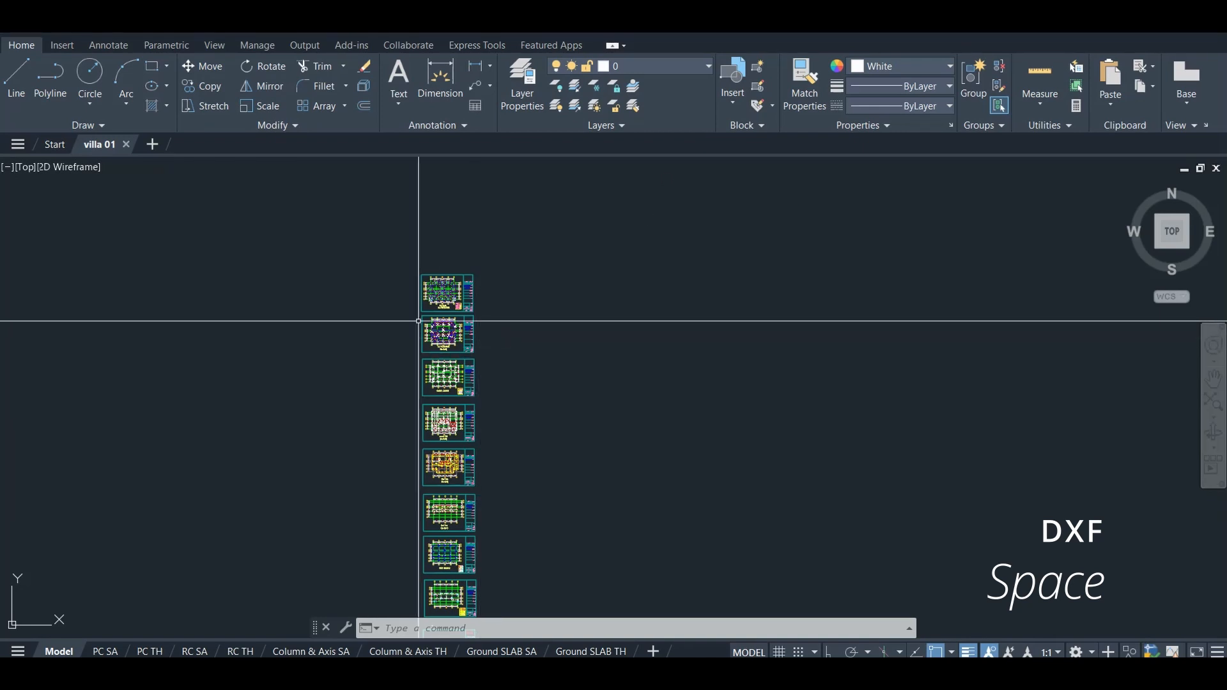
Examine the stacked villa plan sheets, from the foundation plans down to the column and slab plans, and locate the Ground Slab sheet.
scroll(425, 329, "up", 5)
scroll(512, 397, "down", 6)
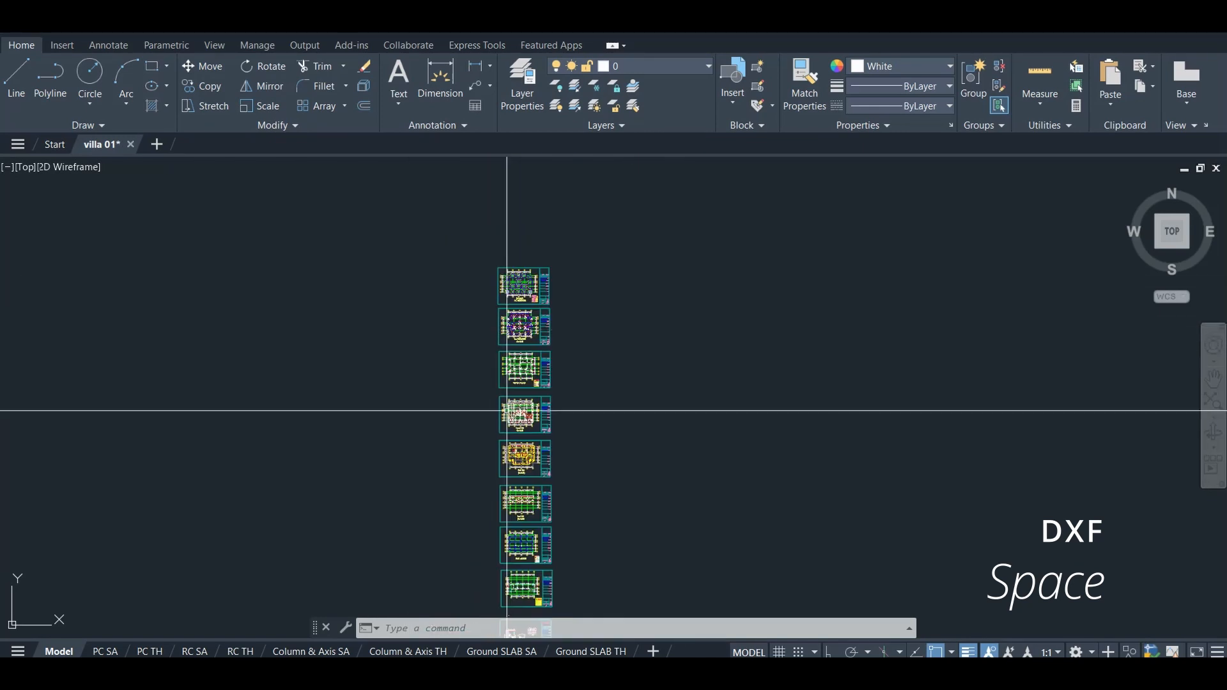
scroll(563, 403, "up", 6)
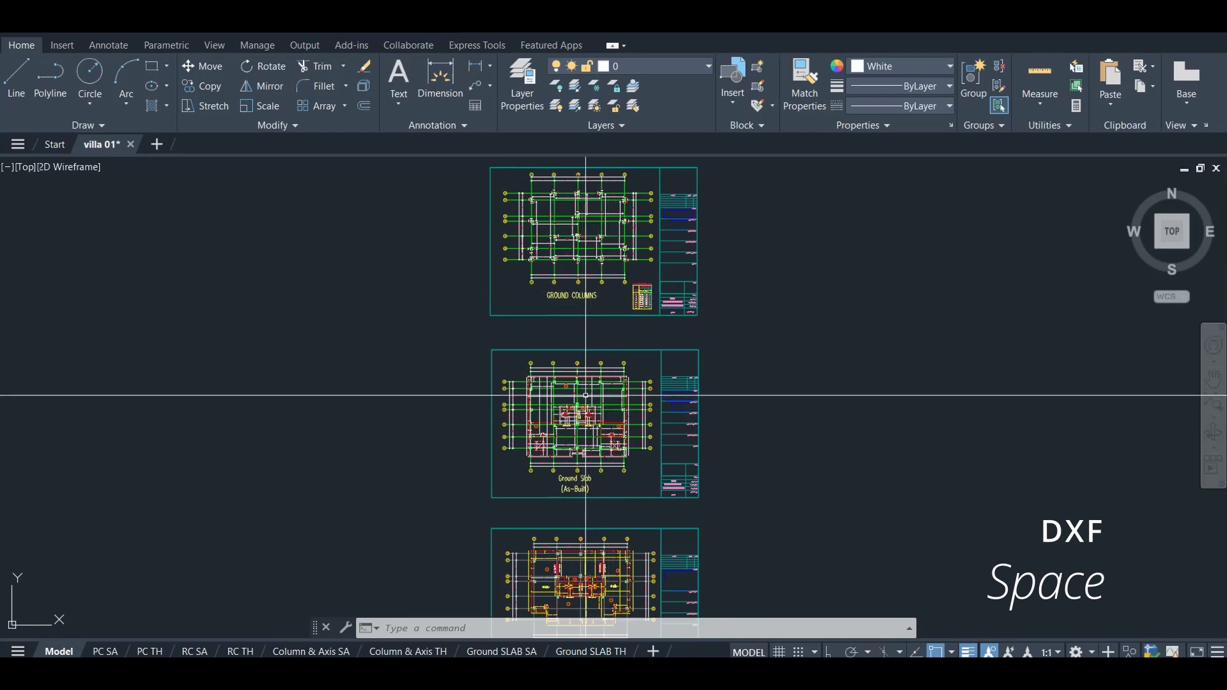
scroll(598, 343, "down", 3)
left_click(700, 332)
scroll(567, 409, "up", 4)
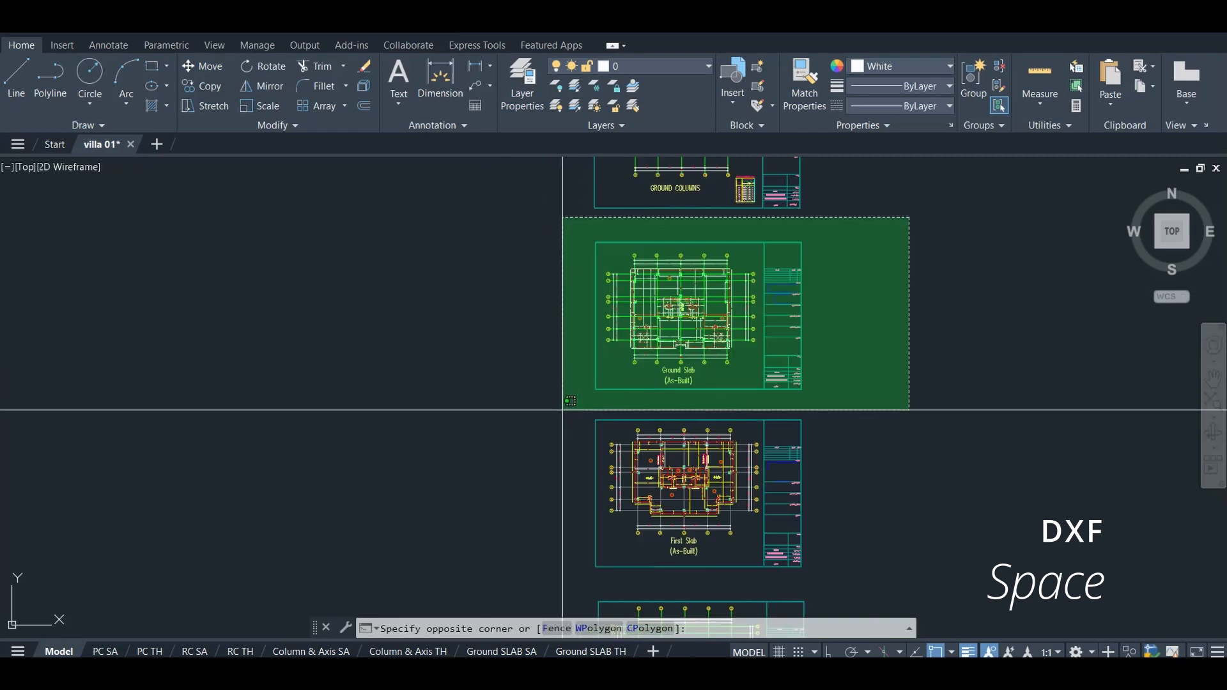
left_click(950, 312)
scroll(645, 377, "up", 4)
scroll(615, 308, "down", 3)
scroll(624, 416, "up", 3)
scroll(608, 337, "down", 3)
scroll(625, 471, "up", 3)
scroll(647, 462, "down", 3)
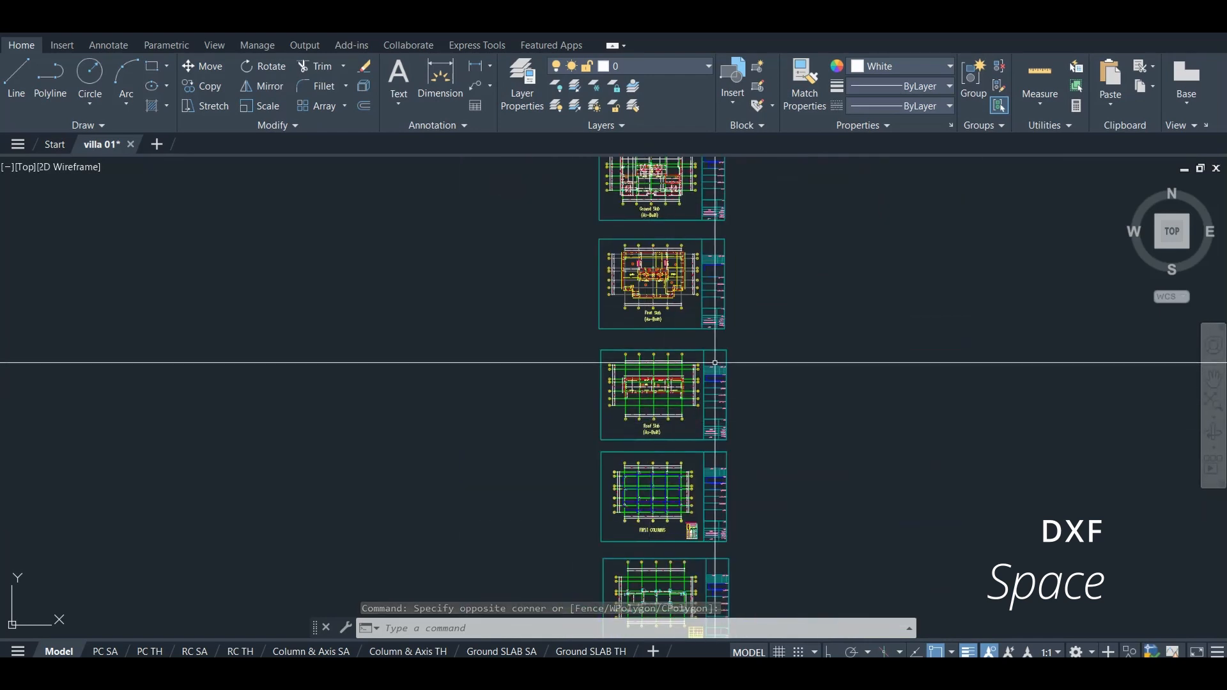
scroll(665, 361, "down", 3)
scroll(677, 262, "up", 2)
scroll(677, 261, "up", 2)
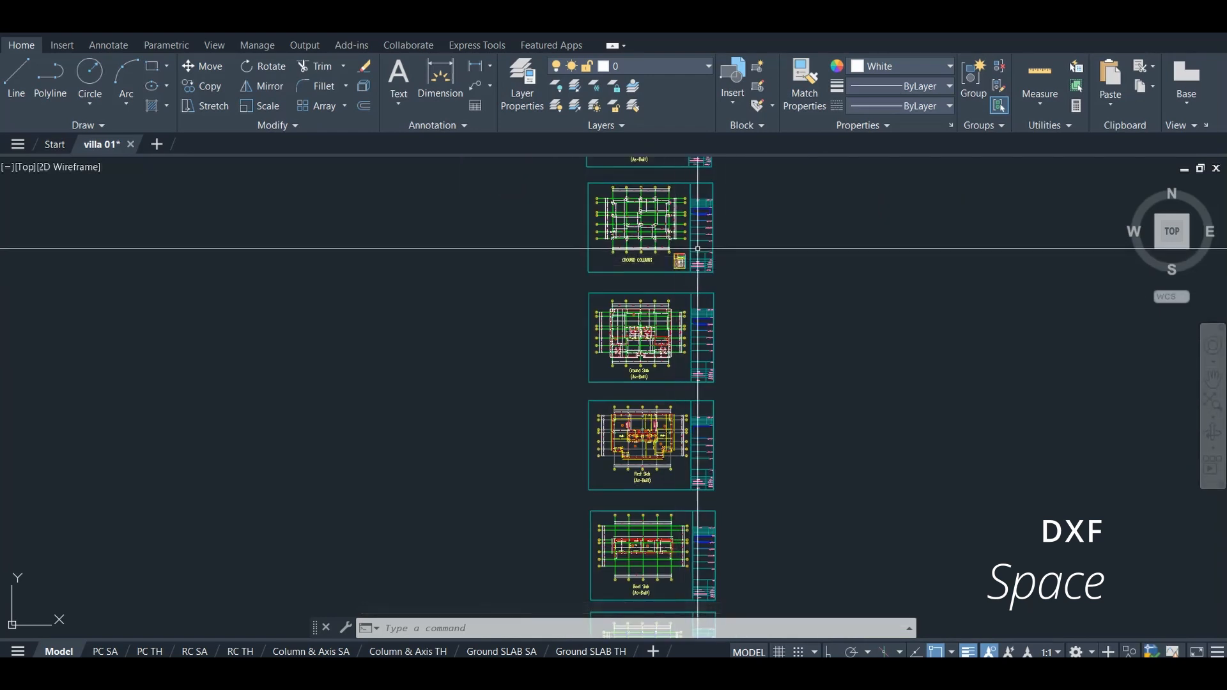
scroll(619, 264, "up", 5)
scroll(619, 264, "down", 5)
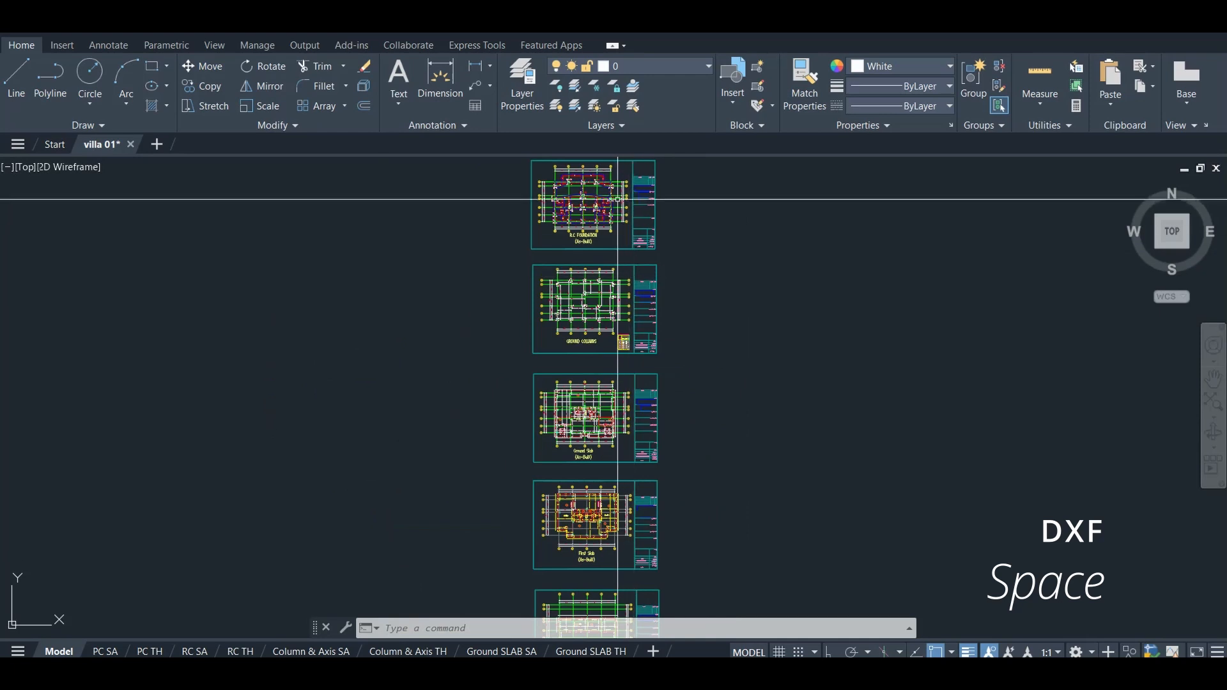
scroll(624, 247, "up", 2)
scroll(704, 305, "down", 2)
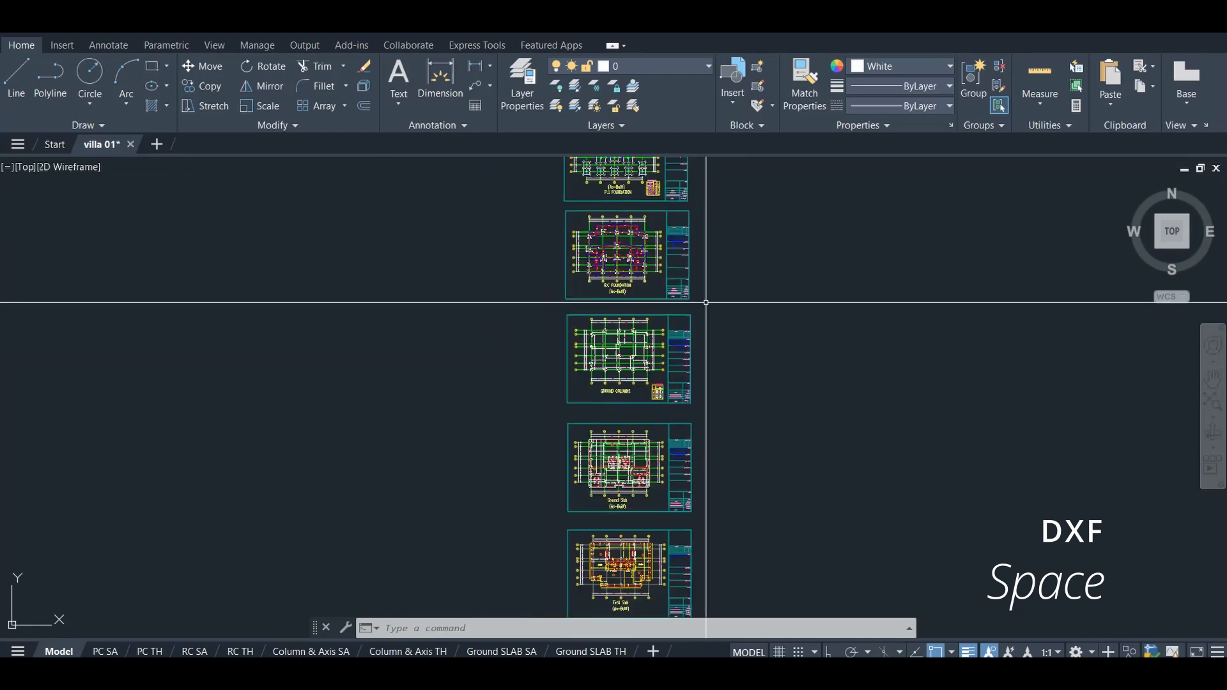
scroll(766, 334, "up", 4)
left_click(798, 245)
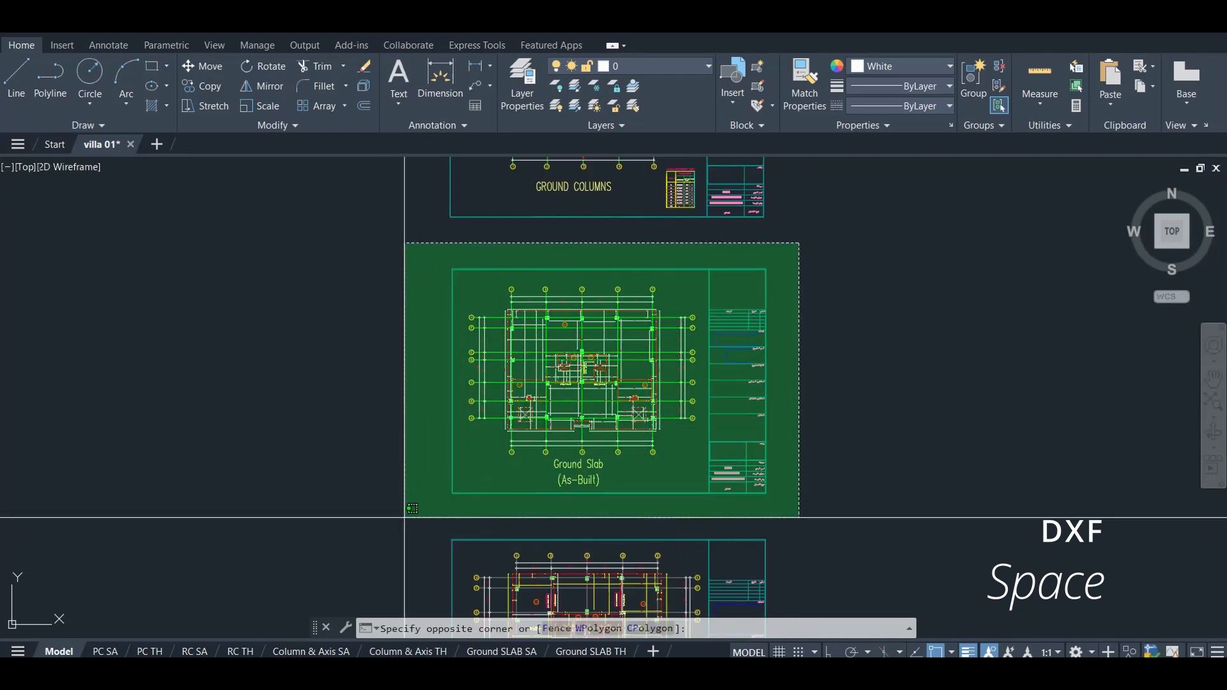
key("Escape")
Erase the sheet frame and the title block around the Ground Slab plan.
left_click(488, 280)
left_click(409, 285)
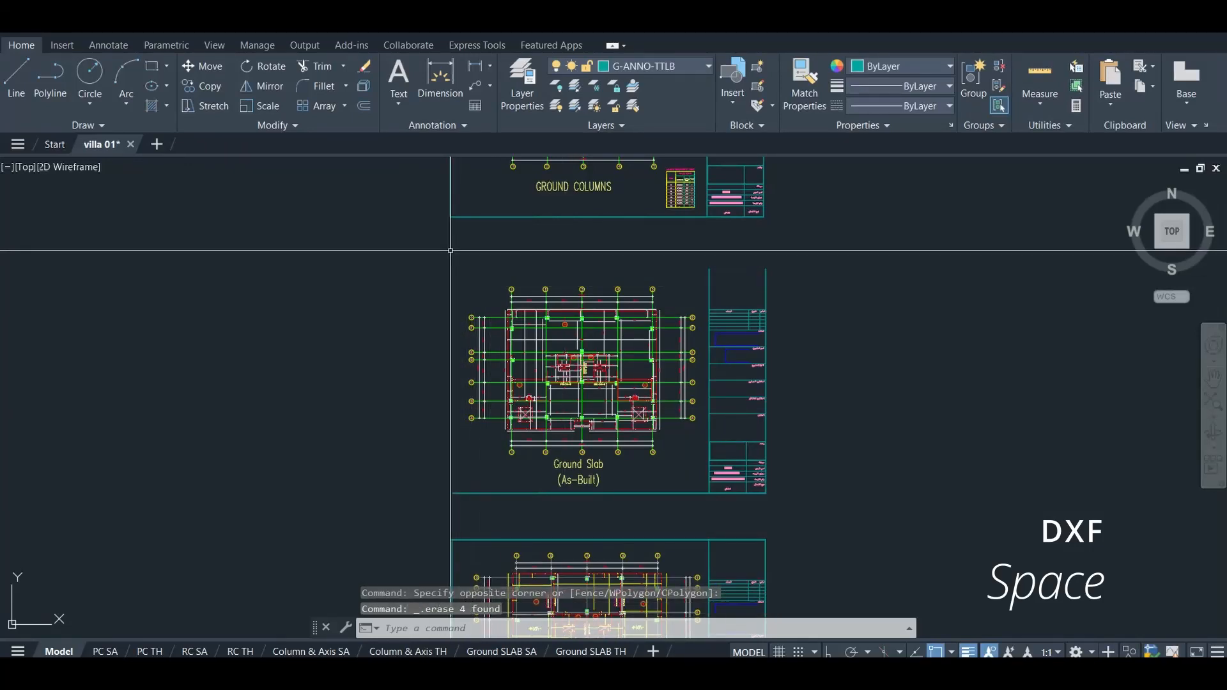
key("Delete")
left_click(796, 254)
left_click(703, 462)
key("Delete")
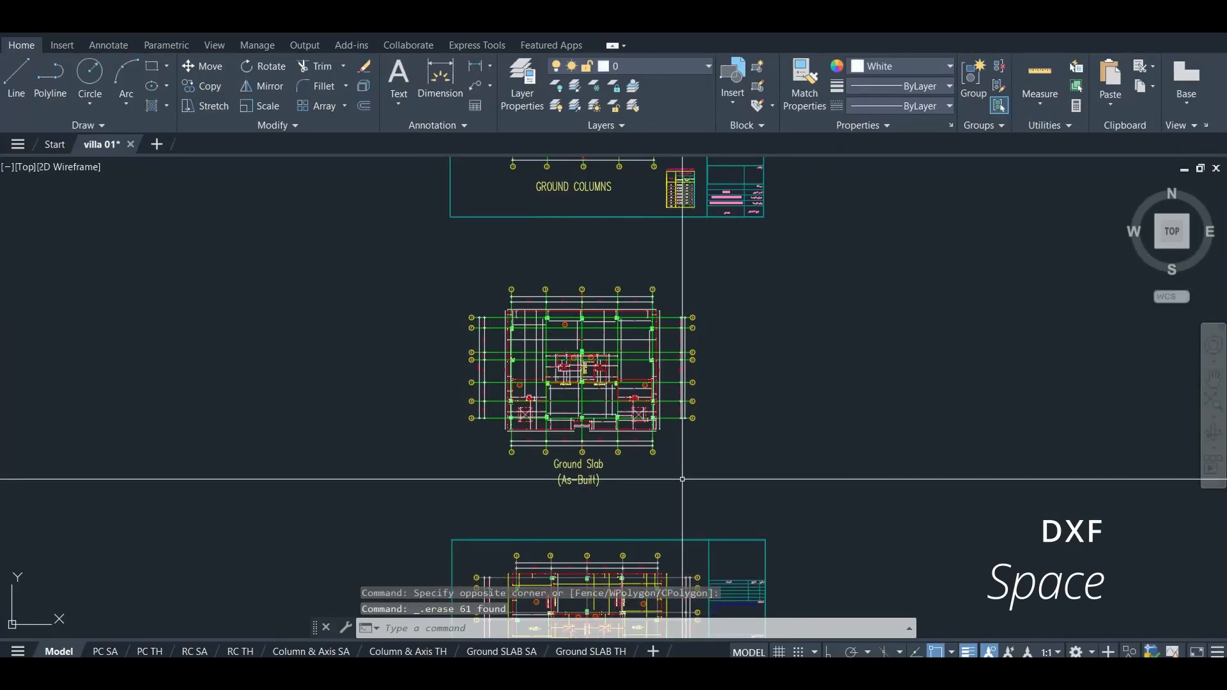
Erase the "Ground Slab" and "(As-Built)" title texts beneath the plan.
left_click(598, 463)
key("Delete")
left_click(658, 470)
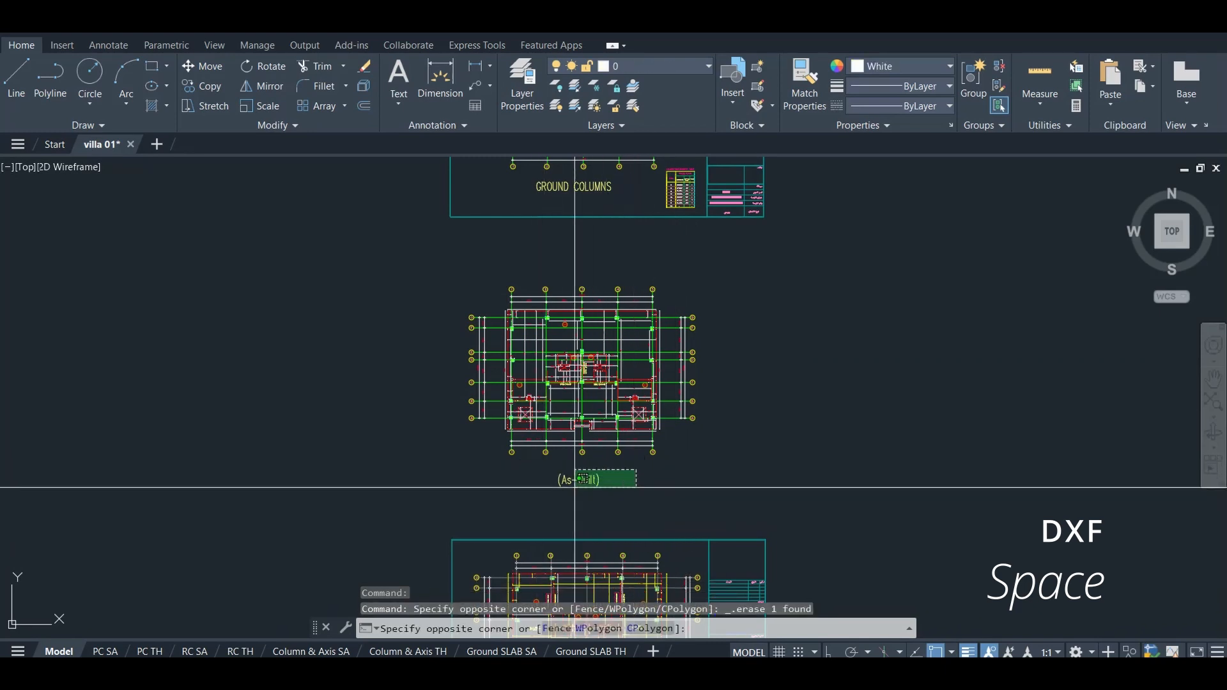
left_click(585, 483)
key("Delete")
Erase the axis grid lines and numbered grid bubbles, using Select Similar on the axis 3 line and bubble.
scroll(579, 444, "up", 7)
left_click(602, 474)
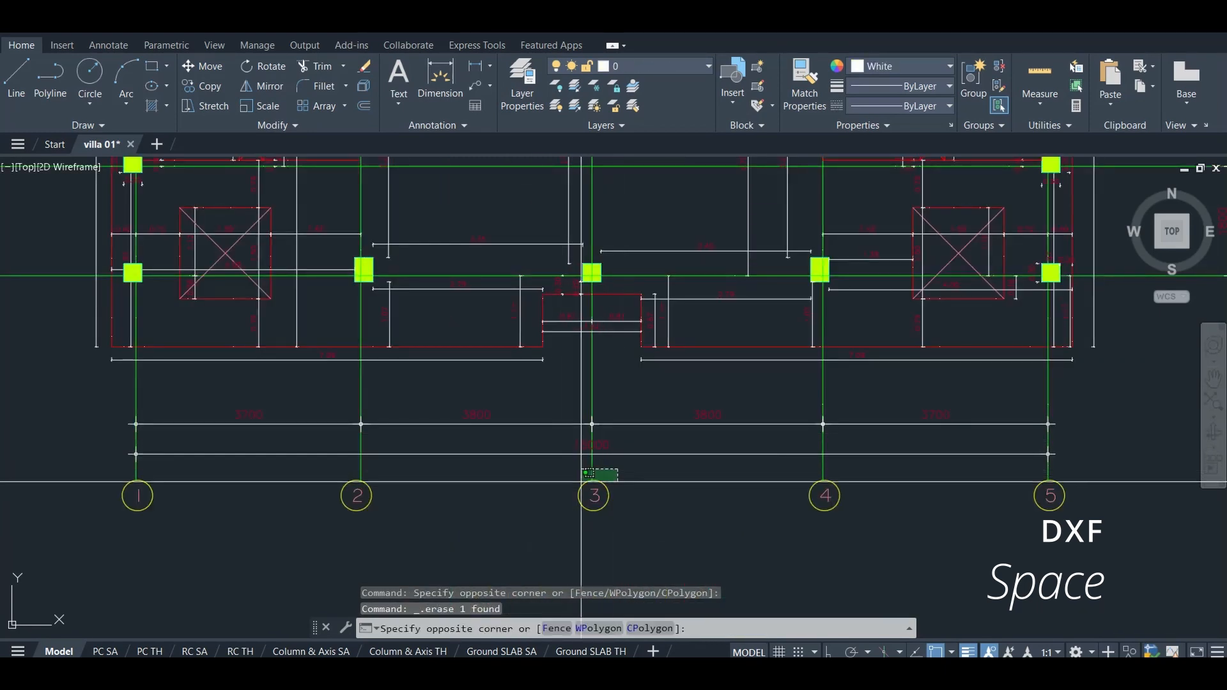
left_click(590, 483)
right_click(587, 480)
left_click(644, 338)
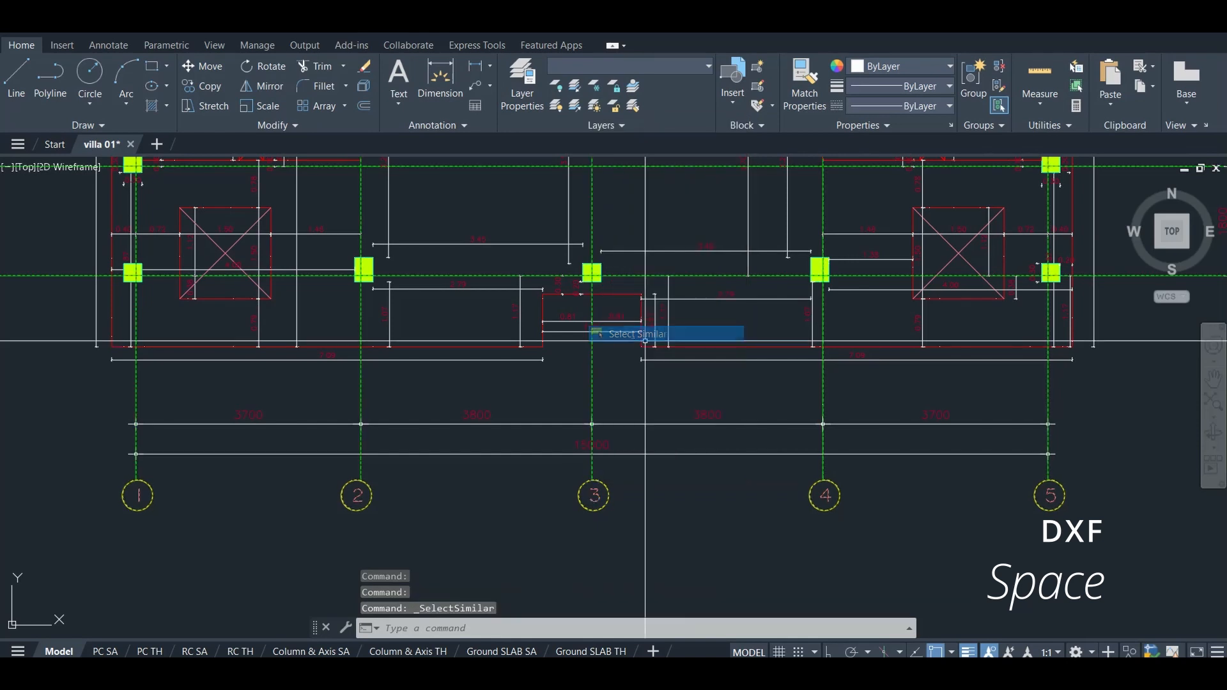
key("Delete")
Erase the axis-spacing dimensions by applying Select Similar to one of the dimensions below the ground slab.
left_click(606, 412)
left_click(567, 433)
right_click(564, 433)
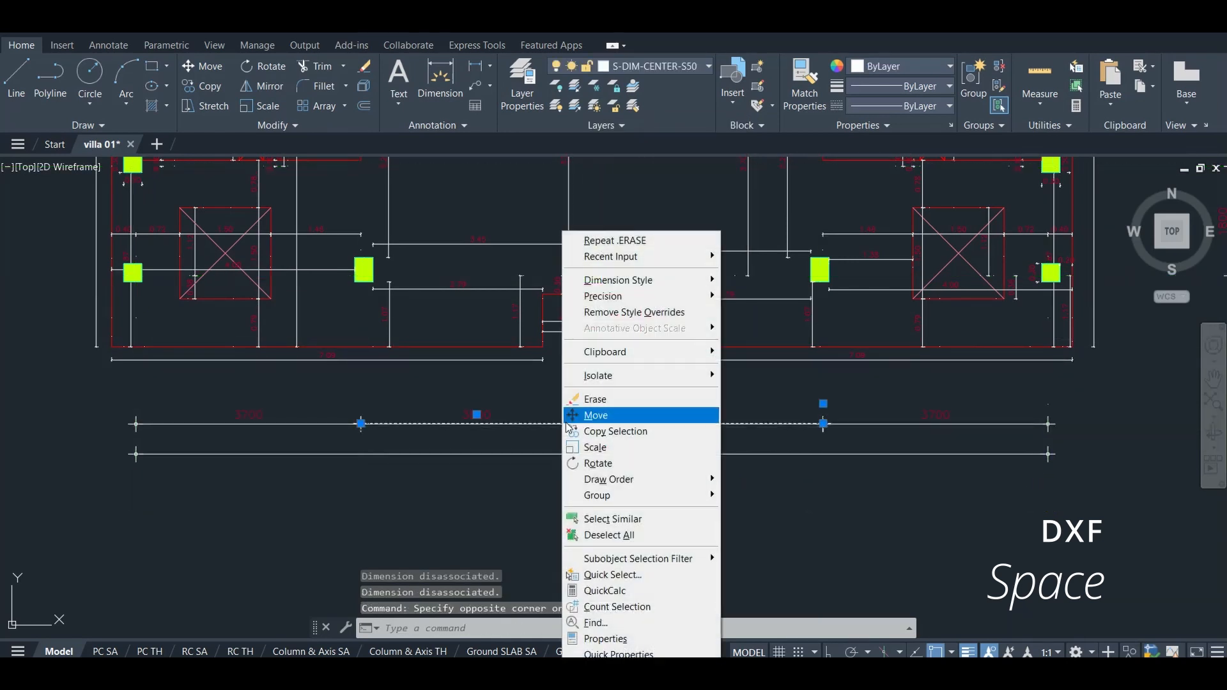
left_click(625, 523)
key("Delete")
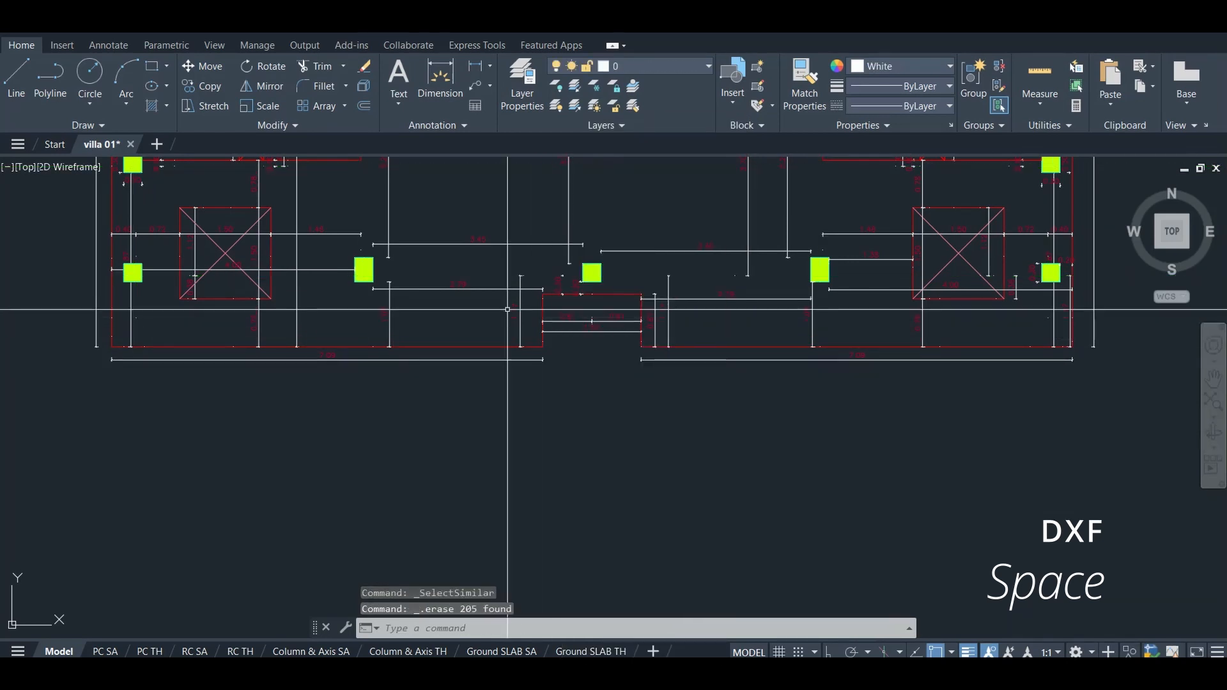
Erase two sets of matching dimensions inside the slab plan, using Select Similar on one dimension from each set.
left_click(466, 289)
right_click(458, 289)
left_click(507, 517)
key("Delete")
left_click(503, 243)
right_click(503, 243)
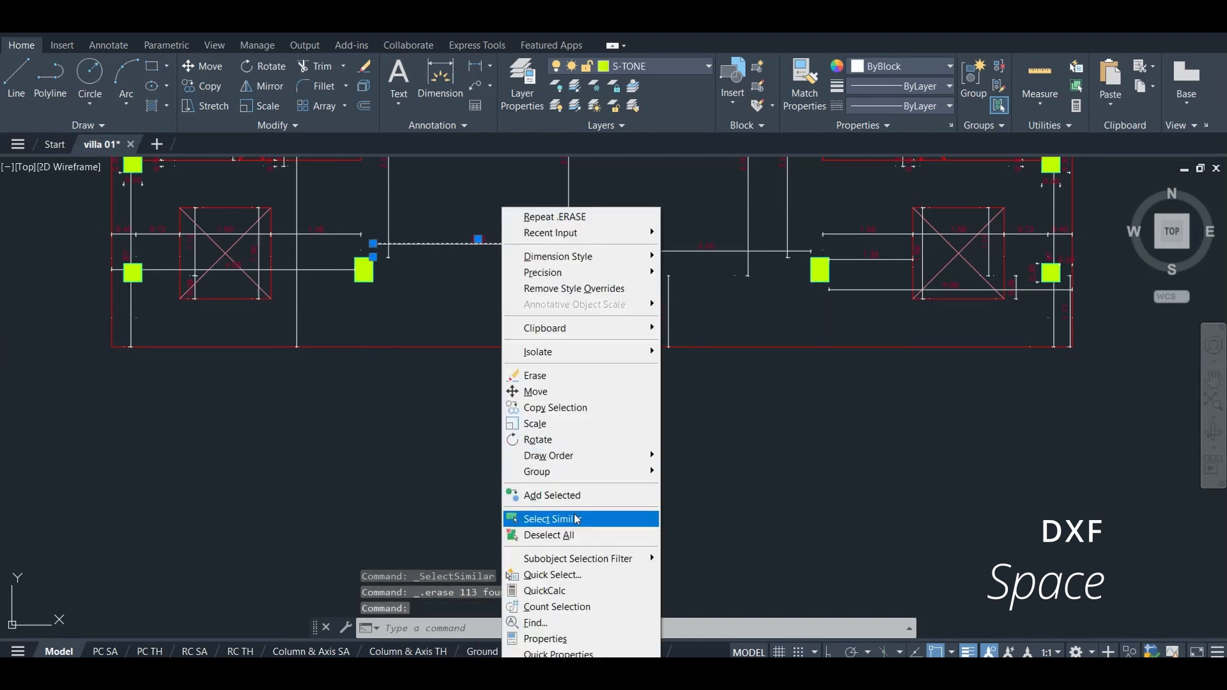
left_click(551, 519)
key("Delete")
Erase the solid hatches filling the columns, using Select Similar on the hatch of the bottom middle column.
scroll(585, 383, "up", 4)
scroll(589, 386, "up", 4)
left_click(590, 379)
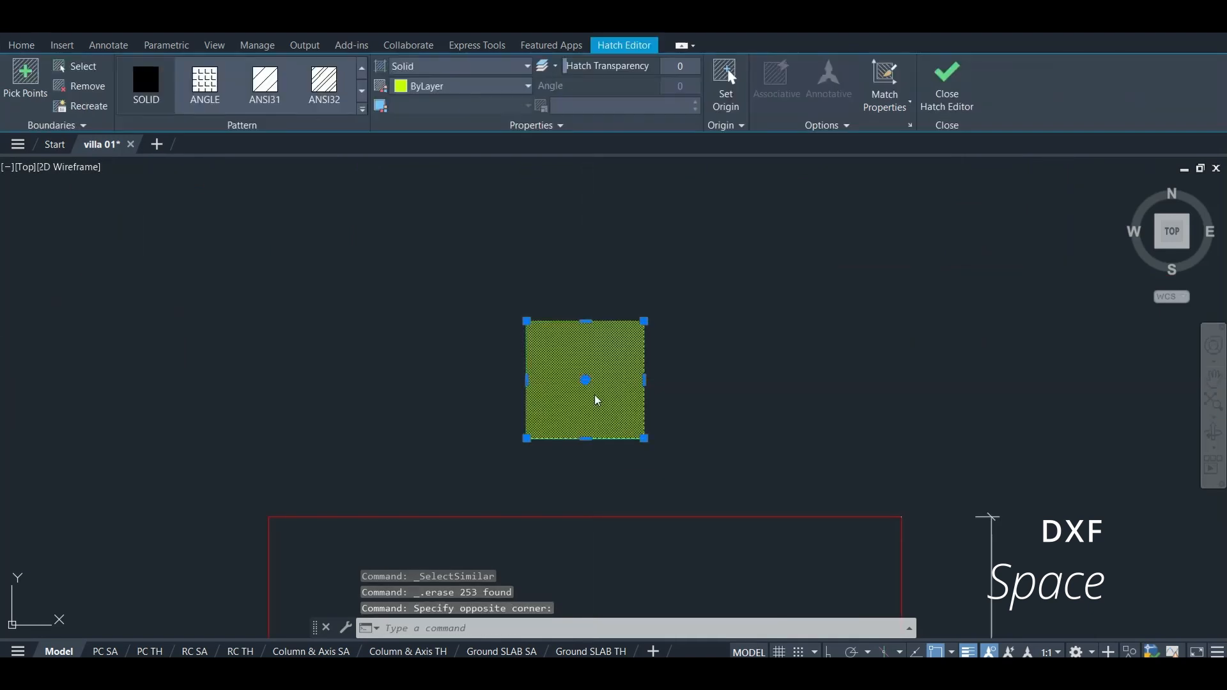
right_click(591, 381)
left_click(672, 518)
key("Delete")
Erase the remaining slab dimensions, using Select Similar on the dimension beside the notch in the slab's bottom edge.
scroll(603, 394, "down", 5)
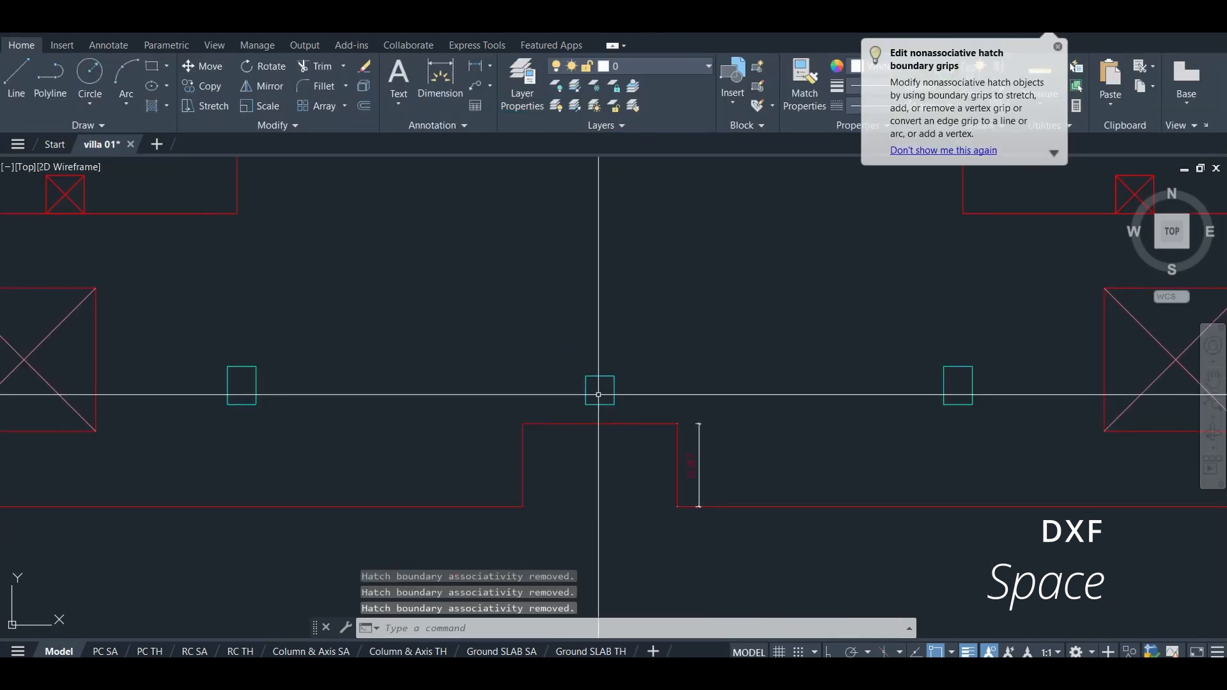
scroll(627, 419, "up", 3)
left_click(612, 406)
left_click(585, 445)
right_click(587, 450)
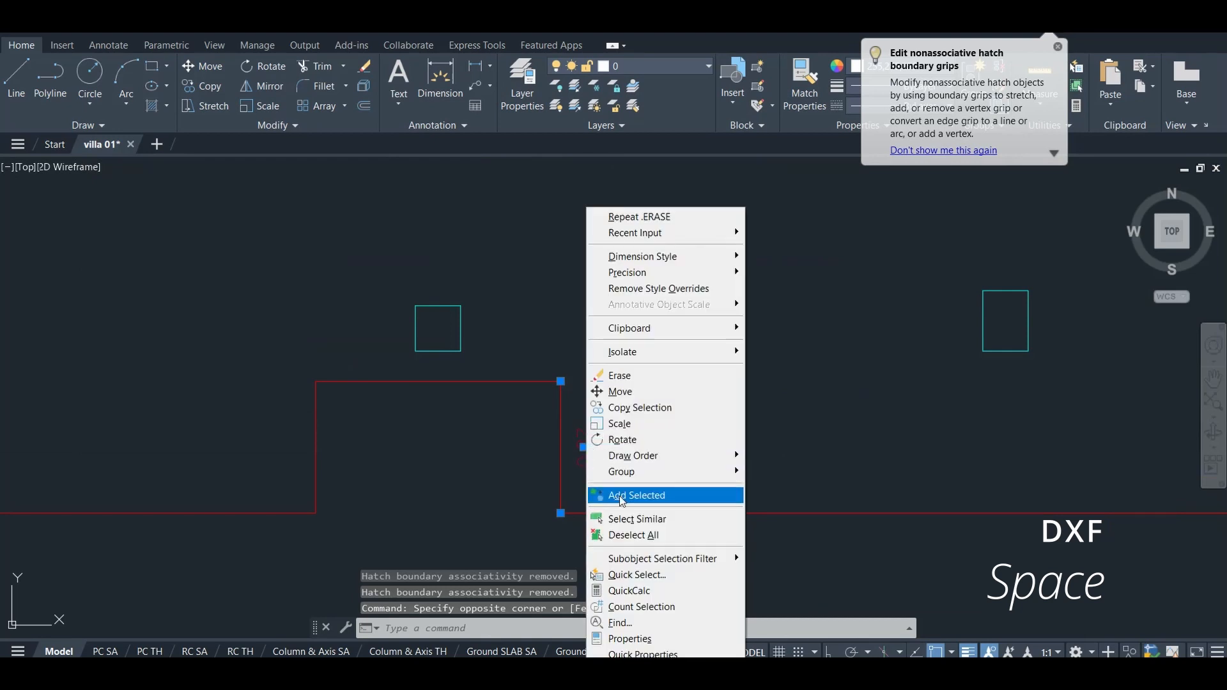
left_click(640, 516)
key("Delete")
Erase the stray short vertical lines above the inner corners of the left and right rectangular slab areas marked 180.
scroll(578, 433, "down", 4)
scroll(579, 433, "down", 2)
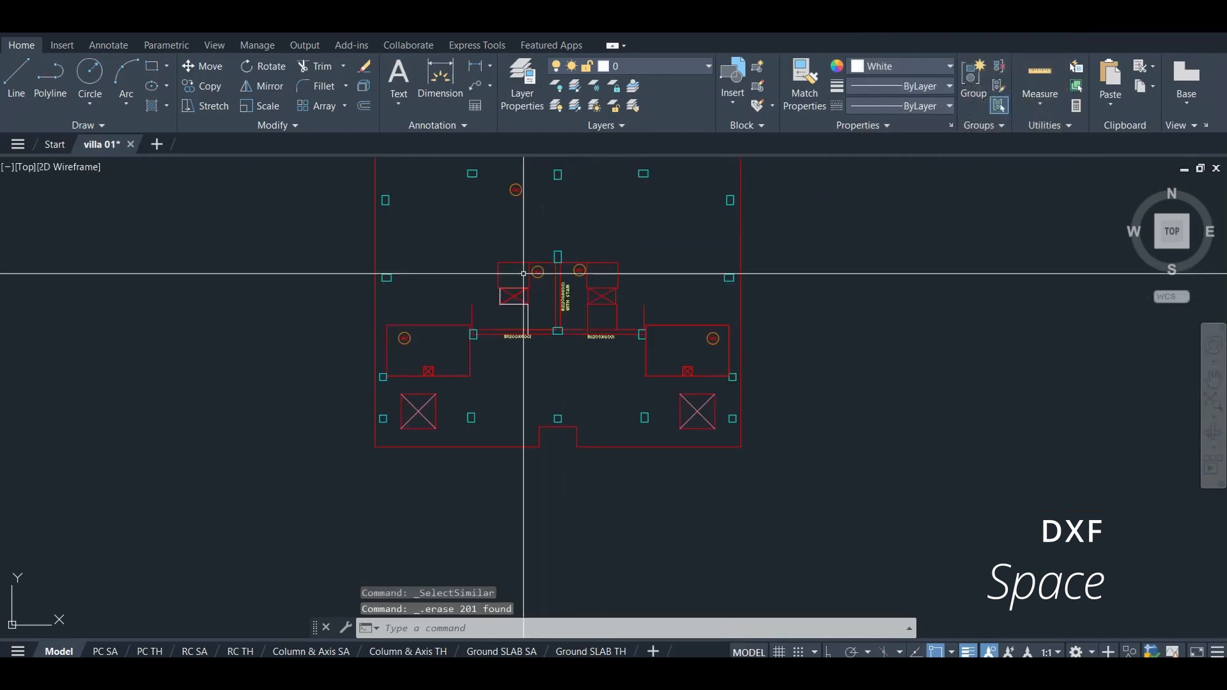
scroll(470, 283, "up", 6)
left_click(509, 346)
left_click(460, 389)
key("Delete")
scroll(415, 328, "down", 2)
scroll(415, 328, "down", 3)
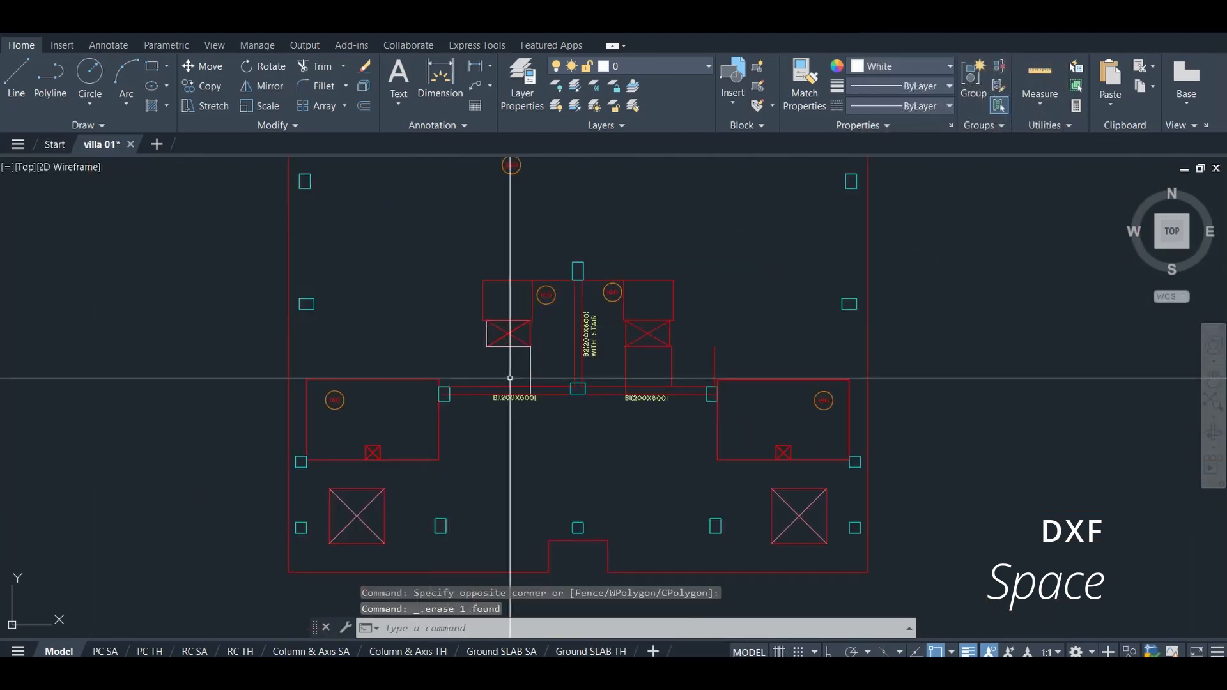
scroll(829, 371, "up", 6)
left_click(1004, 320)
key("Escape")
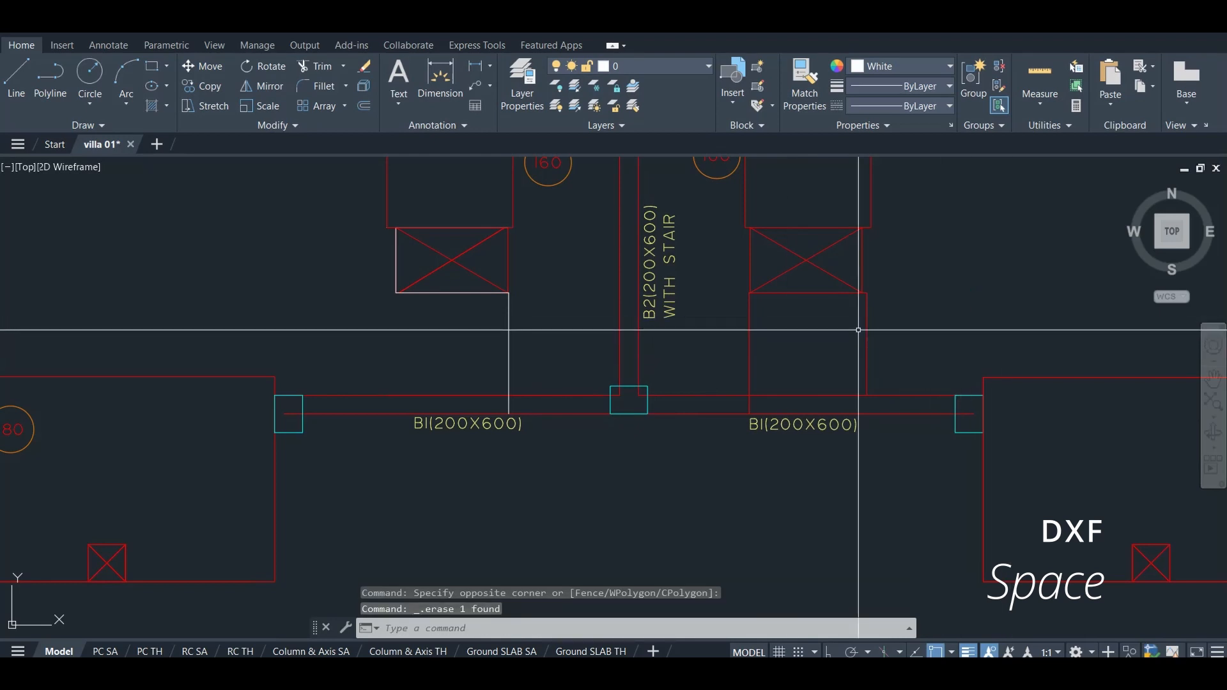
scroll(718, 403, "down", 6)
scroll(865, 436, "up", 2)
scroll(857, 428, "up", 3)
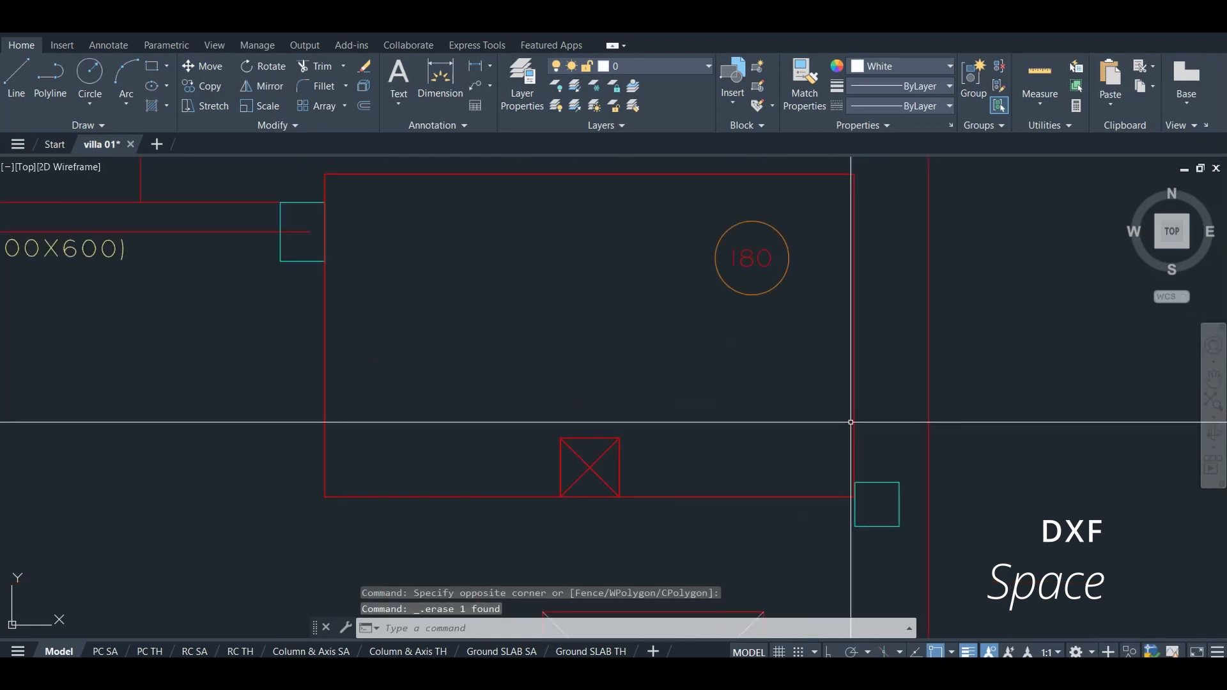
scroll(759, 356, "down", 6)
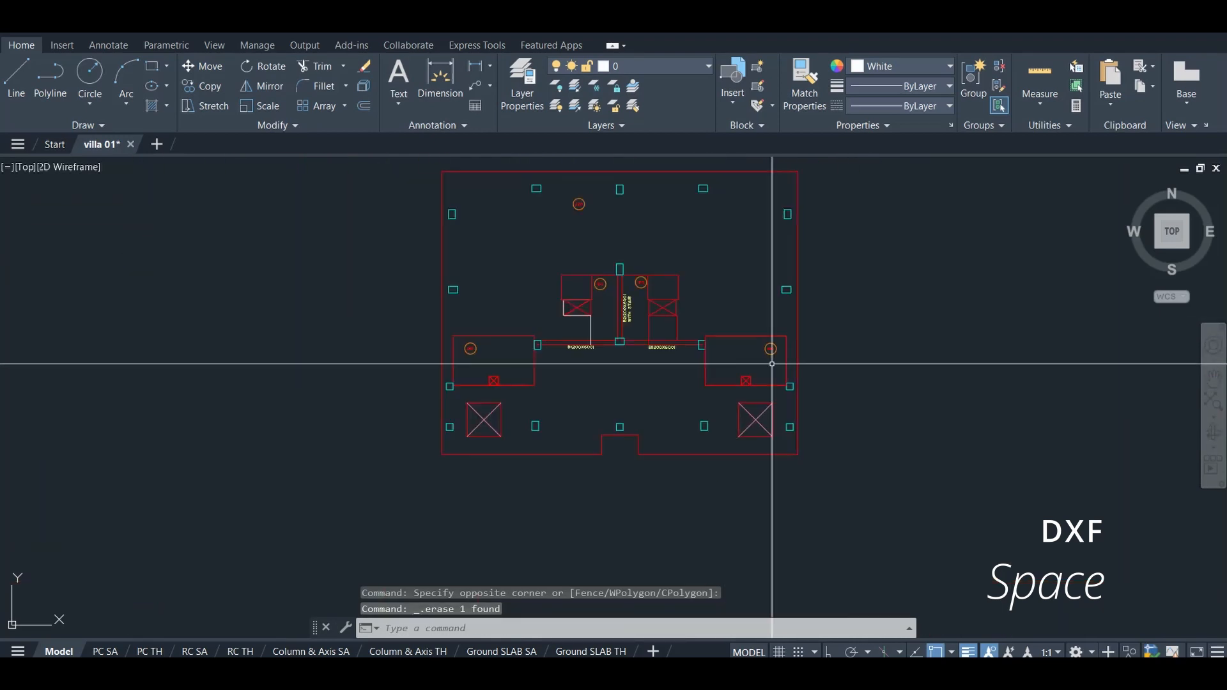
Create a new layer named "0Slab 22cm" and set its color to cyan.
left_click(523, 105)
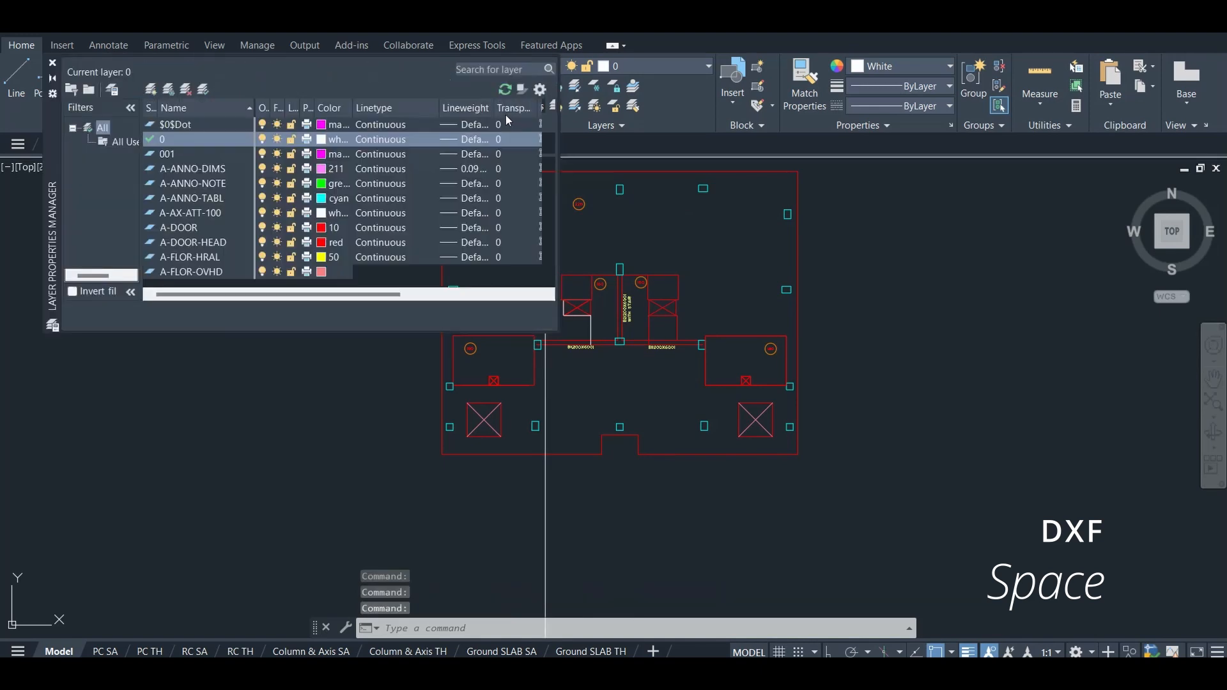
left_click(151, 89)
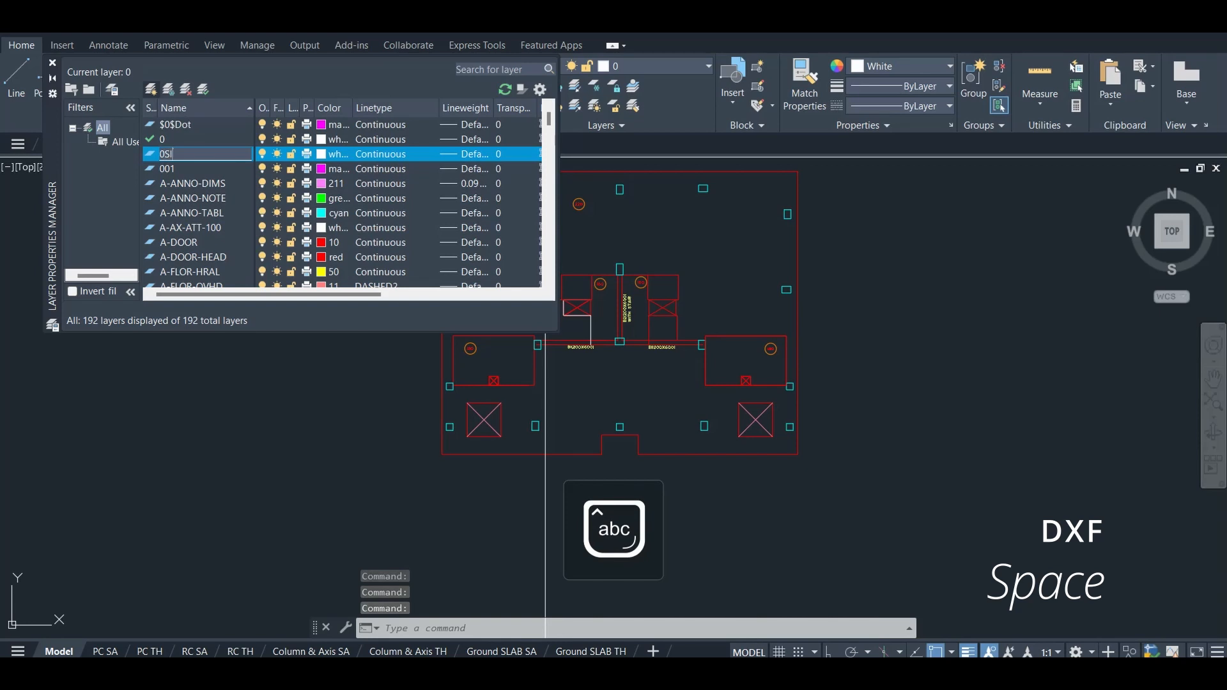
type("0Slab 22c")
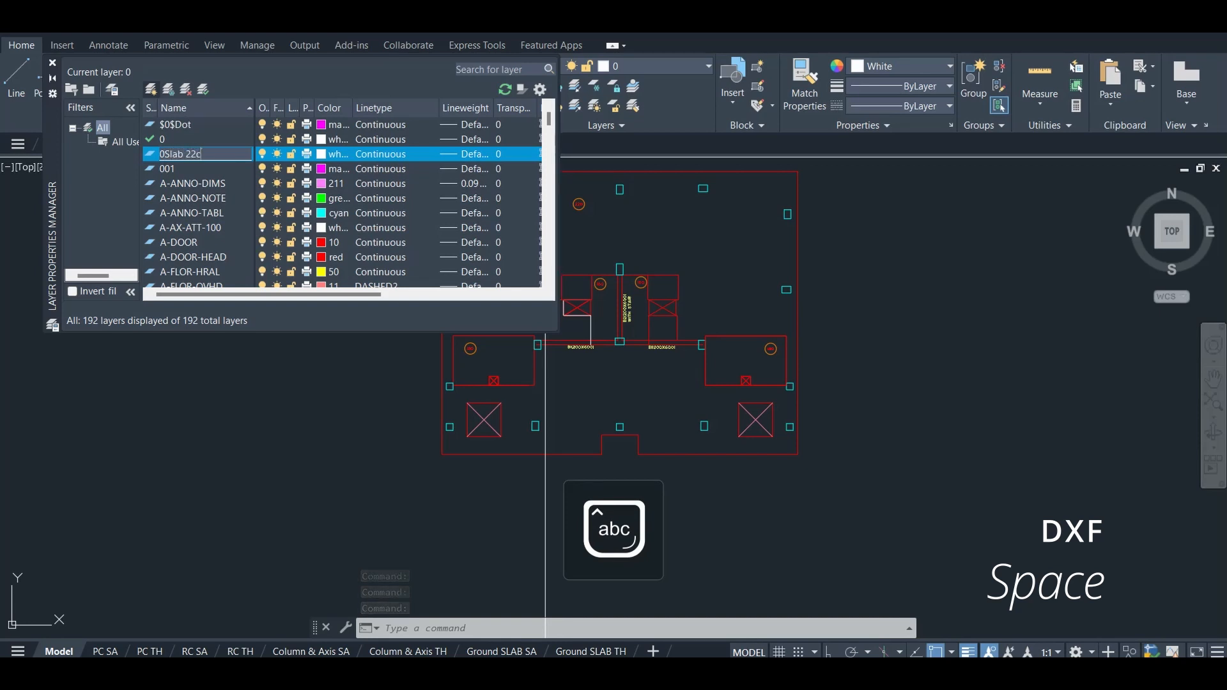
type("m")
left_click(324, 157)
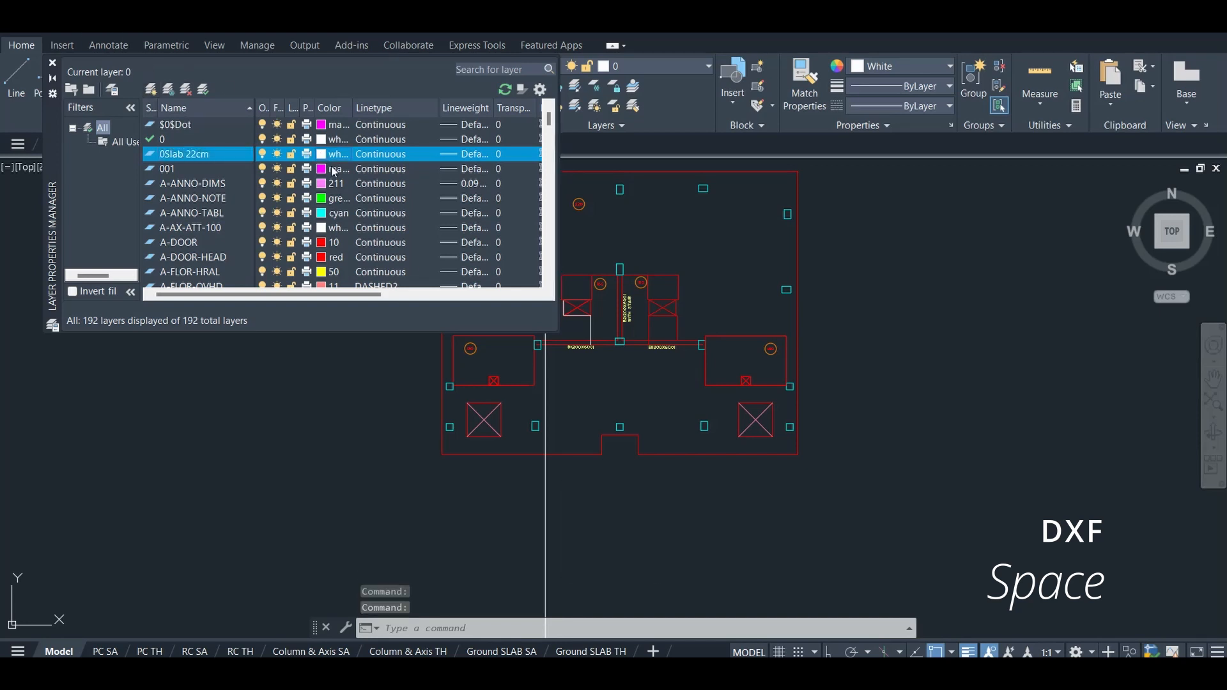
left_click(324, 158)
left_click(527, 378)
left_click(592, 467)
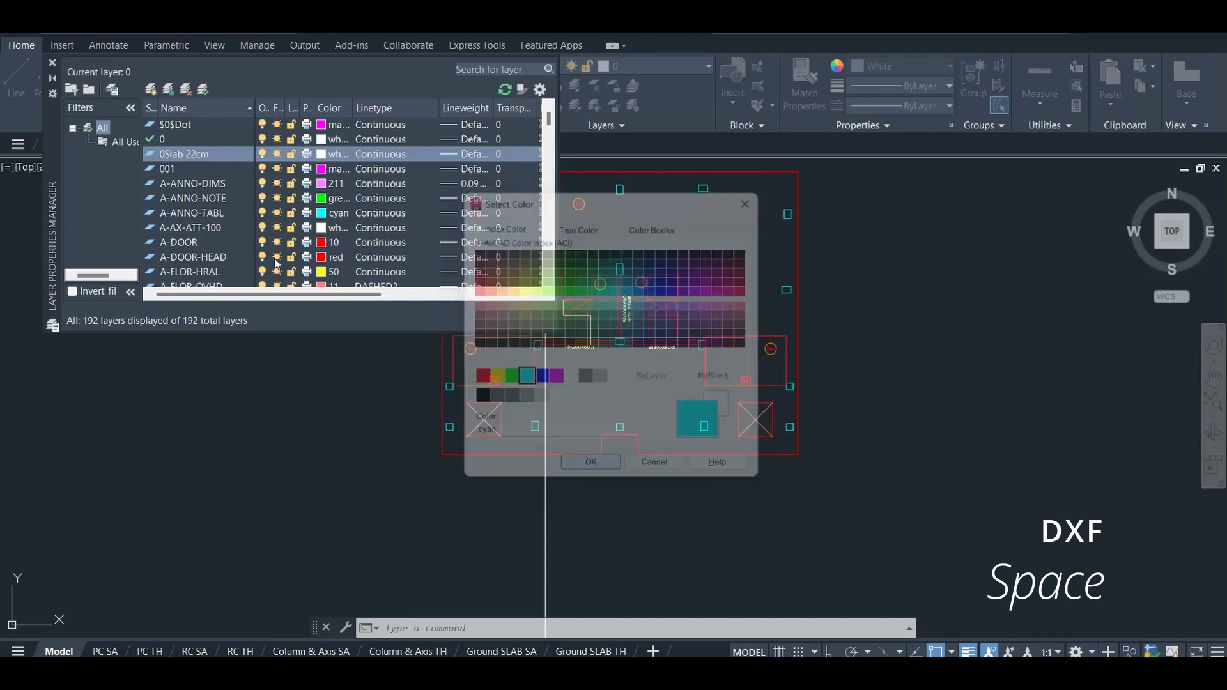
Create a new layer named "0Slab 16cm" and set its color to magenta.
left_click(151, 90)
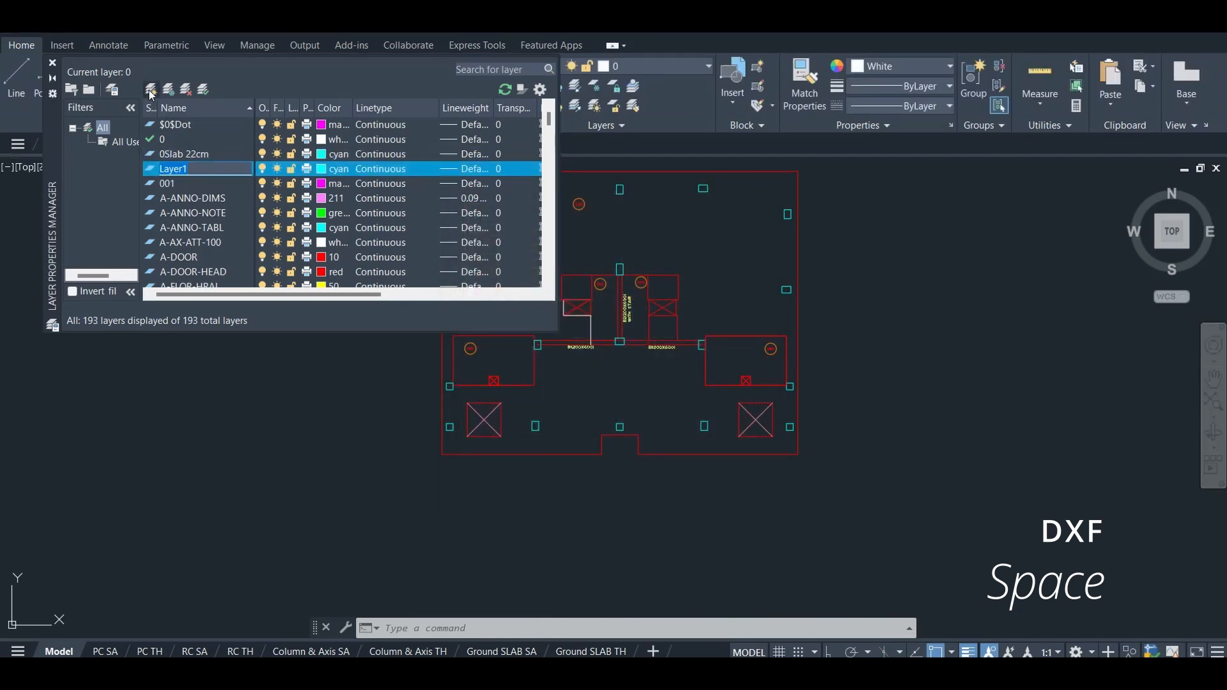
key("Caps_Lock")
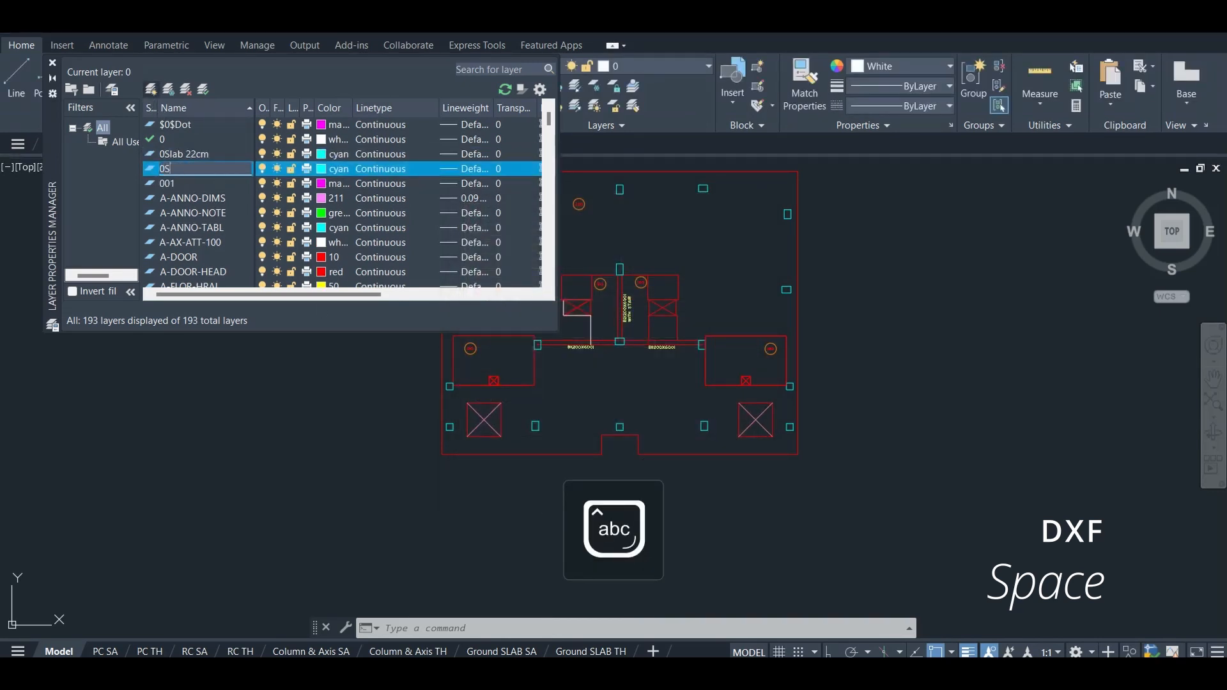
type("0Slab 16cm")
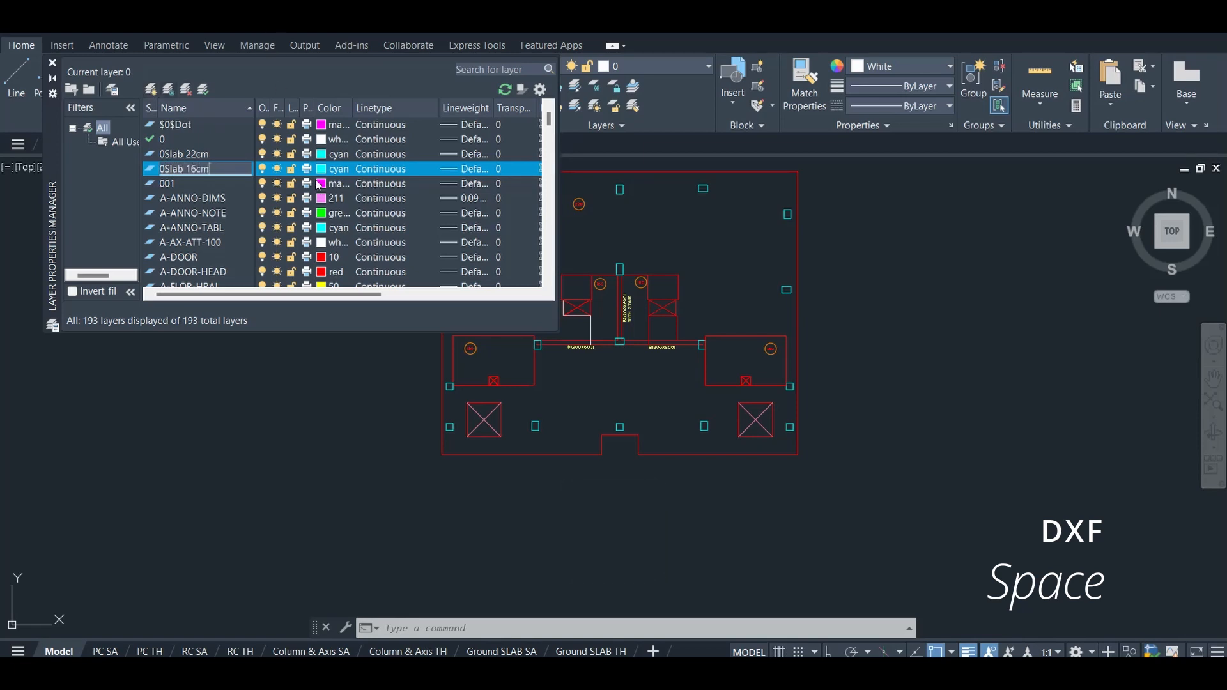
left_click(321, 169)
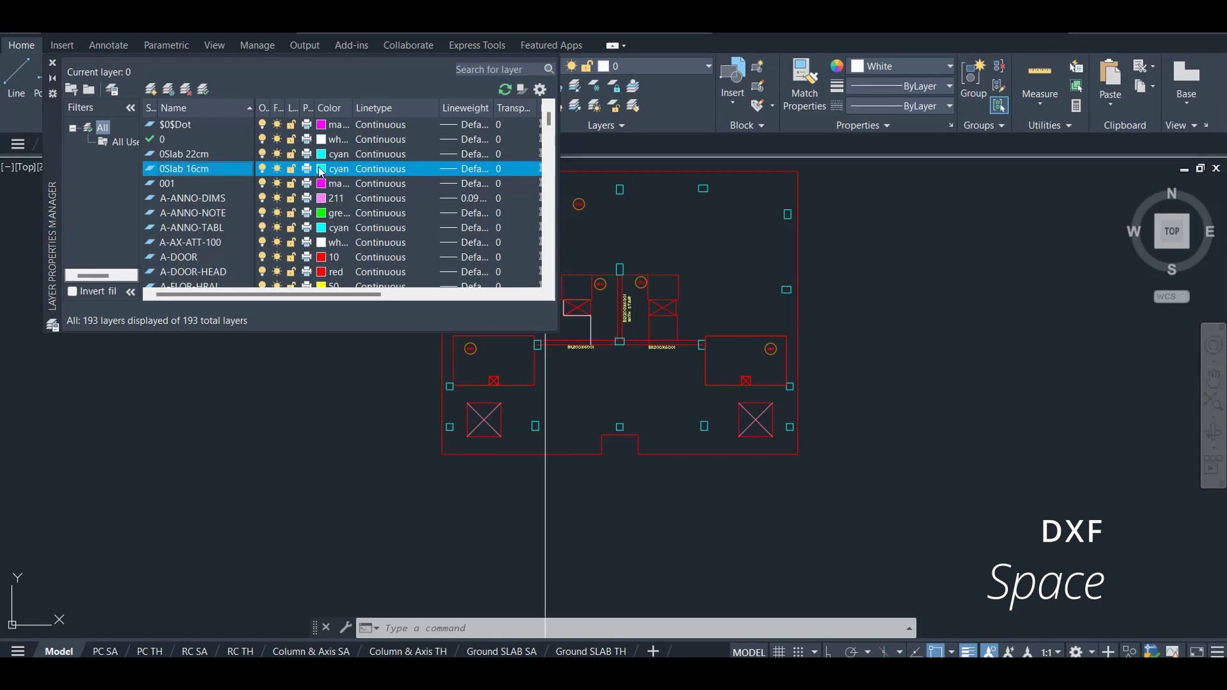
left_click(555, 379)
left_click(592, 469)
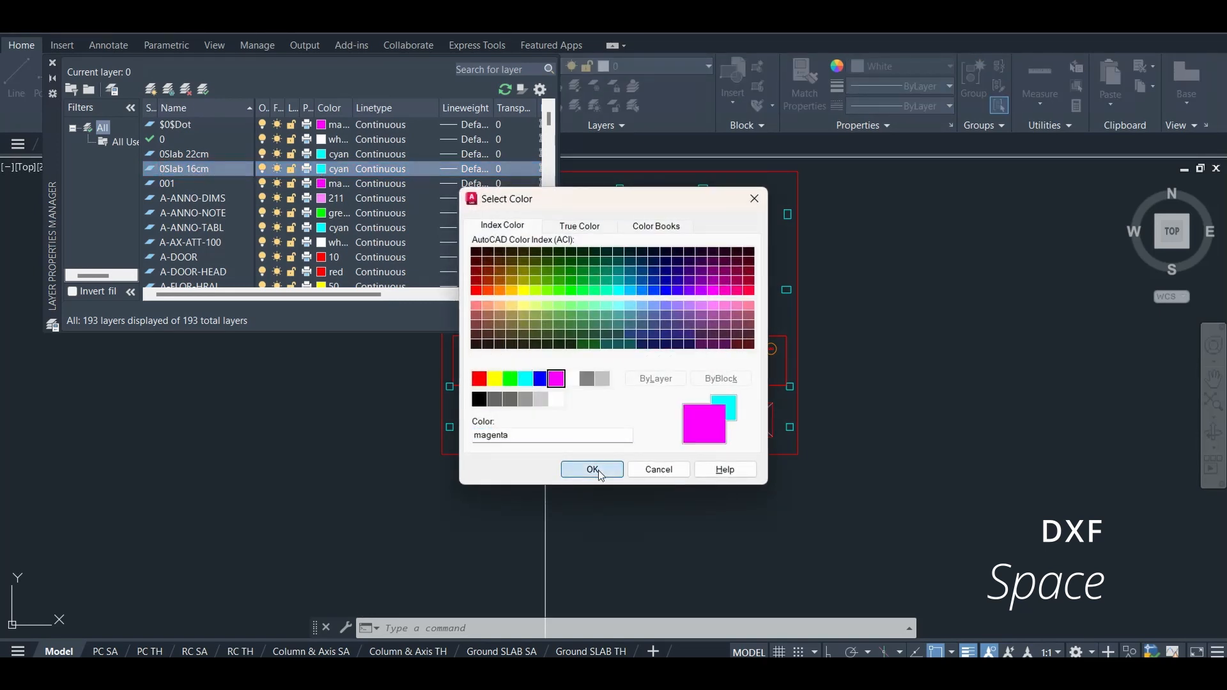
Create a new layer named "0Slab18cm" and set its color to yellow.
left_click(151, 93)
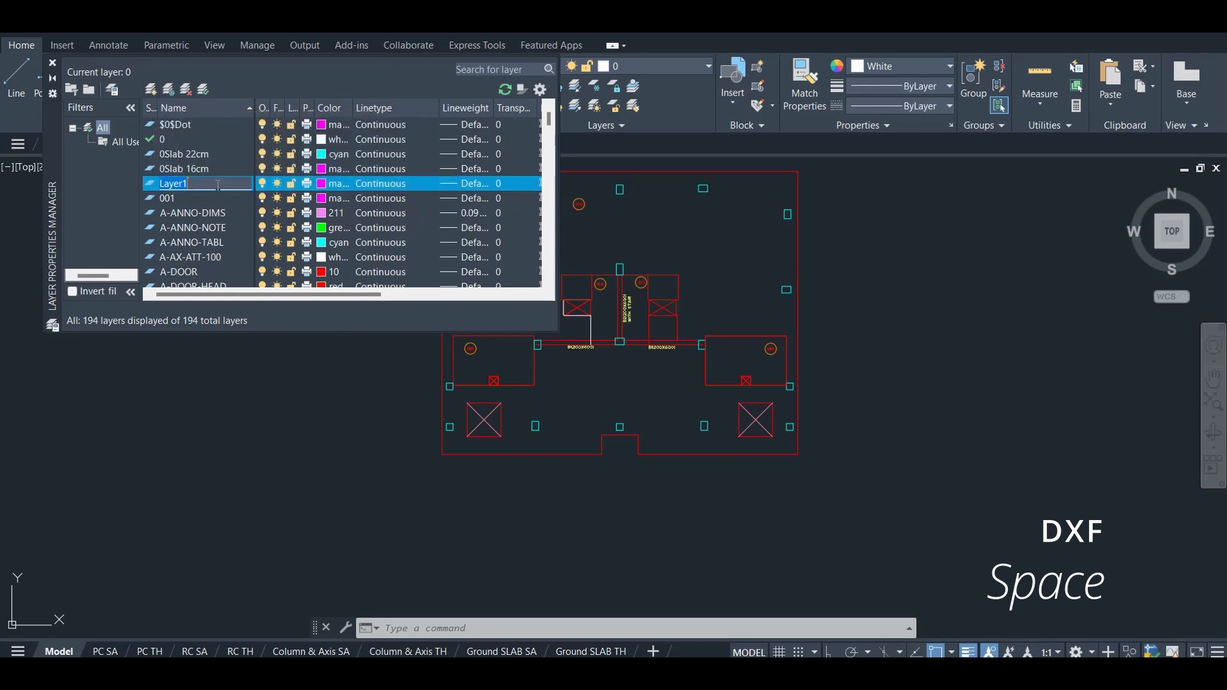
type("0Slab18c")
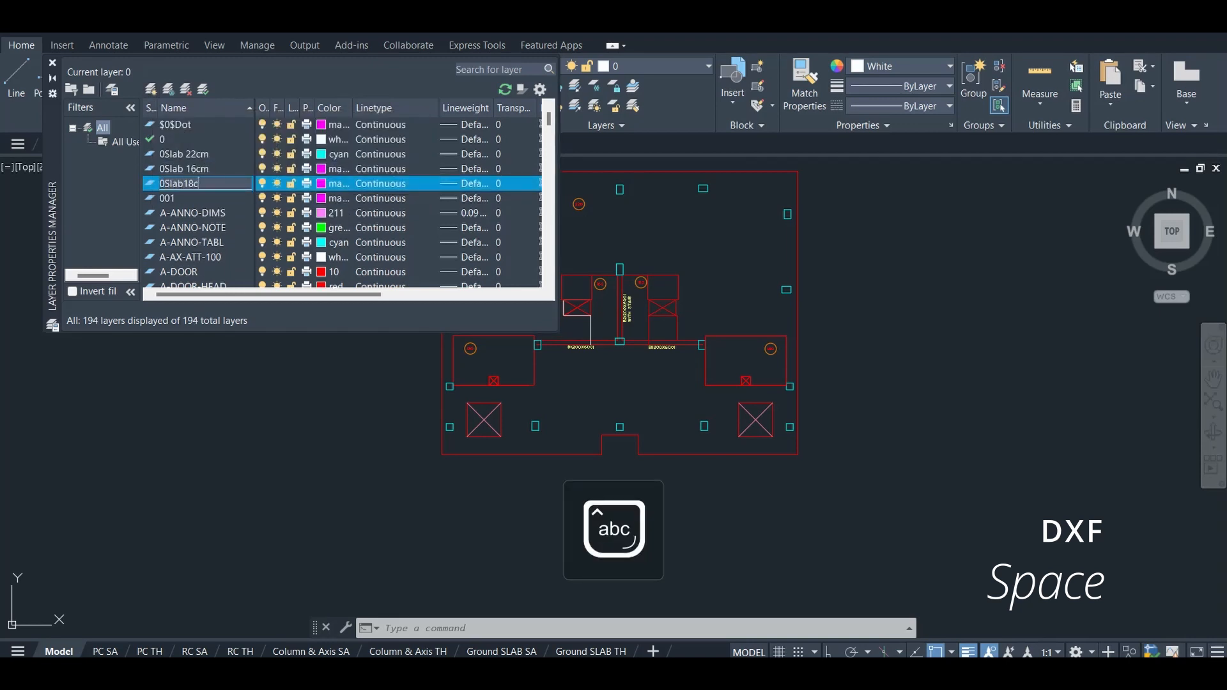
key("Return")
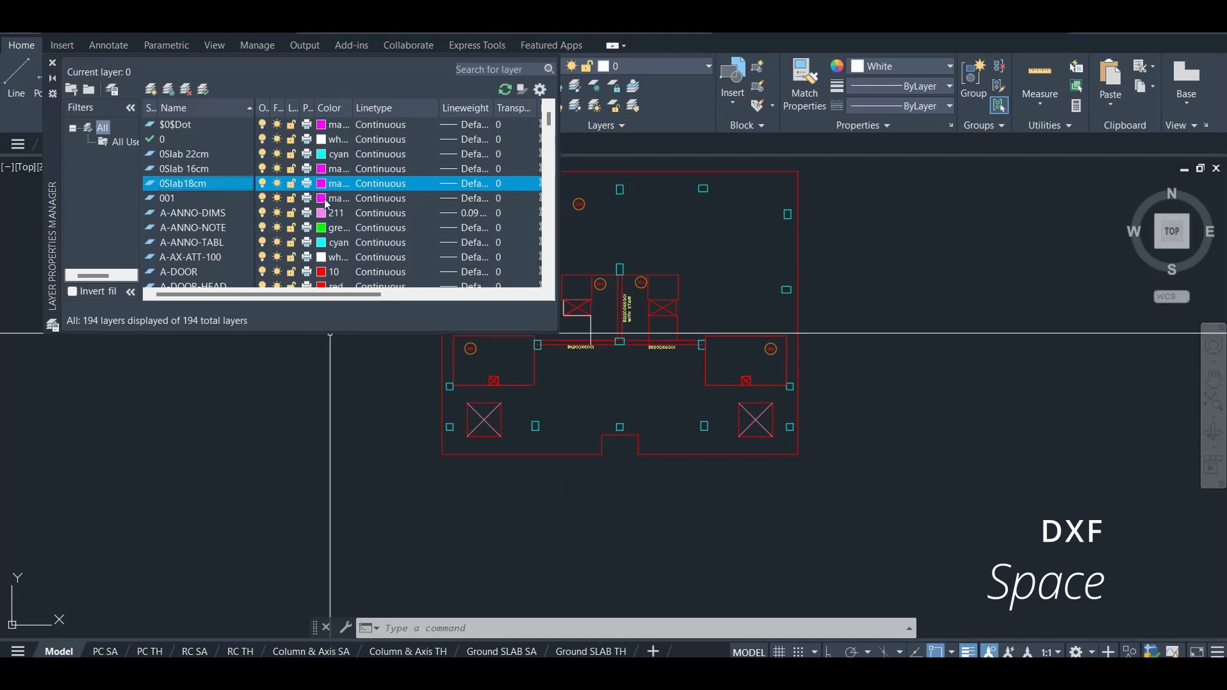
left_click(333, 183)
left_click(494, 379)
left_click(593, 469)
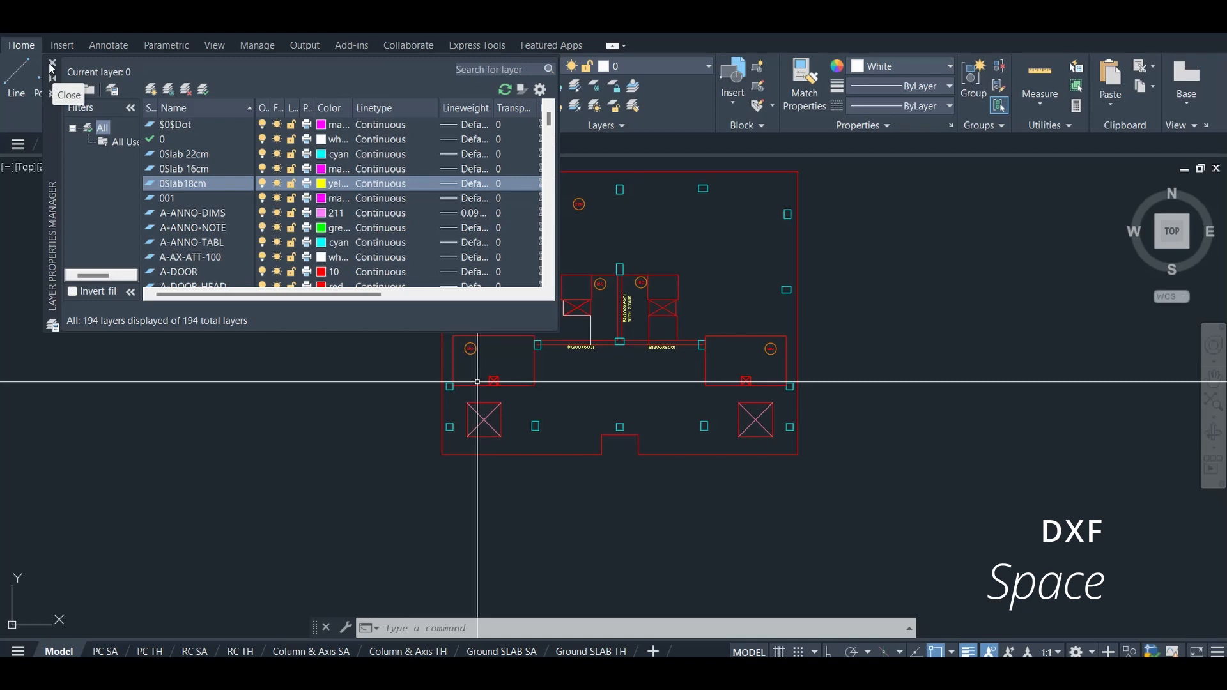
Check the column labels on the Ground Columns plan and create a new layer named "0C3".
scroll(639, 288, "down", 5)
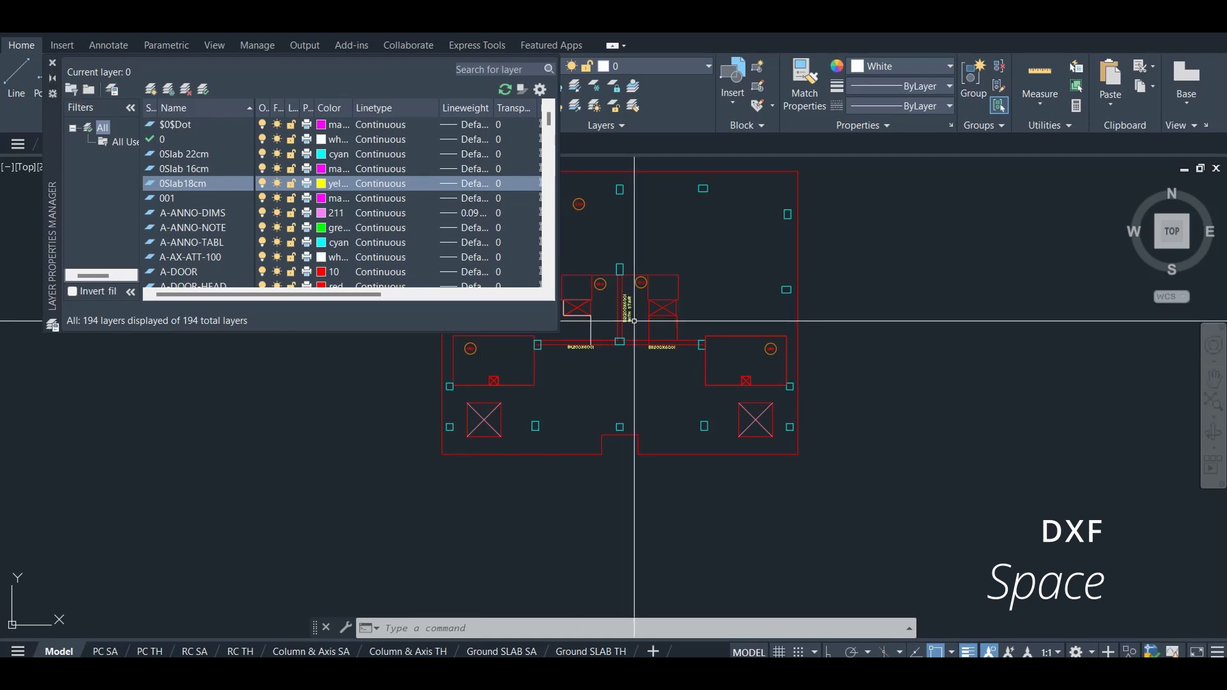
scroll(663, 199, "up", 8)
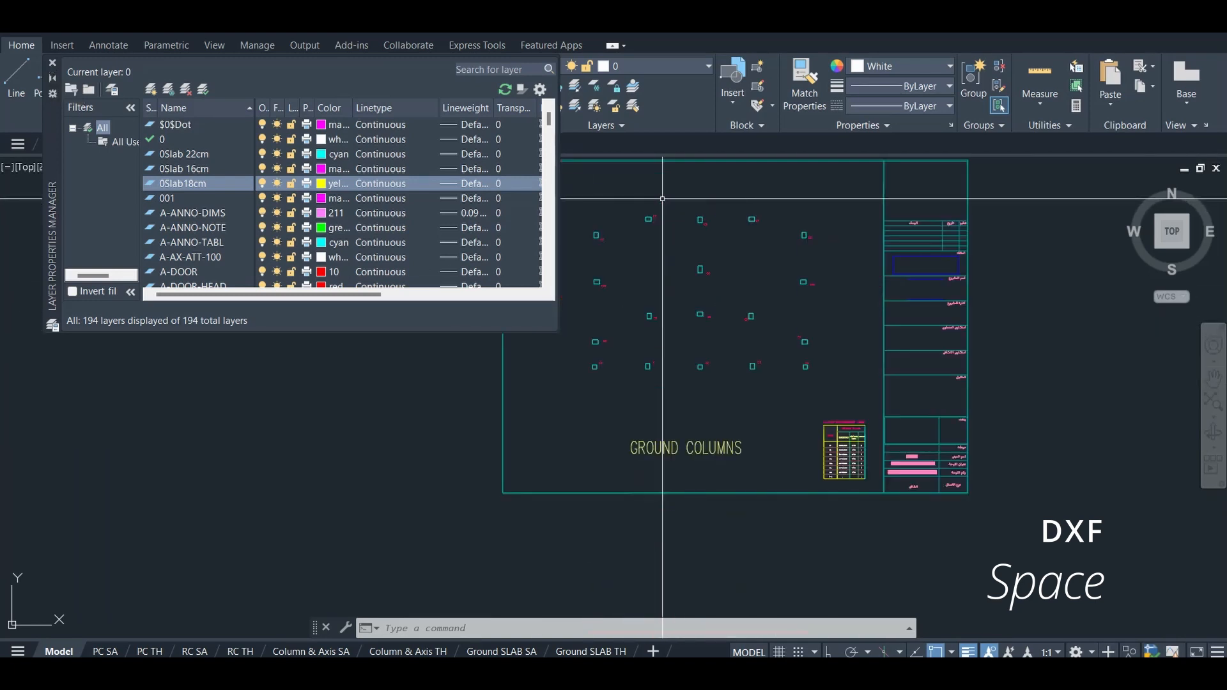
scroll(821, 237, "up", 2)
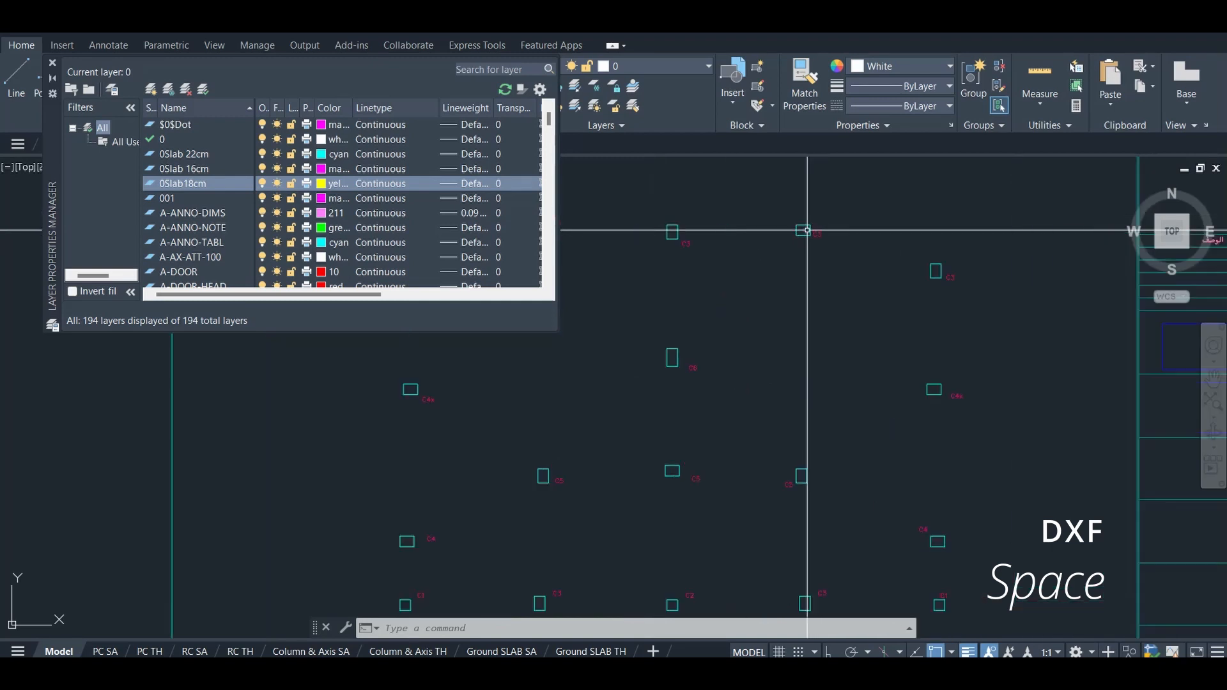
left_click(156, 92)
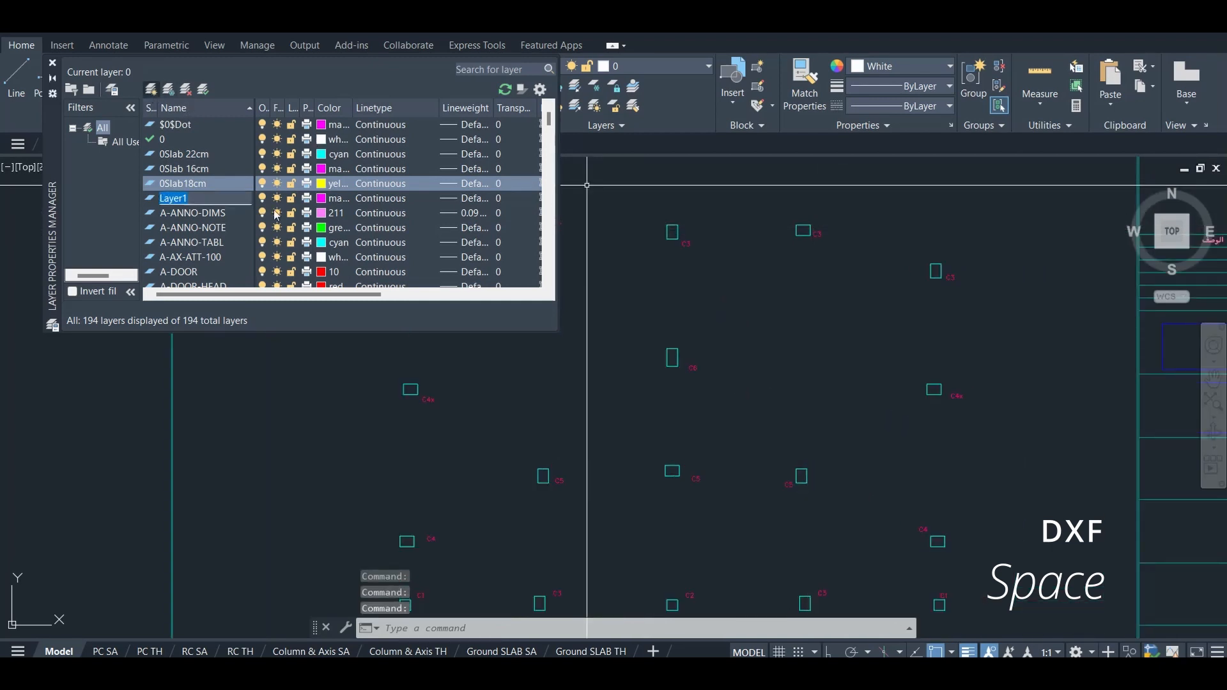
key("Caps_Lock")
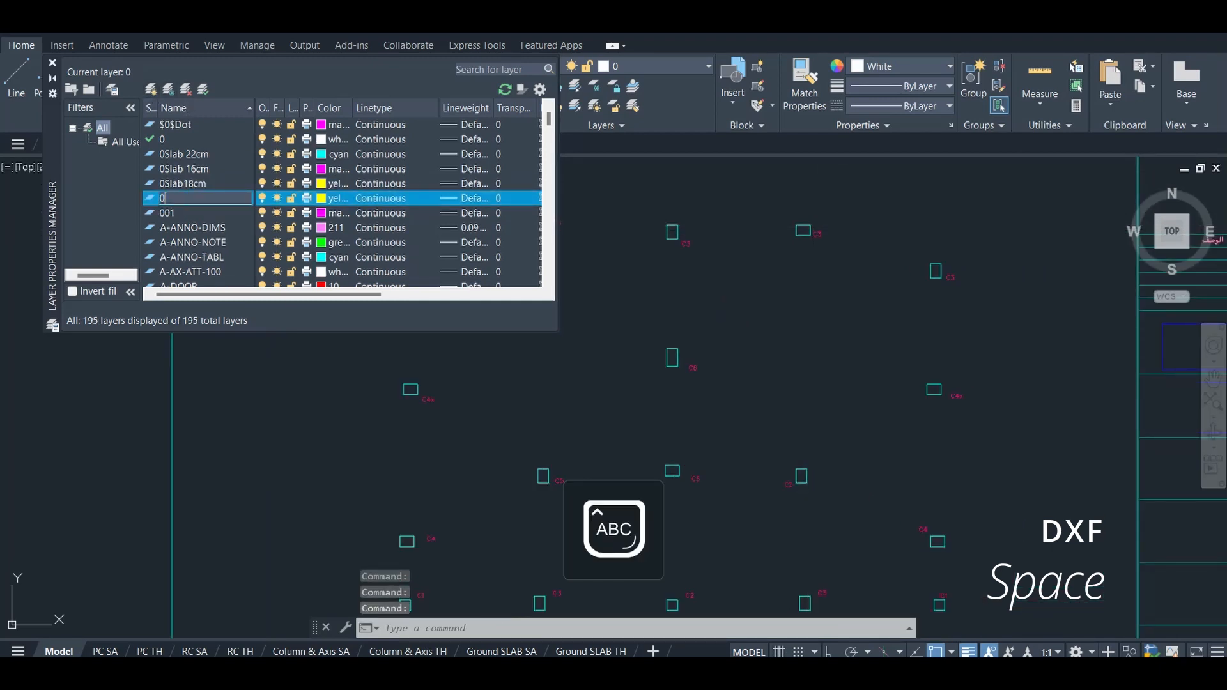
type("0C3")
key("Return")
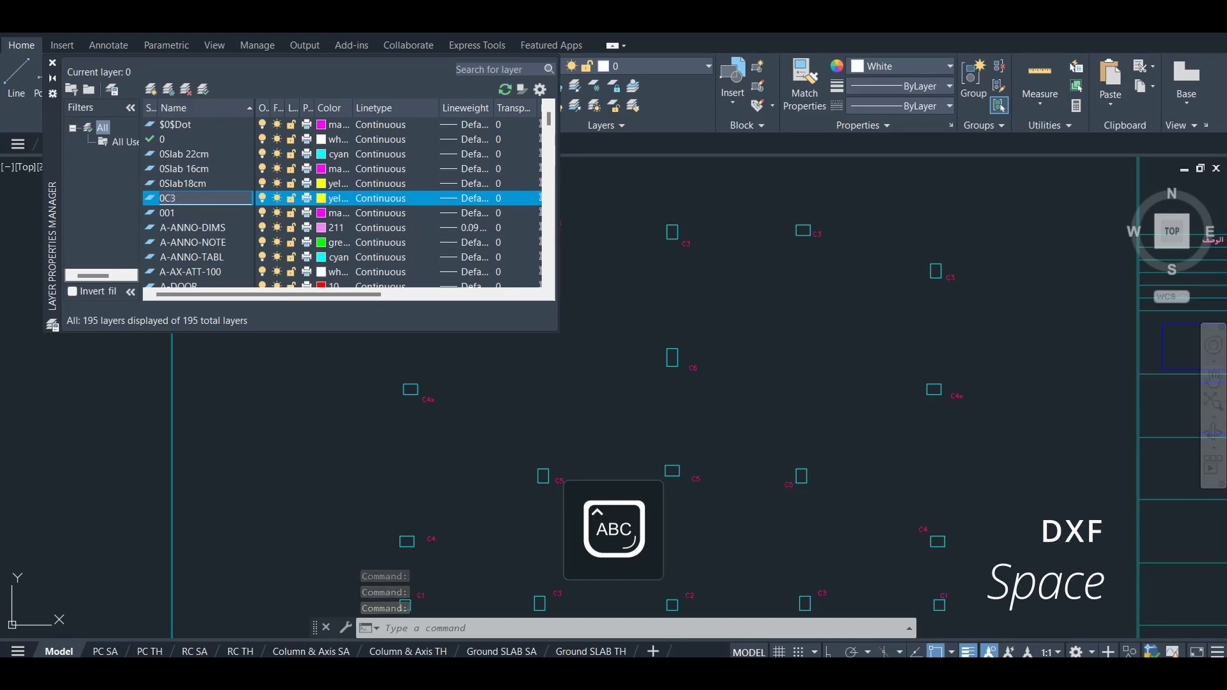
Consult the column types in the Columns Reinforcement Table and create layers named "0C1" and "0C2".
scroll(653, 262, "down", 4)
scroll(768, 498, "up", 8)
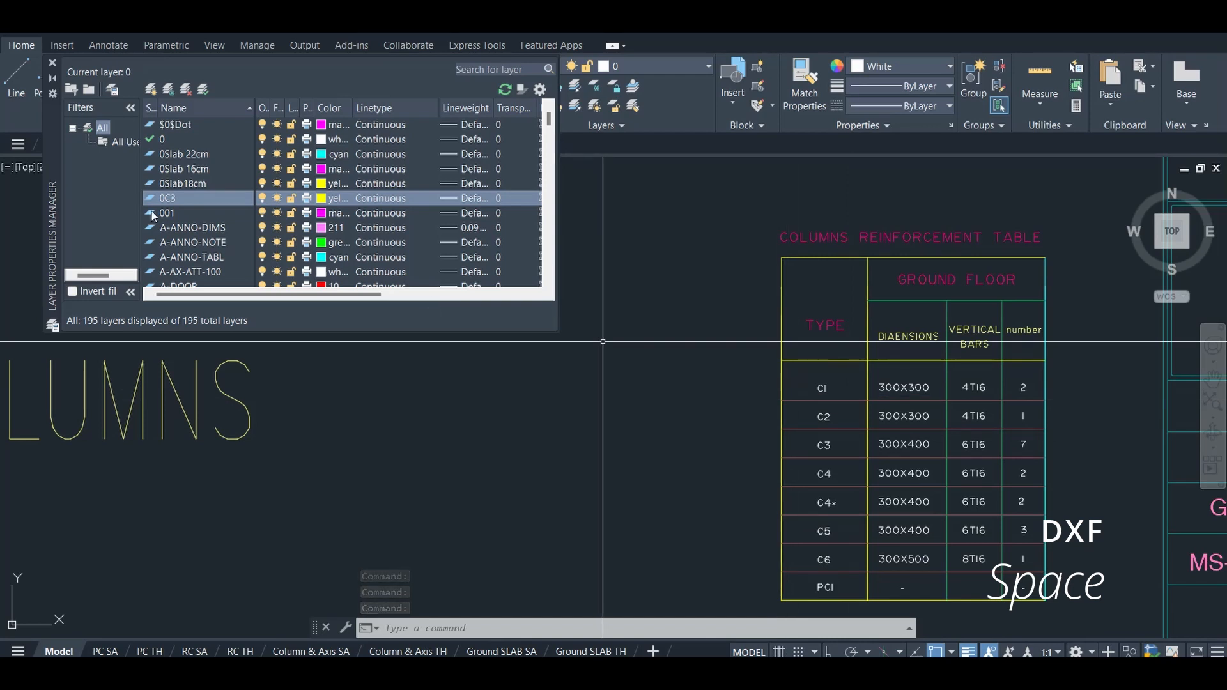
scroll(720, 323, "down", 5)
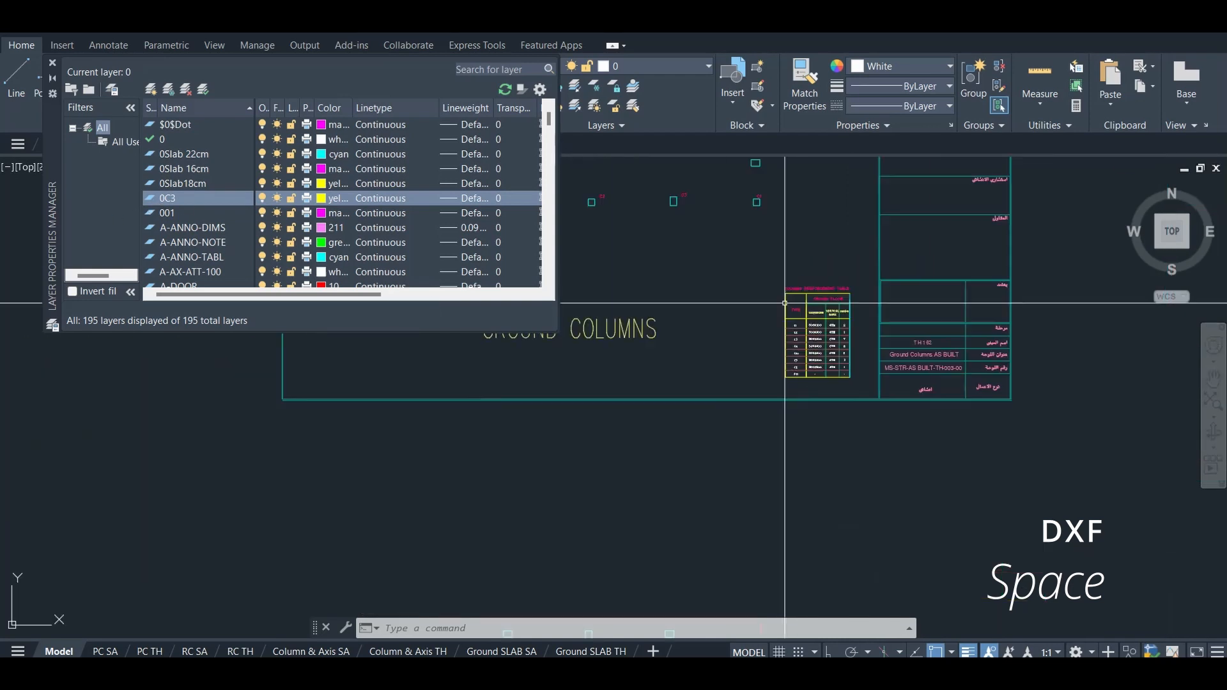
scroll(736, 342, "up", 4)
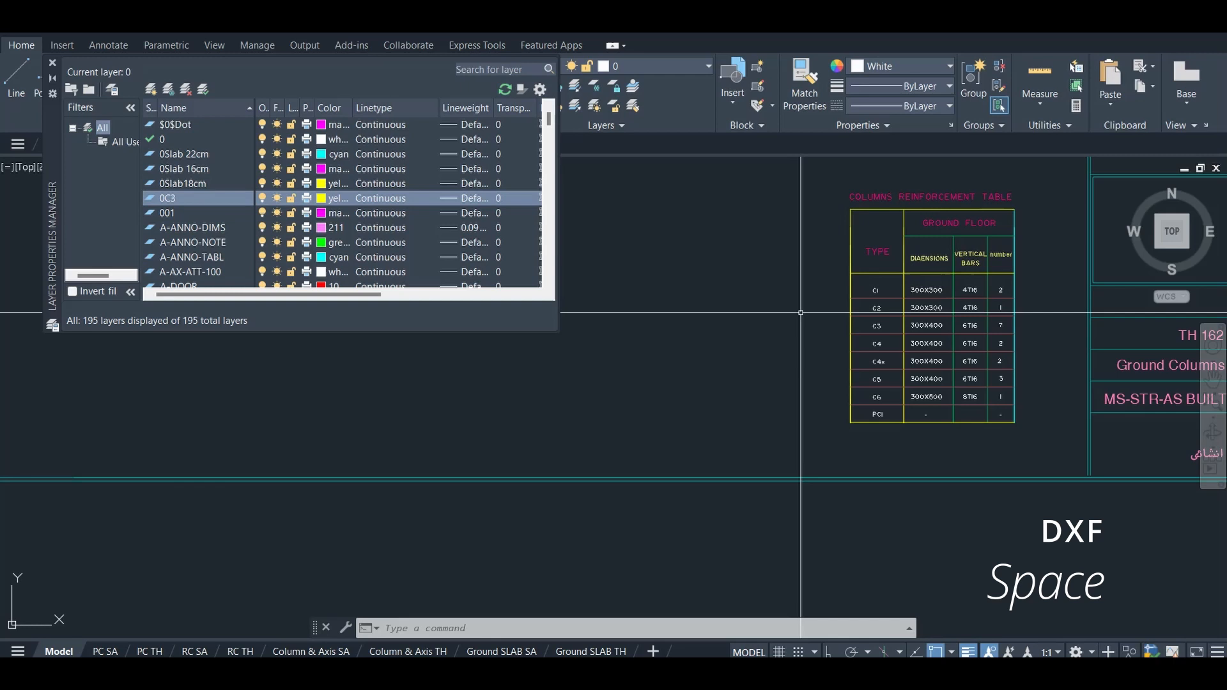
left_click(149, 92)
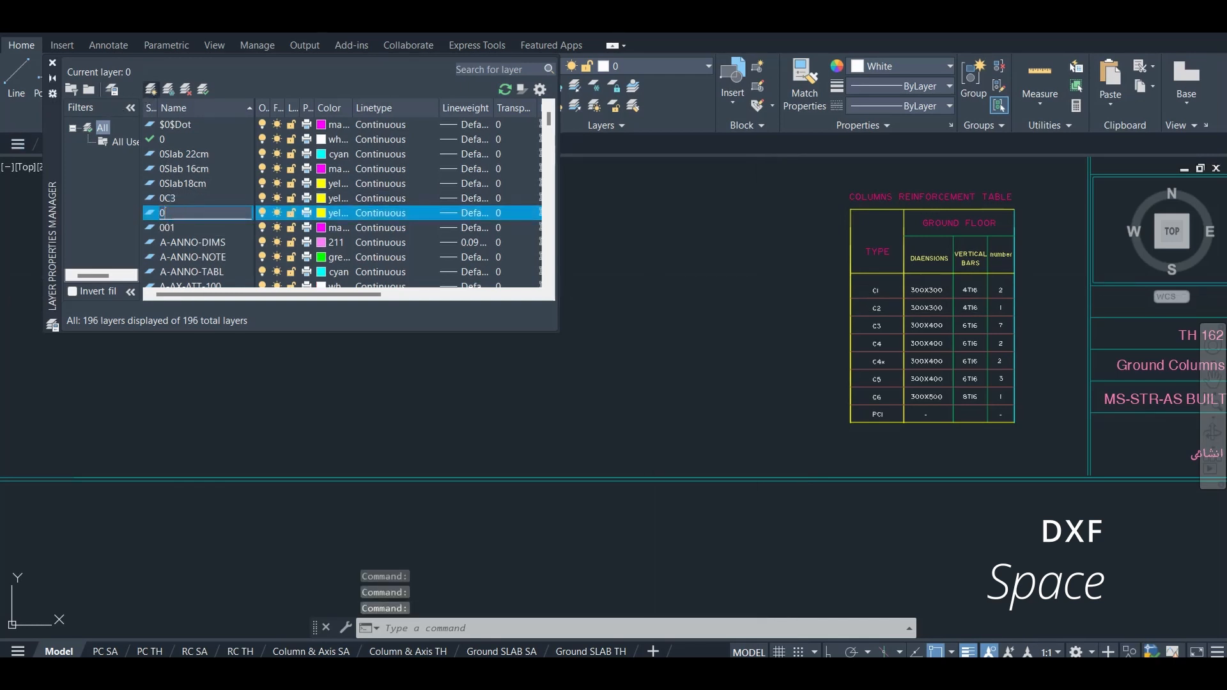
type("0C1")
key("Return")
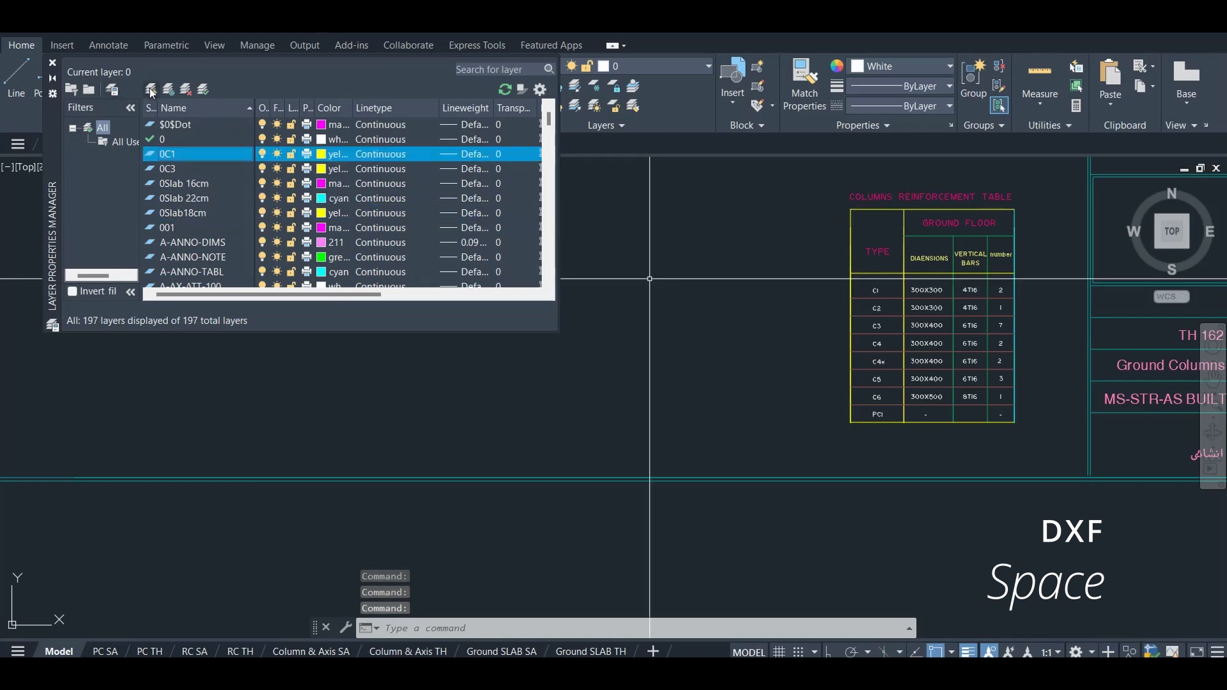
left_click(150, 88)
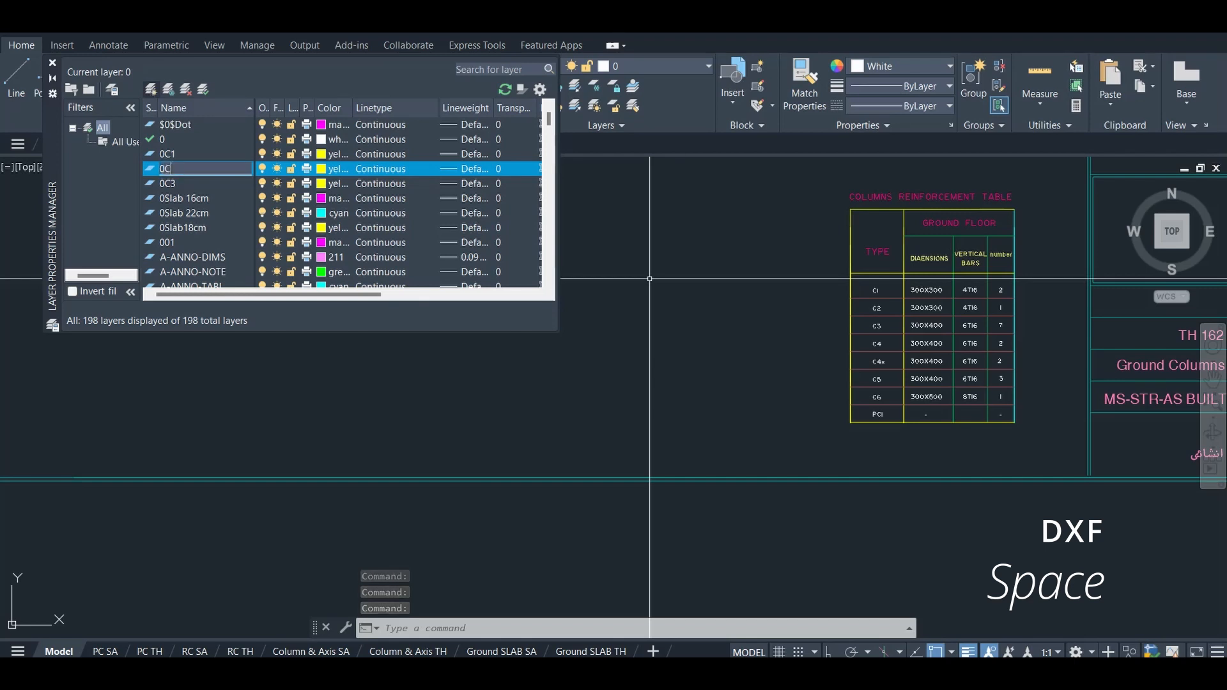
key("Return")
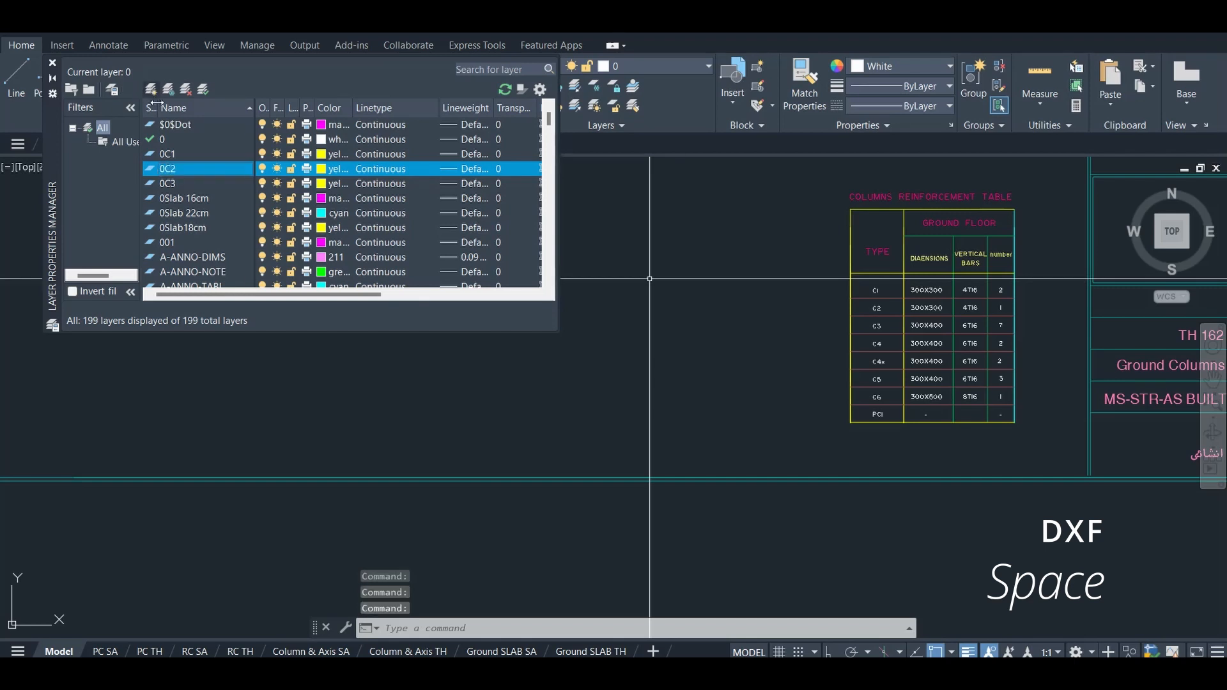
Create two more column layers named "0C4" and "0C4X".
left_click(152, 90)
type("0C4")
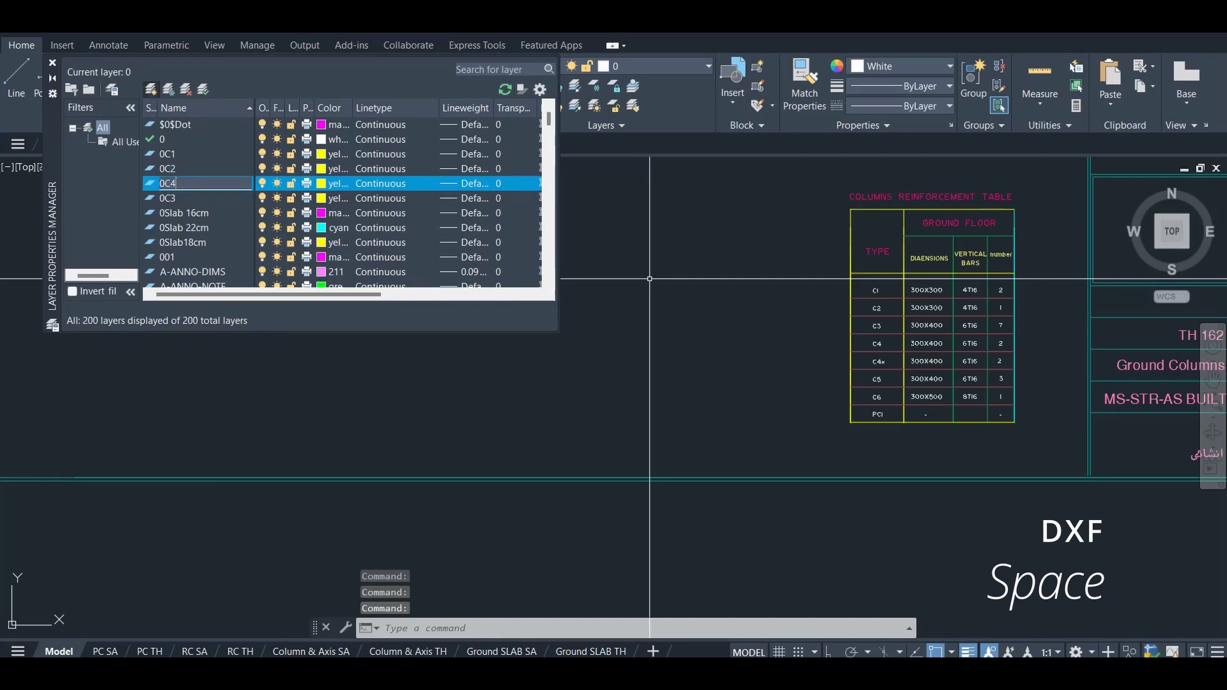
left_click(152, 90)
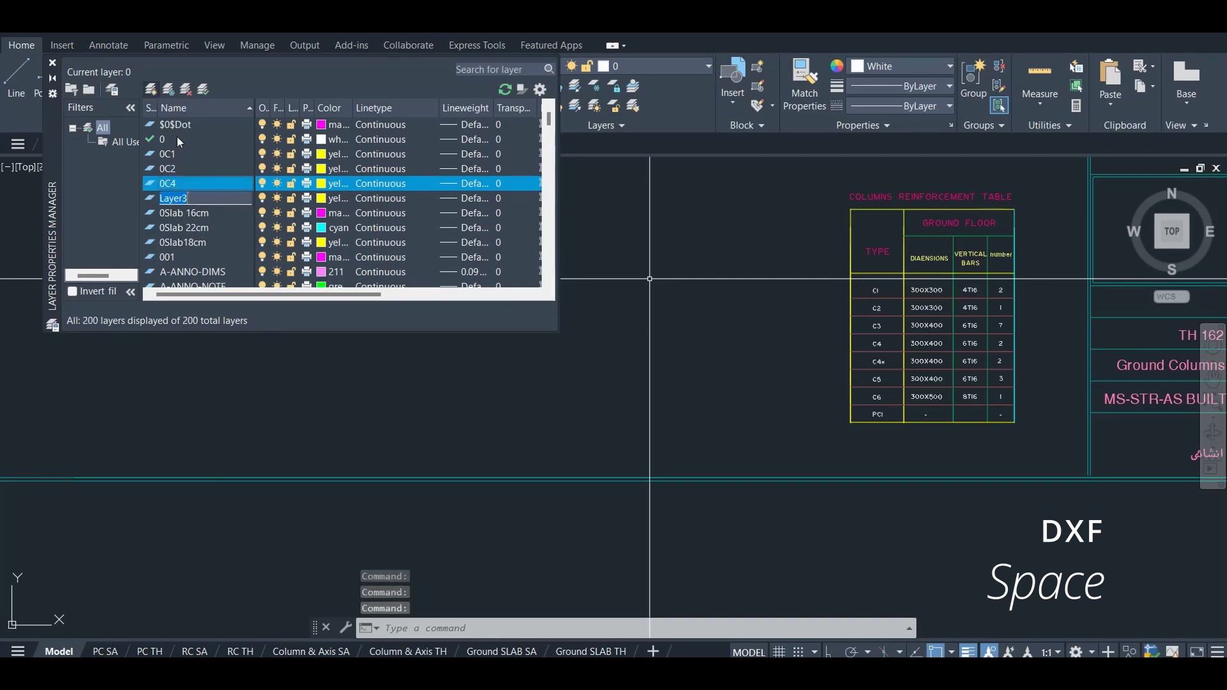
type("0C4X")
left_click(200, 165)
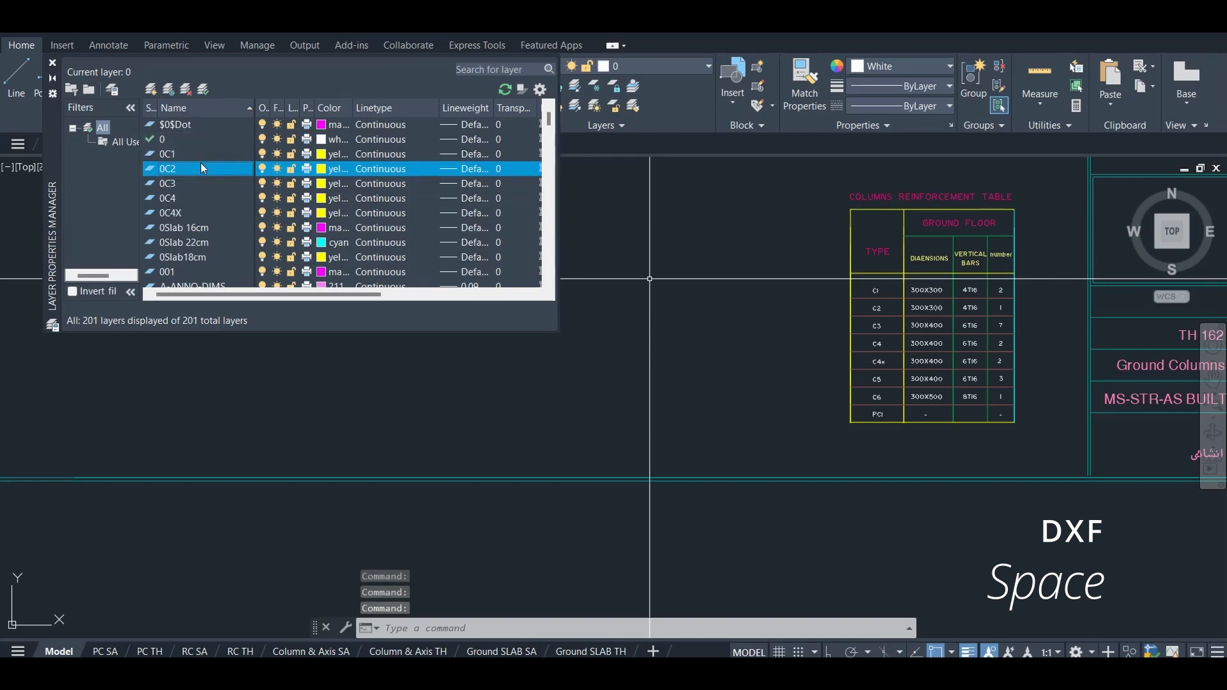
Create the column layers "0C5" and "0C6".
left_click(151, 91)
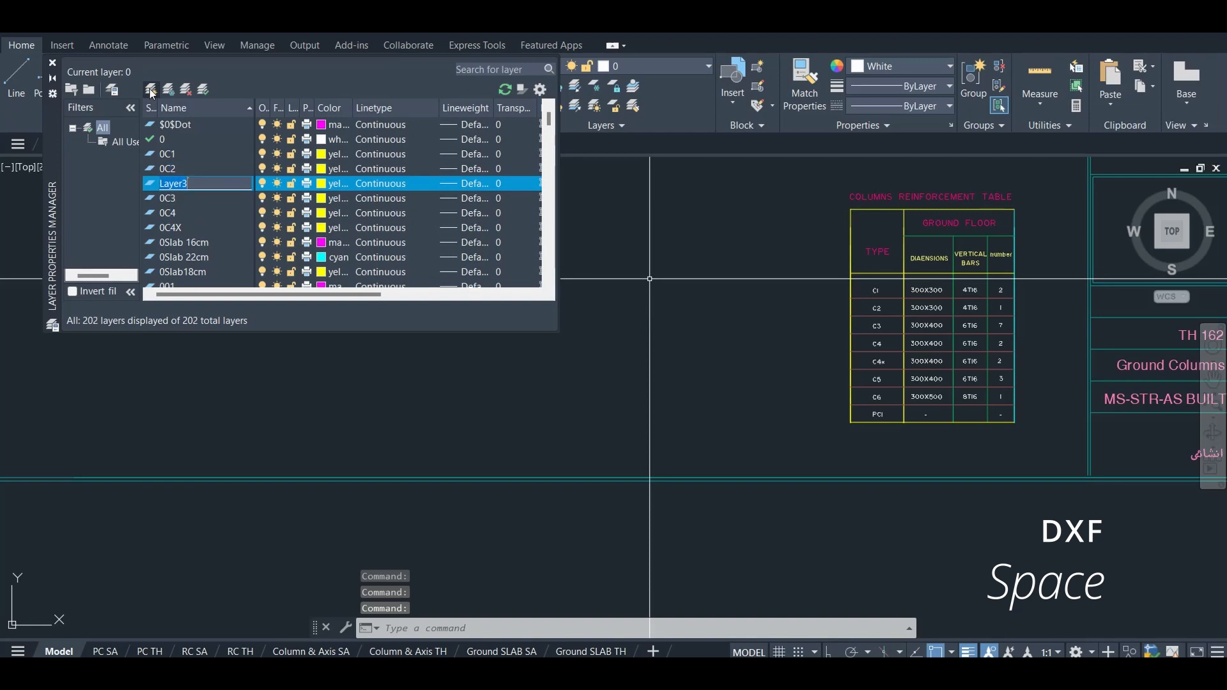
type("0C5")
key("Return")
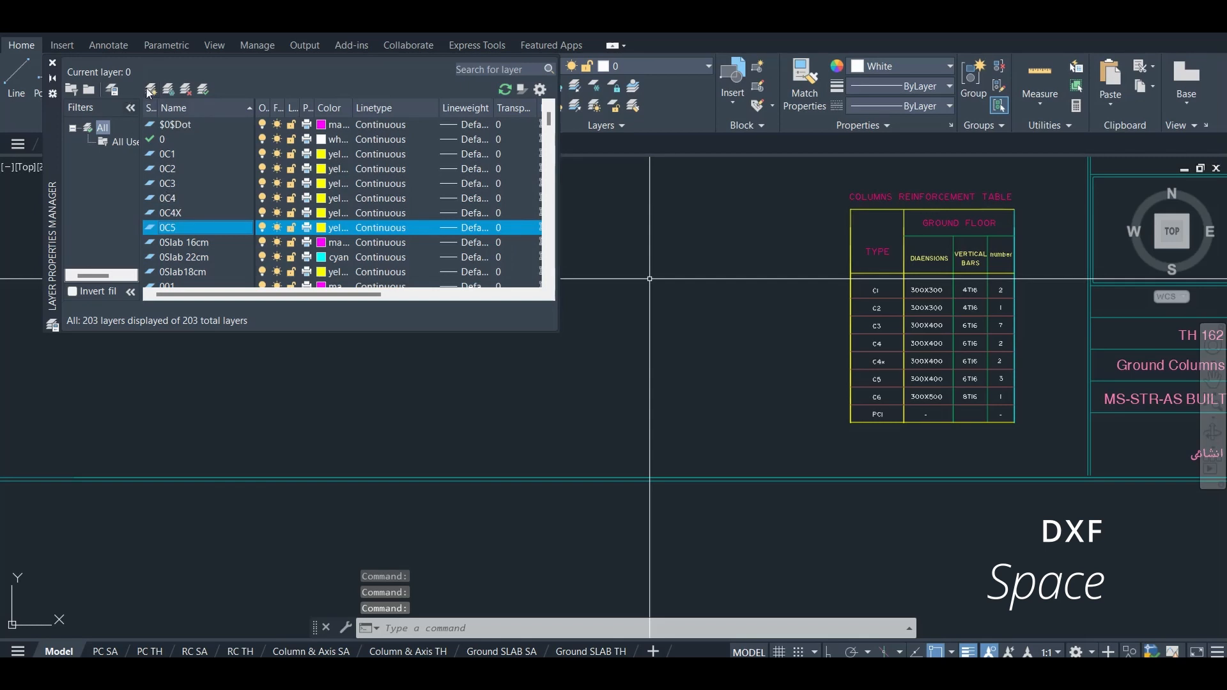
left_click(151, 91)
type("0C6")
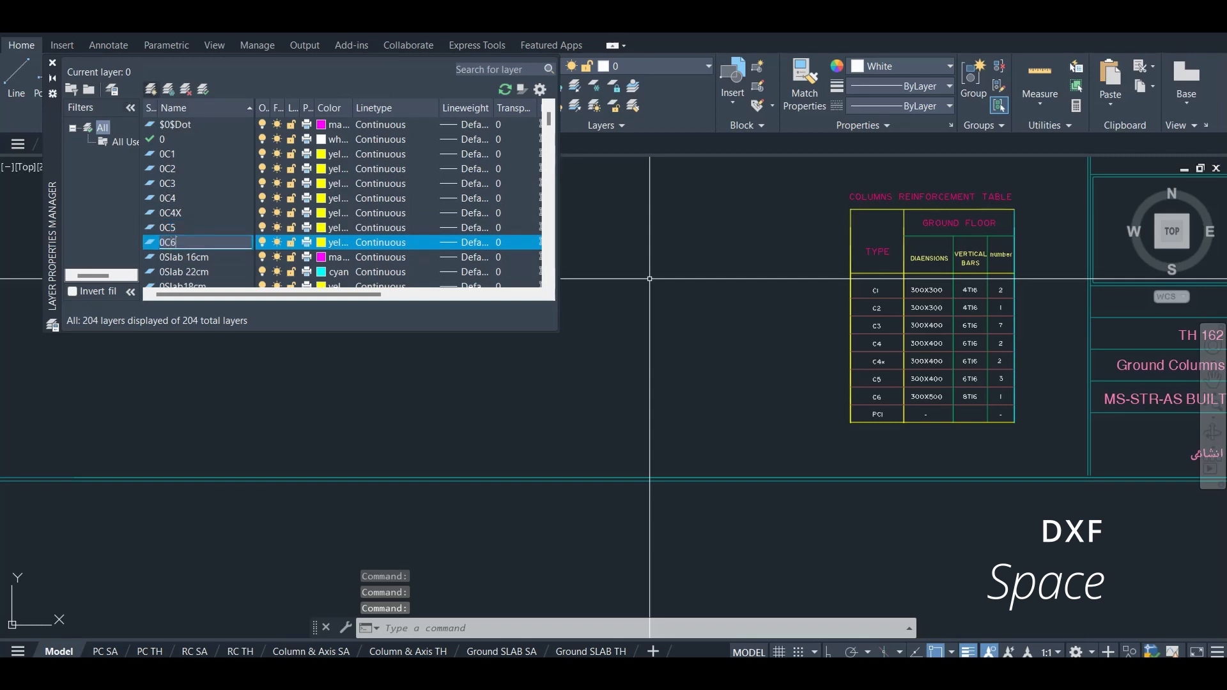
left_click(205, 258)
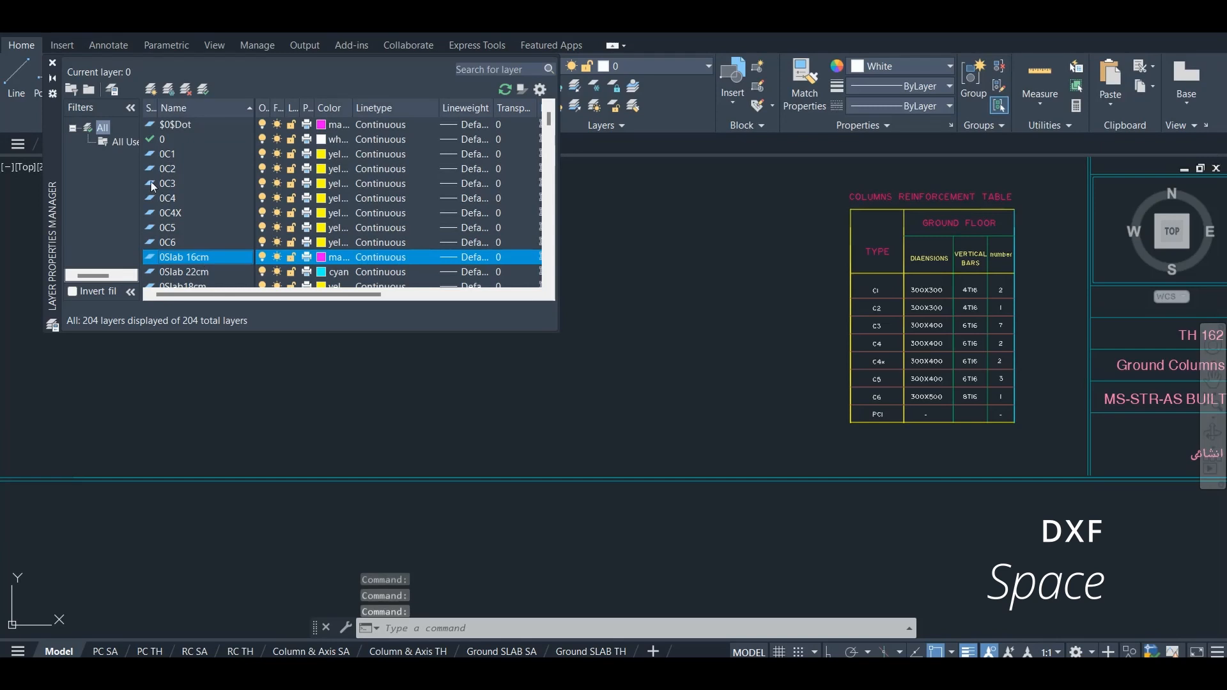
Add a layer named "0PCI" for the last column type in the reinforcement table.
left_click(152, 91)
type("0PCI")
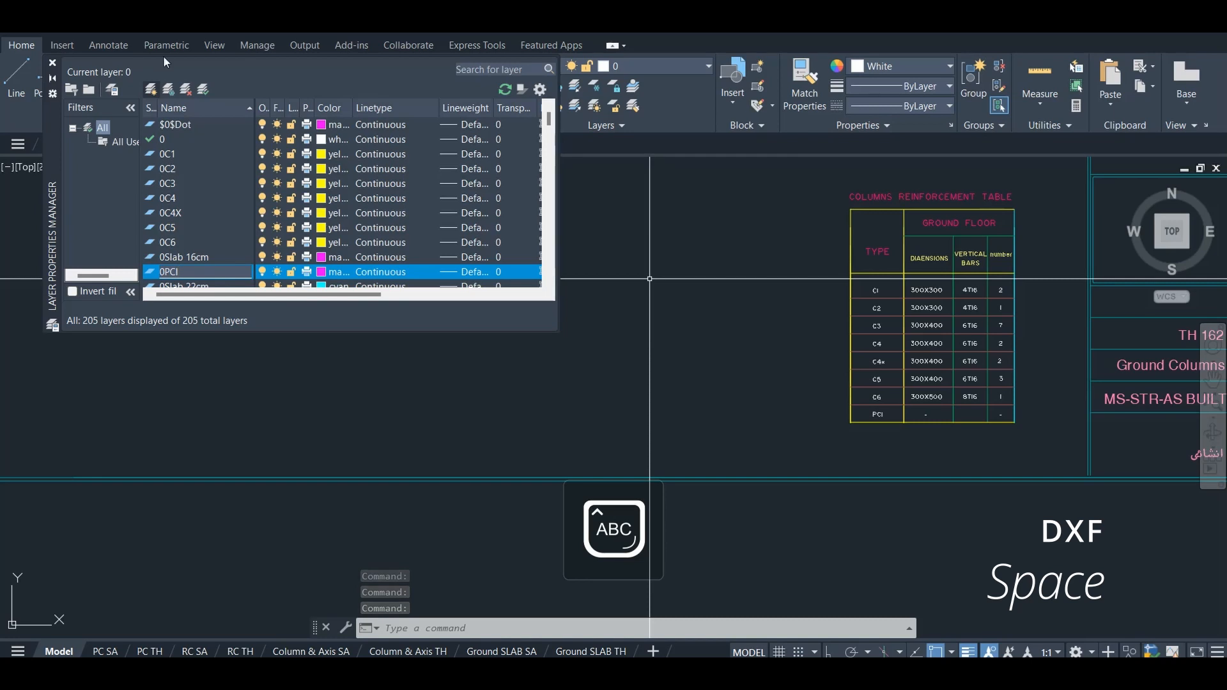
left_click(192, 246)
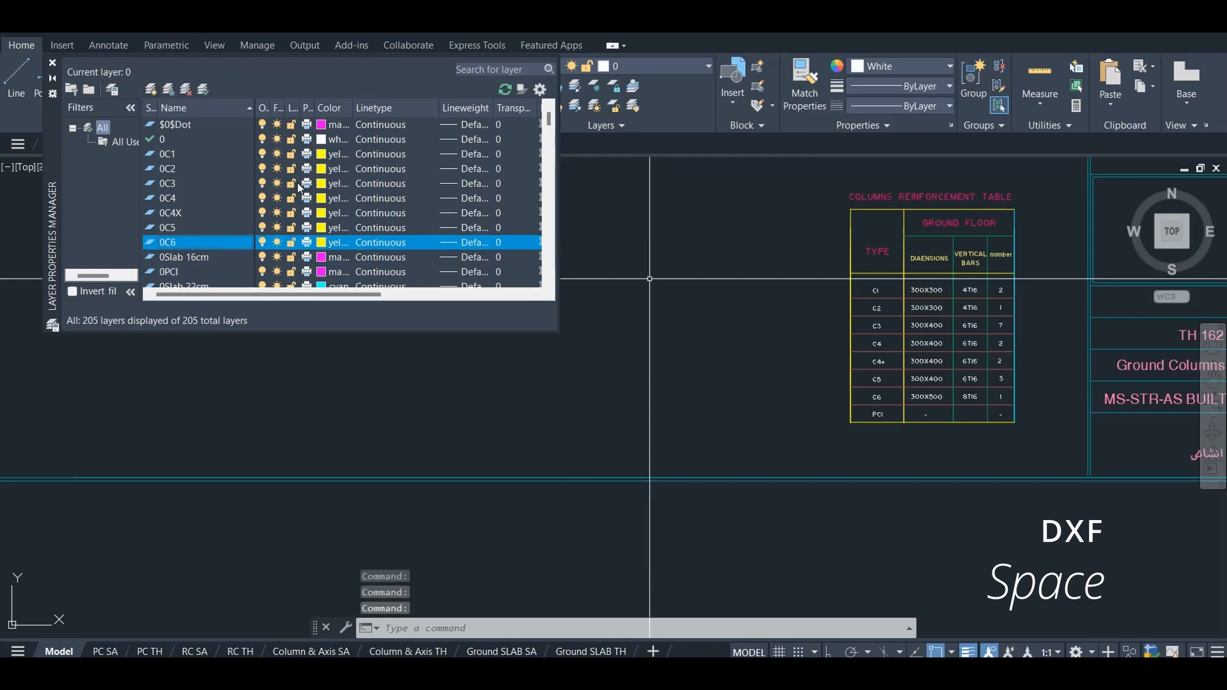
Set the color of layer 0C3 to red and of layer 0C2 to blue.
left_click(322, 187)
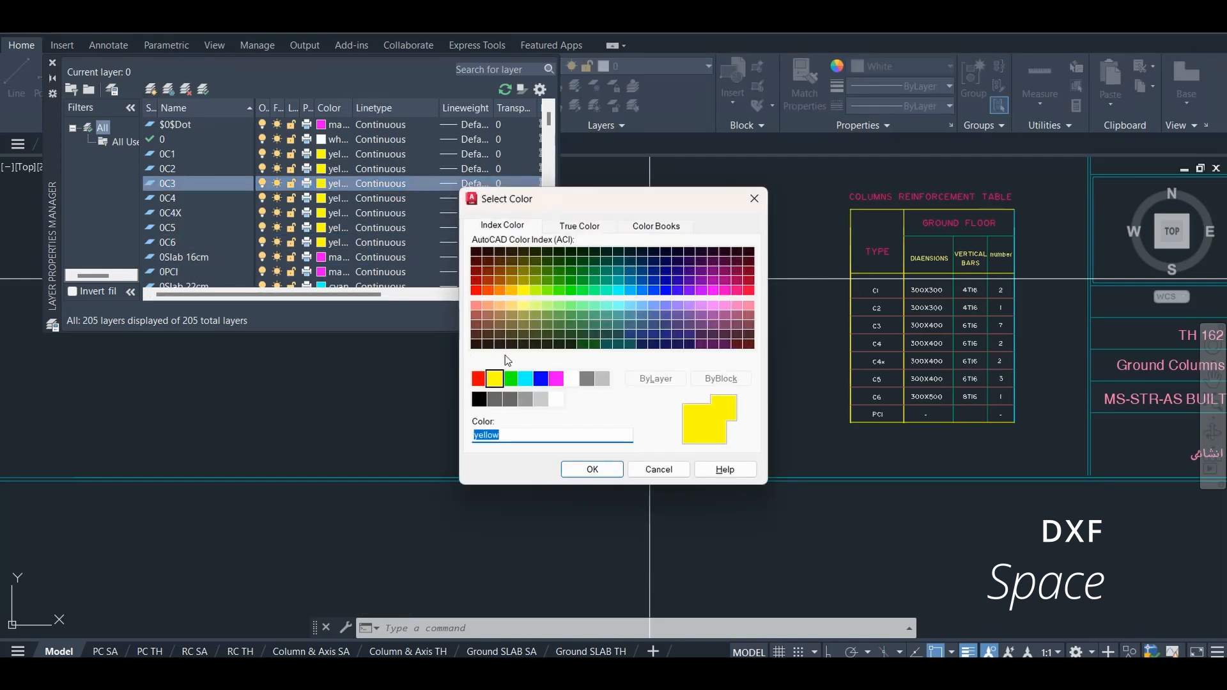
left_click(479, 379)
left_click(593, 469)
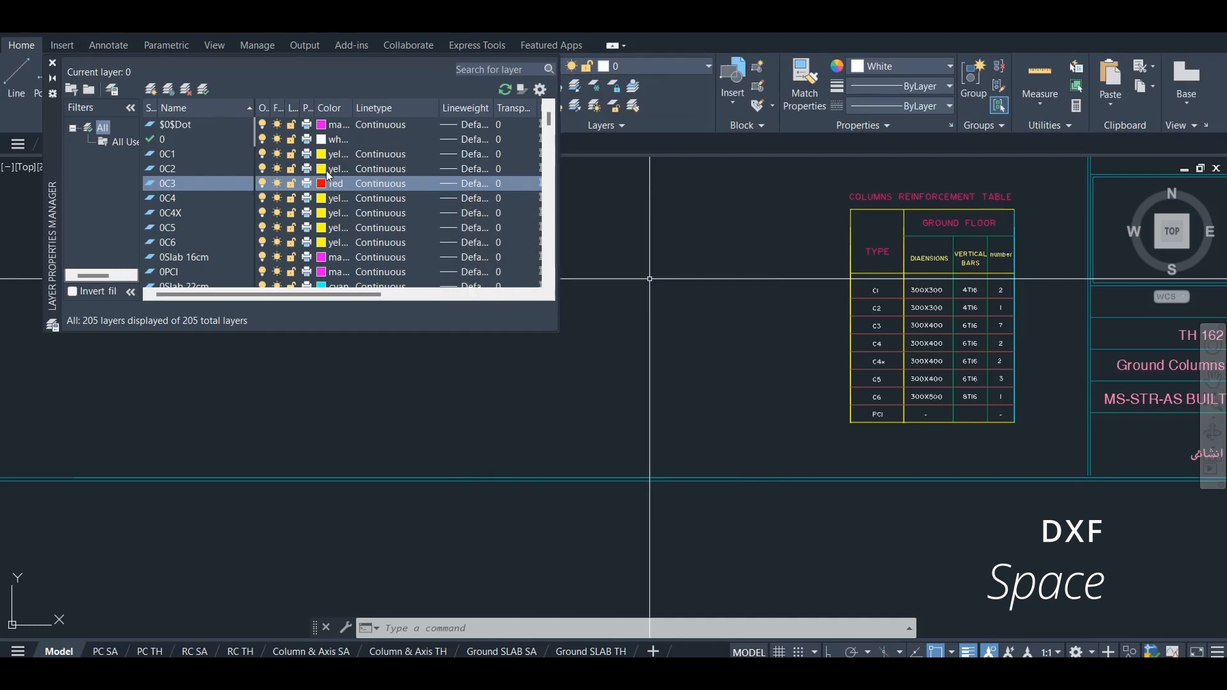
left_click(326, 170)
left_click(541, 378)
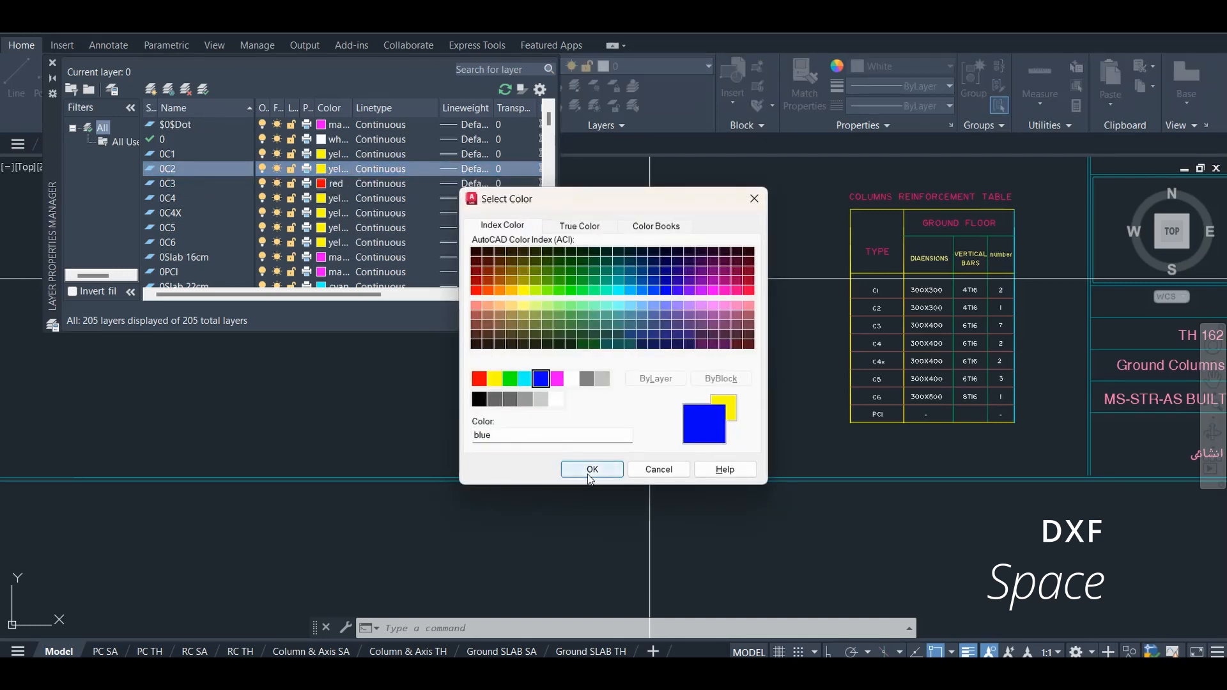
left_click(593, 470)
Set the color of layer 0C1 to white and of layer 0C4X to index color 131.
left_click(323, 154)
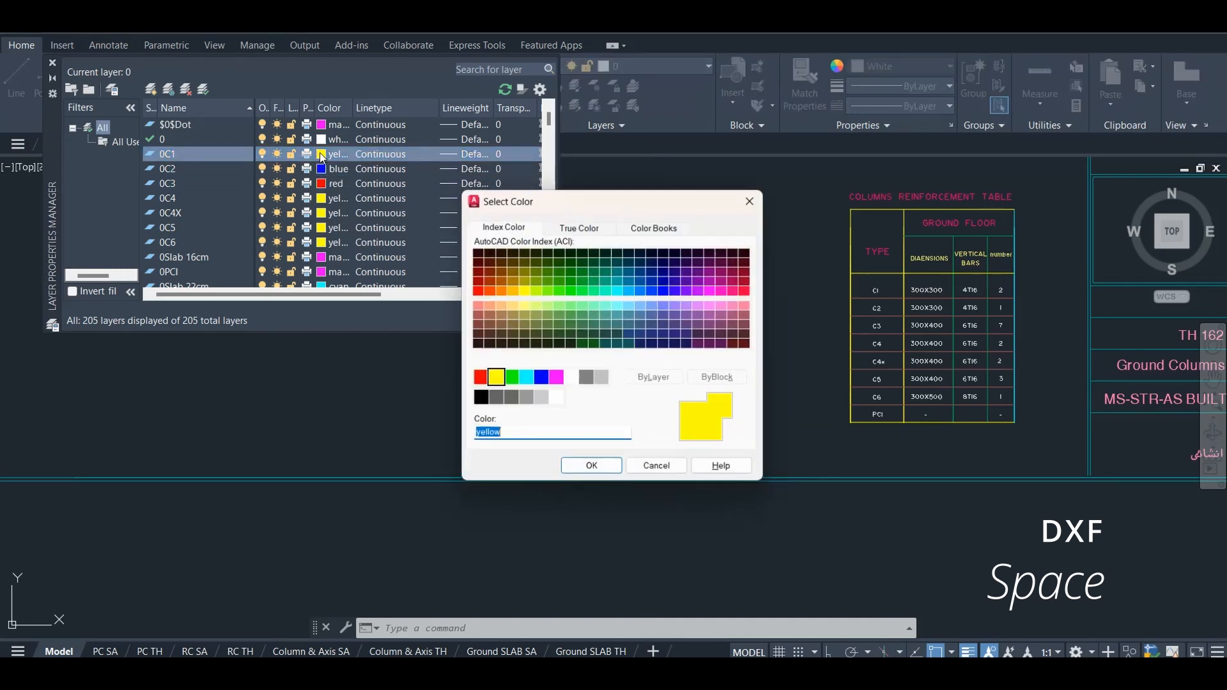
left_click(572, 378)
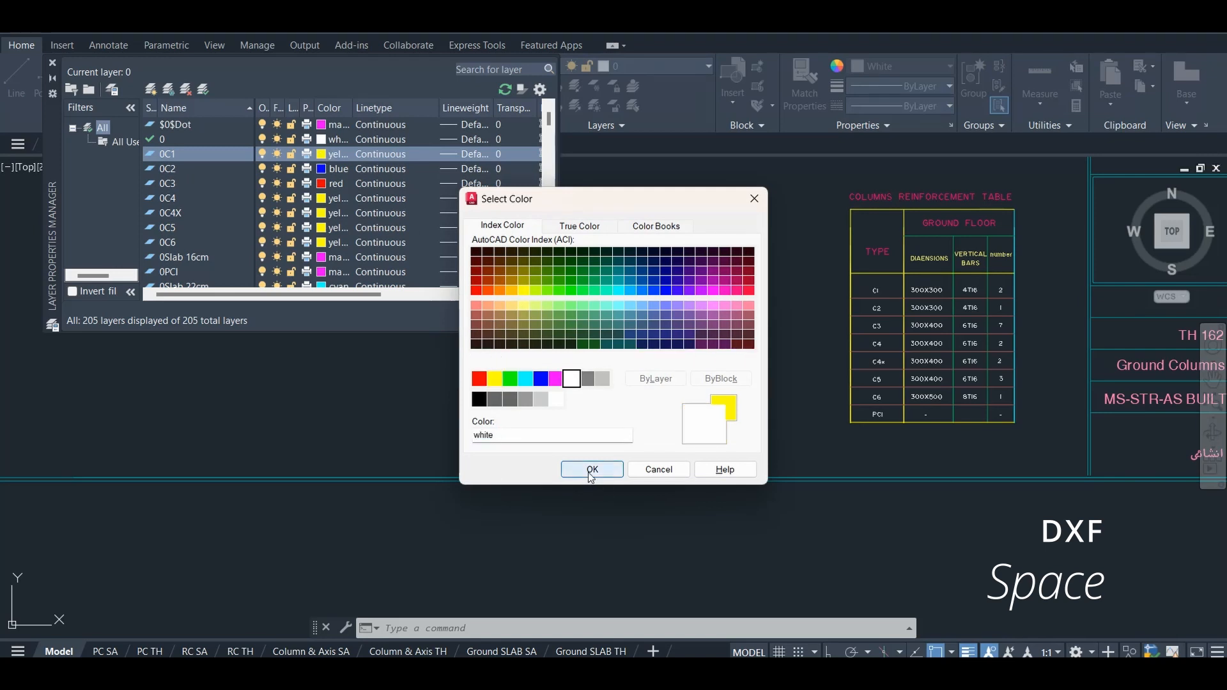
left_click(593, 470)
left_click(323, 213)
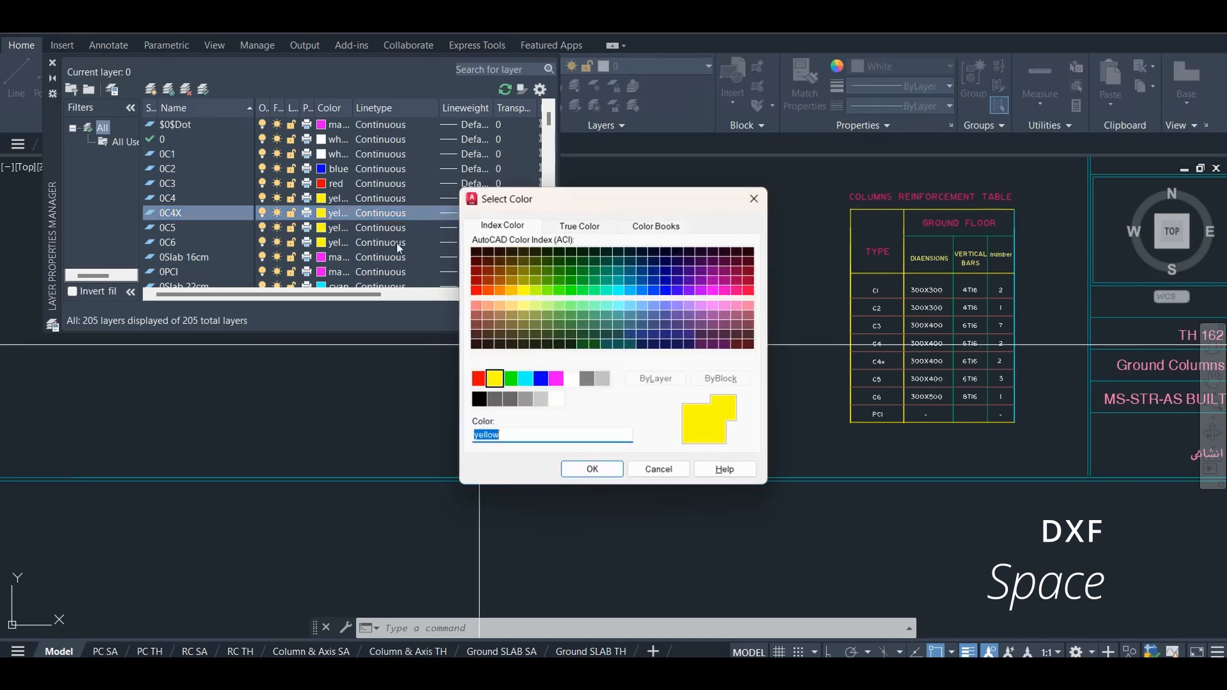
left_click(617, 307)
left_click(592, 469)
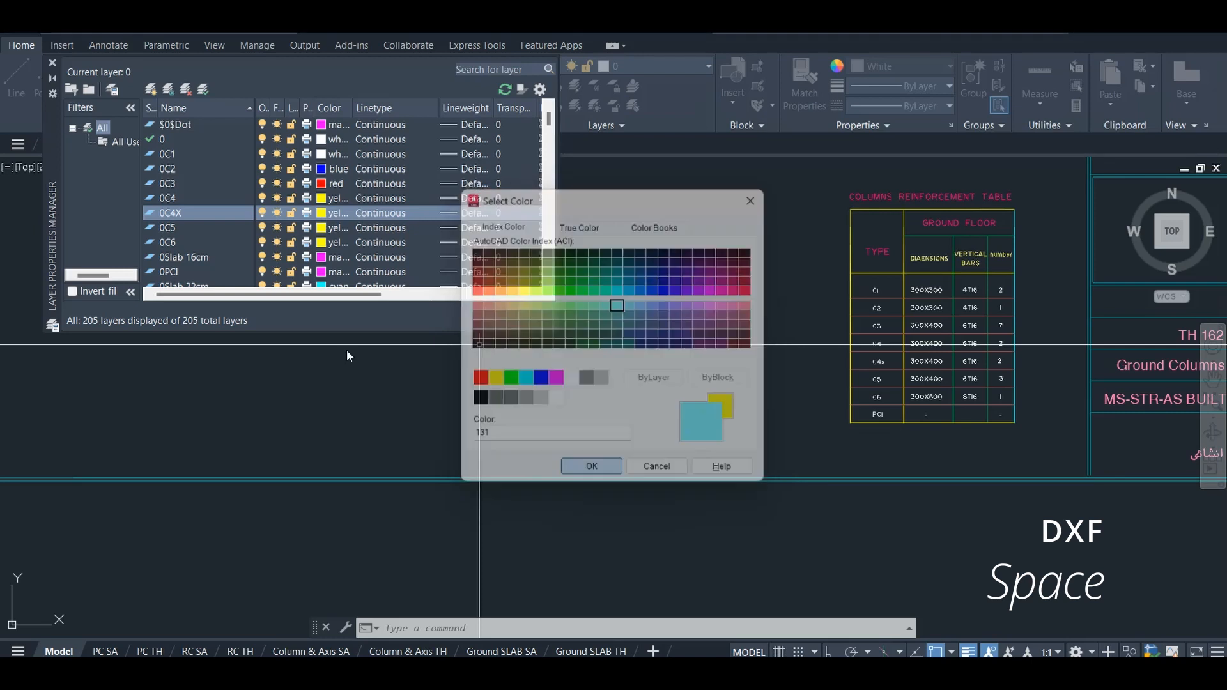
Give layer 0C6 a light shade from the index color palette and close the layer manager.
left_click(323, 244)
left_click(672, 306)
left_click(588, 461)
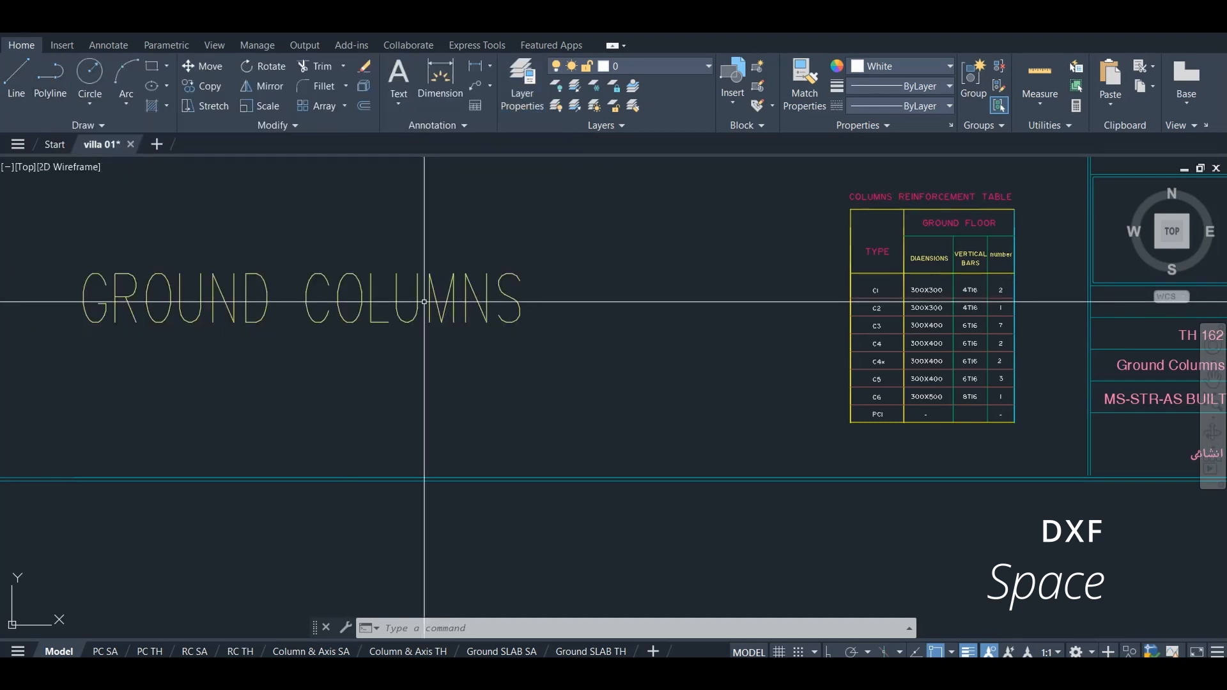
scroll(530, 313, "down", 8)
scroll(528, 358, "down", 3)
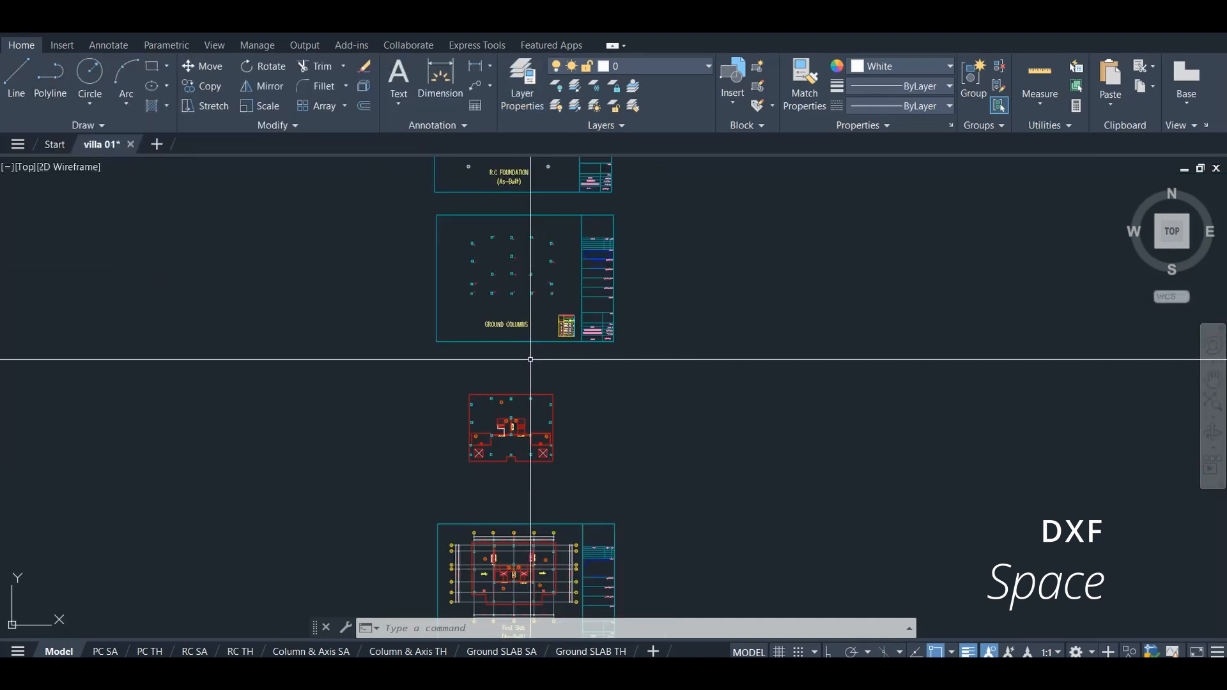
Examine the size and orientation of the columns along the upper edge of the ground slab plan.
scroll(505, 405, "up", 10)
left_click(488, 374)
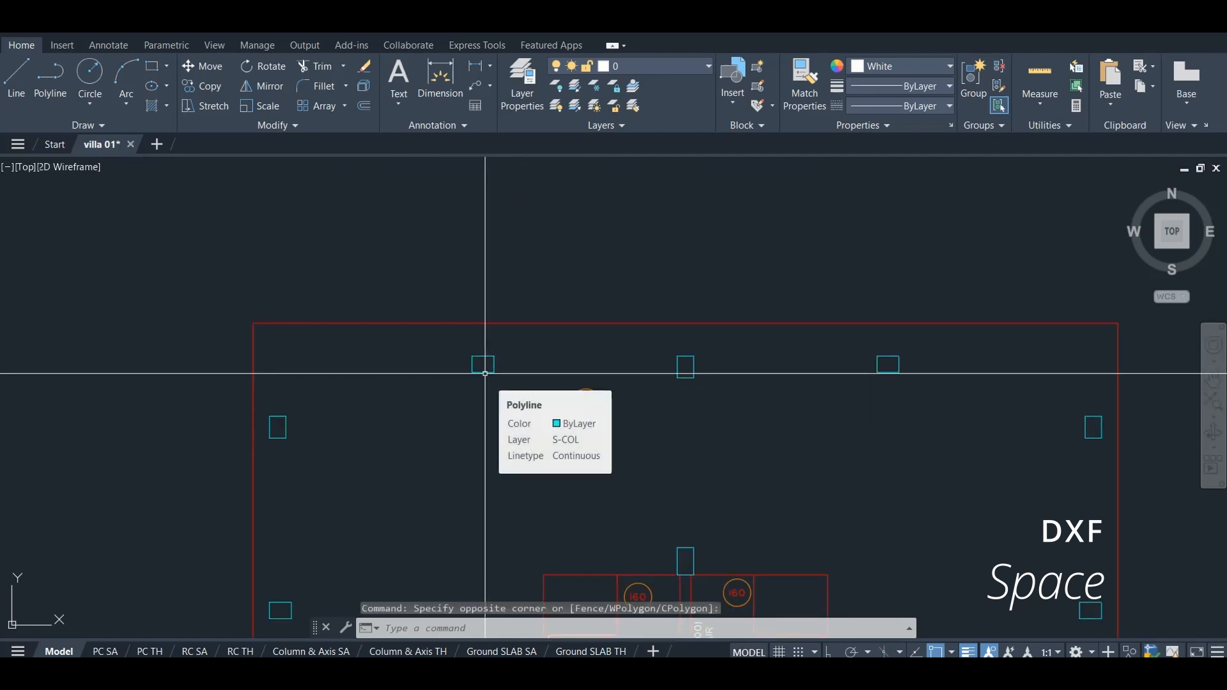
left_click(485, 373)
scroll(486, 368, "up", 6)
scroll(485, 368, "down", 6)
scroll(592, 345, "down", 2)
scroll(630, 343, "up", 4)
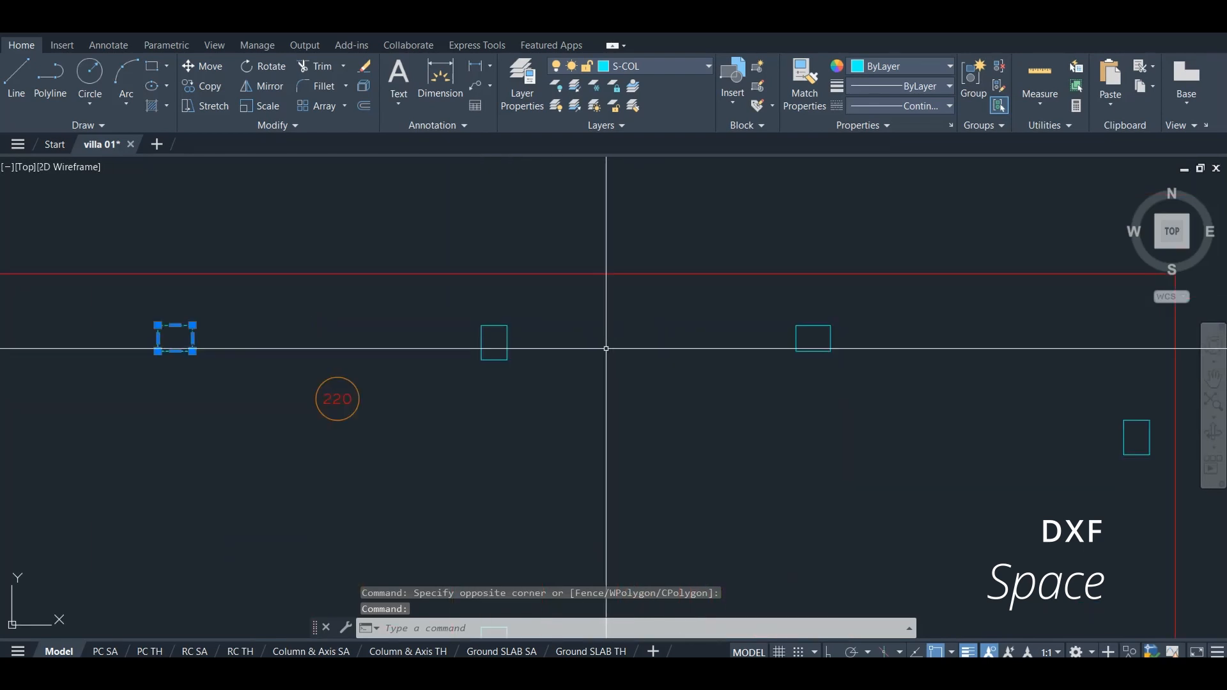
scroll(589, 356, "down", 6)
scroll(505, 355, "up", 4)
scroll(507, 356, "up", 2)
scroll(520, 364, "down", 4)
scroll(587, 364, "up", 6)
scroll(452, 351, "down", 4)
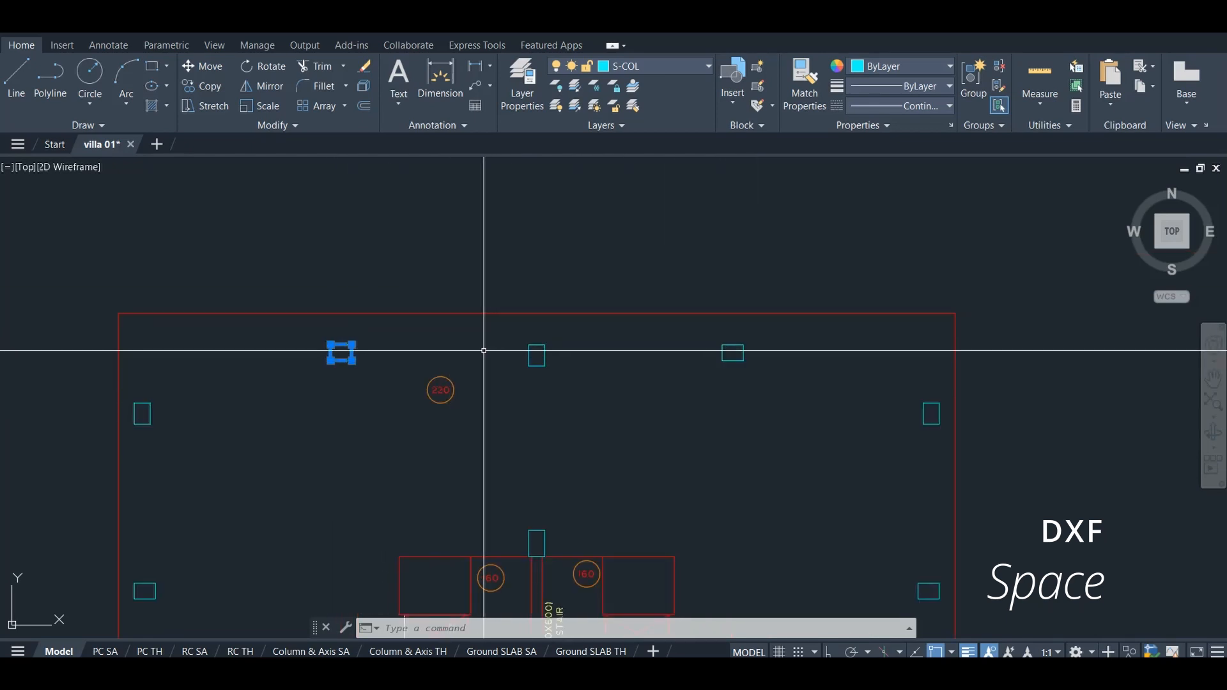
scroll(515, 372, "down", 6)
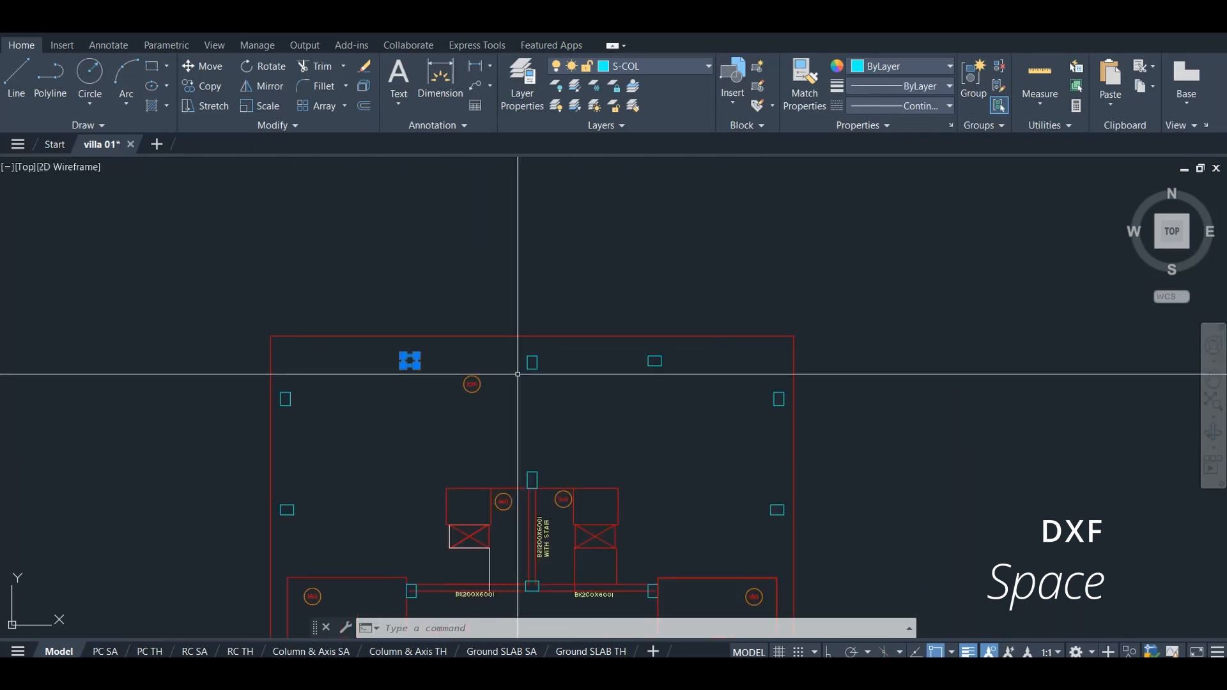
scroll(513, 372, "up", 7)
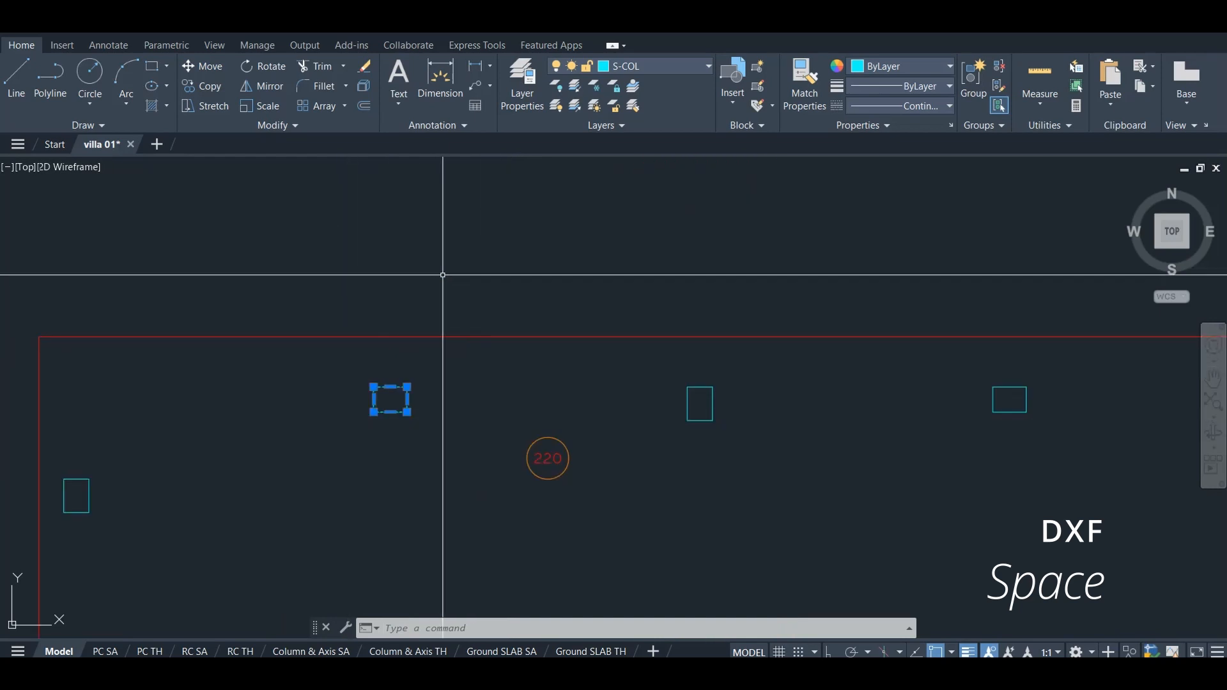
key("Escape")
key("Escape")
Add a layer named "0C3 30X40" in the layer manager.
left_click(528, 108)
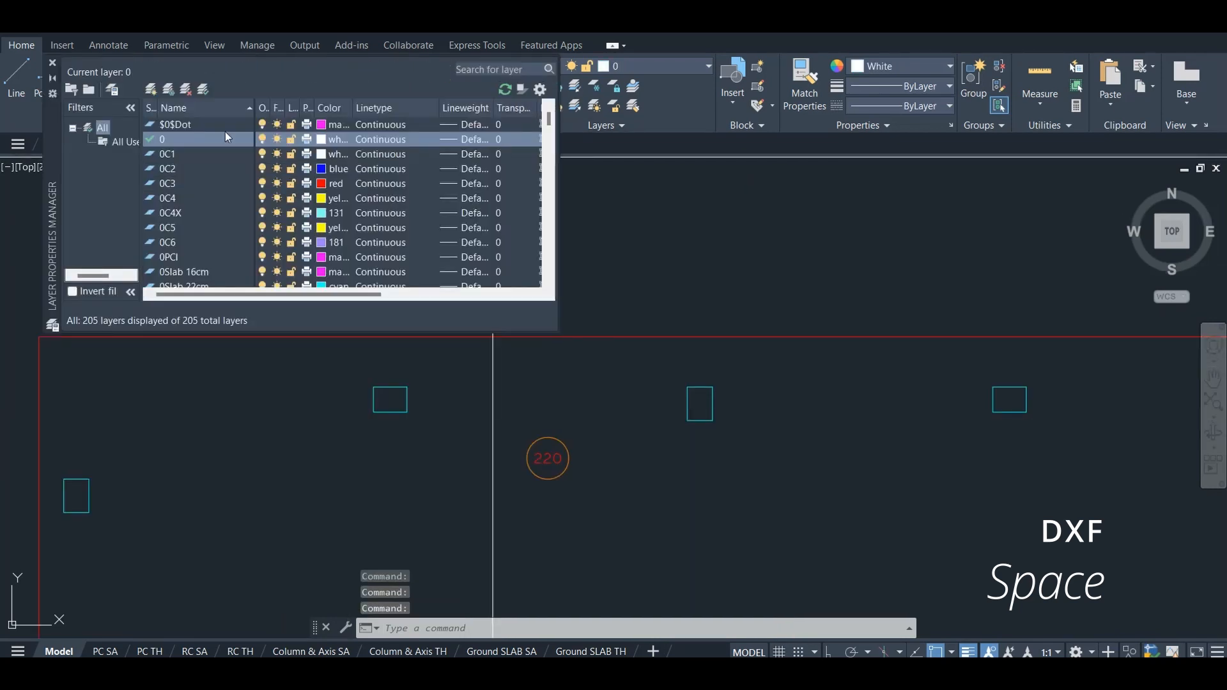
left_click(155, 89)
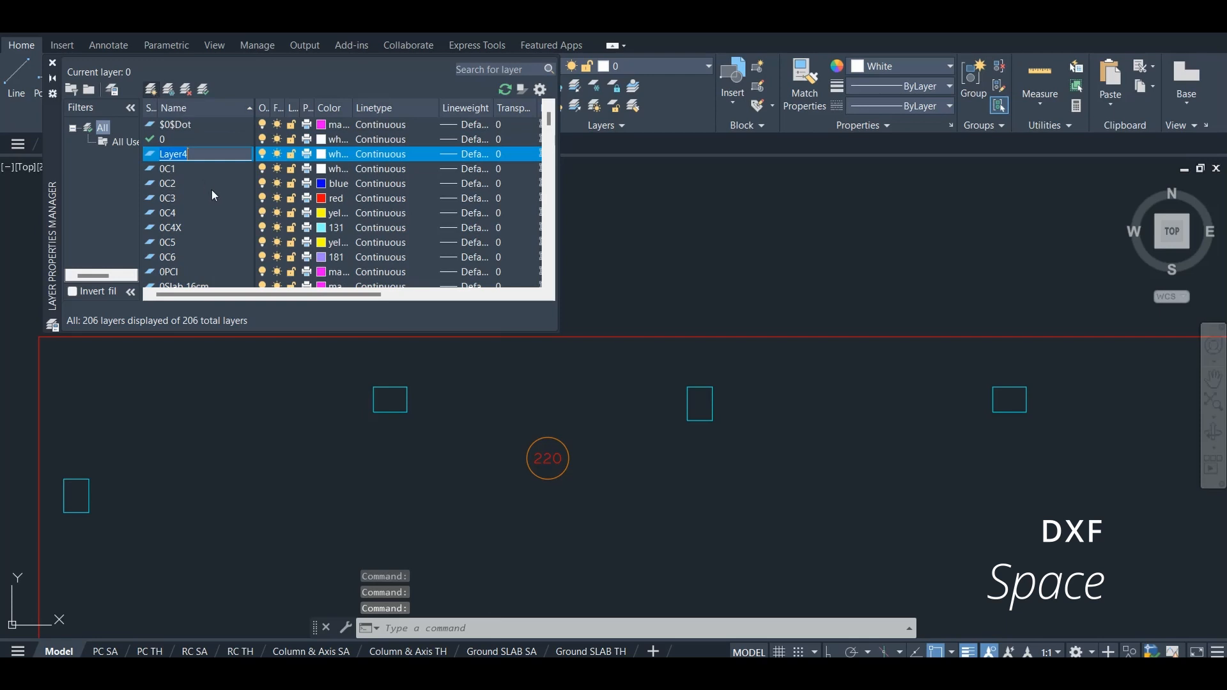
type("0C3 30X40")
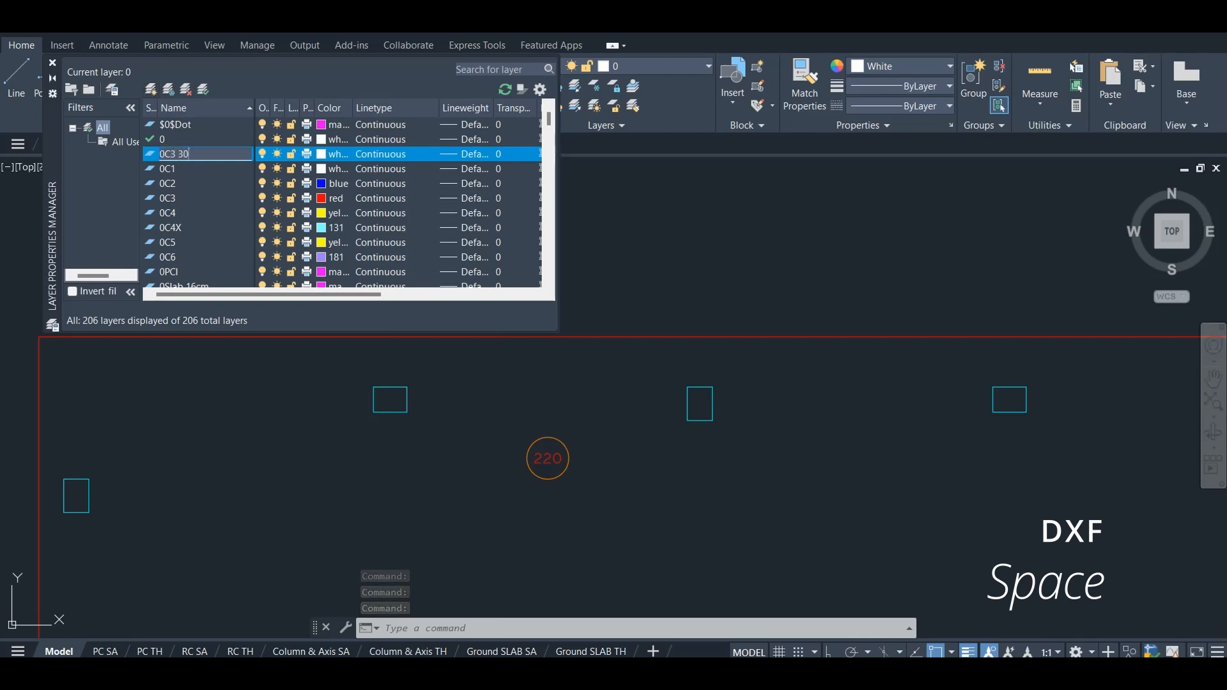
Rename layer 0C3 to "0C3 40X30" and close the layer manager.
left_click(186, 199)
right_click(185, 200)
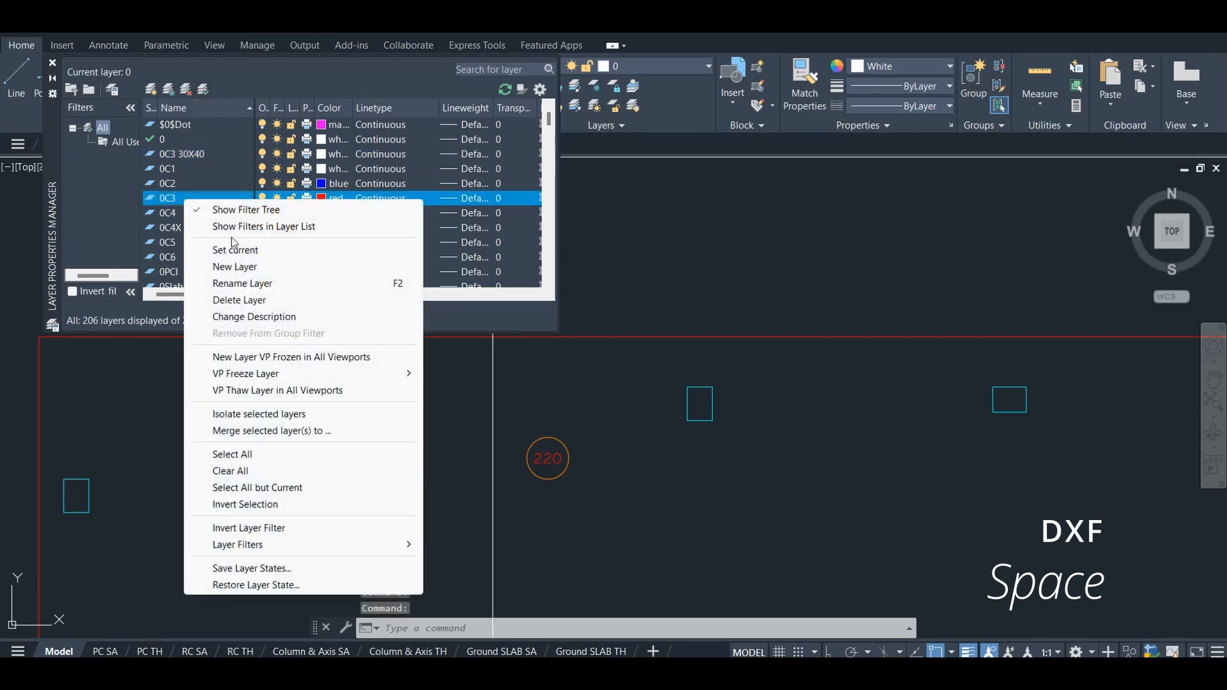
left_click(256, 282)
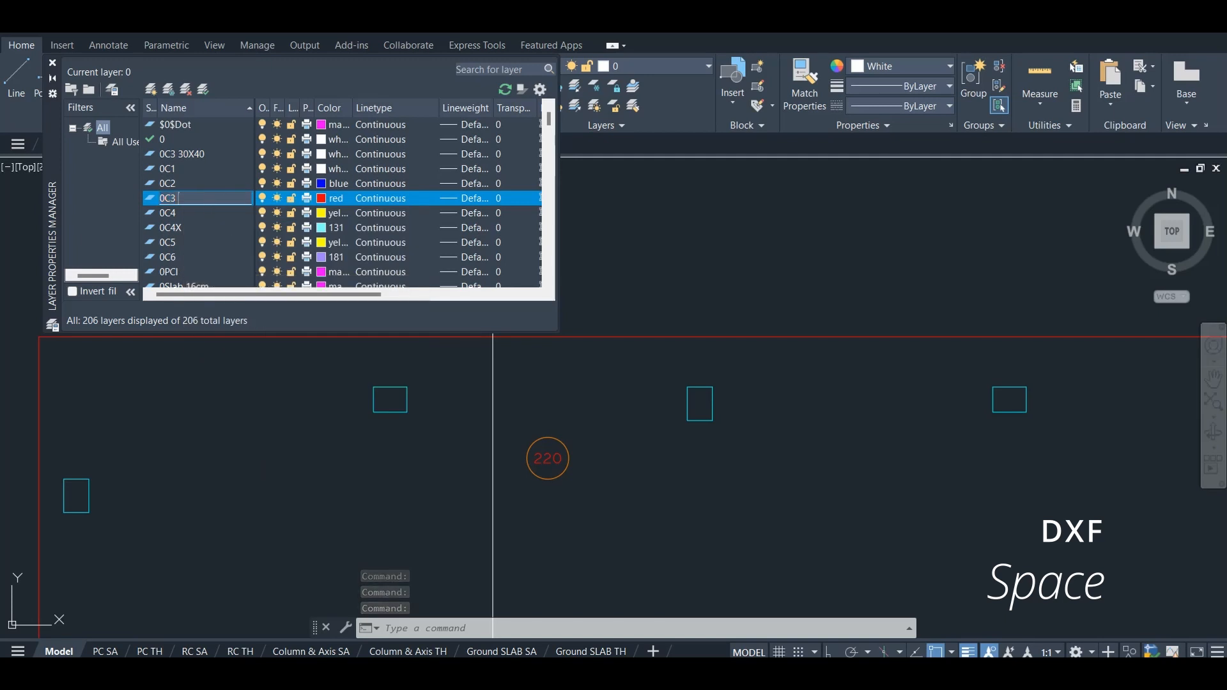
key("Return")
left_click(52, 63)
Move the two horizontal columns near the slab's upper edge to layer 0C3 40X30.
scroll(415, 371, "up", 2)
scroll(467, 383, "down", 4)
left_click(417, 385)
left_click(393, 395)
left_click(824, 392)
left_click(785, 398)
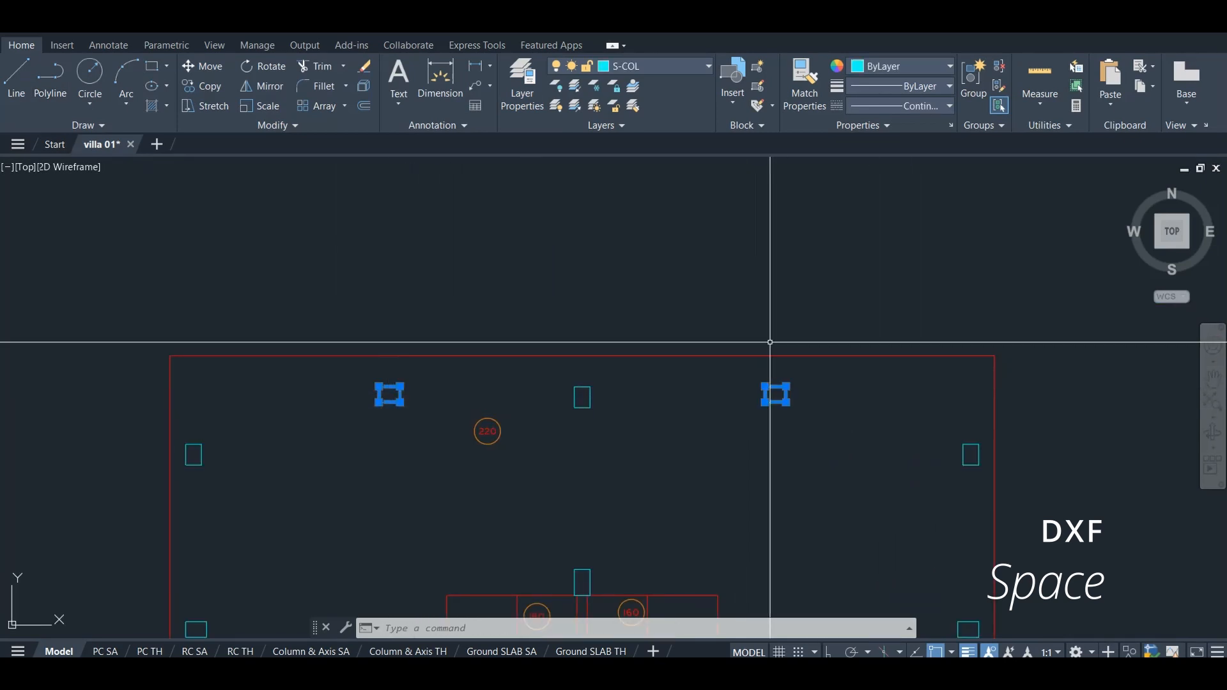
left_click(680, 66)
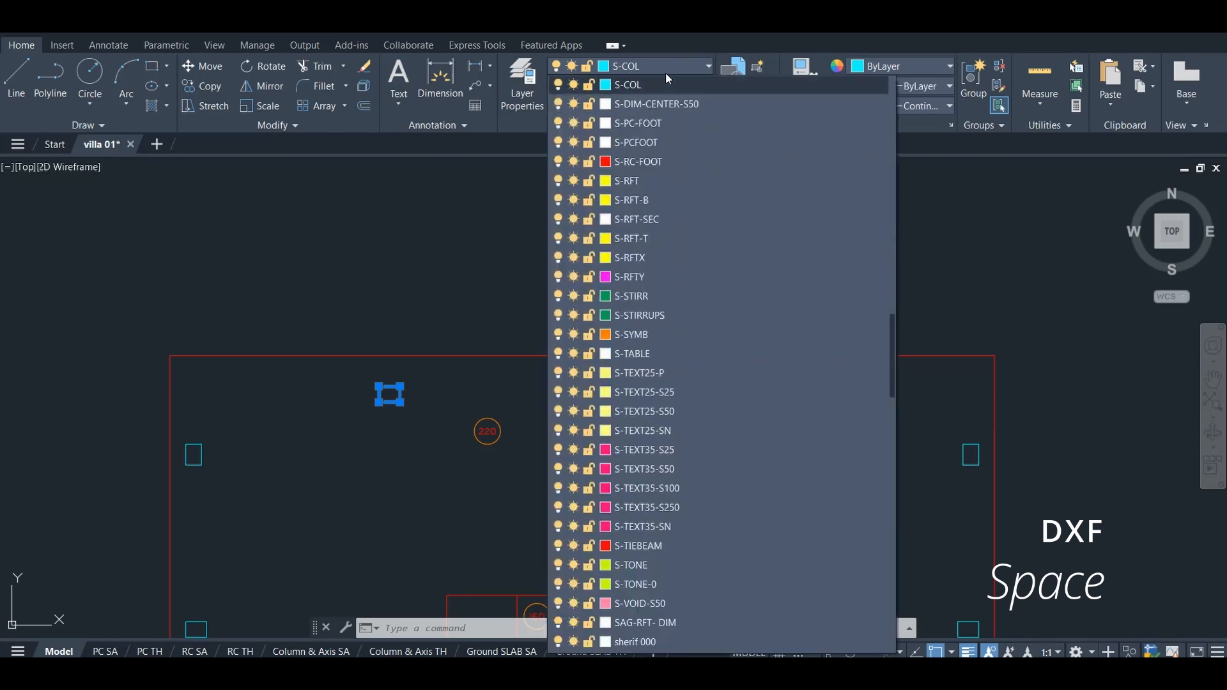
scroll(652, 217, "up", 9)
scroll(658, 216, "up", 15)
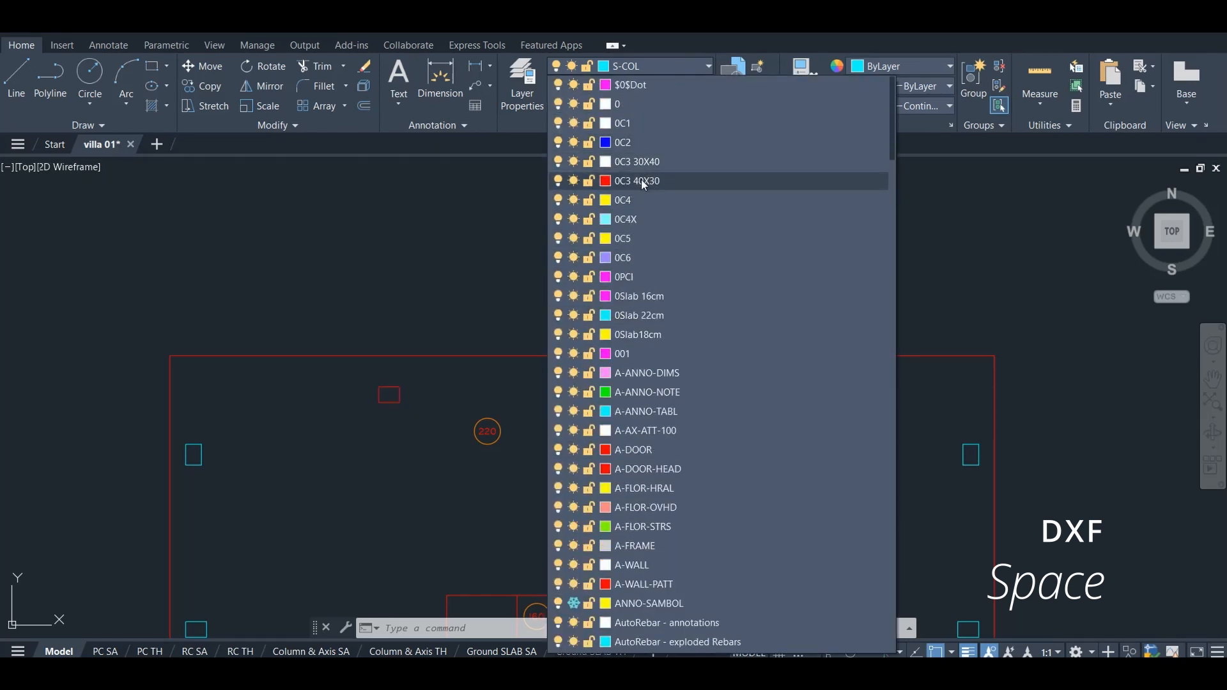
left_click(643, 181)
key("Escape")
Move the upright upper-middle column and the uppermost upright column on each side of the slab to layer 0C3 30X40.
left_click(619, 386)
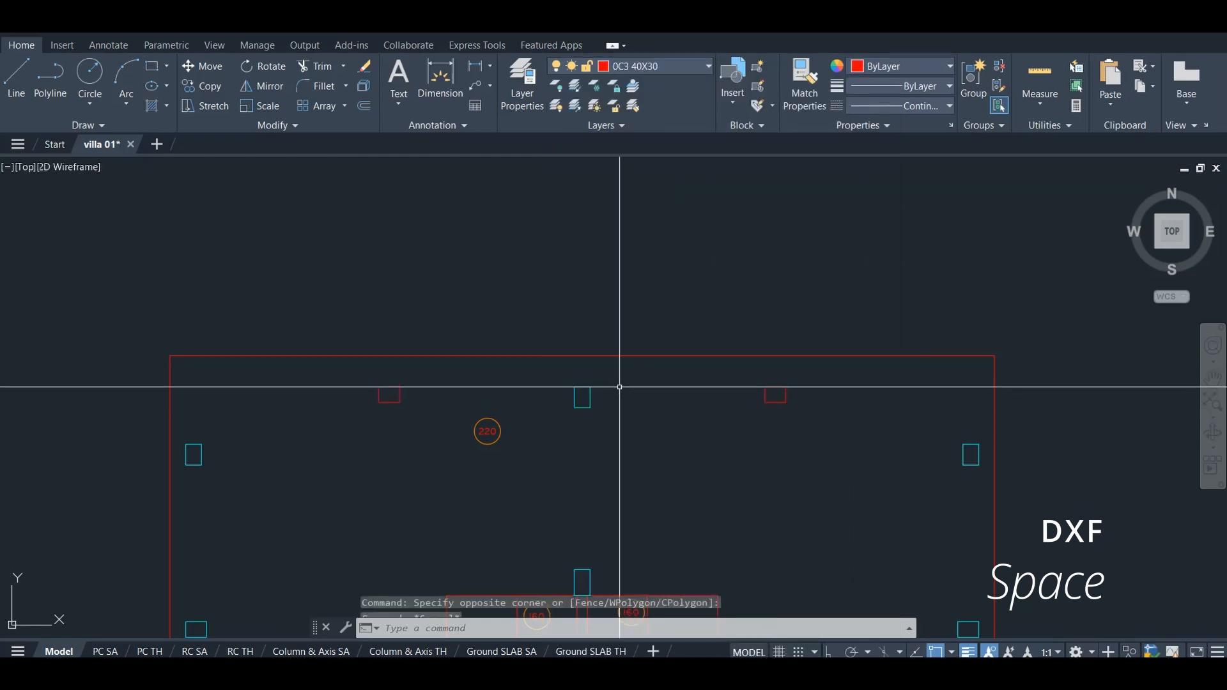
left_click(575, 407)
left_click(980, 436)
left_click(952, 461)
left_click(220, 437)
left_click(182, 461)
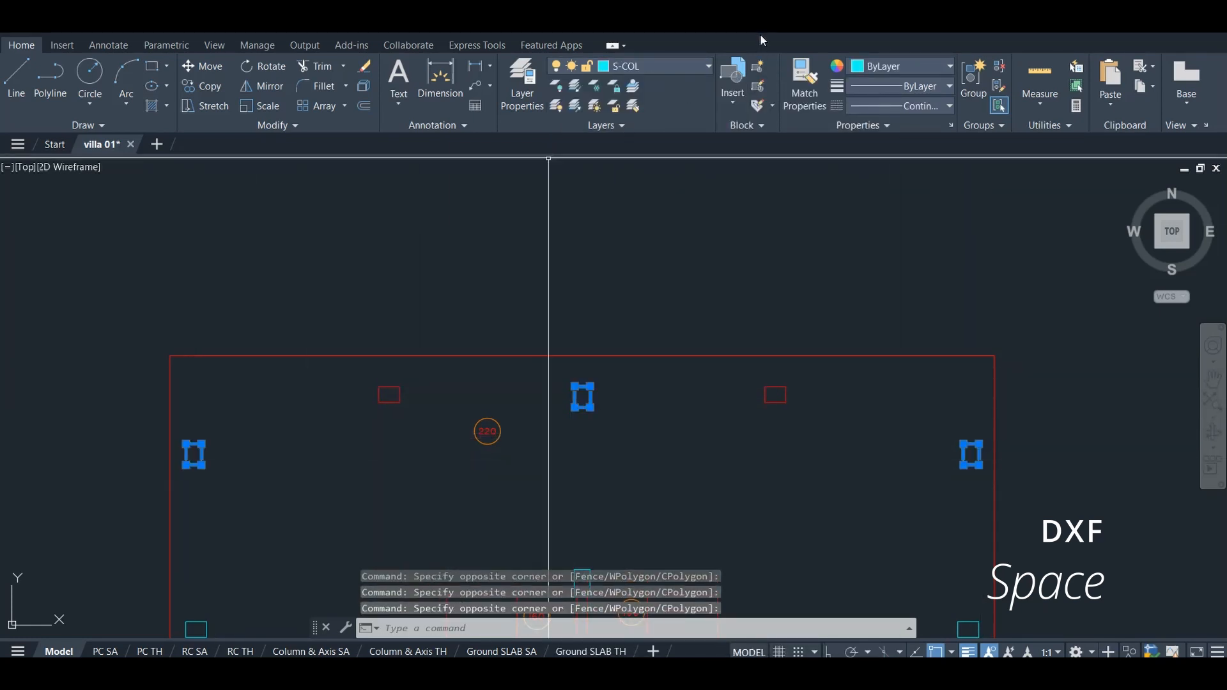
left_click(654, 68)
scroll(662, 153, "up", 10)
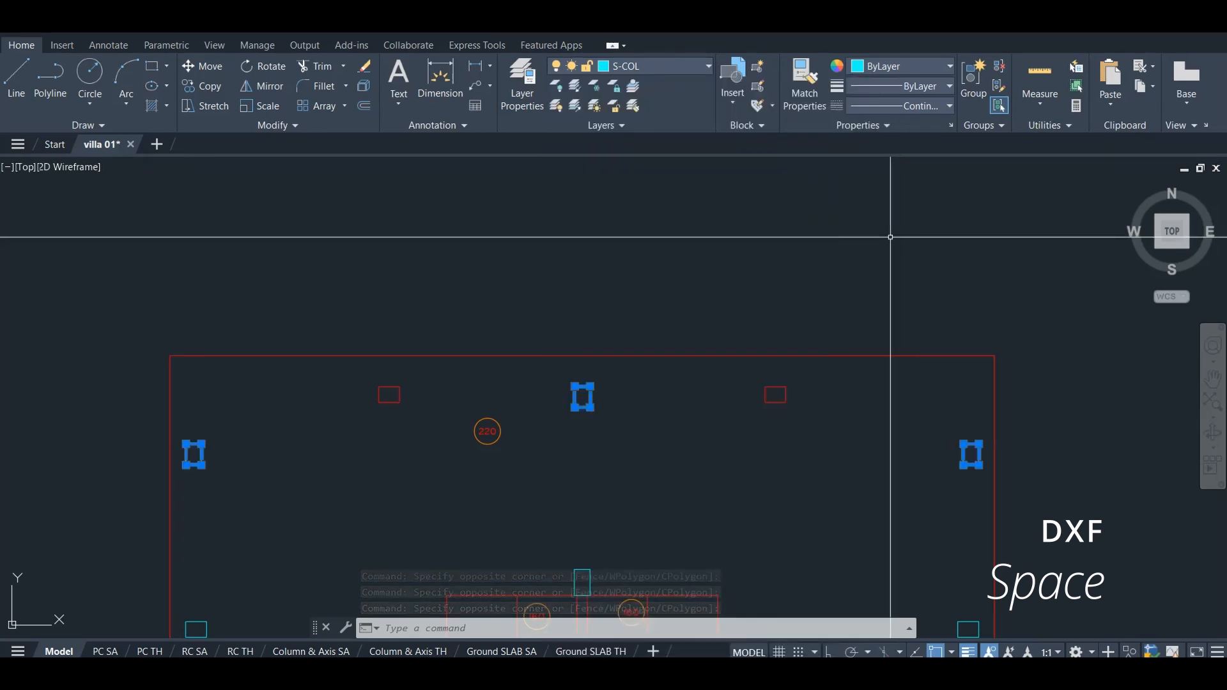
left_click(698, 68)
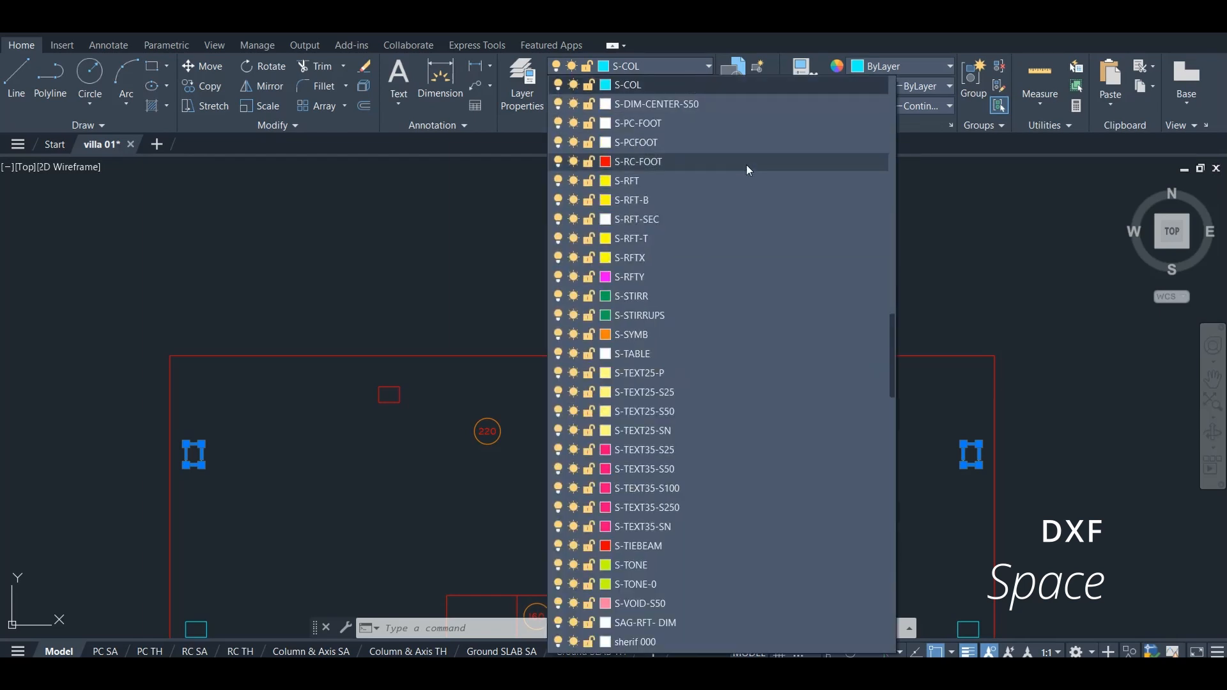
scroll(885, 373, "up", 9)
left_click_drag(895, 287, 888, 118)
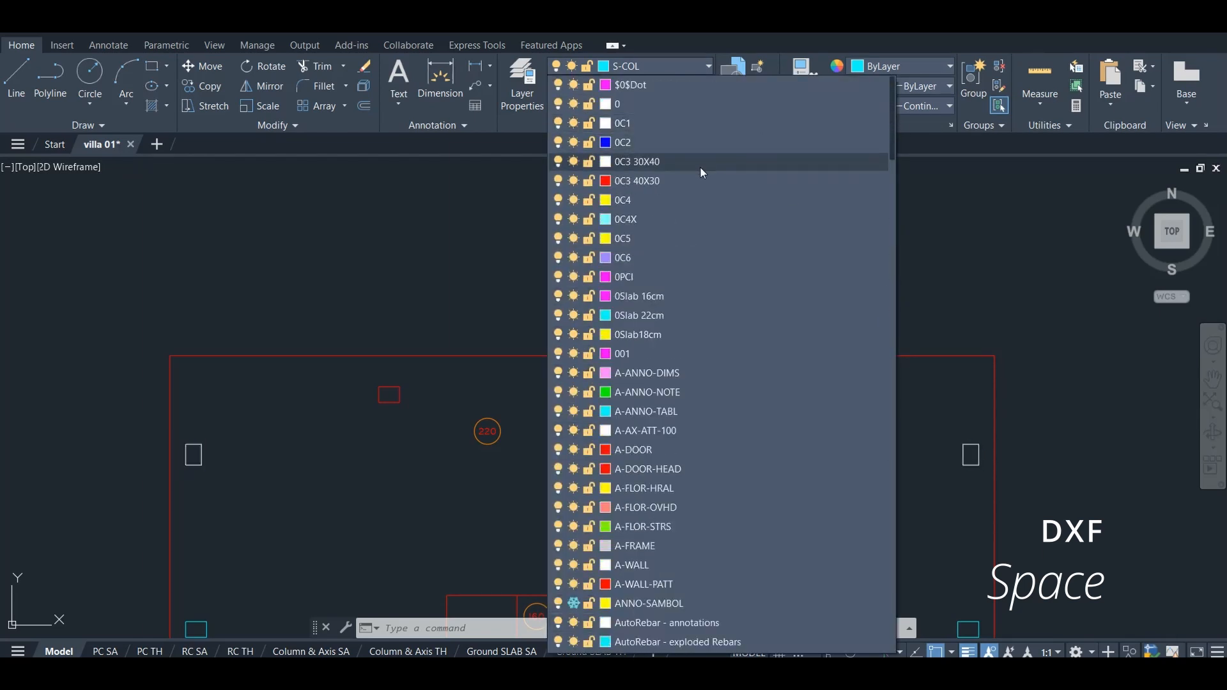
left_click(700, 166)
scroll(678, 268, "down", 3)
scroll(661, 308, "up", 2)
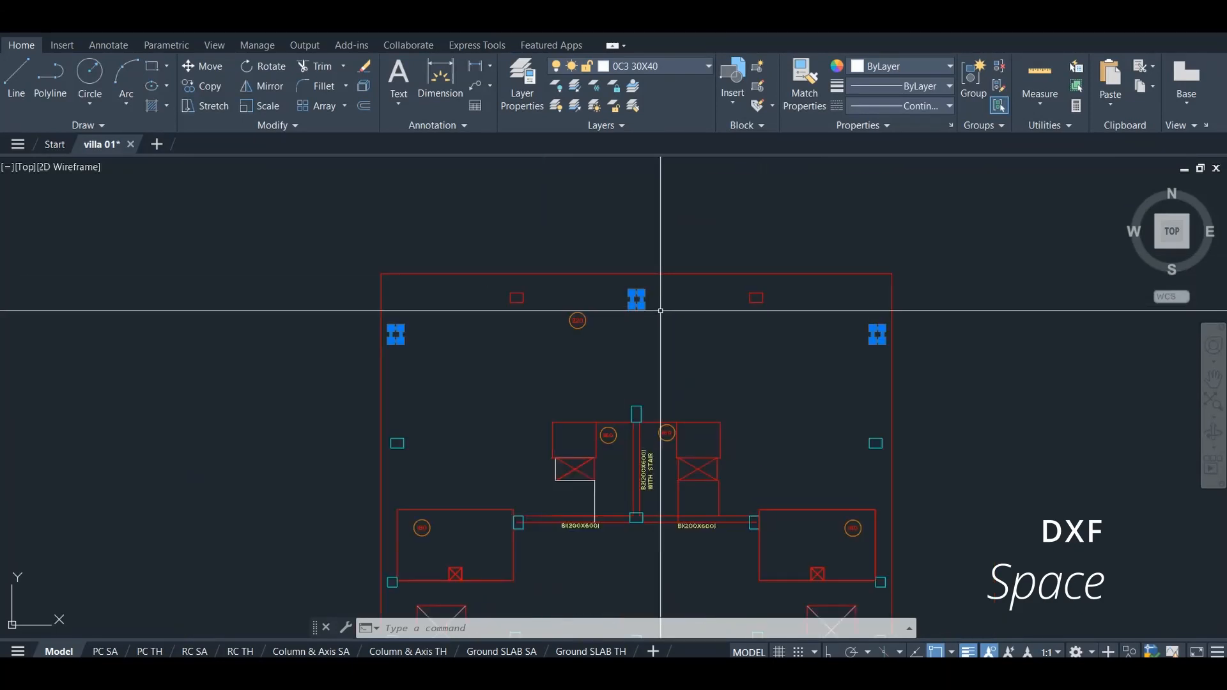
left_click(637, 376)
key("Escape")
Examine the column type labels on the Ground Columns plan and match them to the remaining columns on the slab plan.
scroll(576, 437, "down", 4)
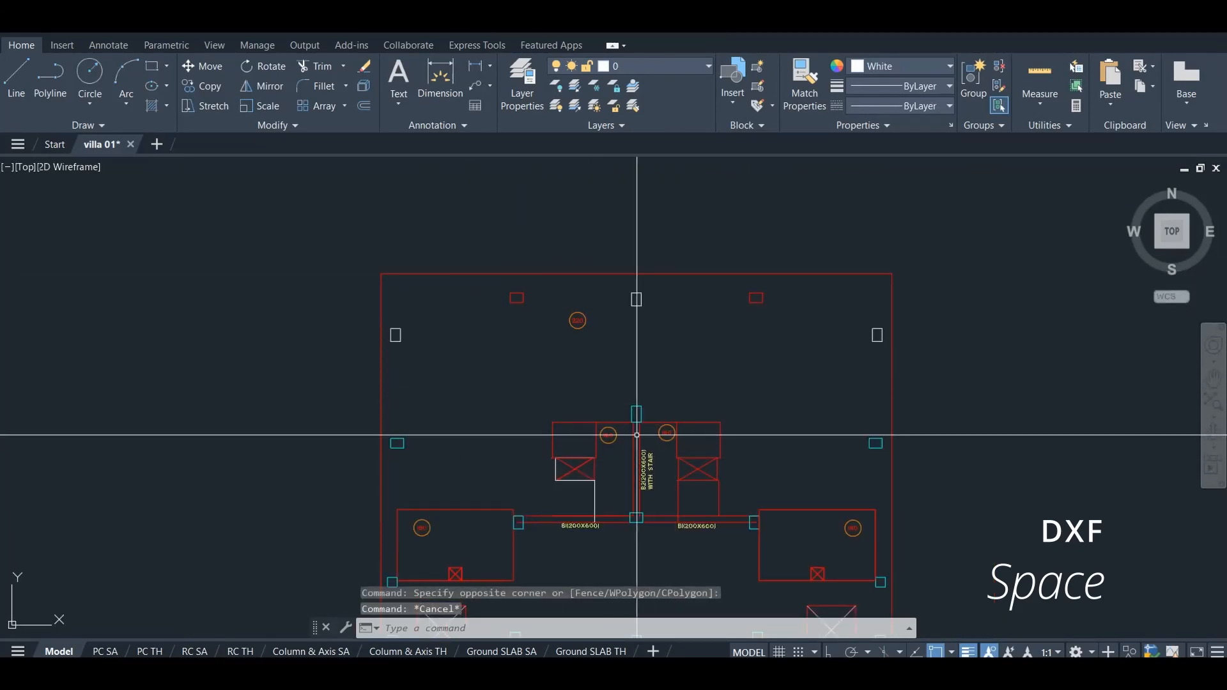
scroll(612, 190, "up", 5)
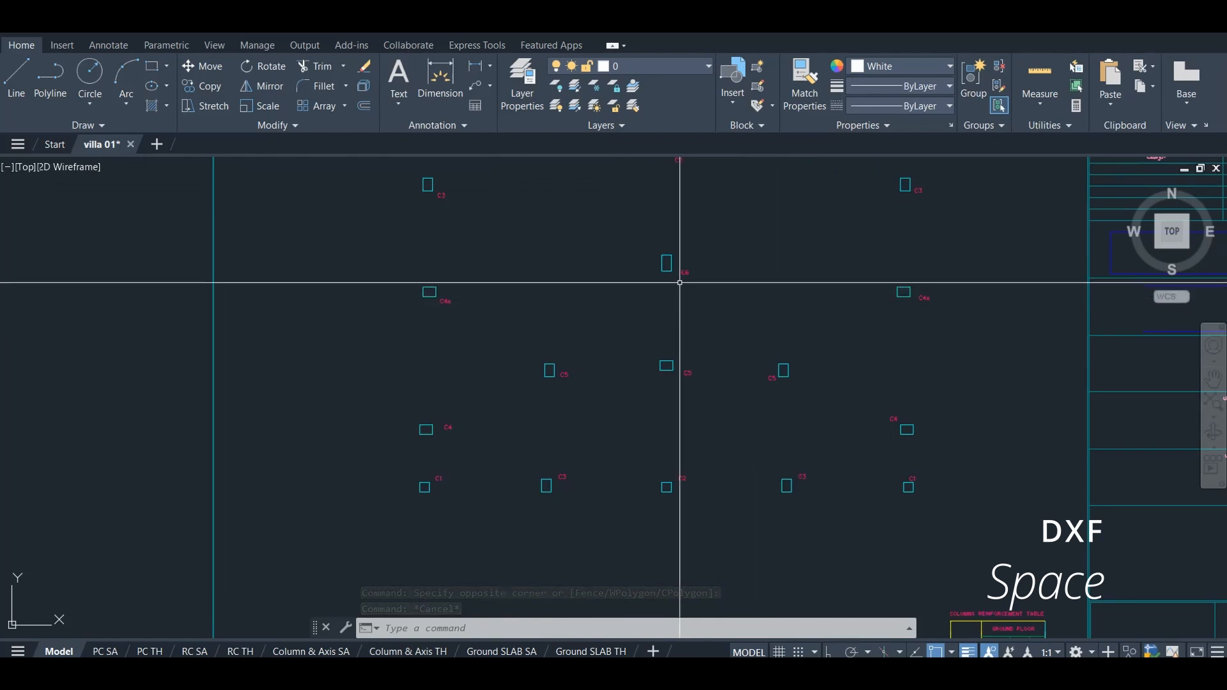
scroll(596, 374, "up", 2)
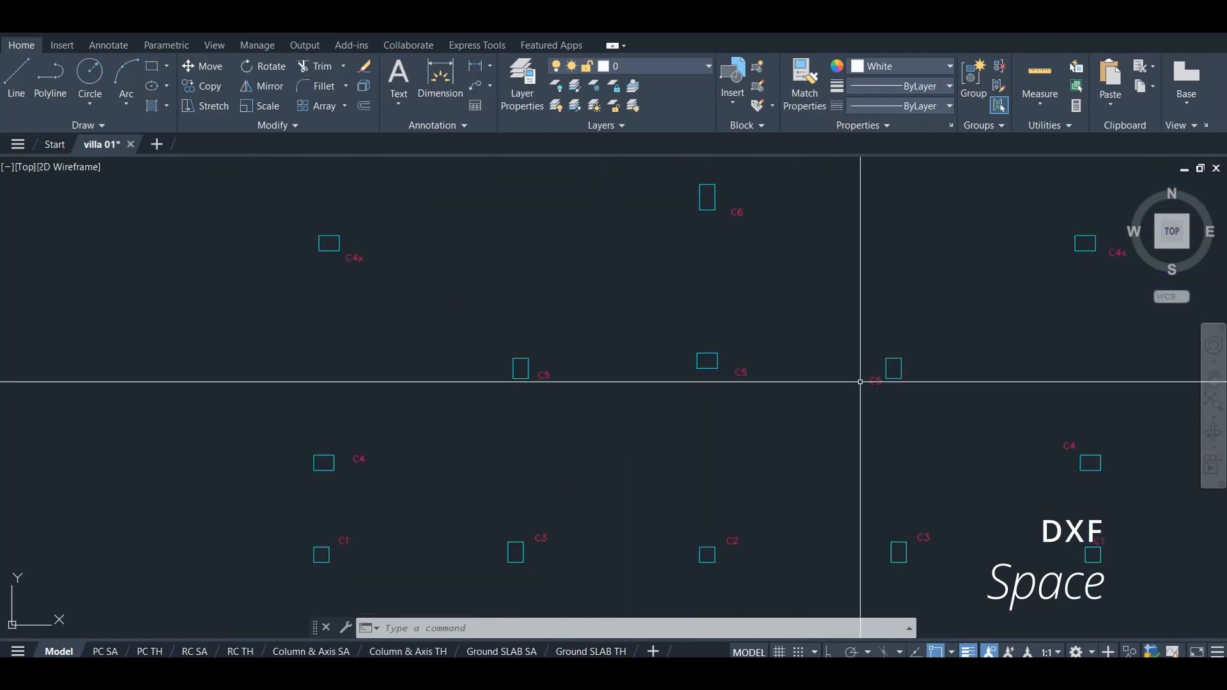
scroll(597, 309, "down", 2)
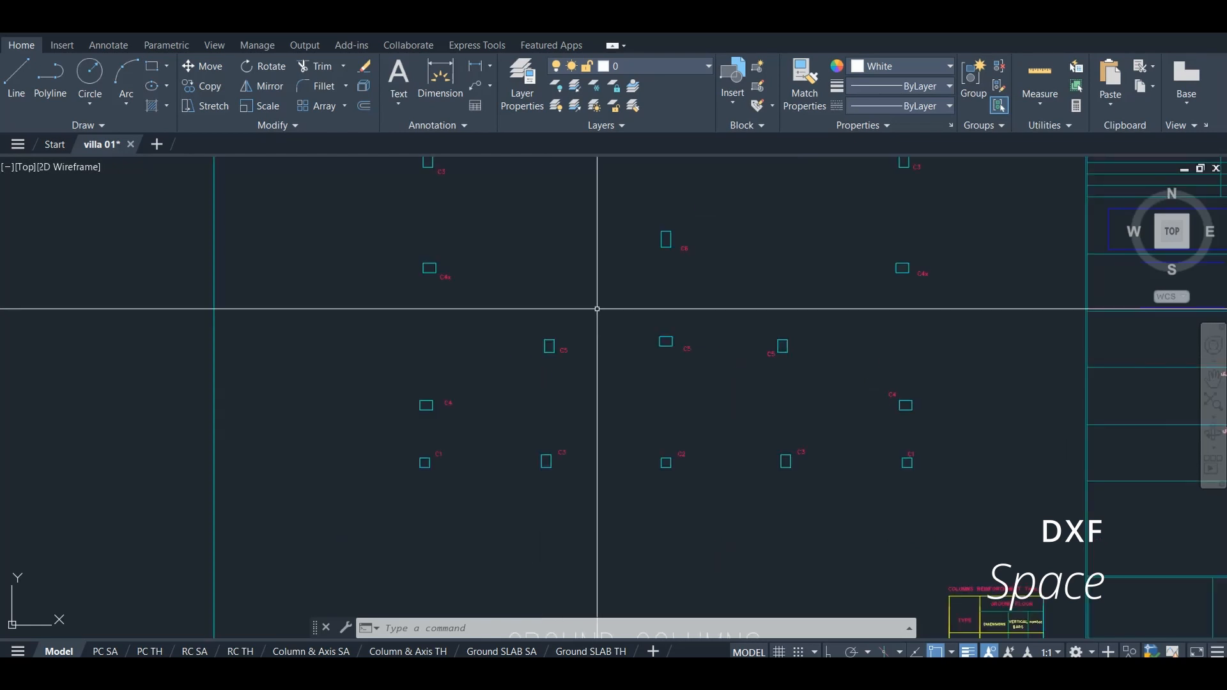
scroll(597, 306, "down", 2)
scroll(649, 263, "up", 4)
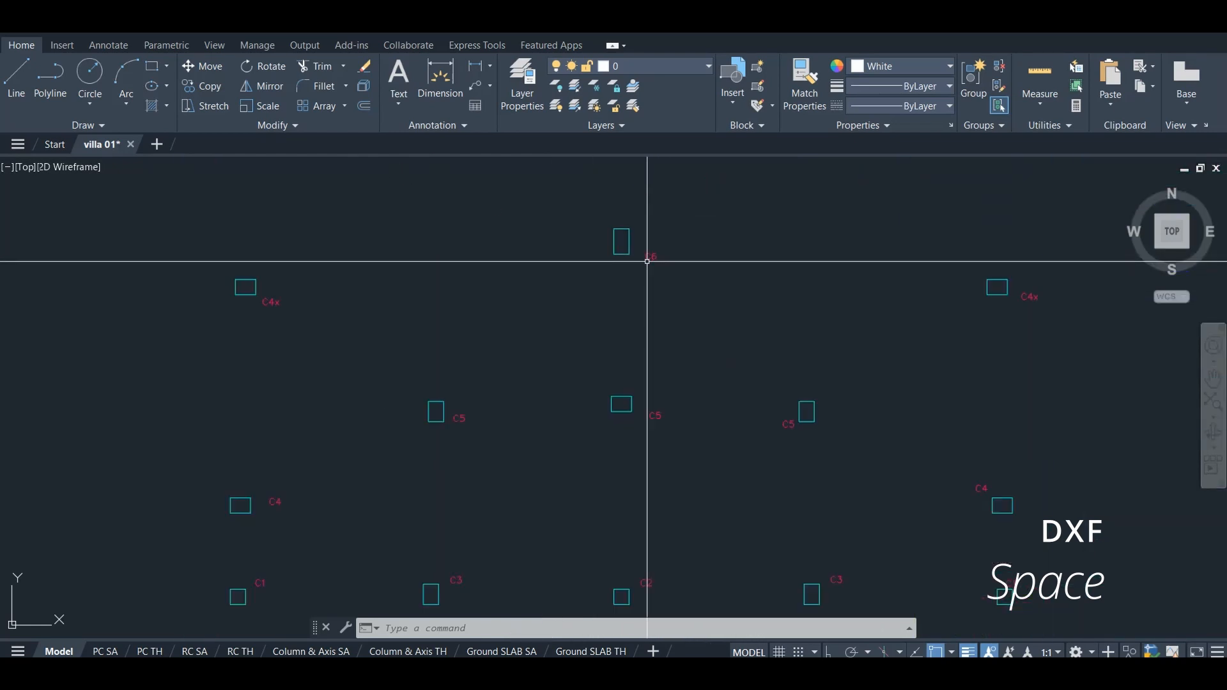
scroll(639, 316, "down", 4)
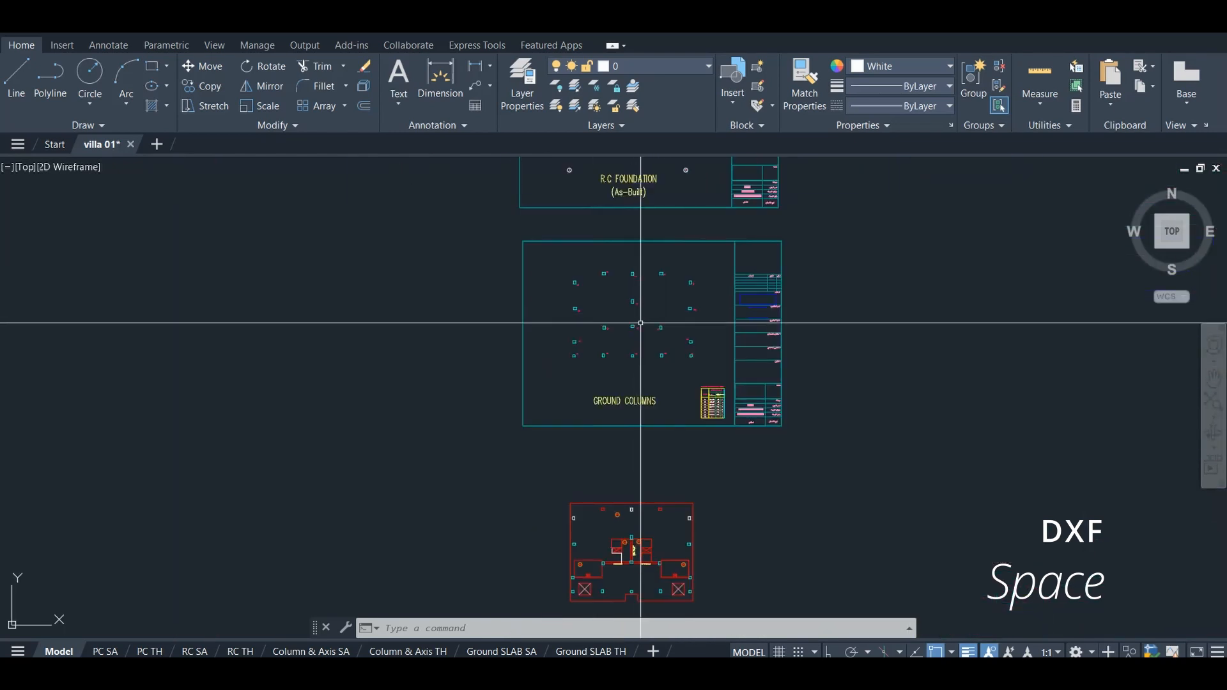
scroll(617, 552, "up", 5)
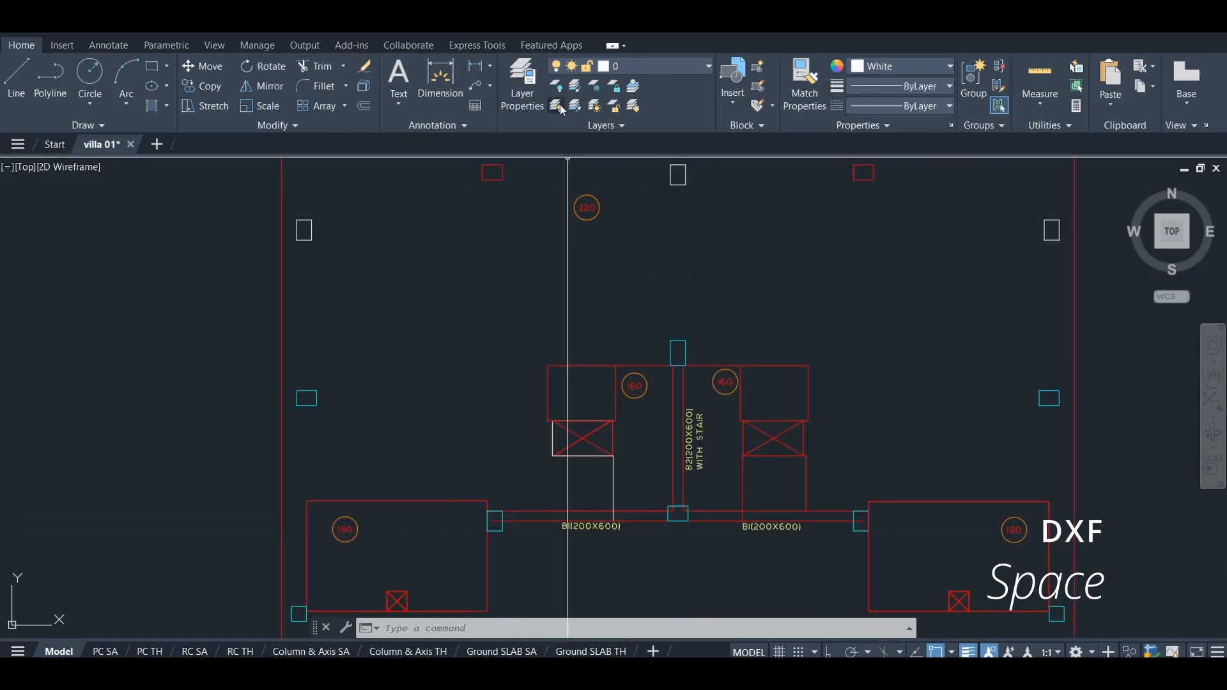
Check the C5 dimensions in the columns reinforcement table and rename layer 0C5 to "0C5 30X40".
left_click(528, 104)
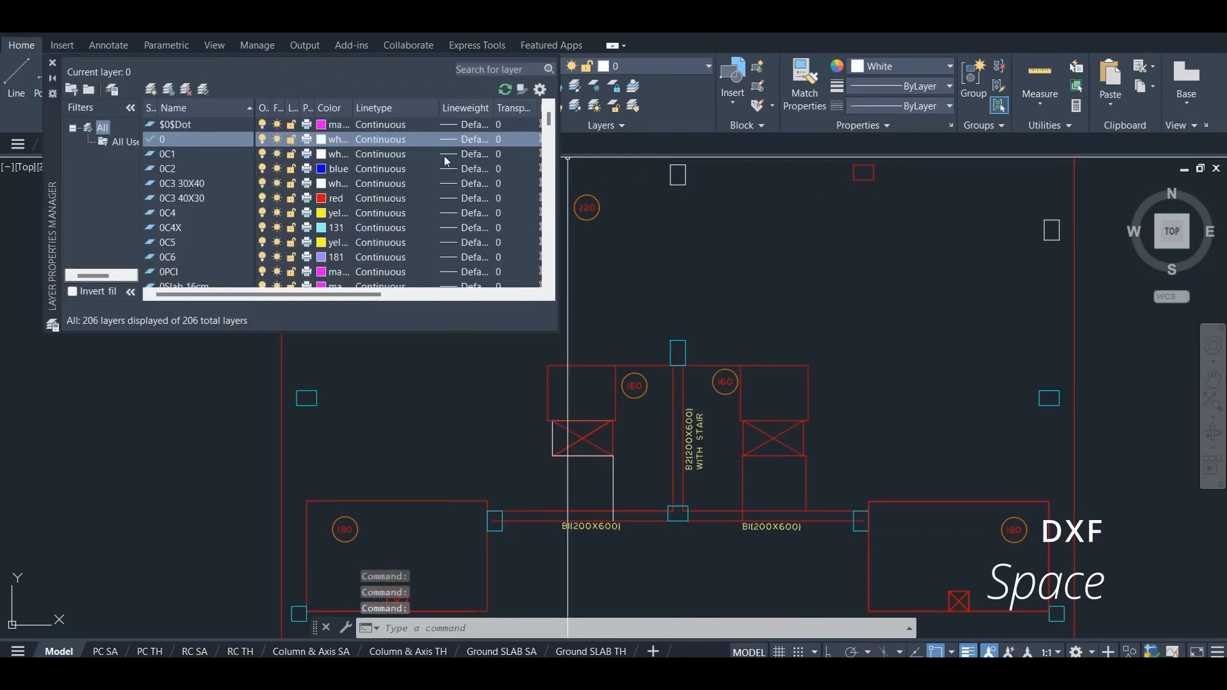
right_click(172, 248)
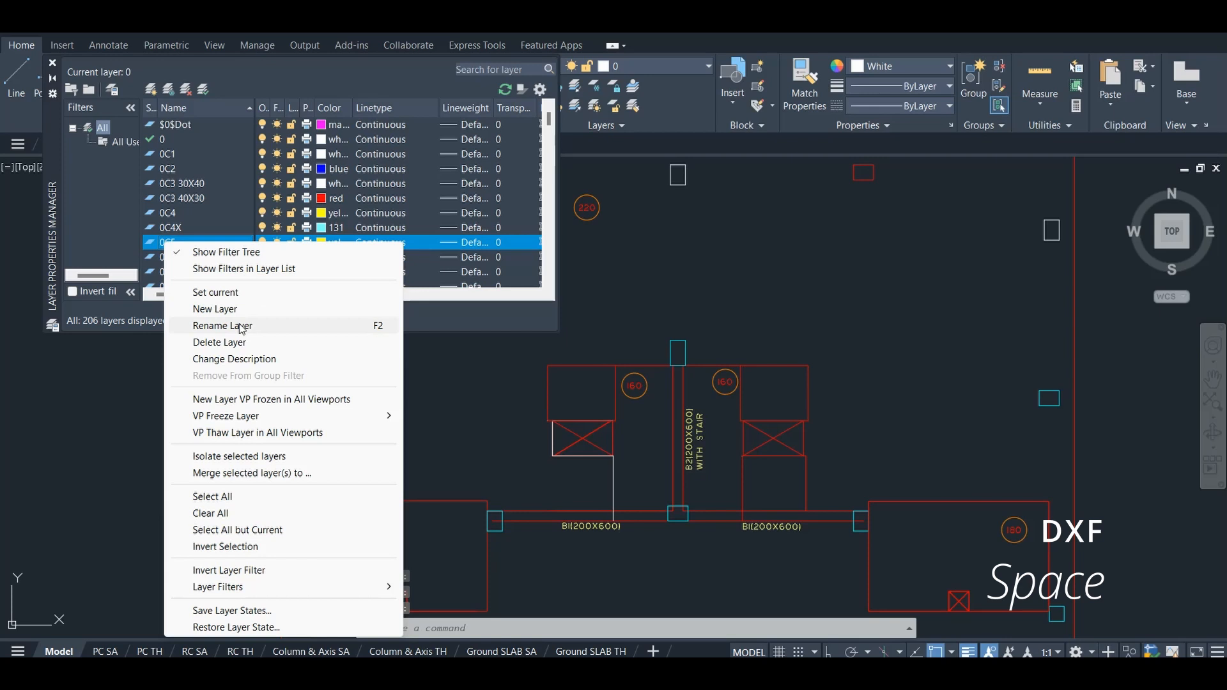
left_click(242, 329)
scroll(689, 320, "down", 12)
scroll(725, 237, "up", 12)
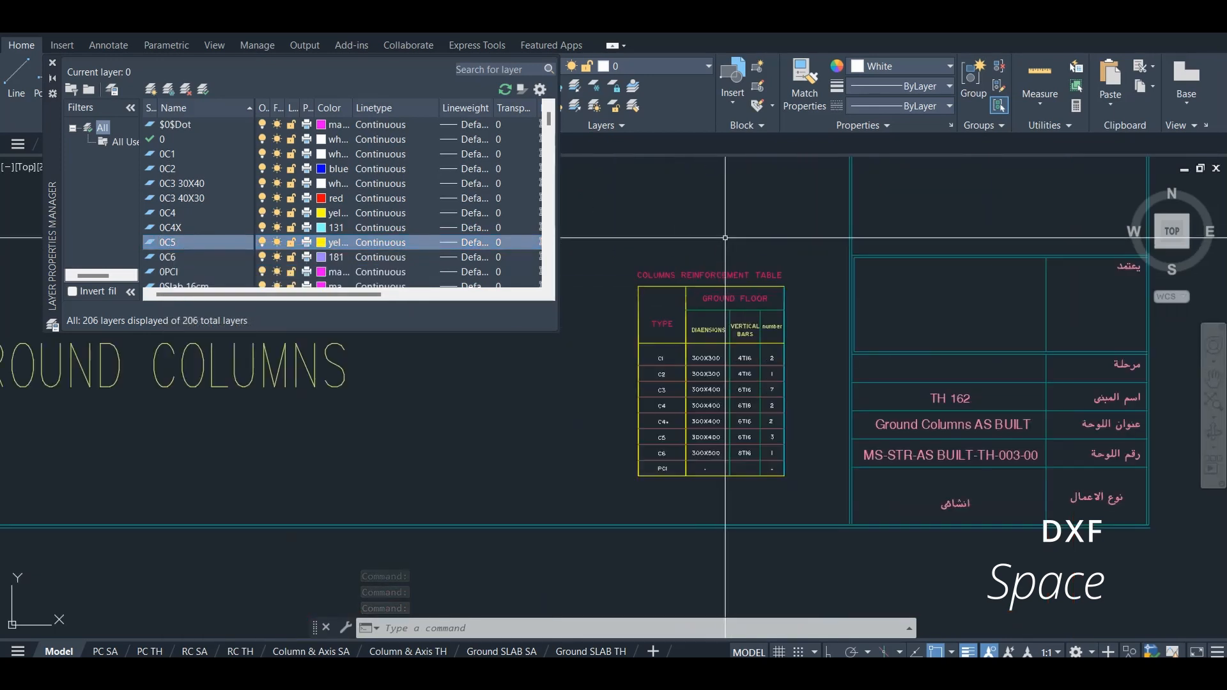
scroll(707, 394, "up", 3)
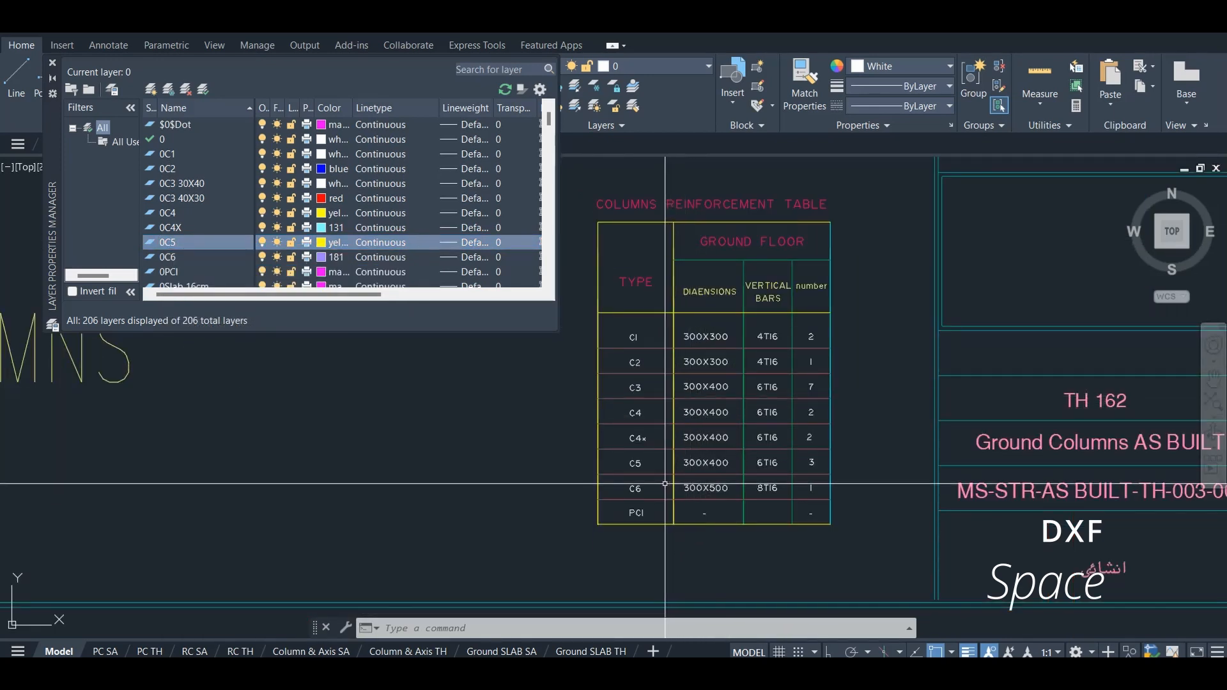
right_click(206, 245)
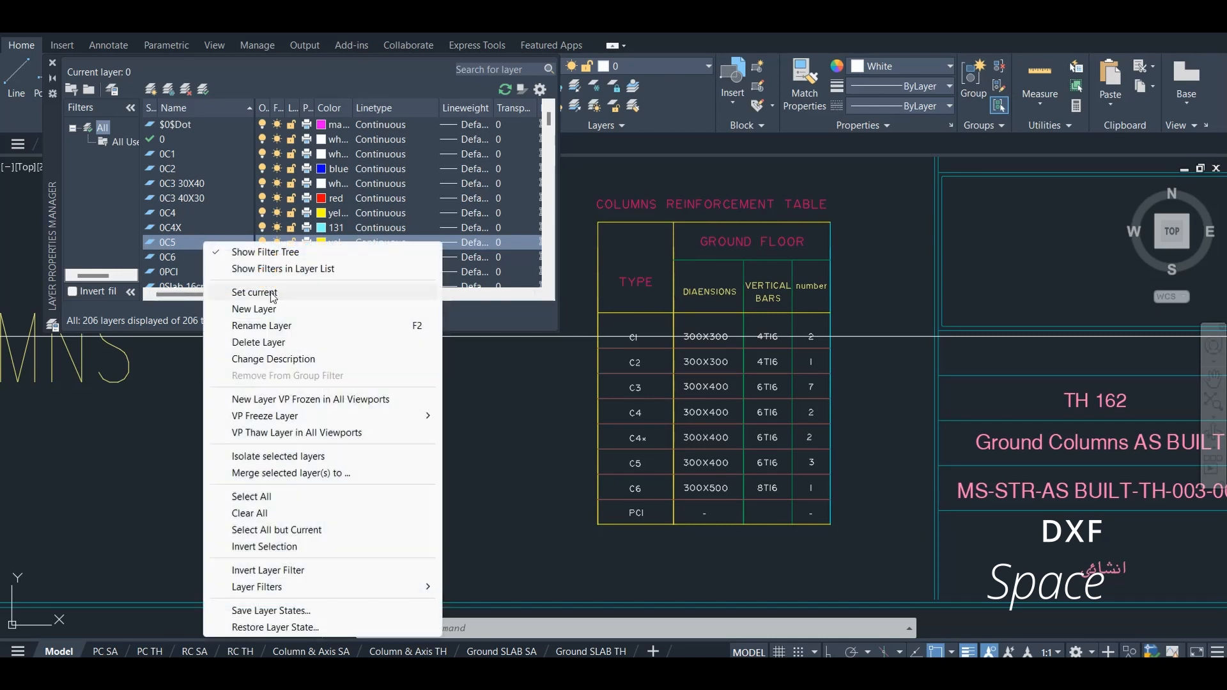
left_click(281, 325)
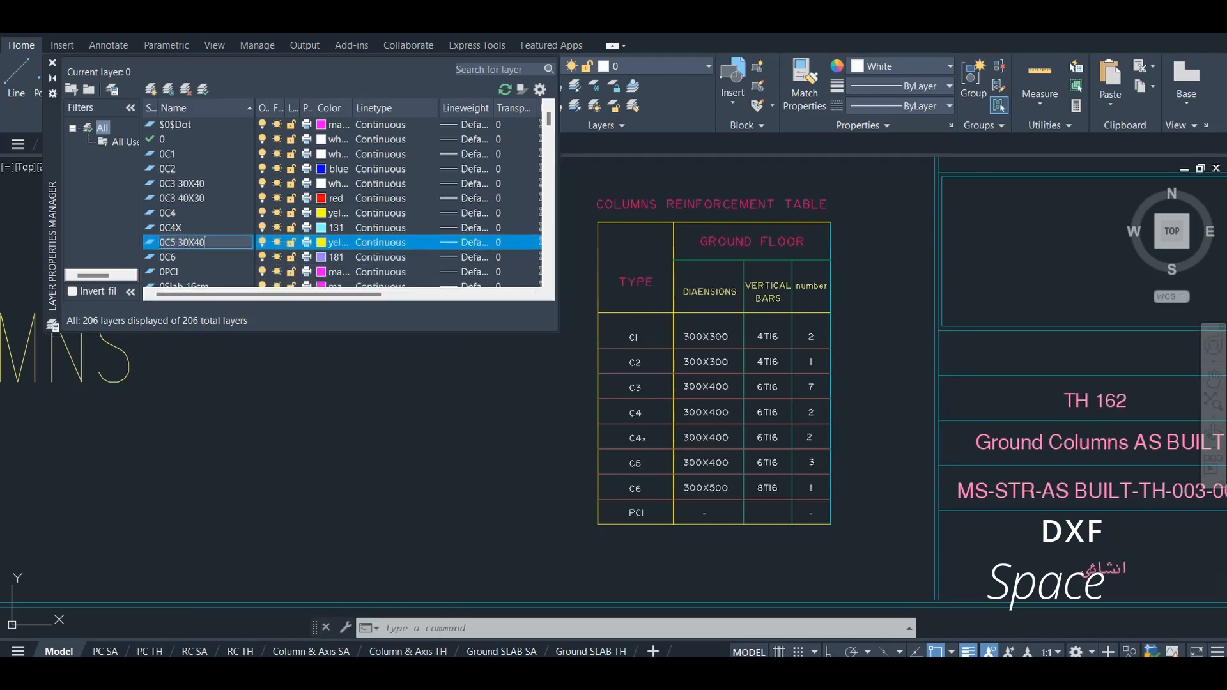
Add a layer named "0C5 40X30" that takes its properties from layer 0C4X, and close the layer manager.
left_click(187, 228)
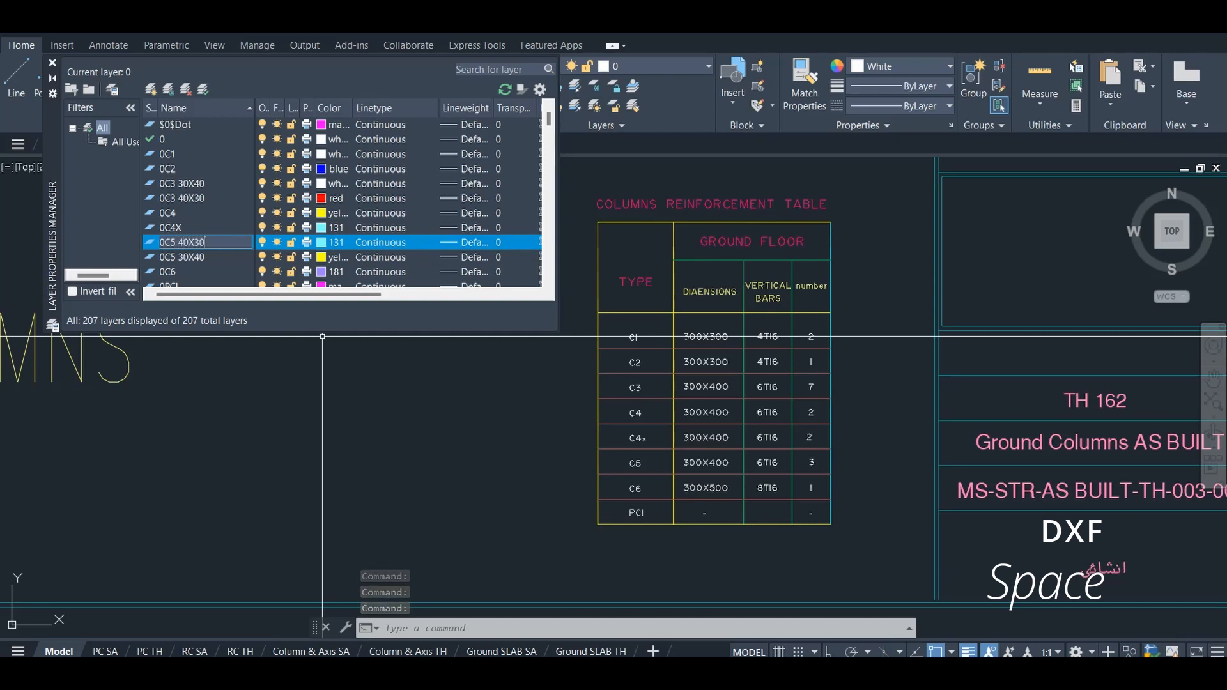
left_click(52, 63)
scroll(439, 334, "down", 4)
scroll(444, 375, "down", 2)
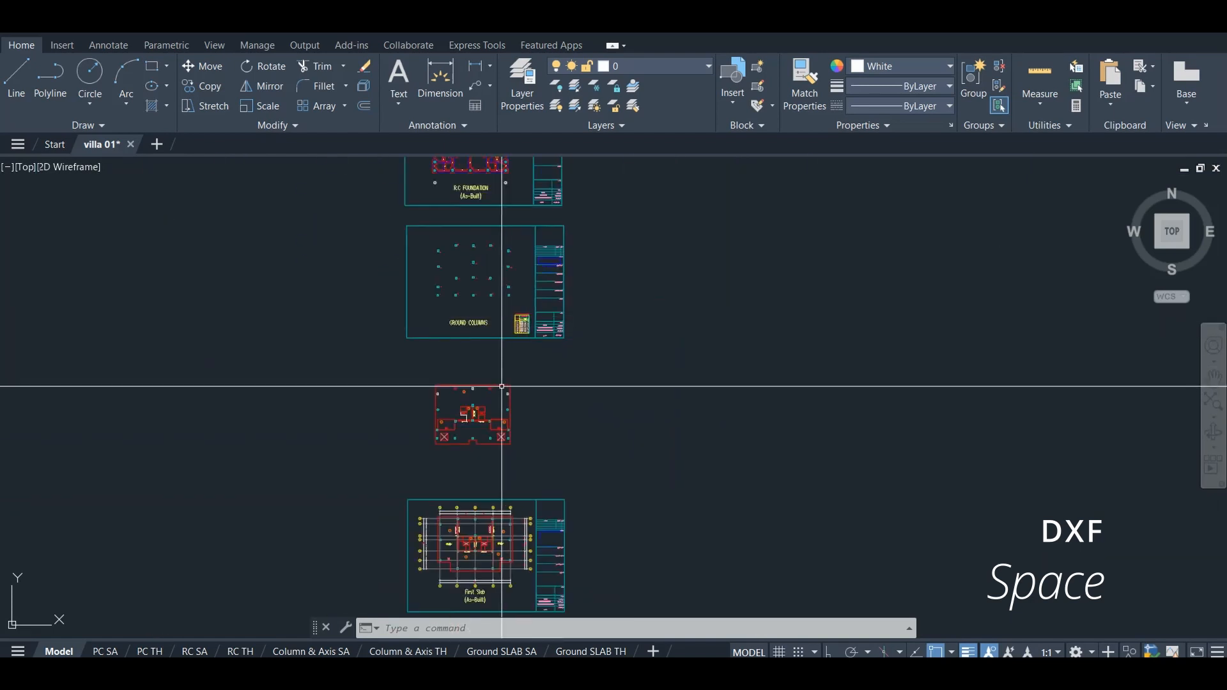
scroll(471, 412, "up", 4)
scroll(505, 268, "up", 4)
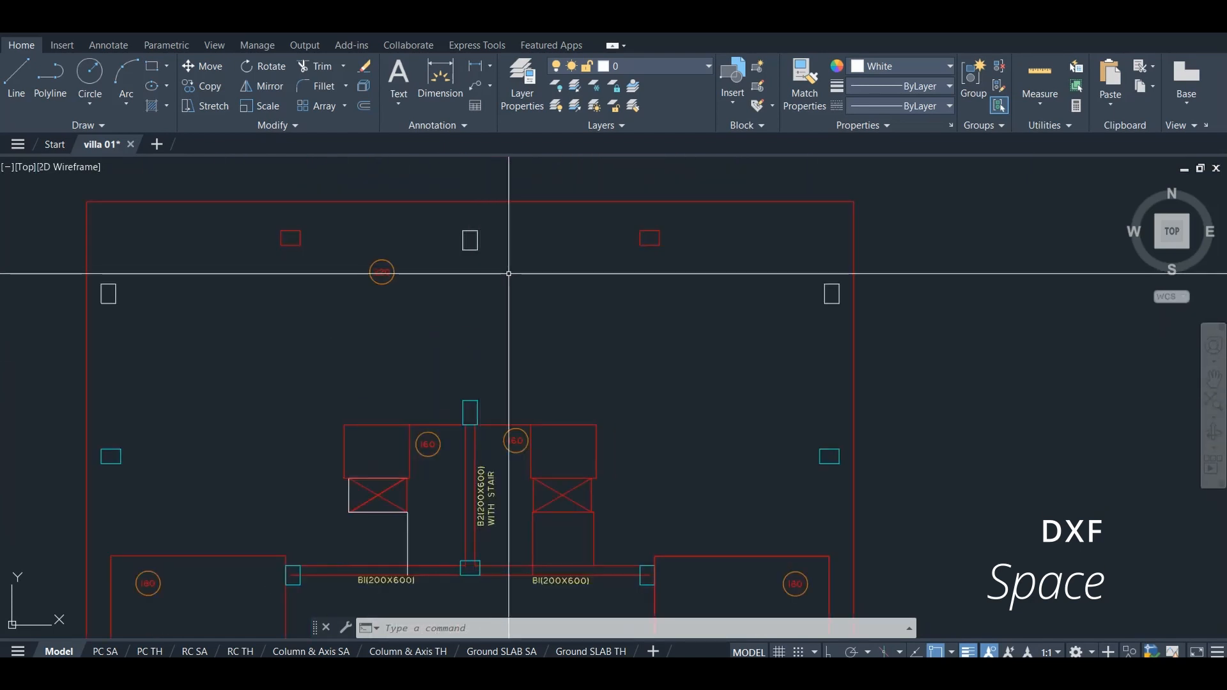
Move the two upright columns at the outer ends of the B1 beams to layer 0C5 30X40.
scroll(505, 260, "down", 4)
scroll(486, 384, "up", 2)
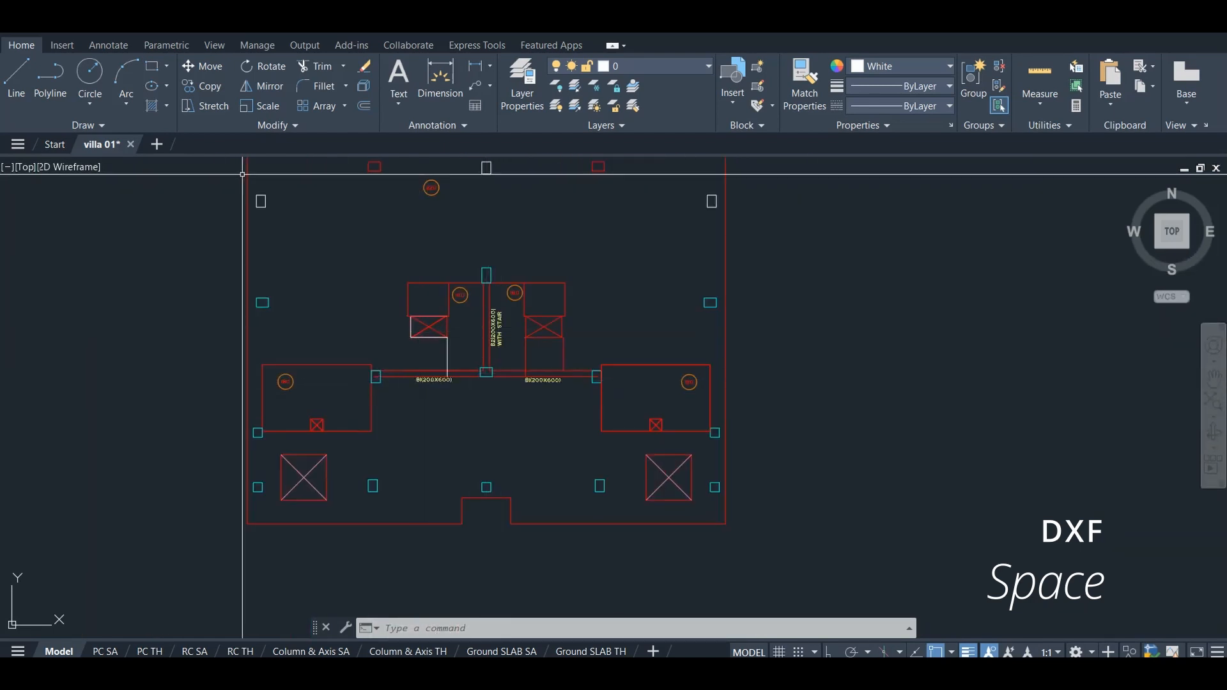
scroll(389, 387, "up", 5)
left_click(379, 384)
left_click(343, 362)
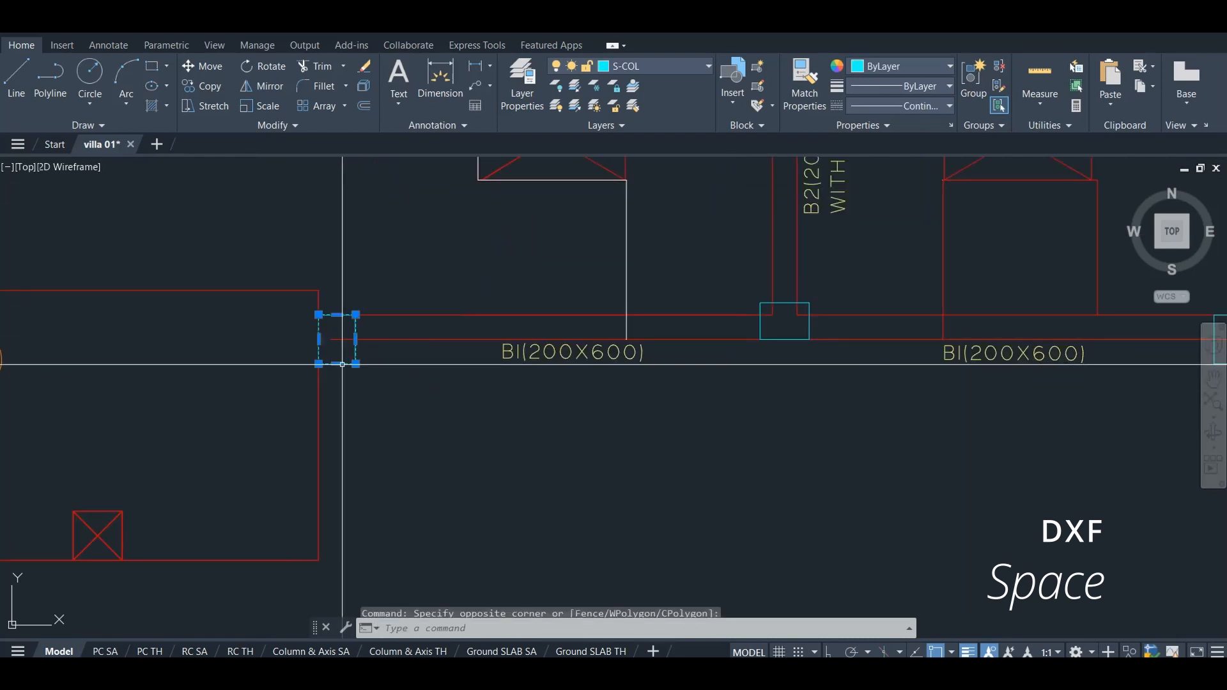
scroll(656, 349, "down", 4)
scroll(894, 348, "up", 4)
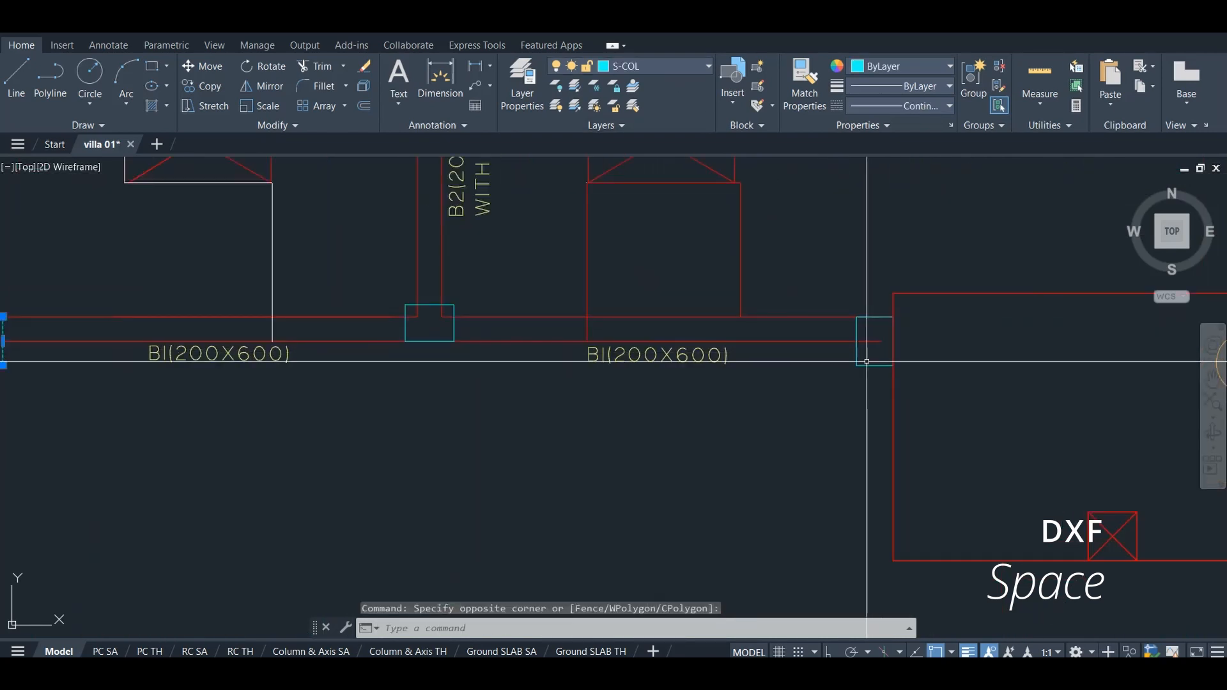
left_click(866, 370)
left_click(833, 373)
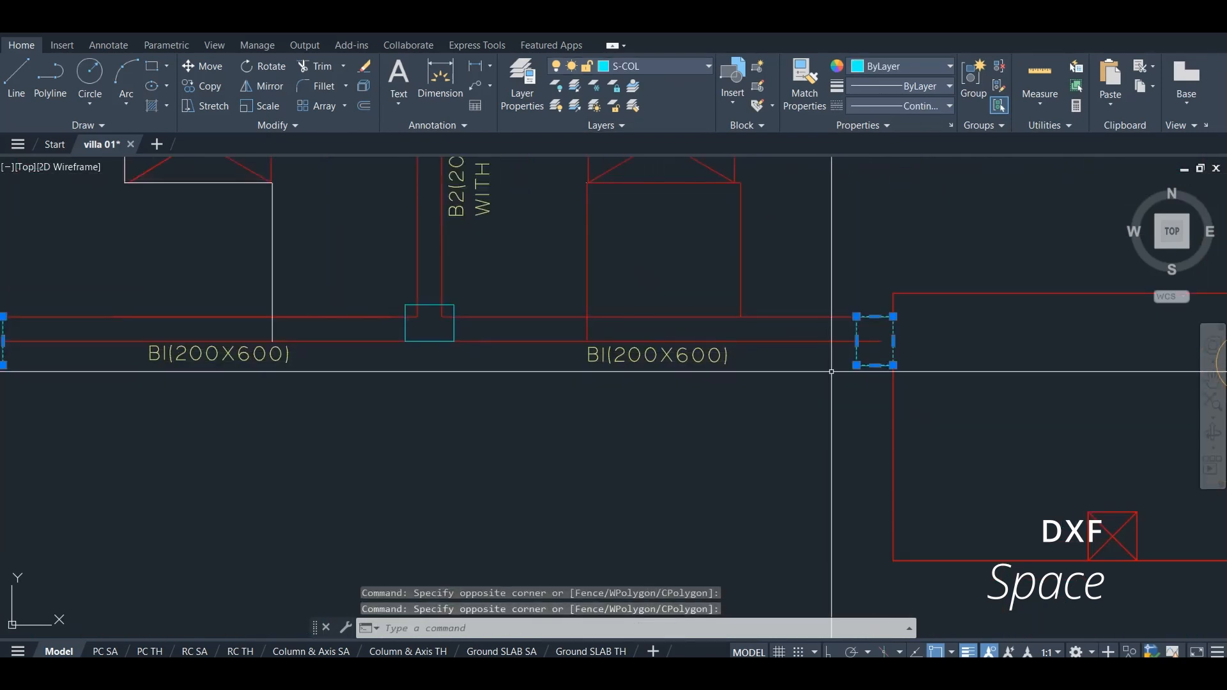
left_click(643, 71)
scroll(658, 142, "up", 9)
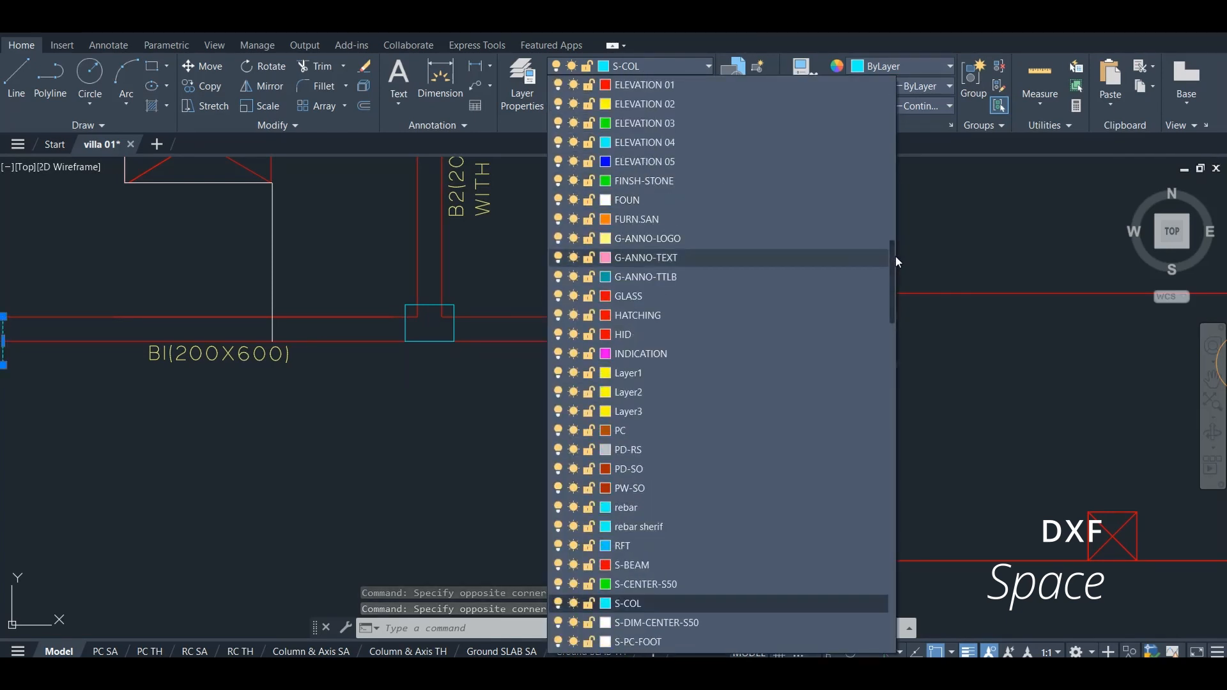
left_click_drag(888, 249, 893, 80)
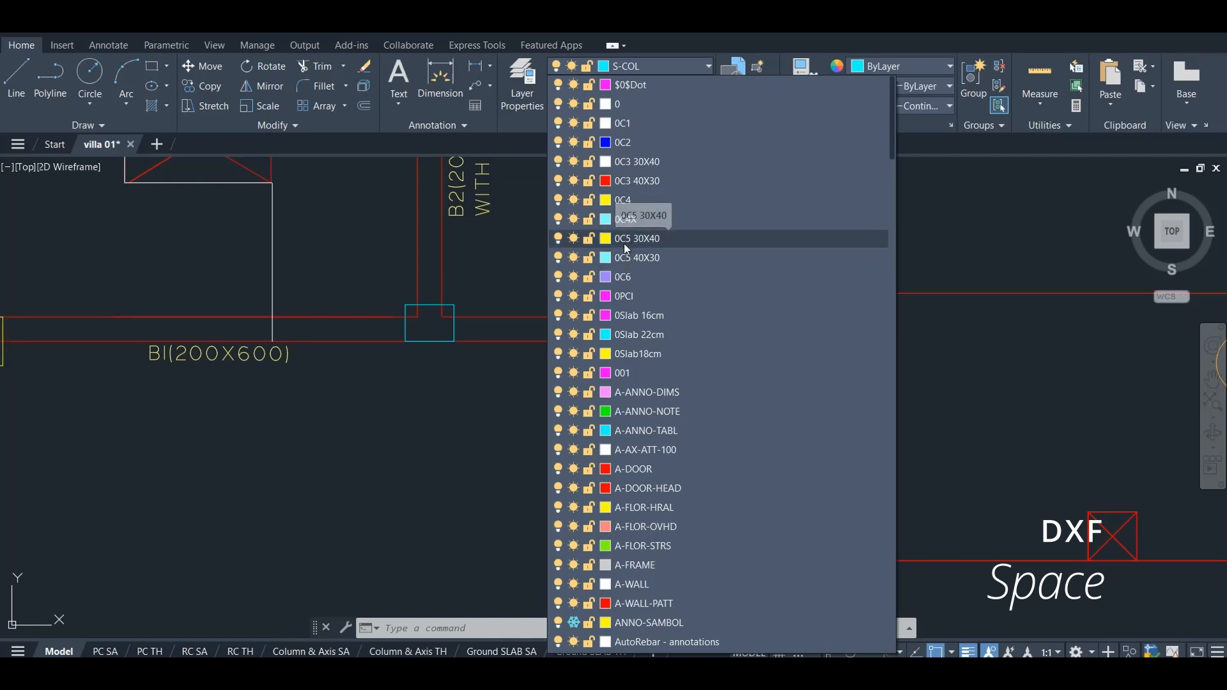
scroll(510, 342, "down", 2)
scroll(460, 335, "up", 6)
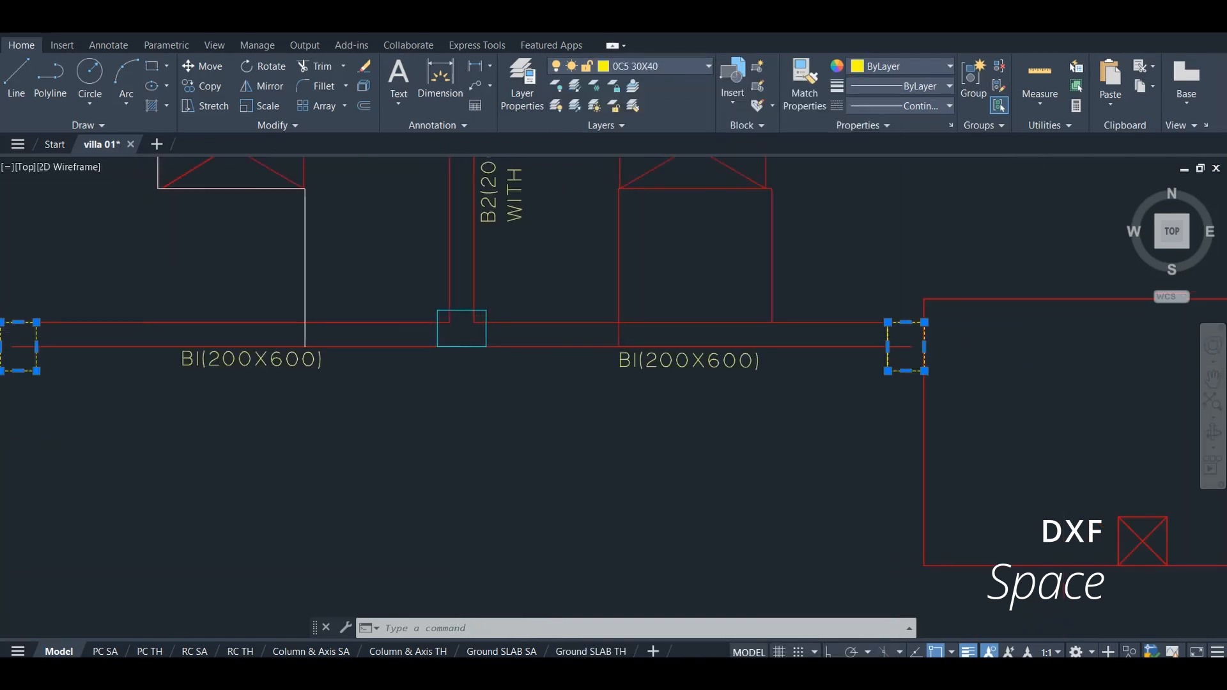
key("Escape")
Move the wider-than-tall column where beam B2 meets the B1 beams to layer 0C5 40X30.
left_click_drag(432, 293, 407, 274)
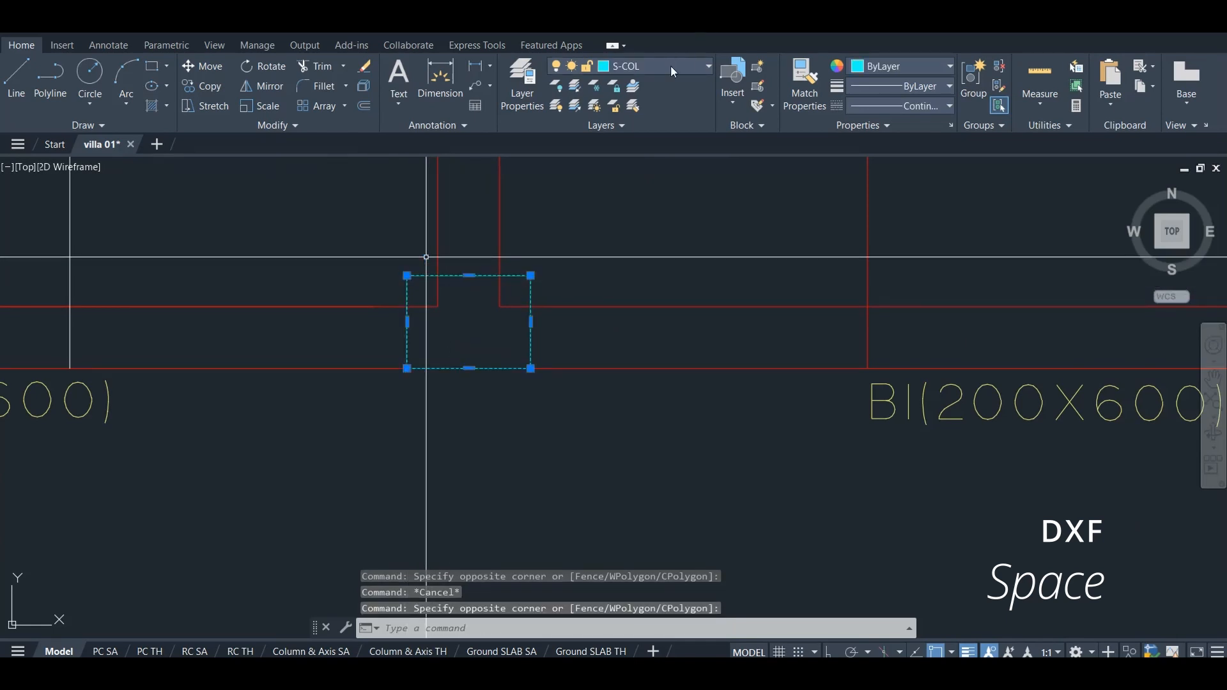
left_click(633, 68)
scroll(660, 186, "up", 9)
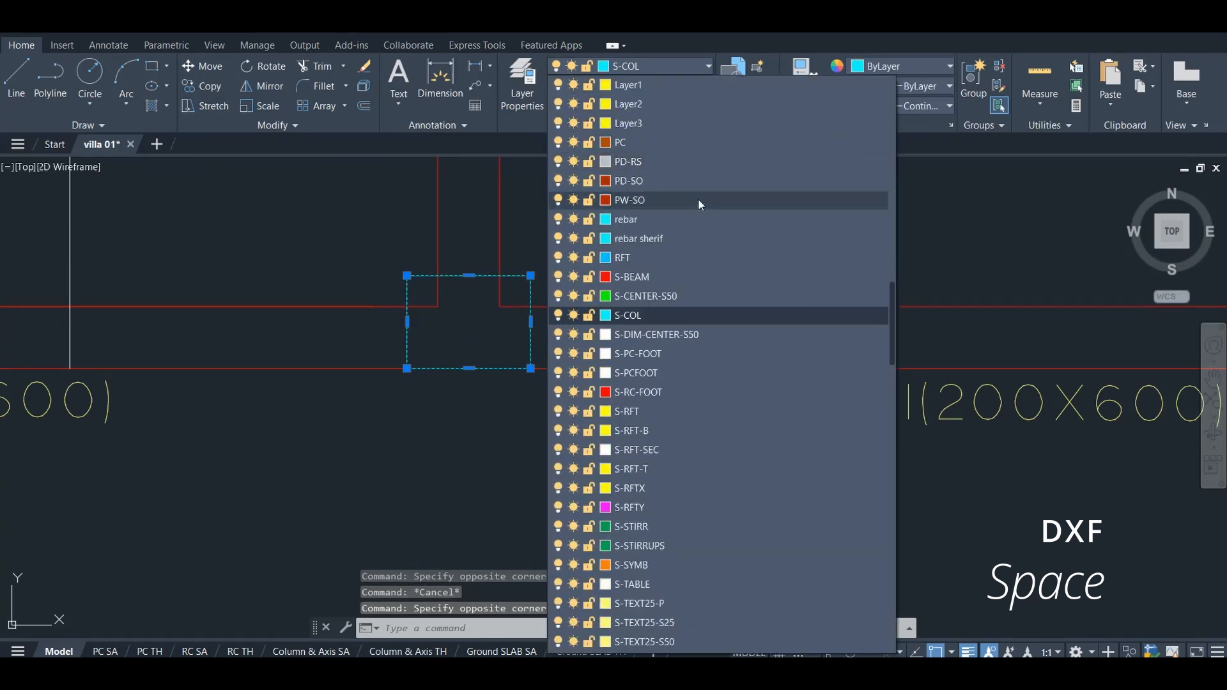
left_click_drag(891, 254, 887, 78)
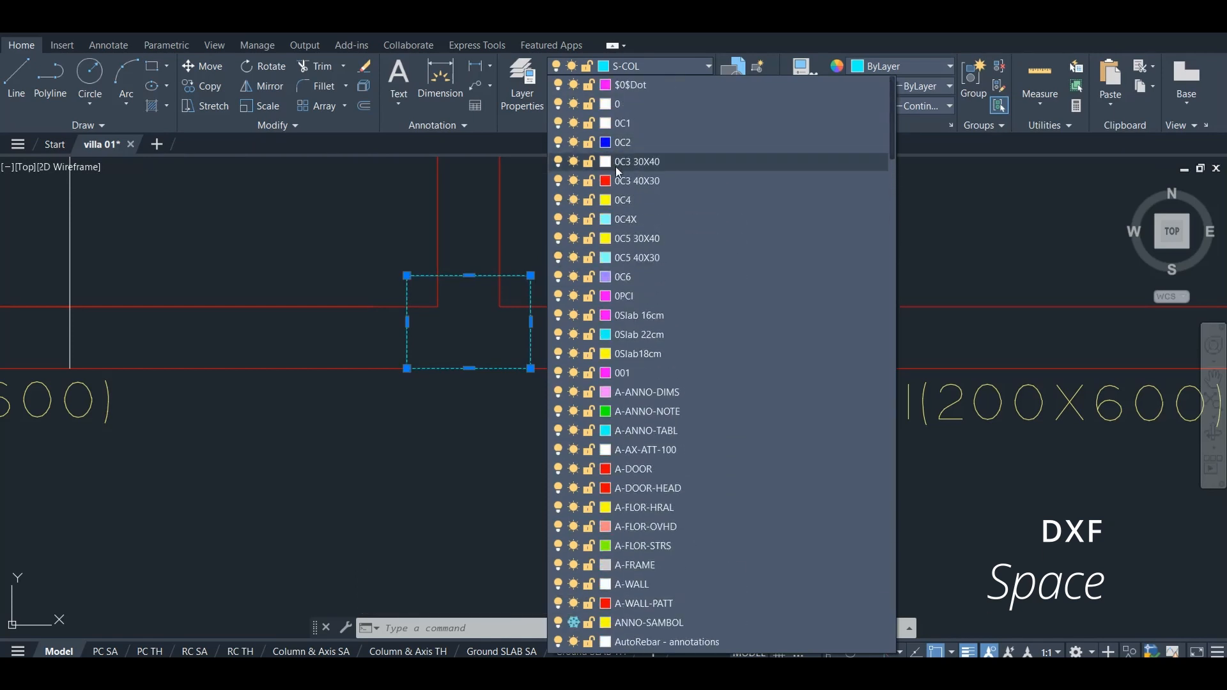
left_click(644, 259)
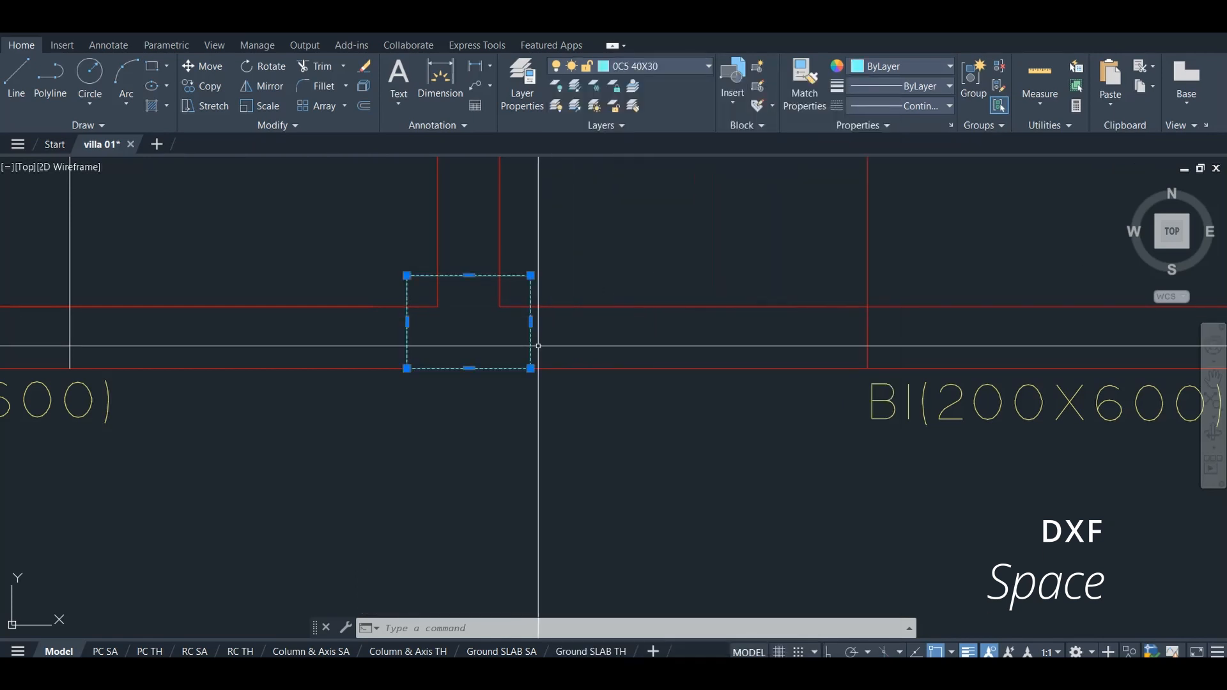
scroll(548, 343, "down", 5)
key("Escape")
Match the remaining columns to the Ground Columns labels and put the column at the upper end of beam B2 on layer 0C6.
scroll(595, 365, "down", 6)
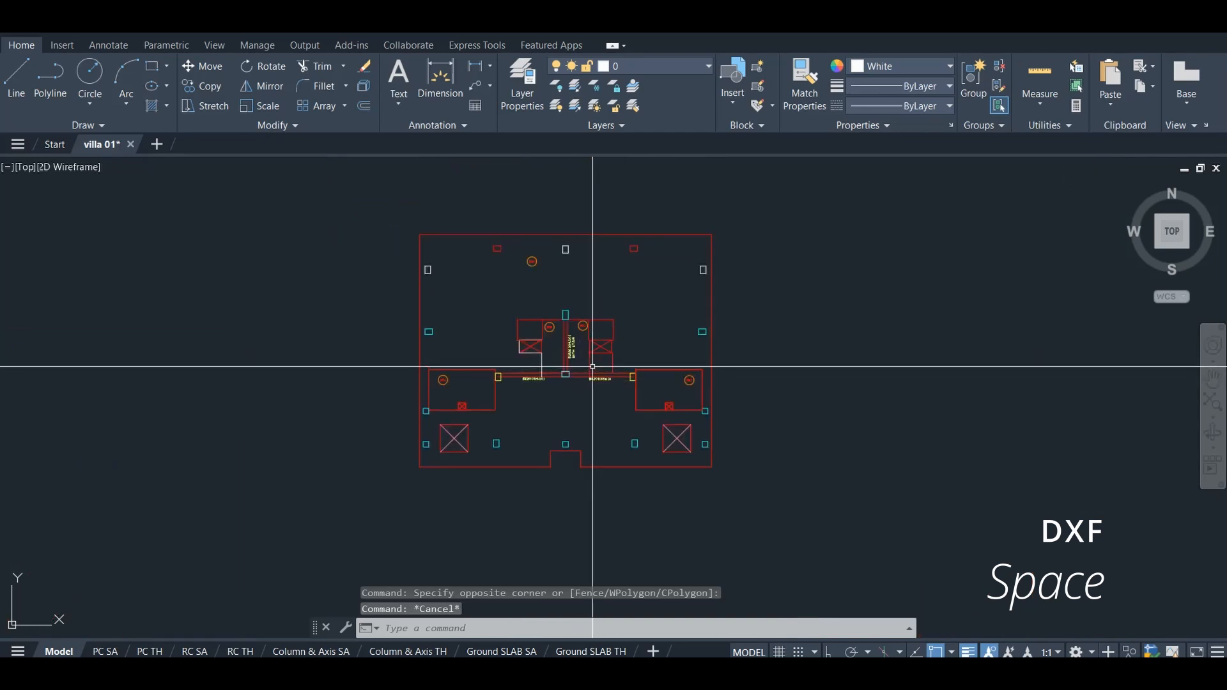
scroll(507, 319, "up", 2)
scroll(488, 405, "down", 4)
scroll(447, 168, "up", 4)
scroll(452, 219, "down", 2)
scroll(537, 233, "up", 4)
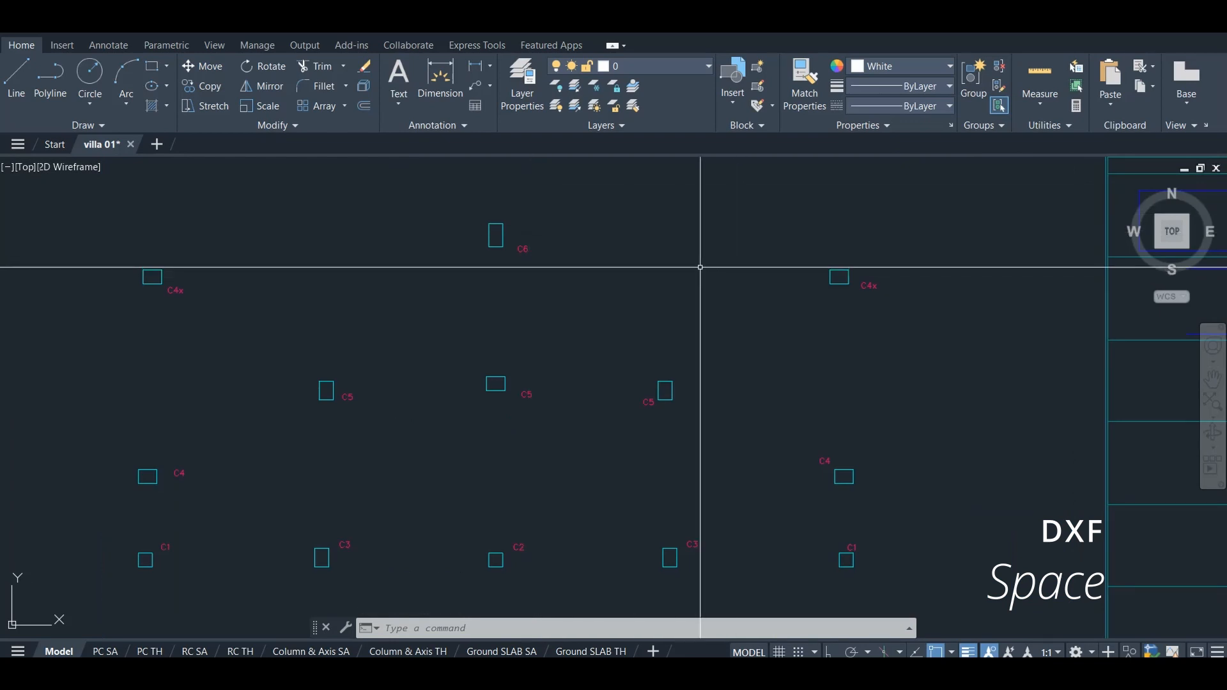
scroll(679, 262, "down", 2)
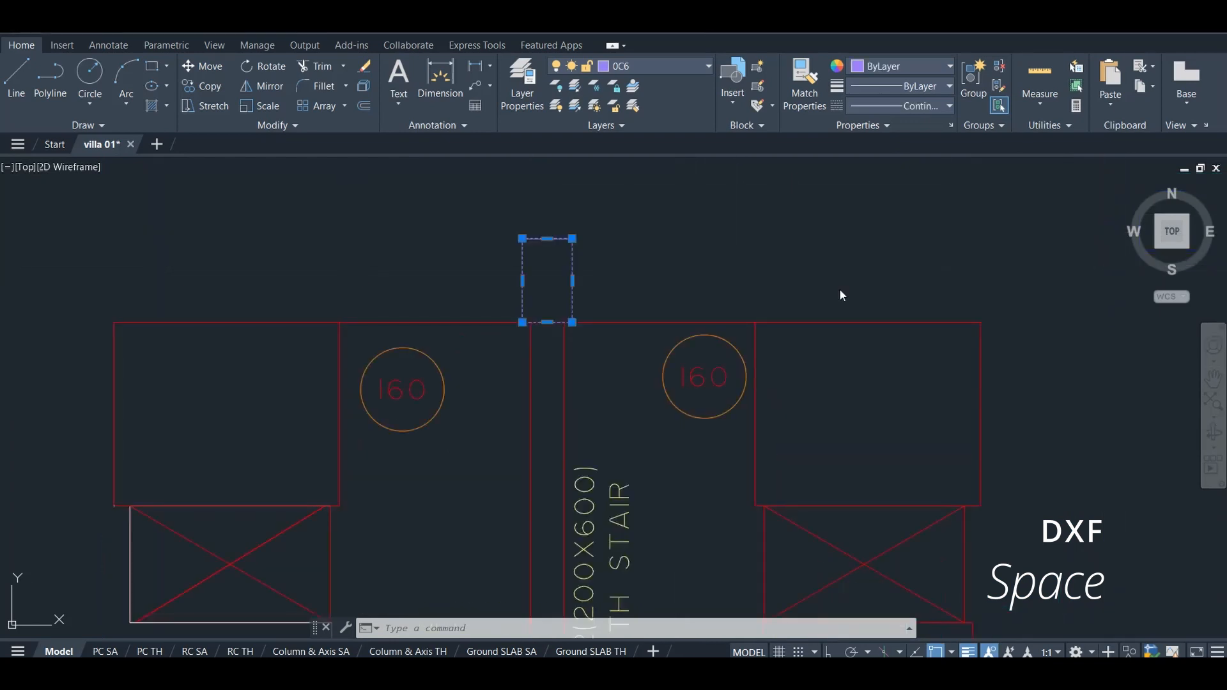
scroll(823, 295, "down", 4)
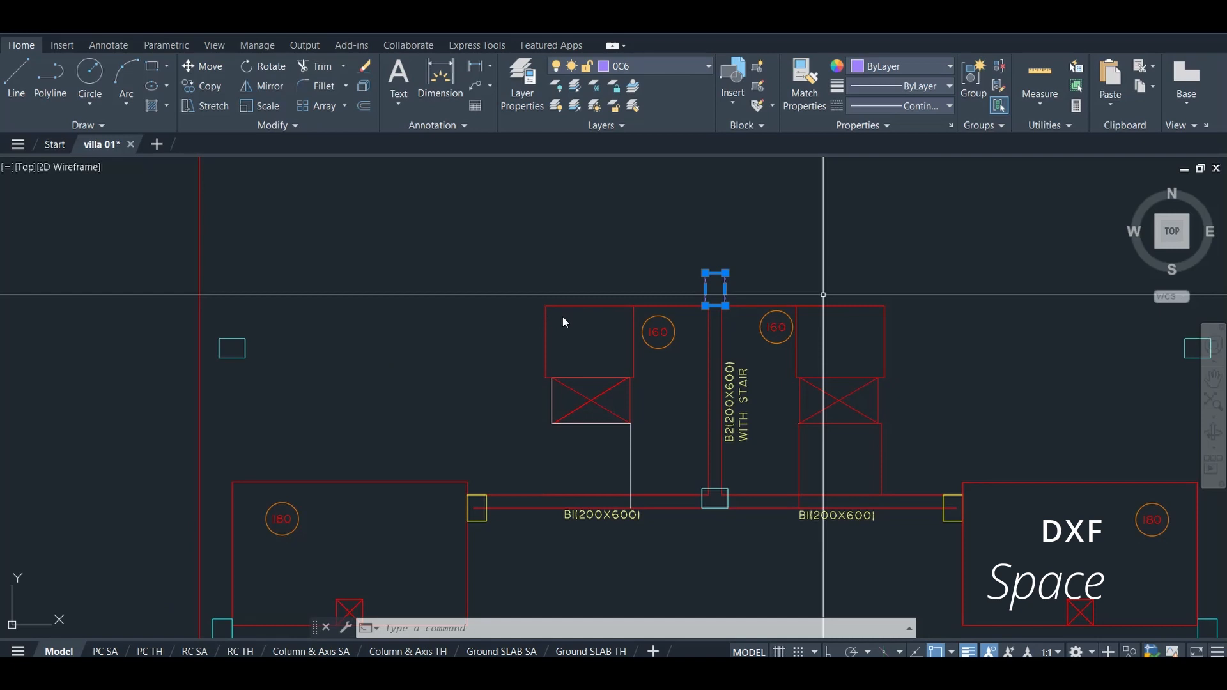
left_click(494, 307)
key("Escape")
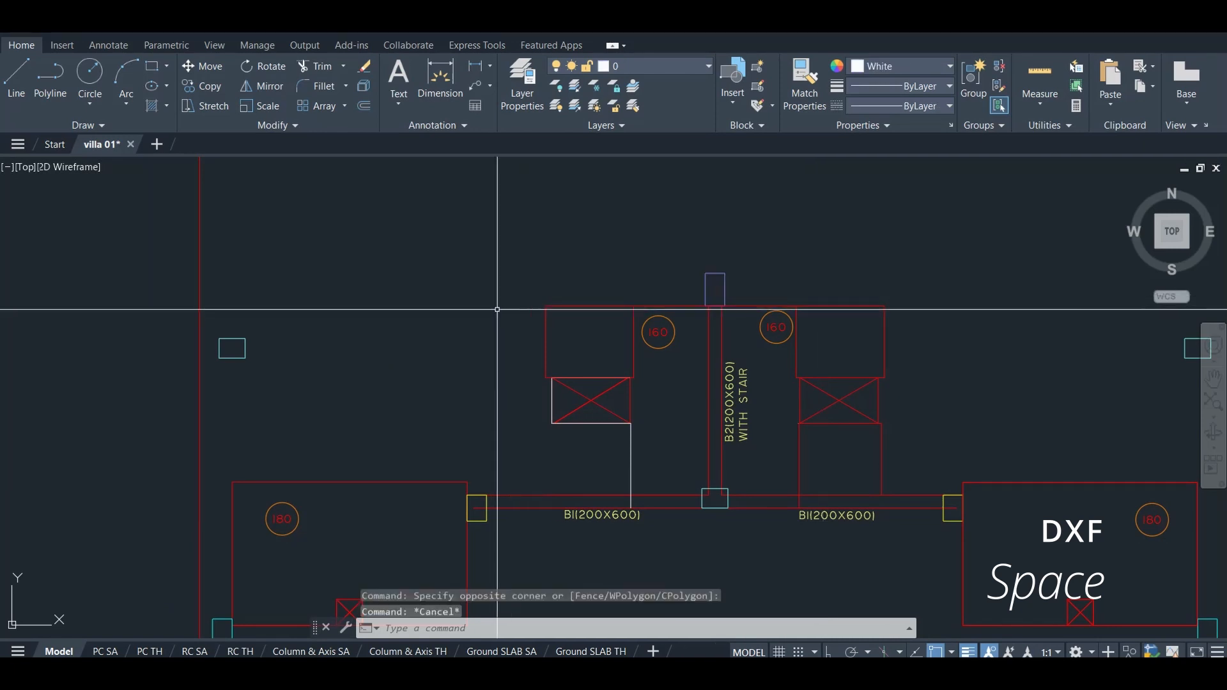
Assign the wider-than-tall column near each side edge, labelled C4x on the Ground Columns plan, to layer 0C4X.
scroll(496, 310, "down", 6)
scroll(482, 202, "up", 6)
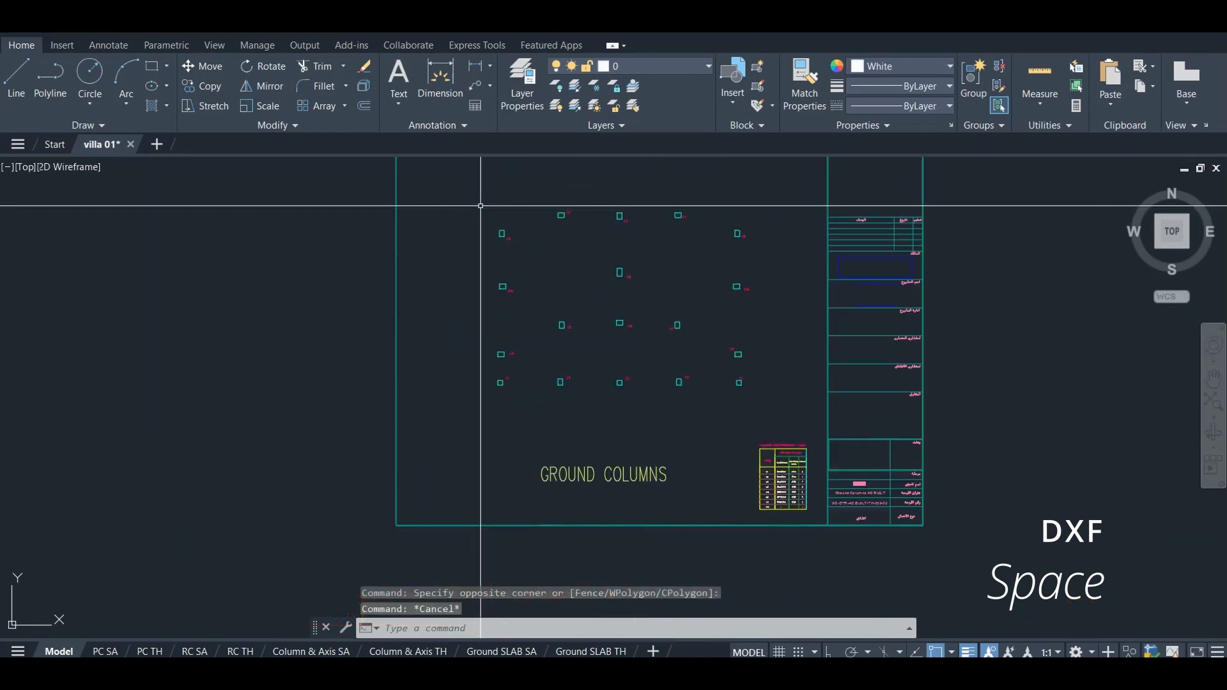
scroll(492, 279, "up", 4)
scroll(493, 279, "down", 2)
scroll(665, 260, "up", 2)
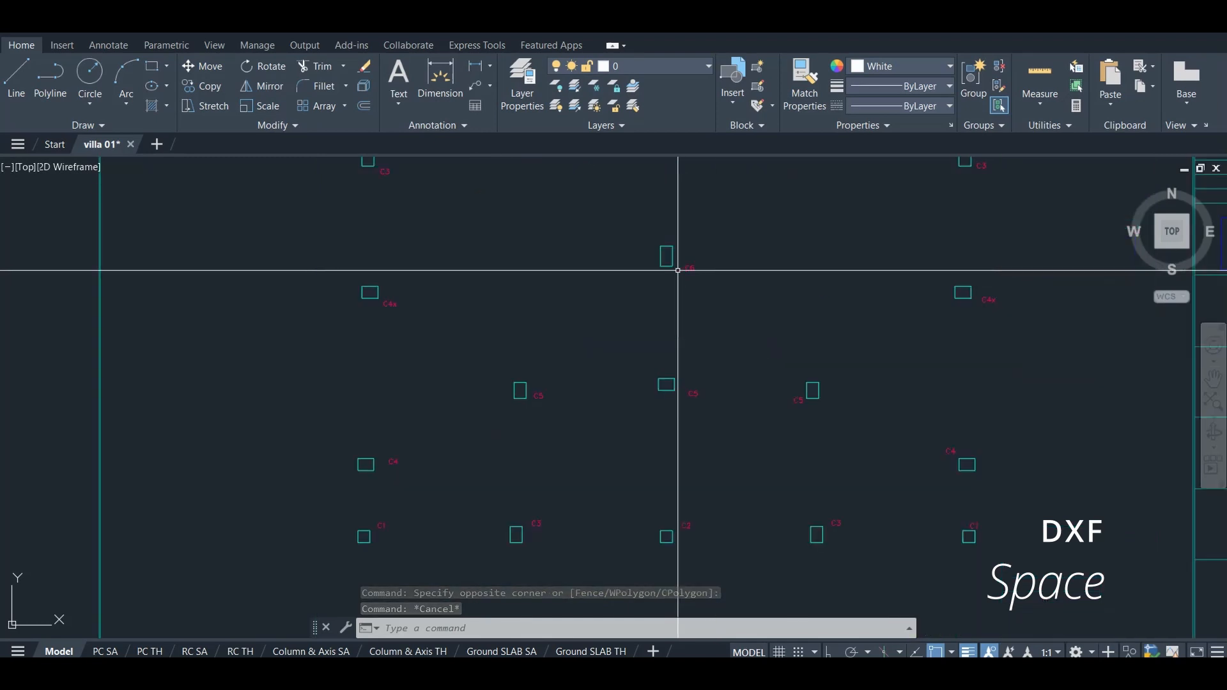
scroll(547, 281, "down", 10)
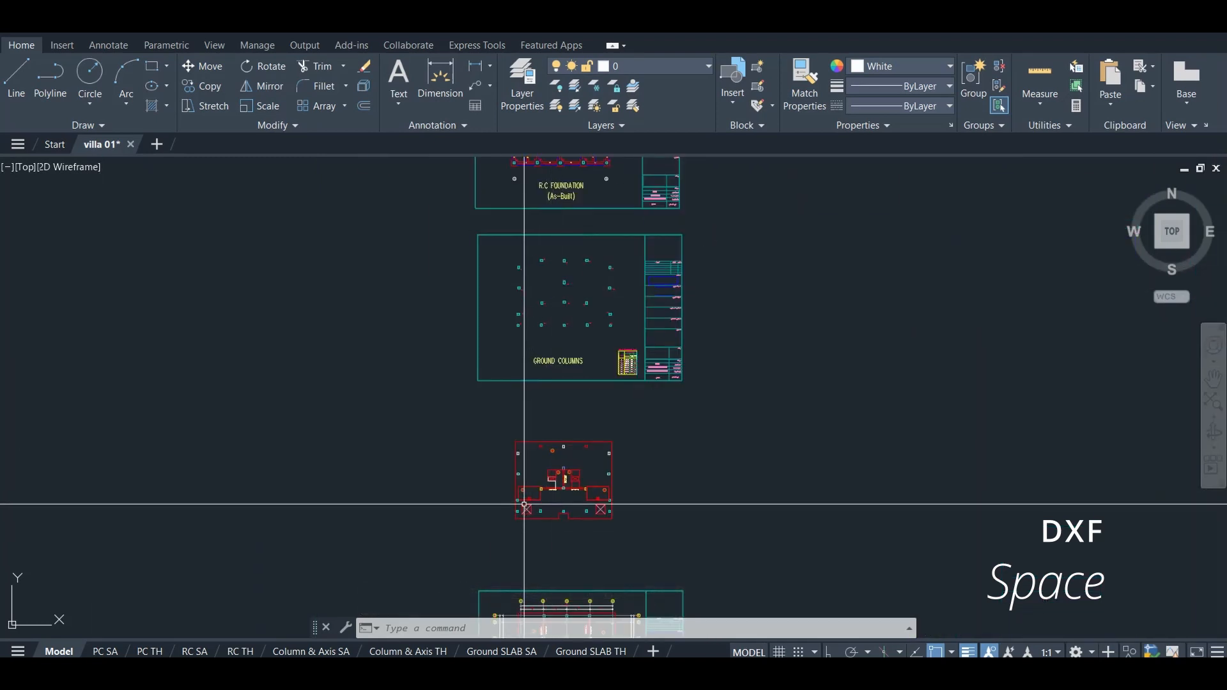
scroll(528, 460, "up", 8)
left_click(504, 421)
left_click(454, 431)
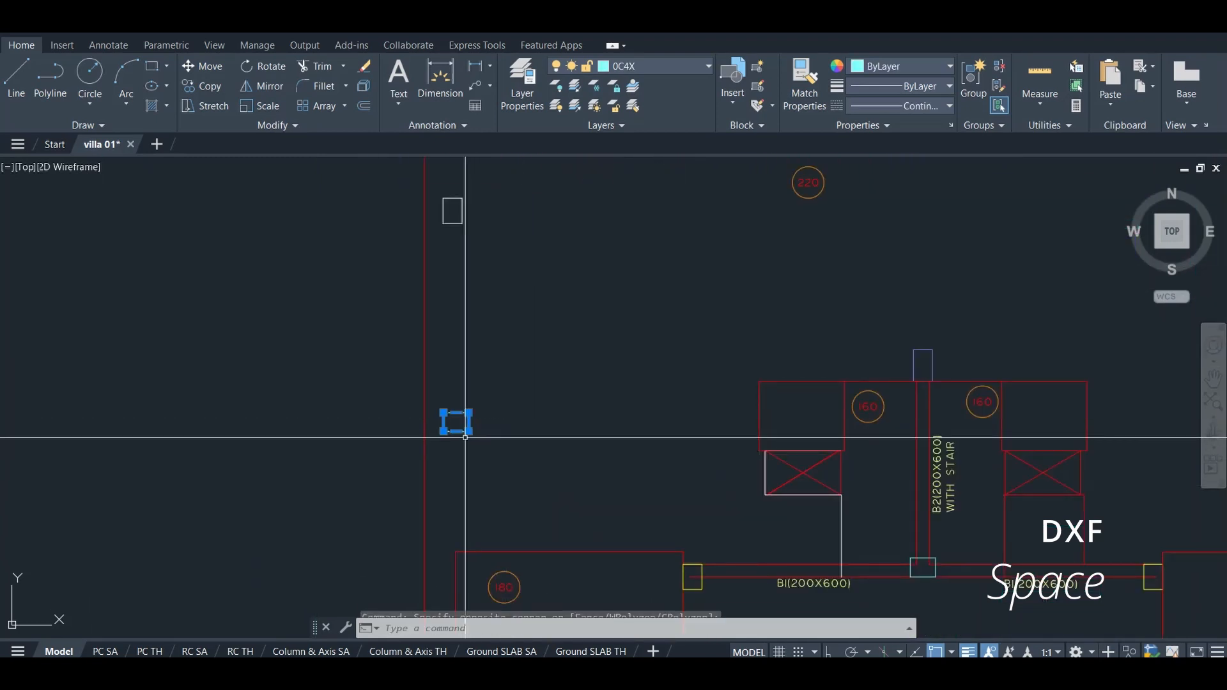
scroll(520, 430, "down", 5)
scroll(695, 423, "up", 8)
left_click(695, 423)
left_click(656, 496)
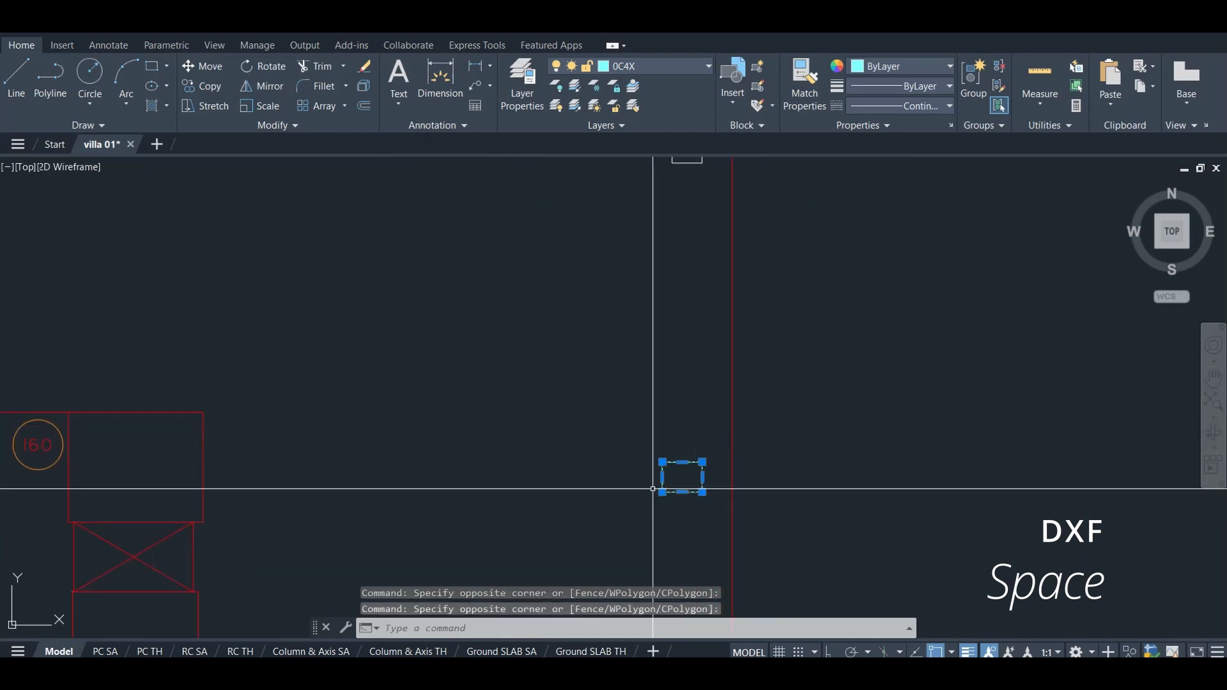
left_click(650, 67)
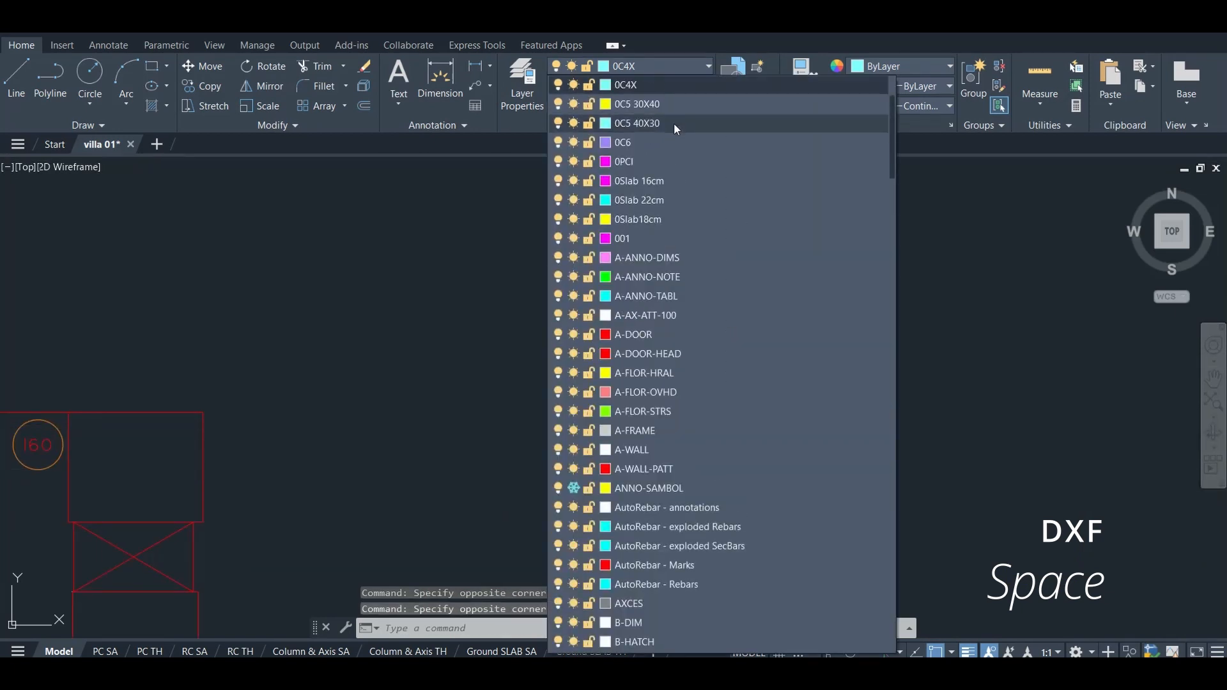
left_click(647, 89)
scroll(683, 333, "down", 5)
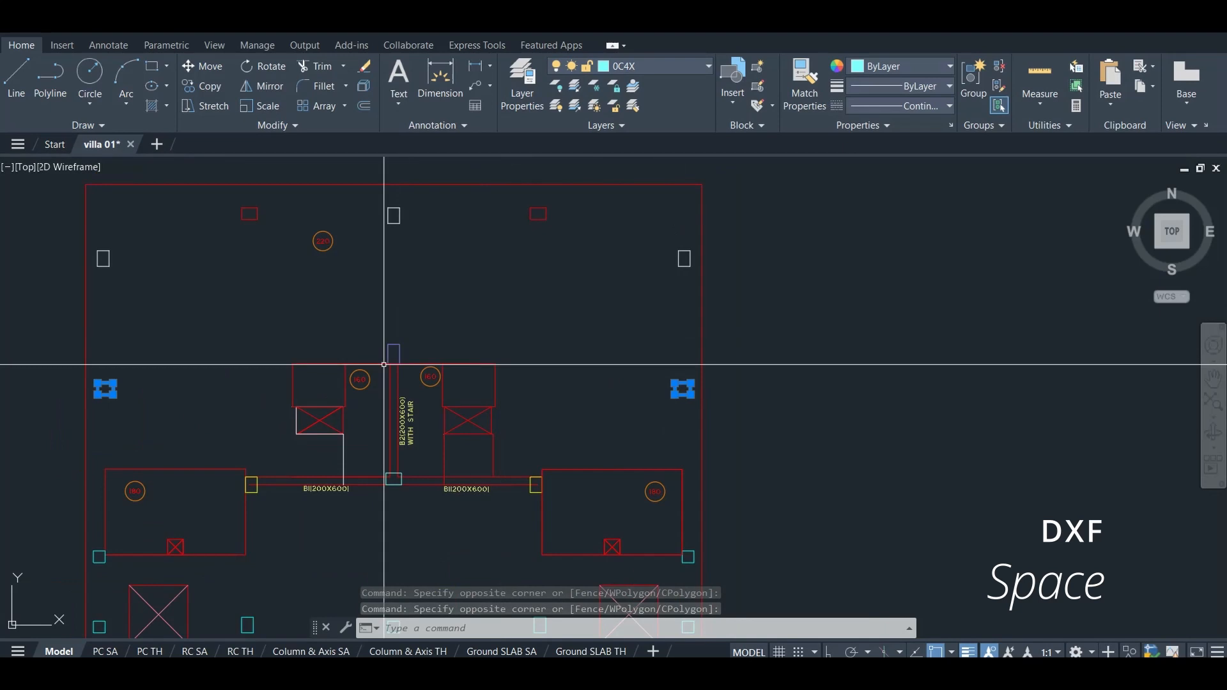
key("Escape")
Reselect the tall column above beam B2 and check its layer assignment.
scroll(381, 358, "up", 6)
left_click(448, 333)
left_click(398, 363)
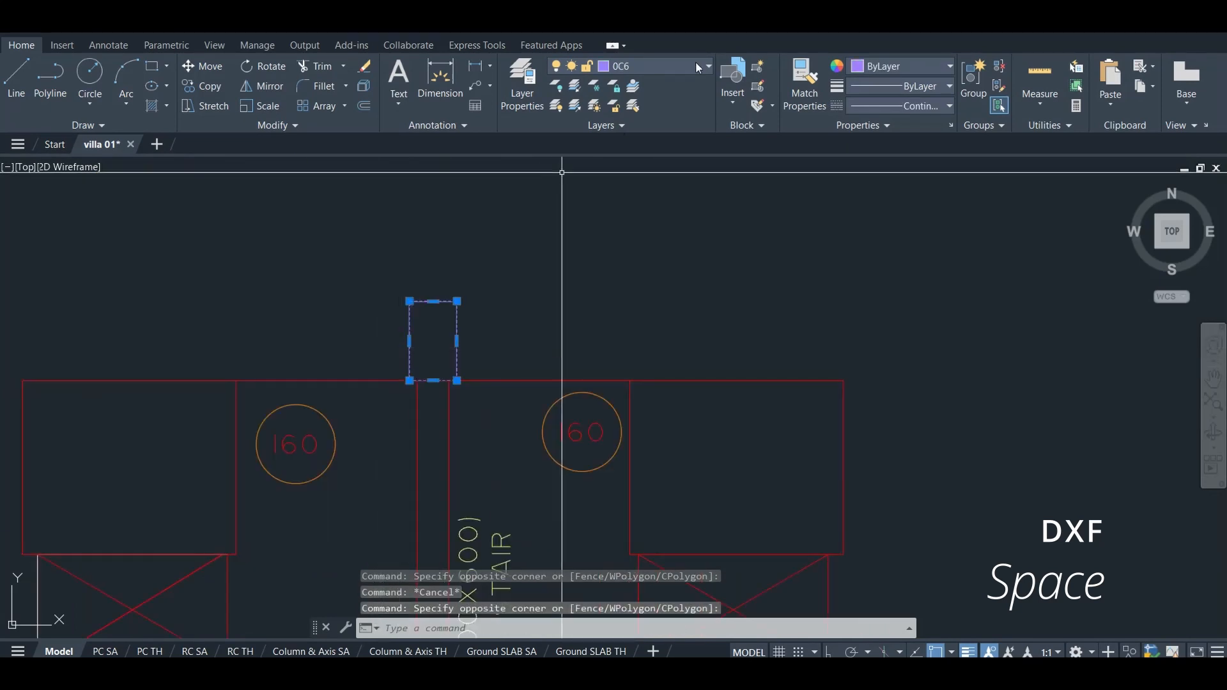
left_click(662, 64)
left_click(648, 84)
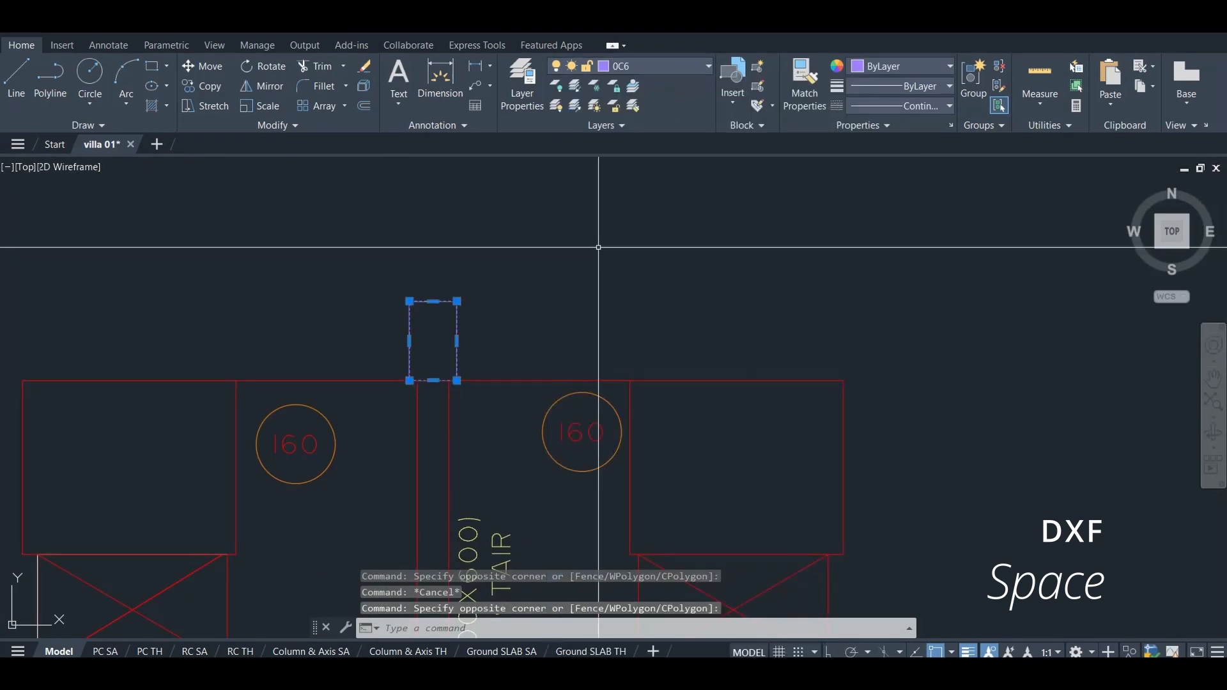
scroll(598, 247, "down", 8)
scroll(551, 377, "up", 2)
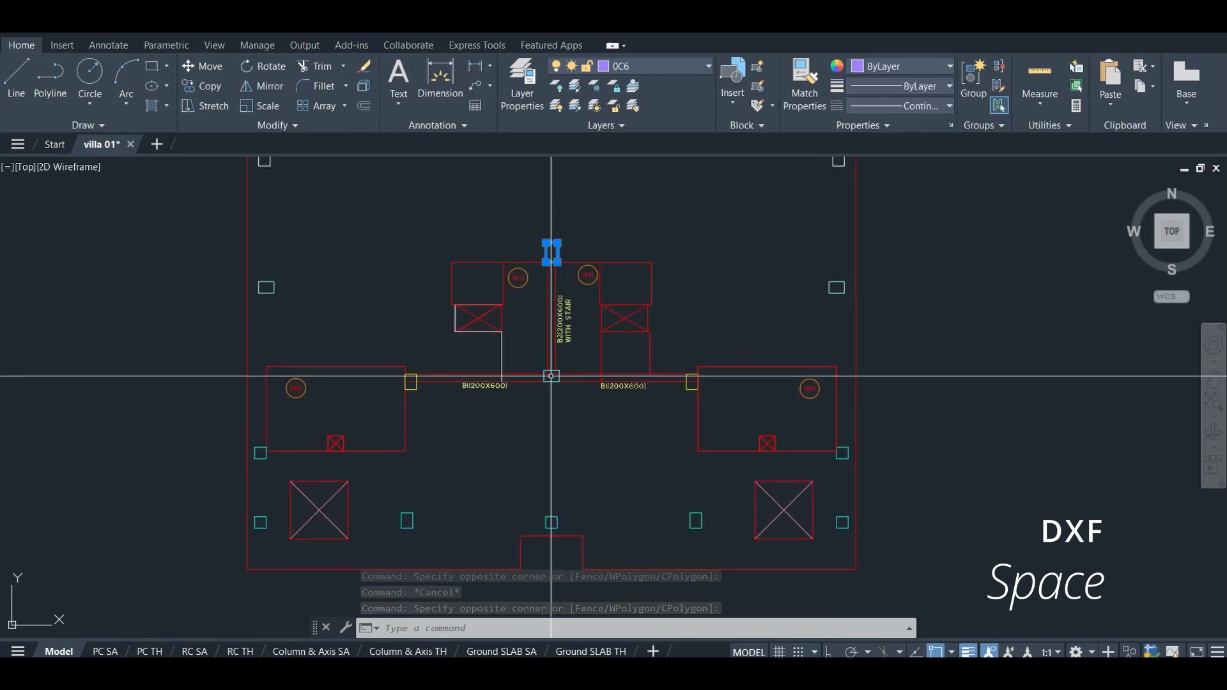
key("Escape")
scroll(611, 349, "down", 2)
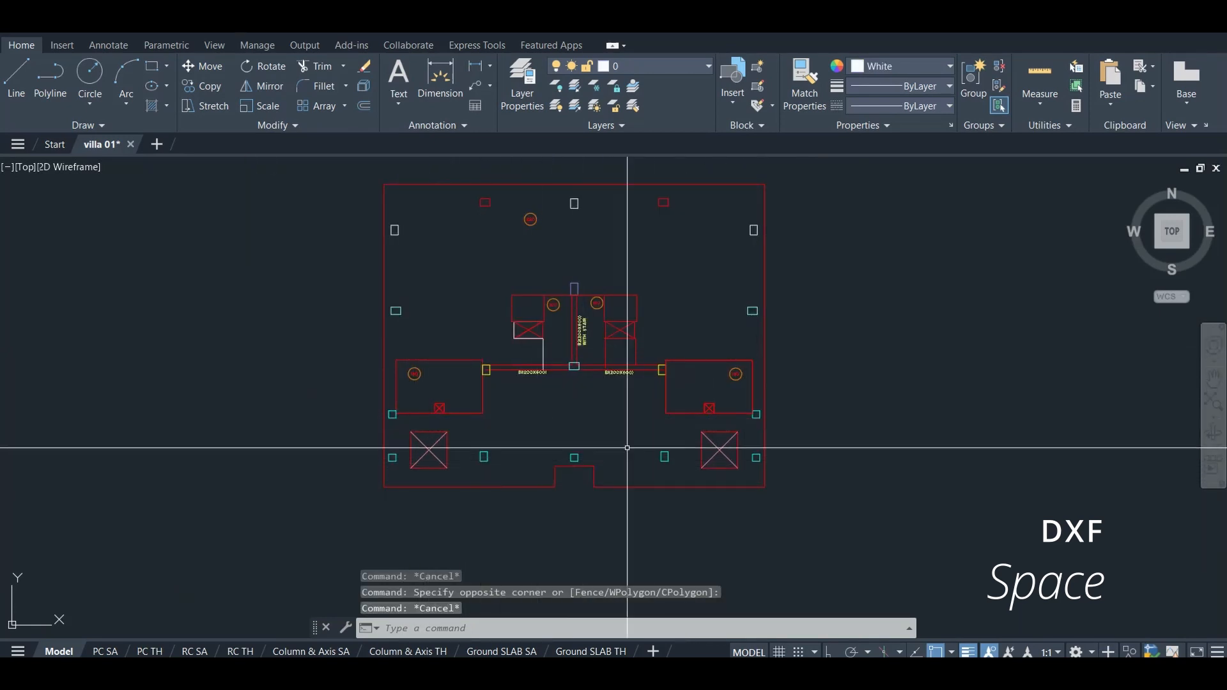
Examine the type labels of the lower column rows on the Ground Columns plan and compare them with the slab plan.
scroll(571, 458, "down", 5)
scroll(570, 269, "up", 6)
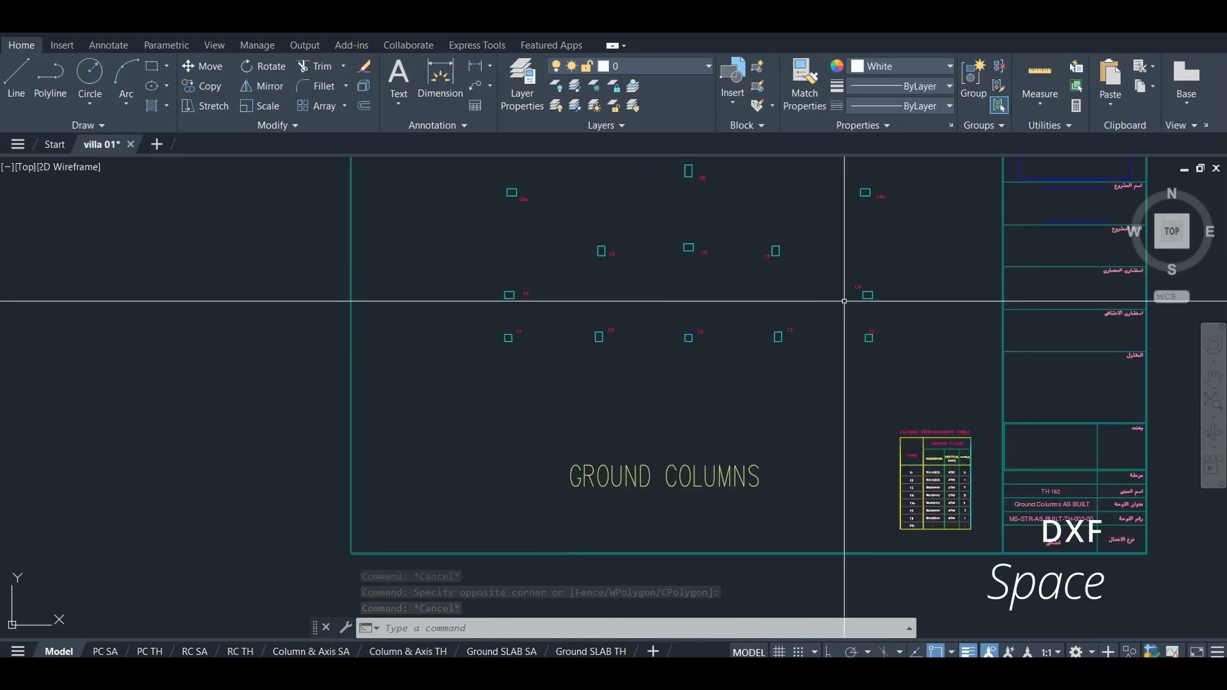
scroll(844, 301, "up", 2)
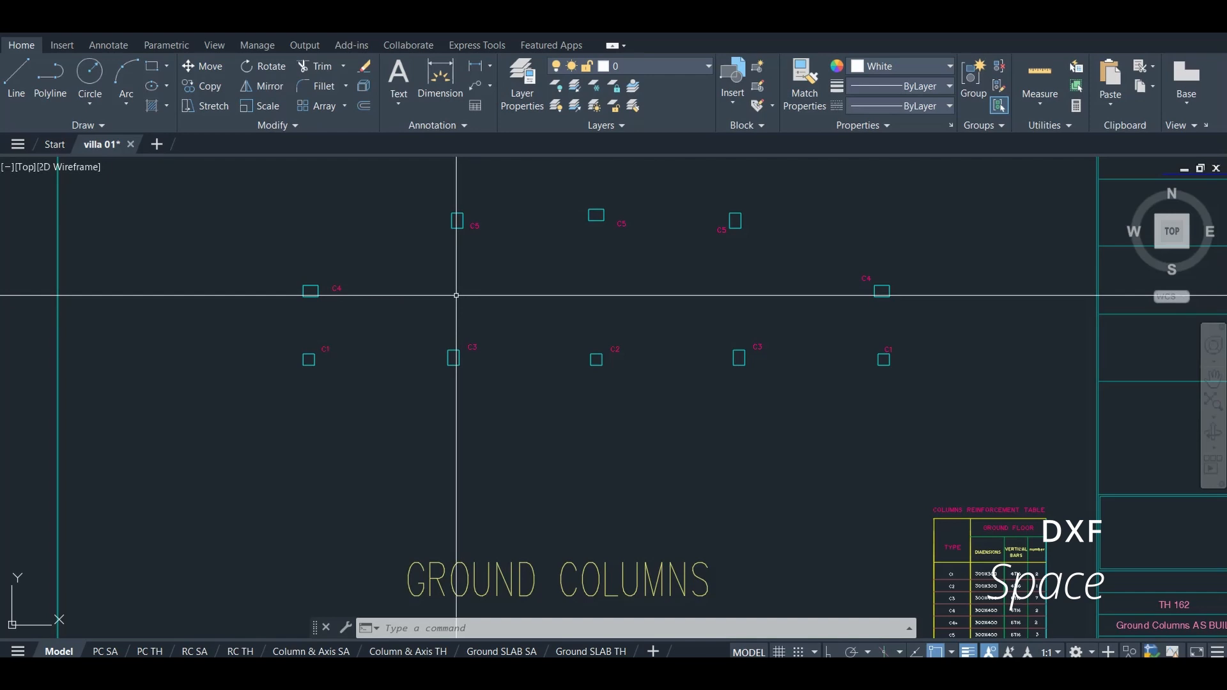
scroll(455, 295, "down", 5)
scroll(448, 308, "up", 8)
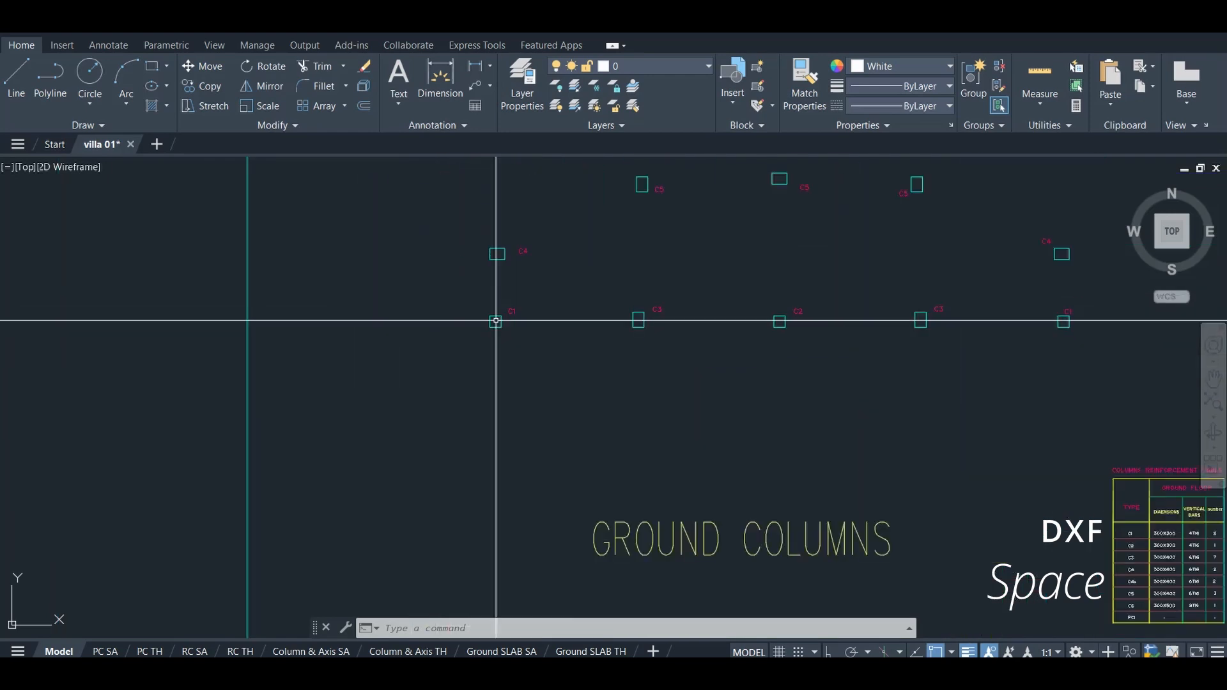
scroll(638, 280, "down", 6)
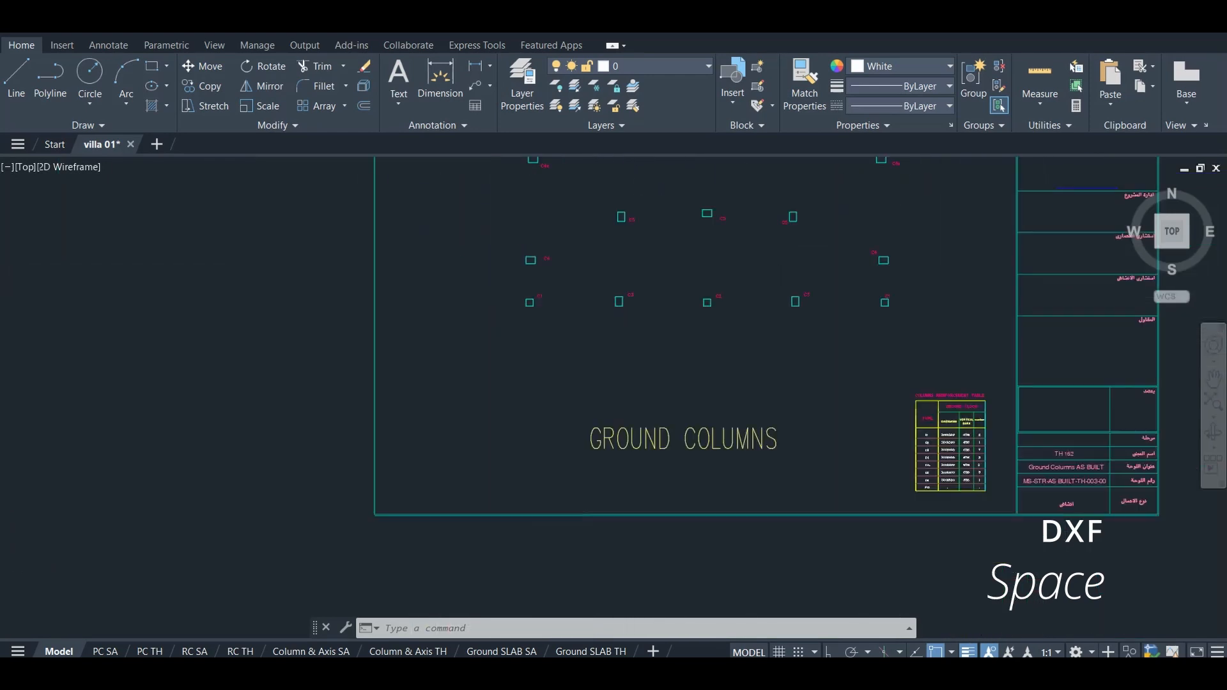
scroll(614, 473, "up", 6)
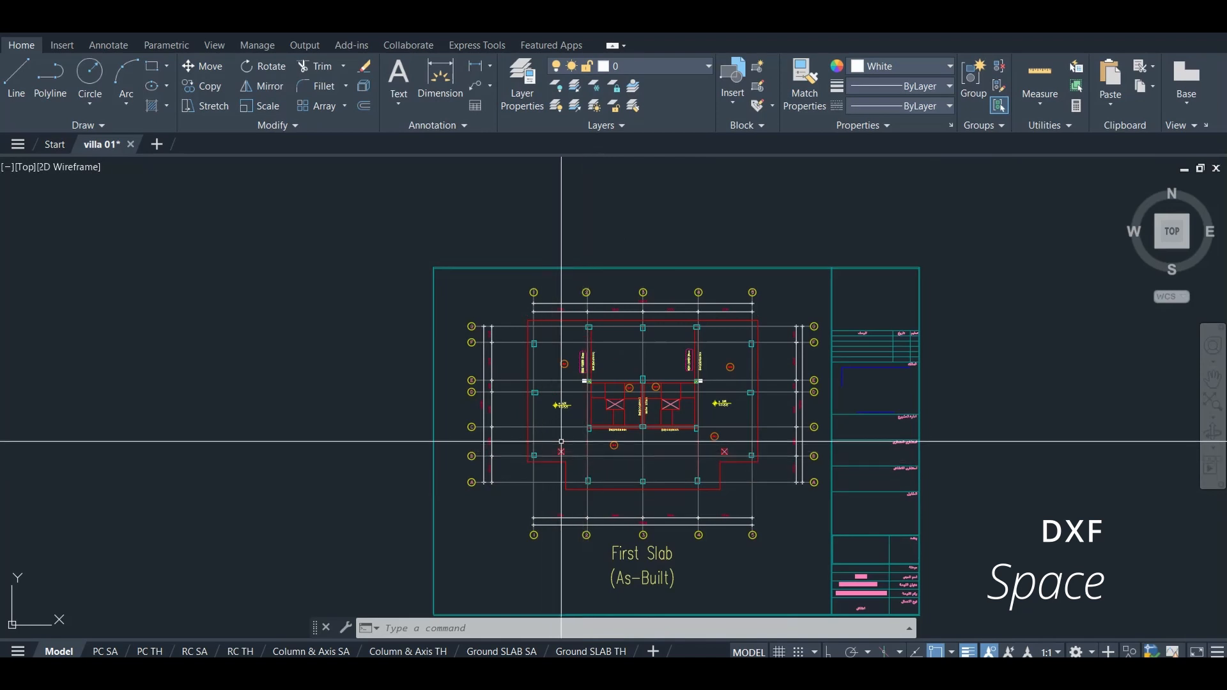
scroll(548, 320, "down", 5)
Assign the square column near each side edge, one row above the bottom corner columns, to layer 0C4.
scroll(548, 356, "up", 9)
left_click(521, 375)
left_click(467, 382)
left_click(507, 366)
left_click(464, 382)
scroll(462, 384, "down", 6)
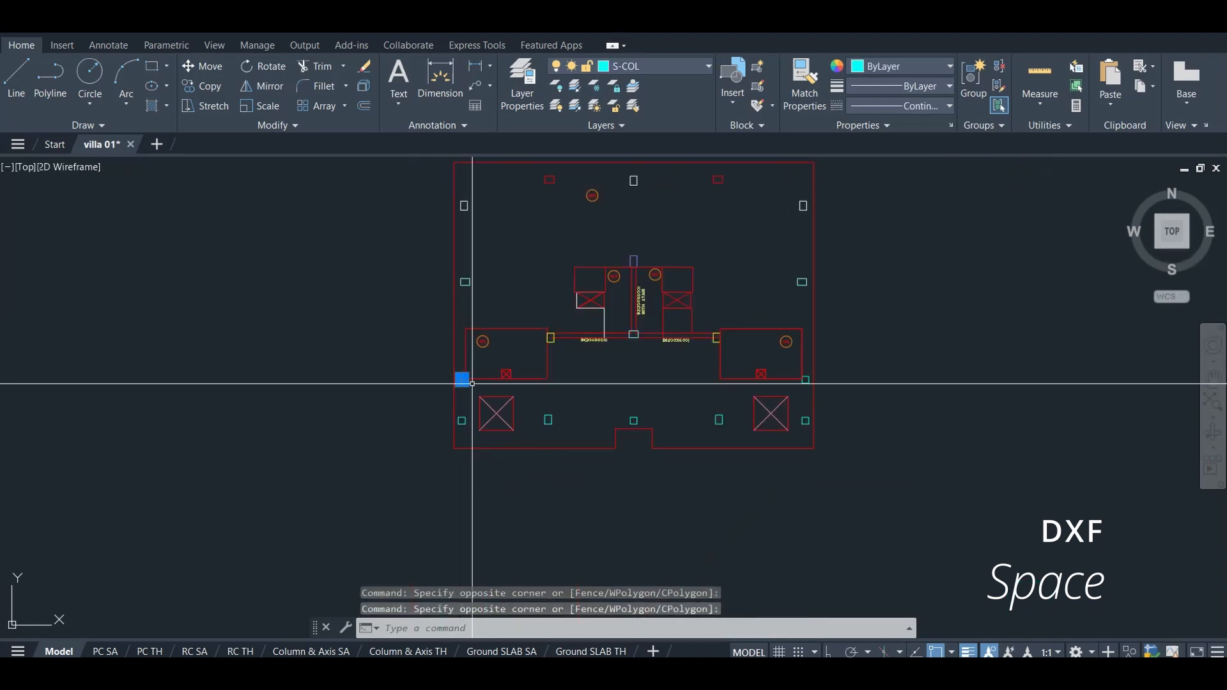
scroll(815, 385, "up", 6)
left_click(763, 369)
left_click(731, 391)
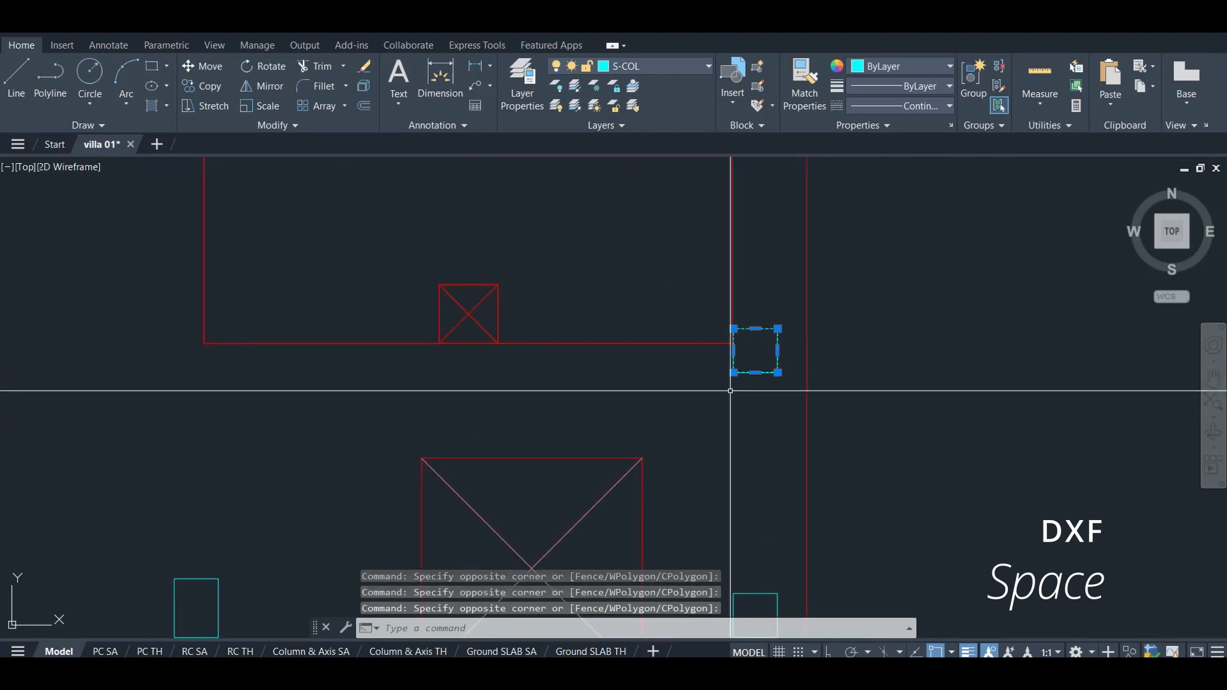
left_click(642, 64)
scroll(665, 257, "up", 9)
scroll(651, 242, "up", 10)
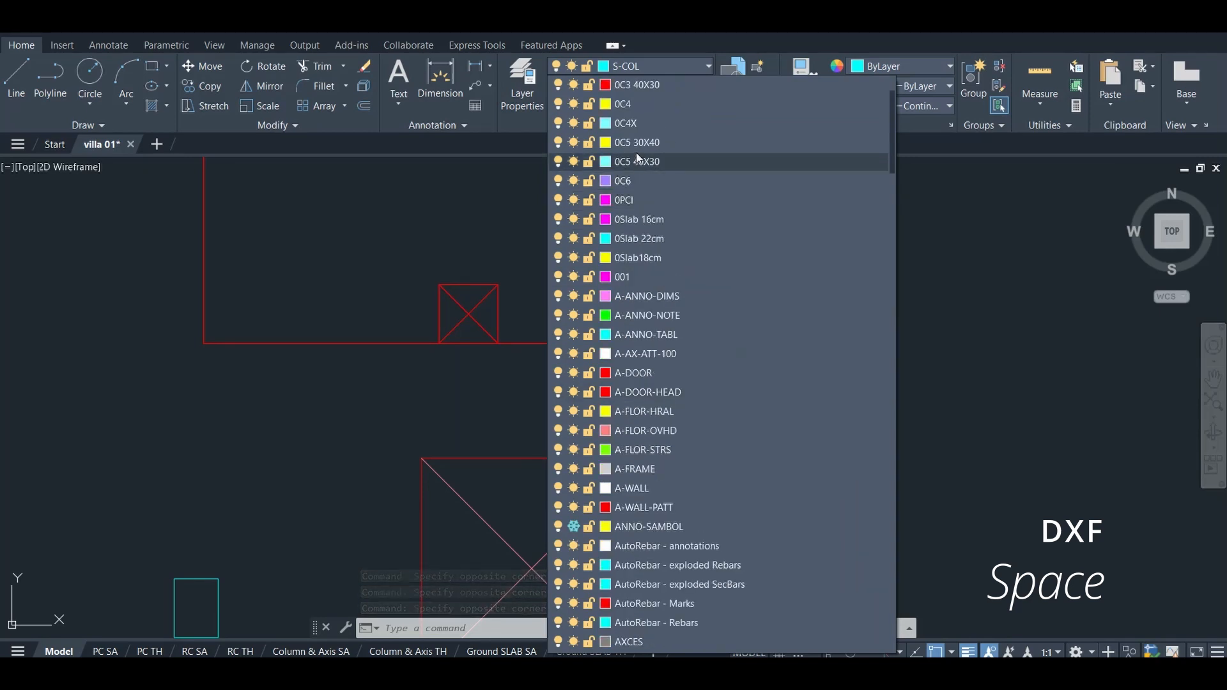
left_click(631, 104)
scroll(749, 302, "down", 5)
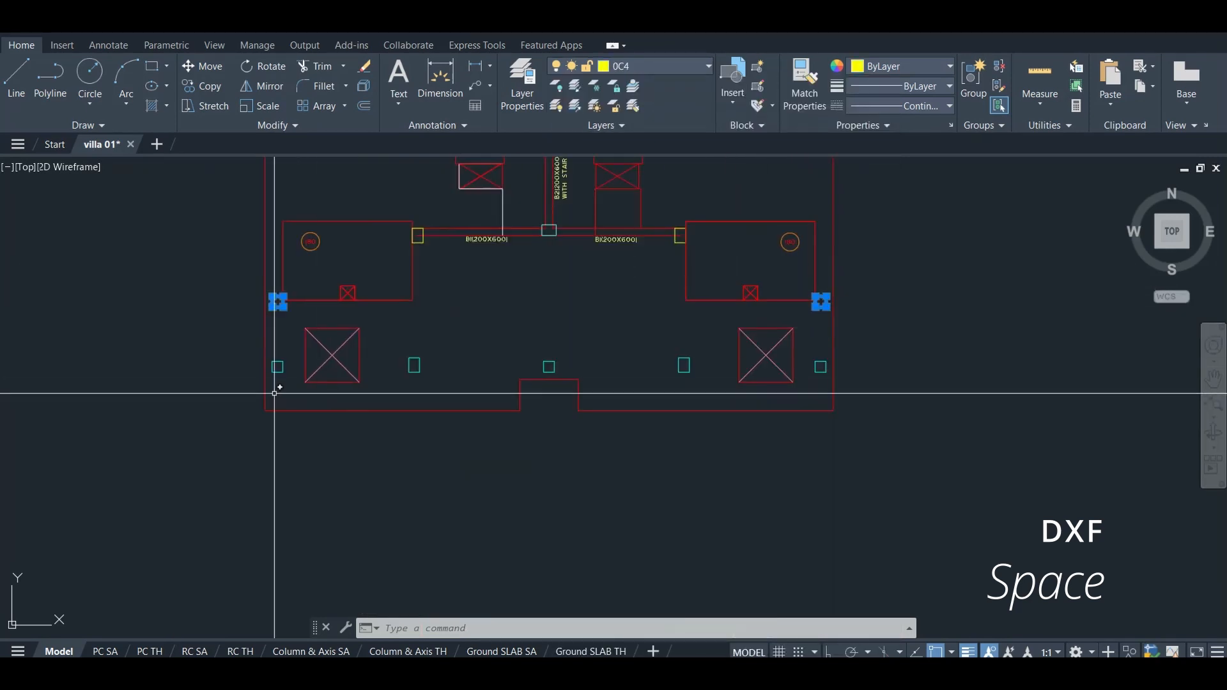
key("Escape")
Assign the two square corner columns at the ends of the slab's bottom column row to layer 0C1.
scroll(279, 373, "up", 6)
left_click(317, 346)
left_click(287, 363)
scroll(346, 392, "down", 6)
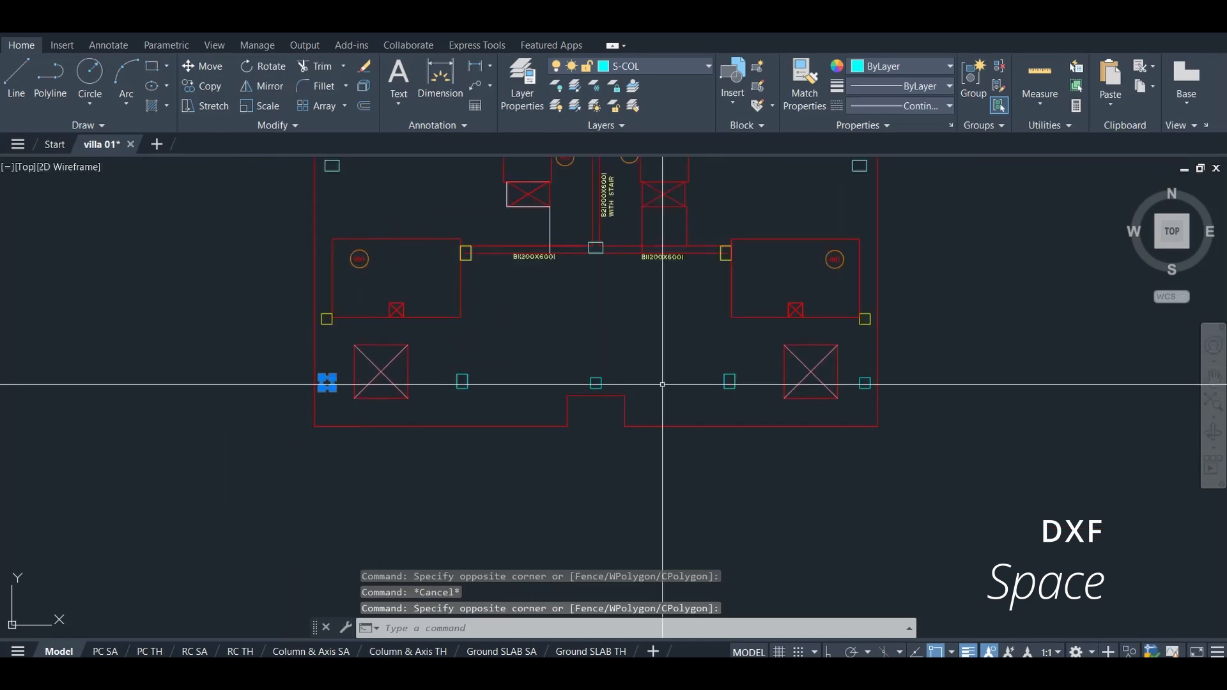
scroll(872, 377, "up", 6)
left_click(873, 374)
left_click(857, 391)
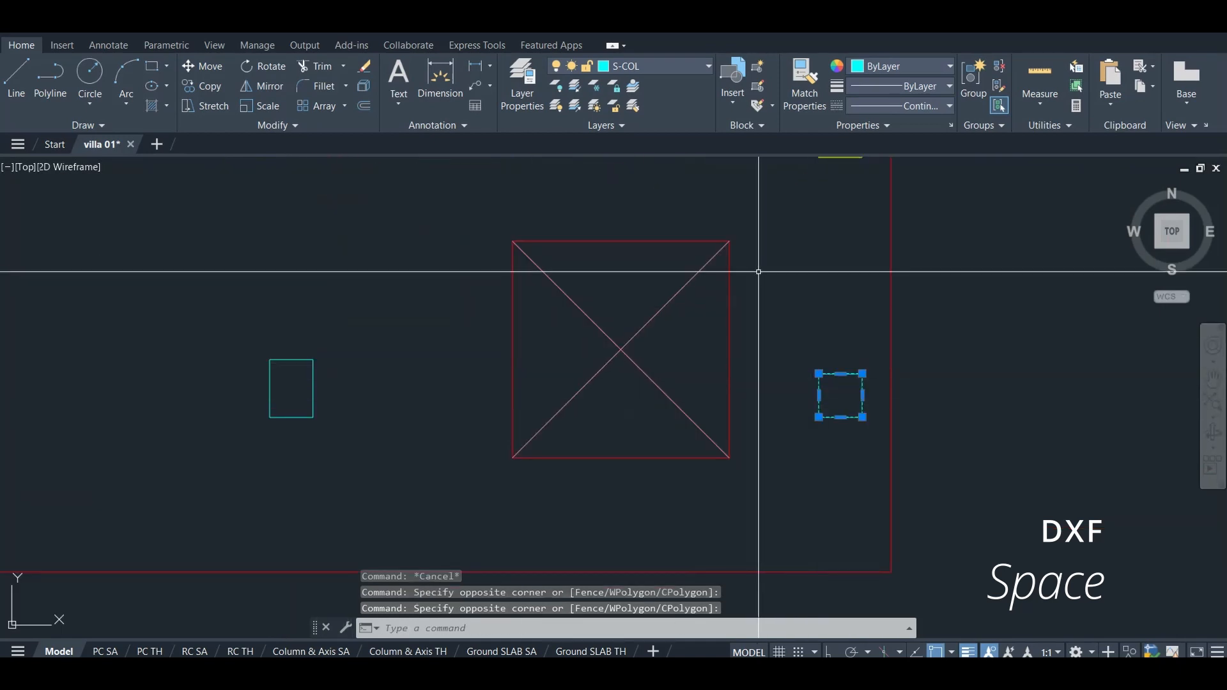
left_click(646, 66)
scroll(767, 276, "up", 20)
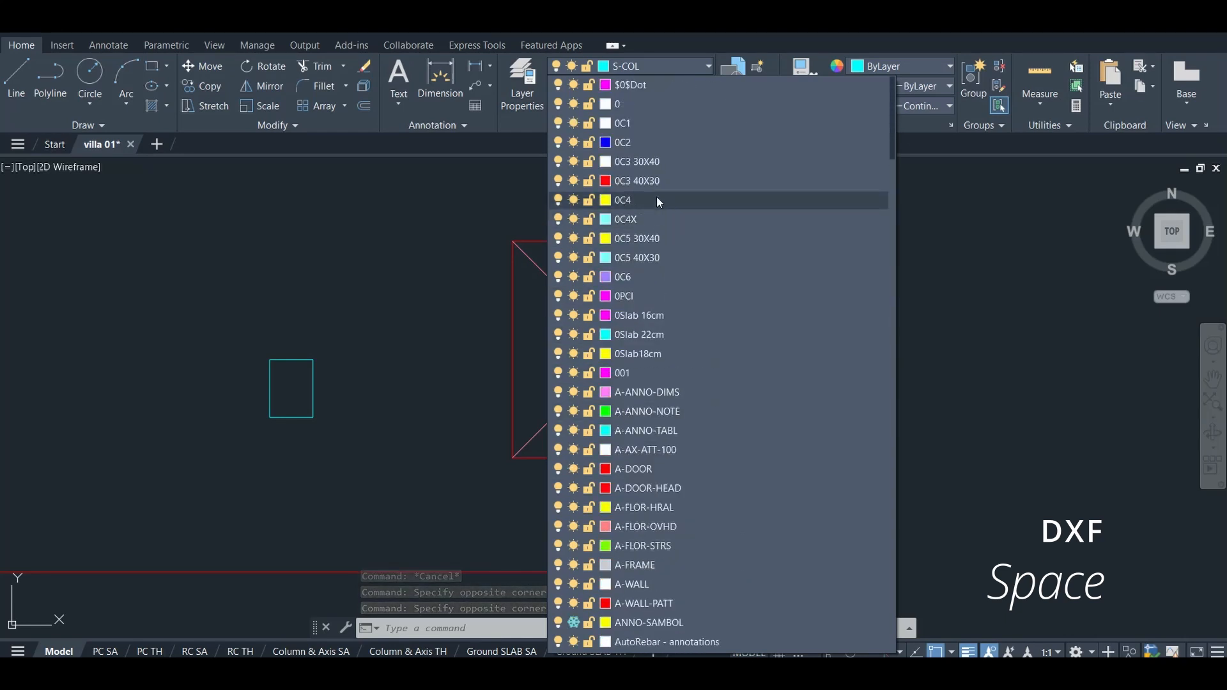
left_click(627, 123)
scroll(542, 282, "down", 5)
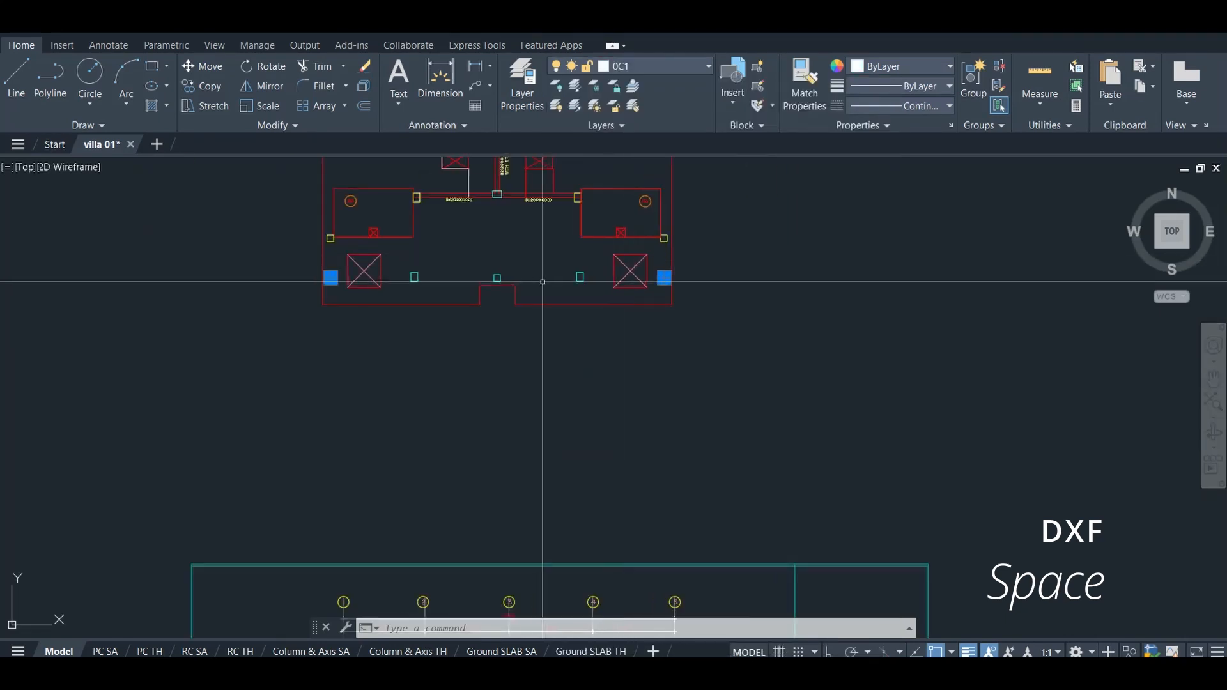
key("Escape")
Assign the square column in the middle of the bottom row, above the slab edge notch, to layer 0C2.
scroll(500, 277, "up", 6)
left_click(540, 263)
left_click(485, 279)
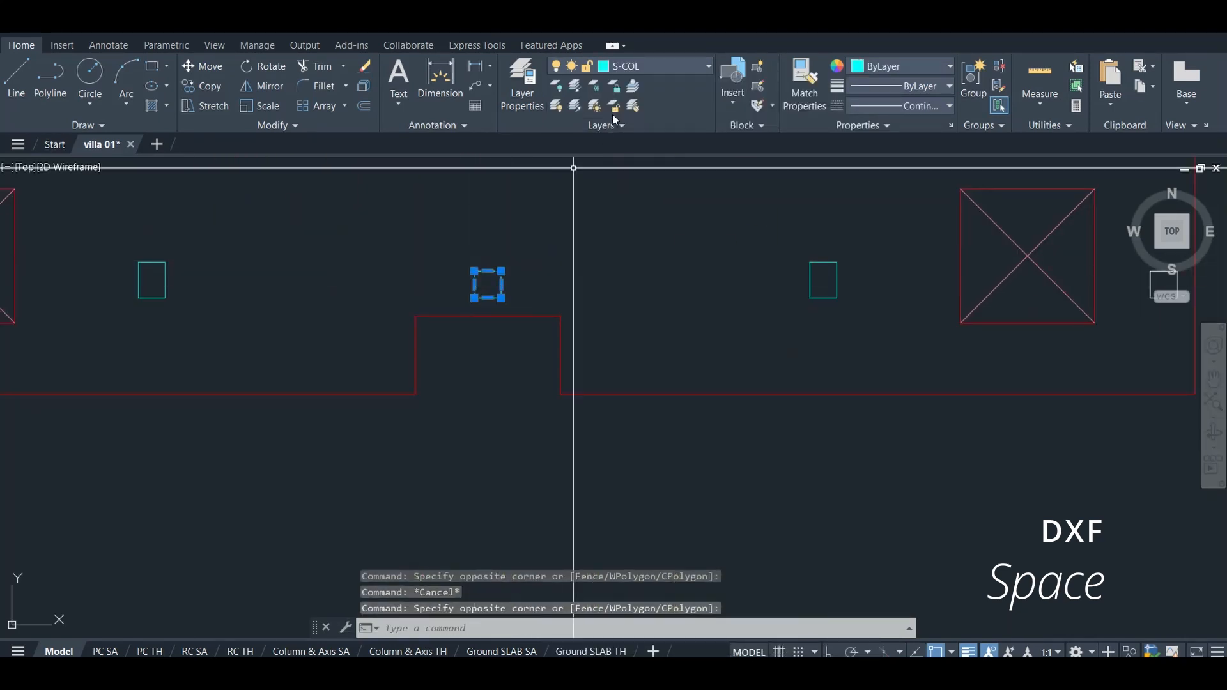
left_click(642, 60)
scroll(767, 204, "up", 4)
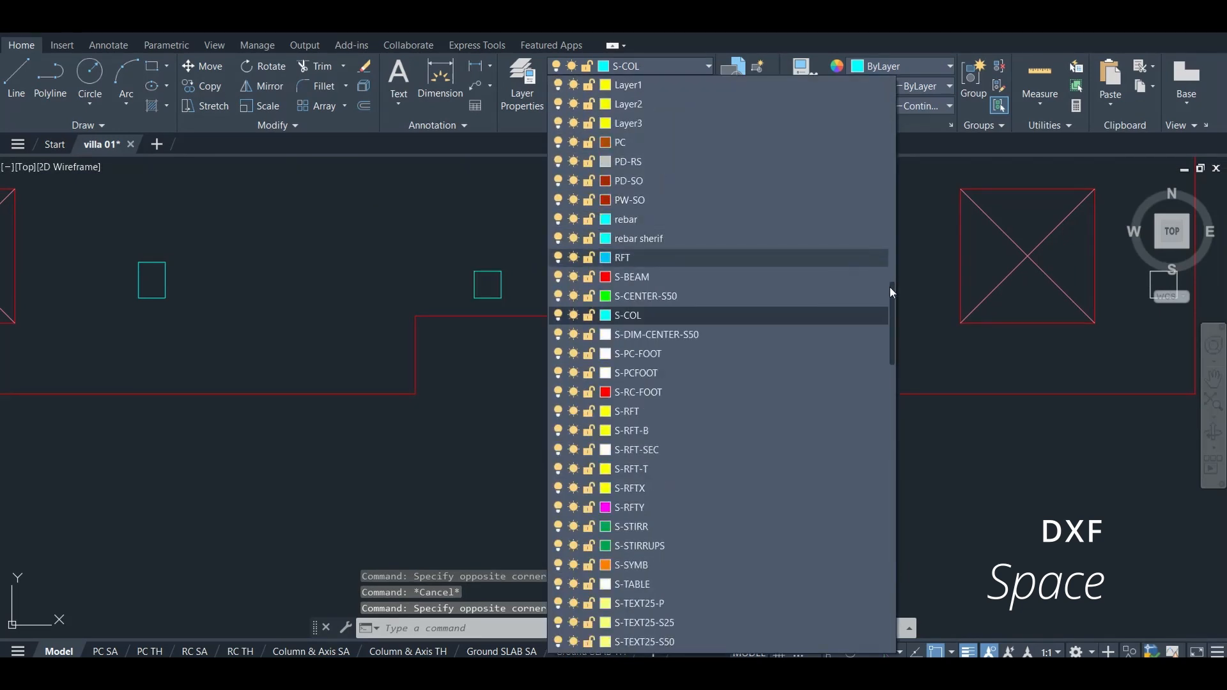
left_click_drag(895, 294, 884, 84)
left_click(633, 142)
key("Escape")
scroll(596, 491, "down", 4)
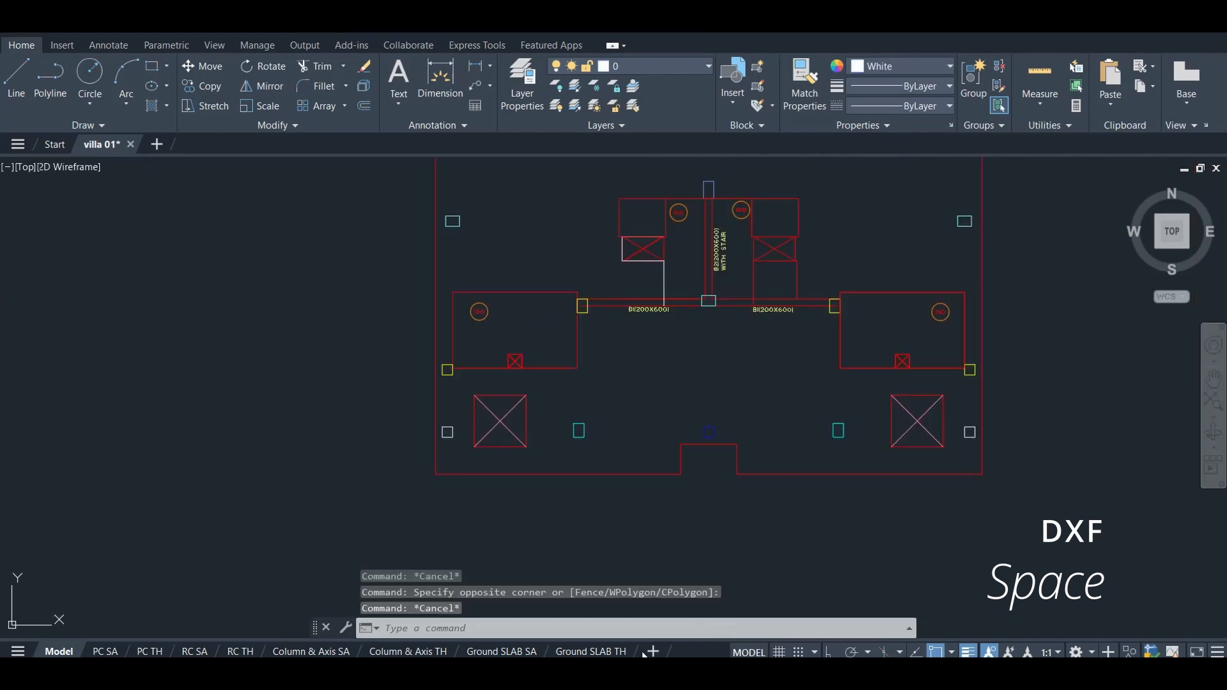
Assign the two taller-than-wide columns in the bottom row to layer 0C3 30X40.
scroll(573, 424, "up", 4)
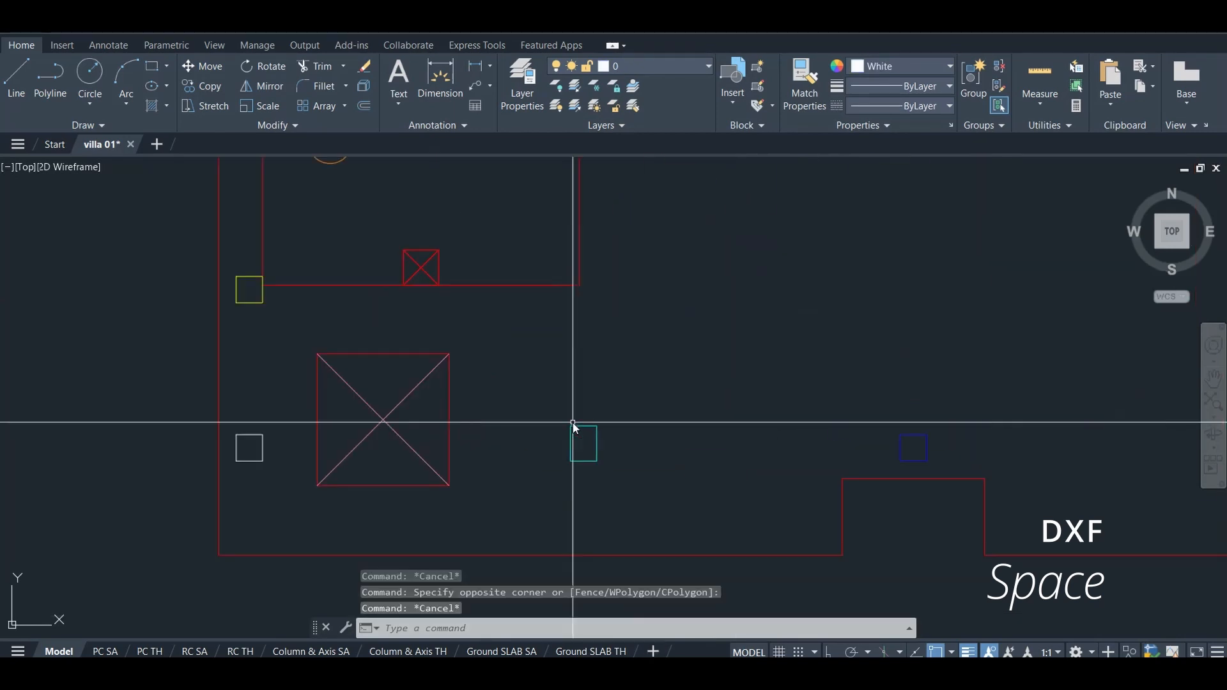
left_click(614, 421)
left_click(570, 459)
scroll(556, 423, "down", 6)
scroll(738, 439, "up", 4)
left_click(709, 397)
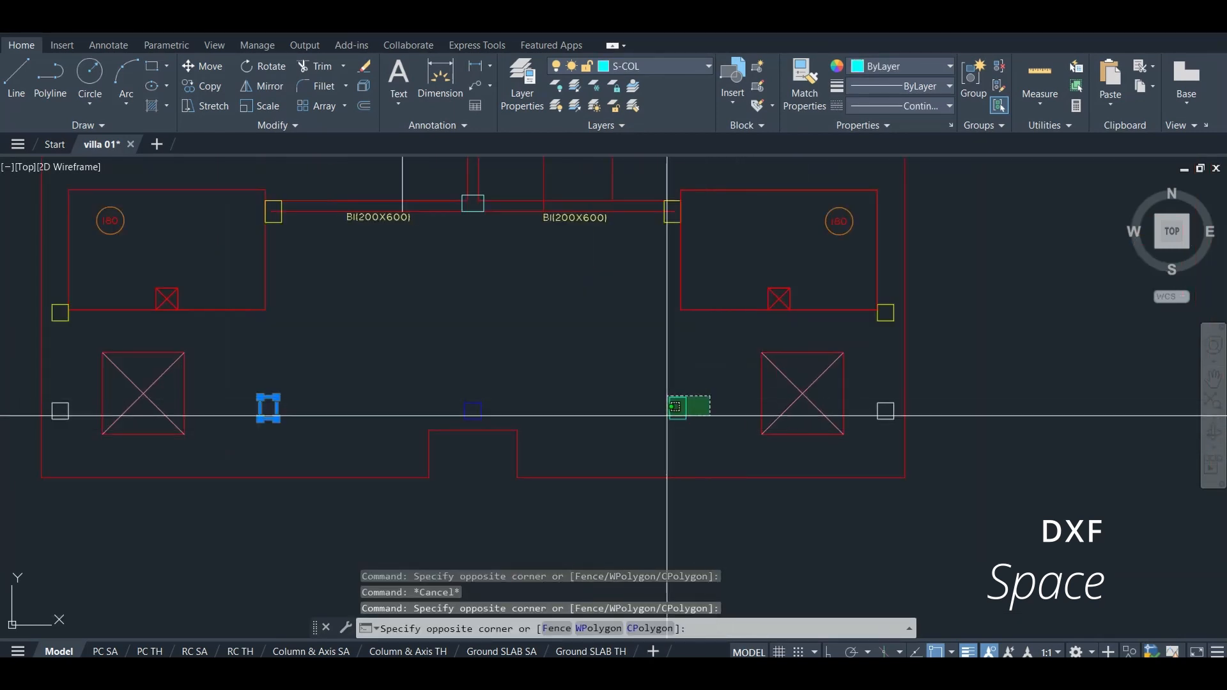
left_click(668, 423)
left_click(654, 72)
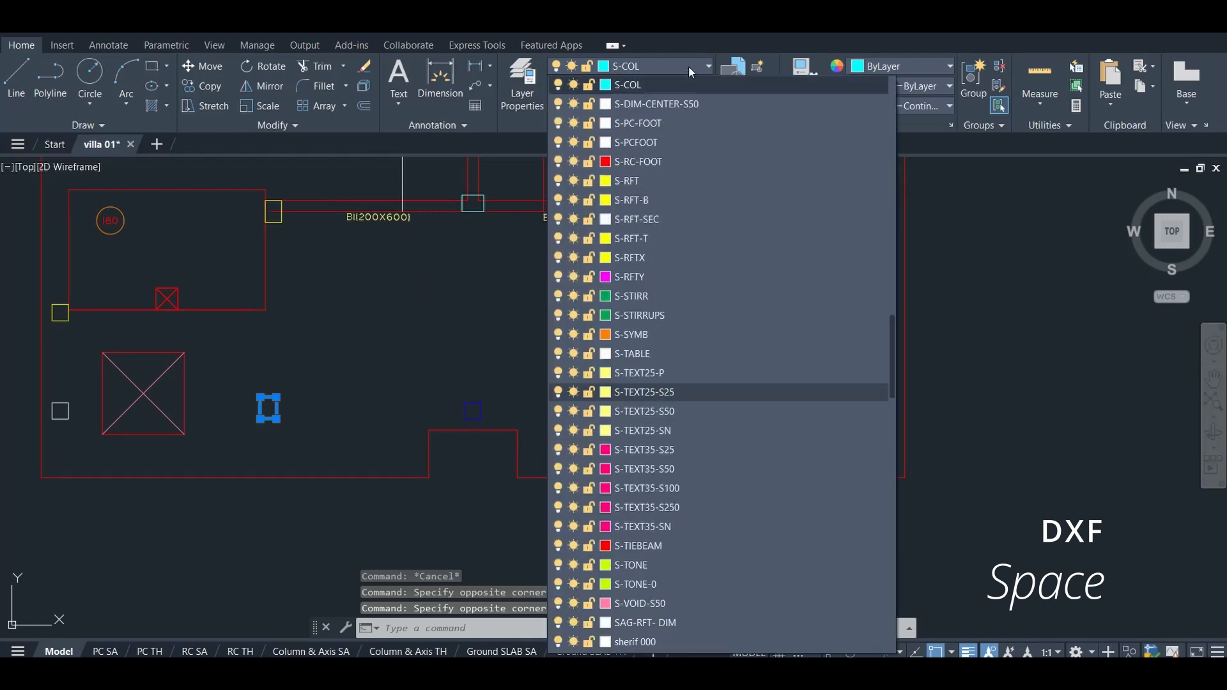
left_click_drag(891, 298, 892, 101)
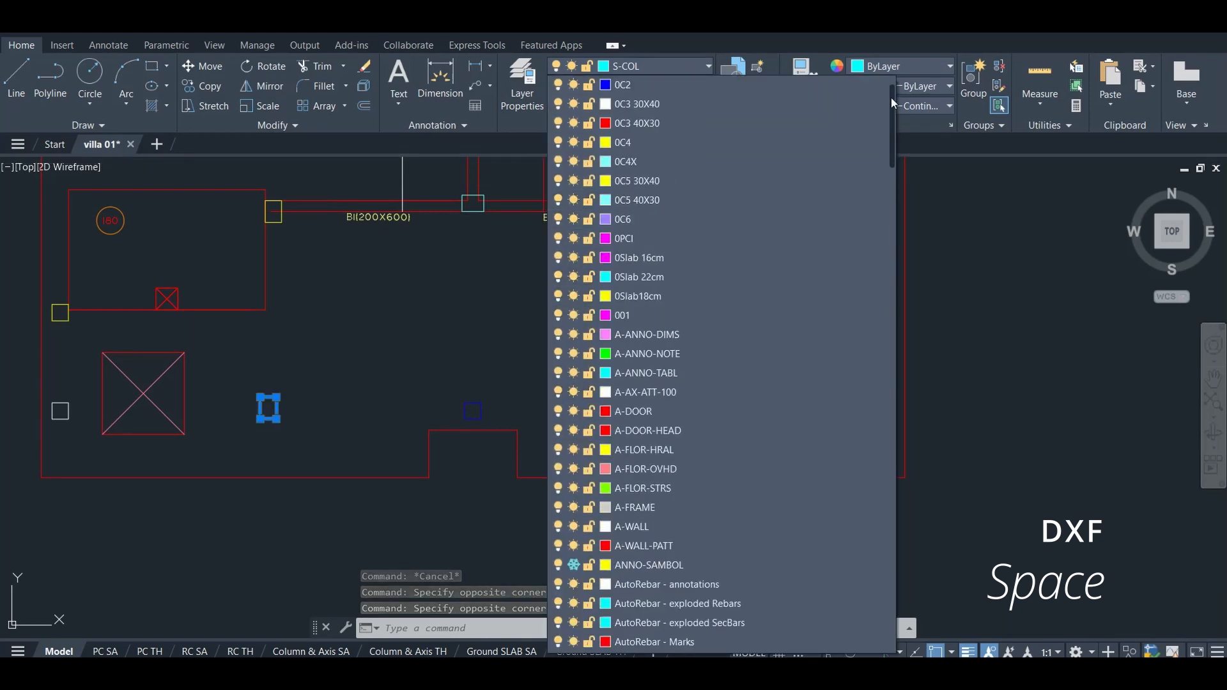
left_click(640, 142)
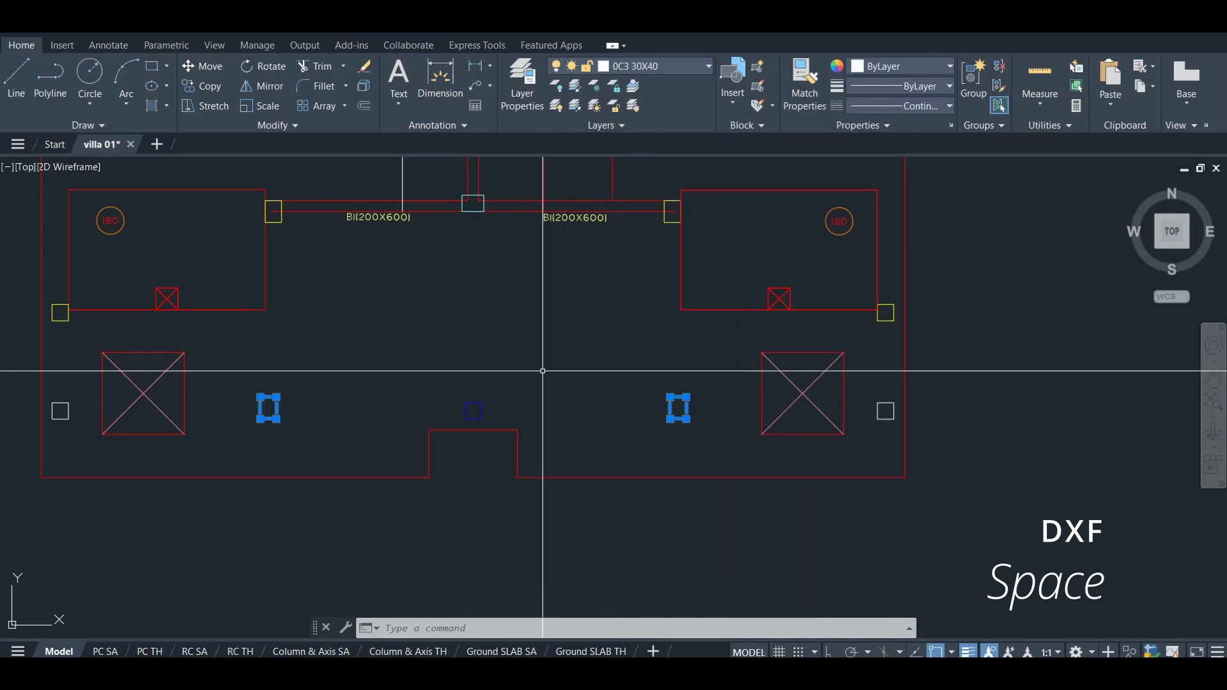
scroll(549, 330, "down", 5)
scroll(448, 320, "up", 8)
scroll(563, 239, "down", 4)
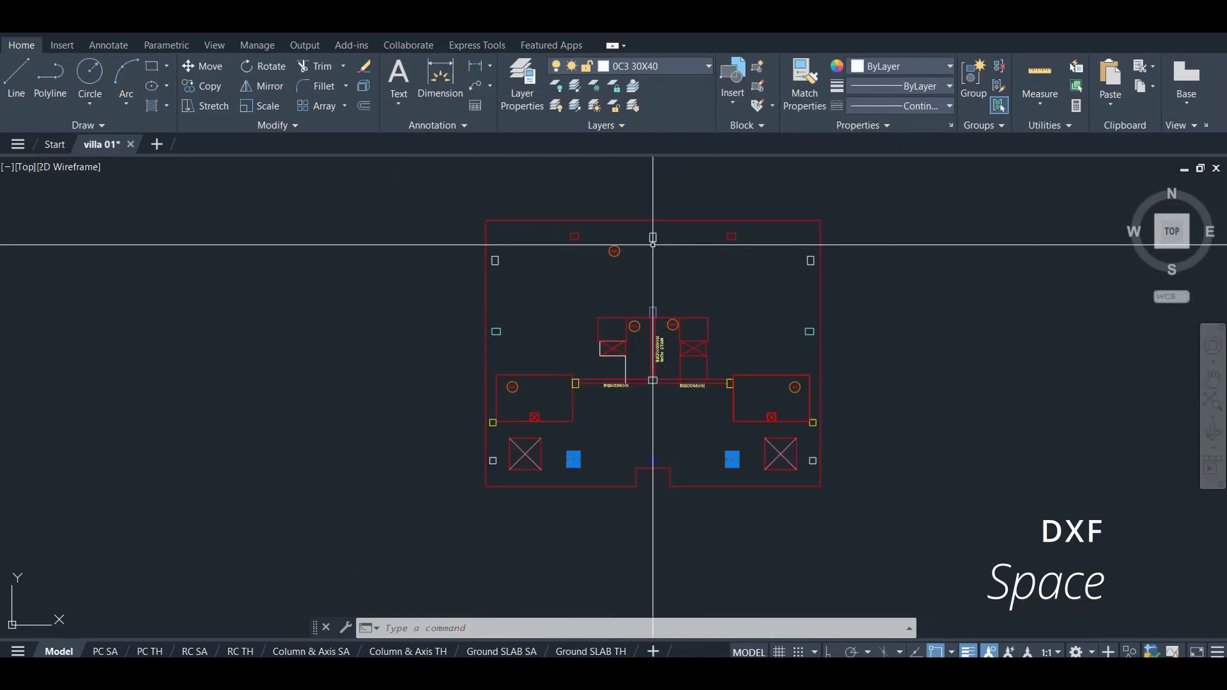
Draw a horizontal line about 988 units long on layer 0B1 20X60, midway between the edges of the right-hand beam B1.
scroll(651, 398, "up", 2)
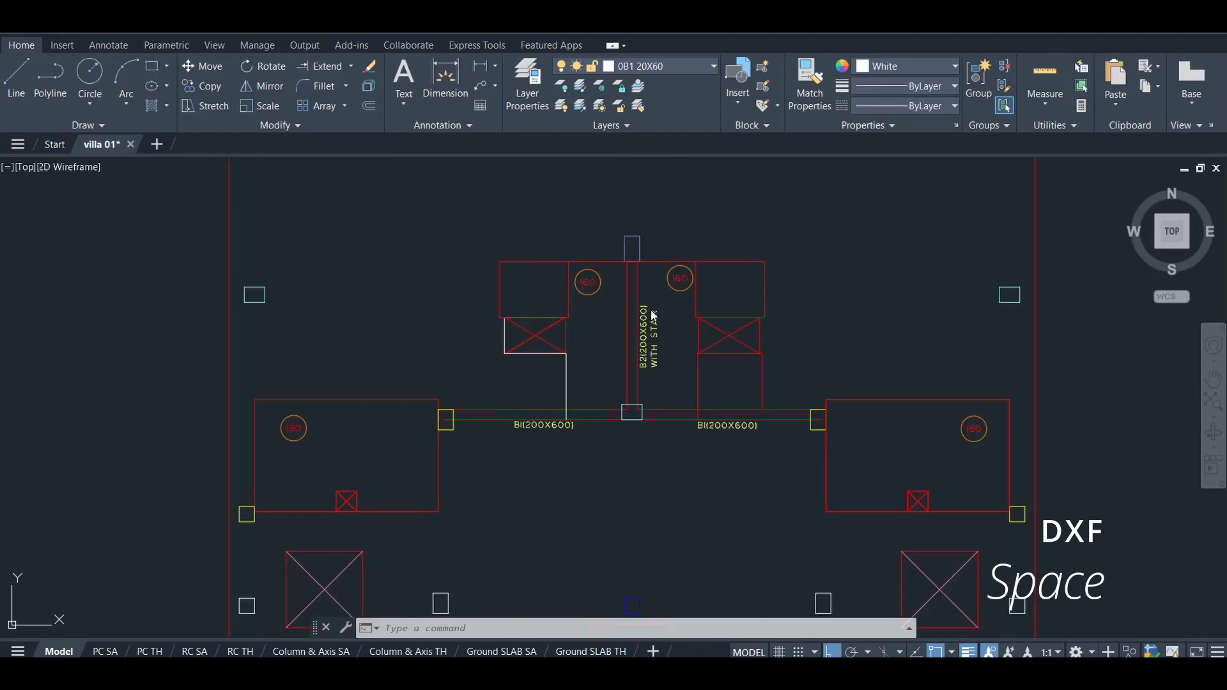
scroll(654, 316, "up", 6)
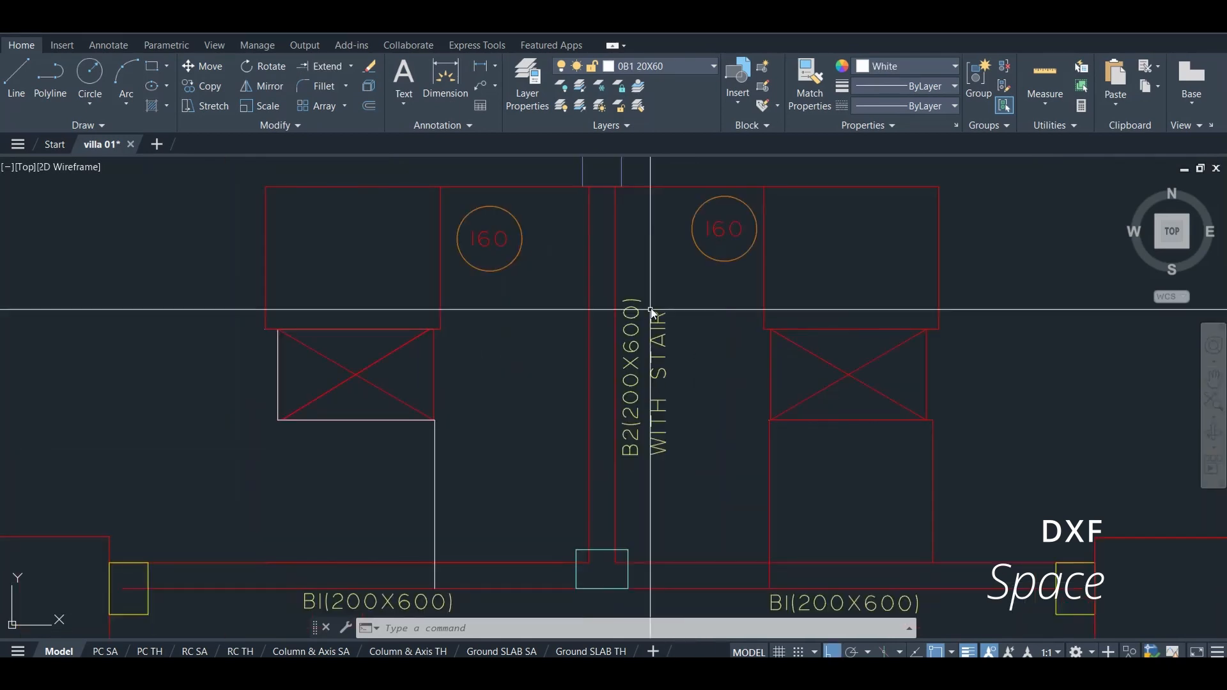
scroll(652, 296, "down", 3)
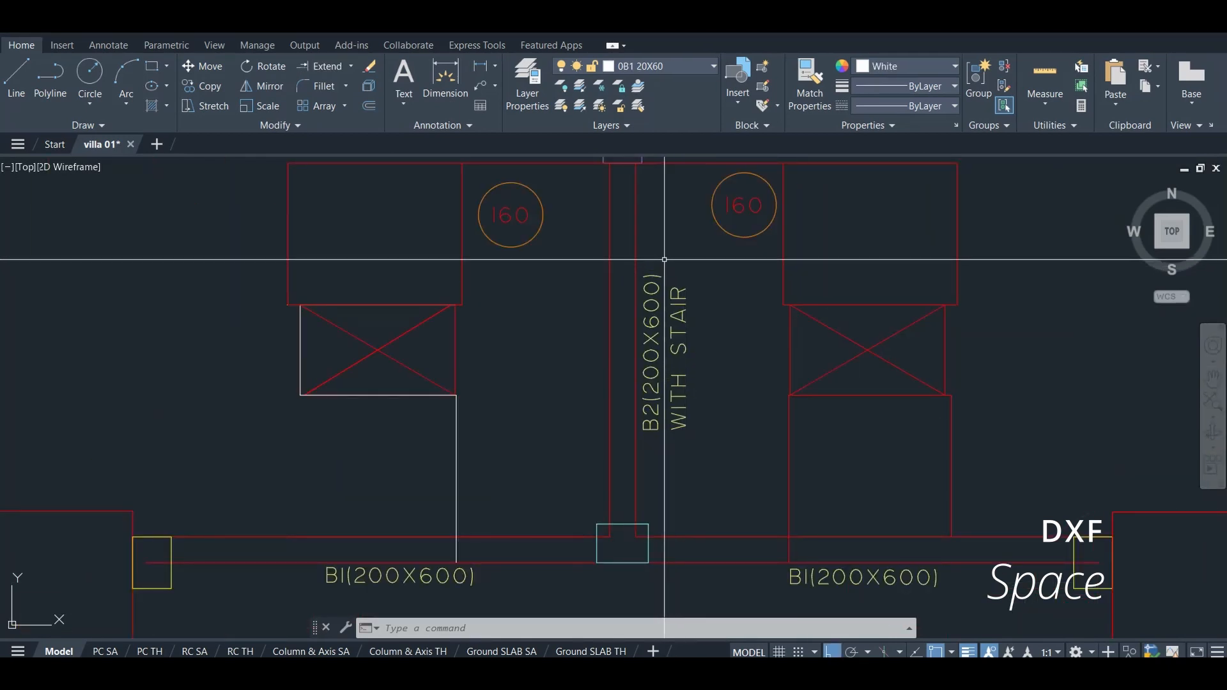
scroll(645, 259, "down", 2)
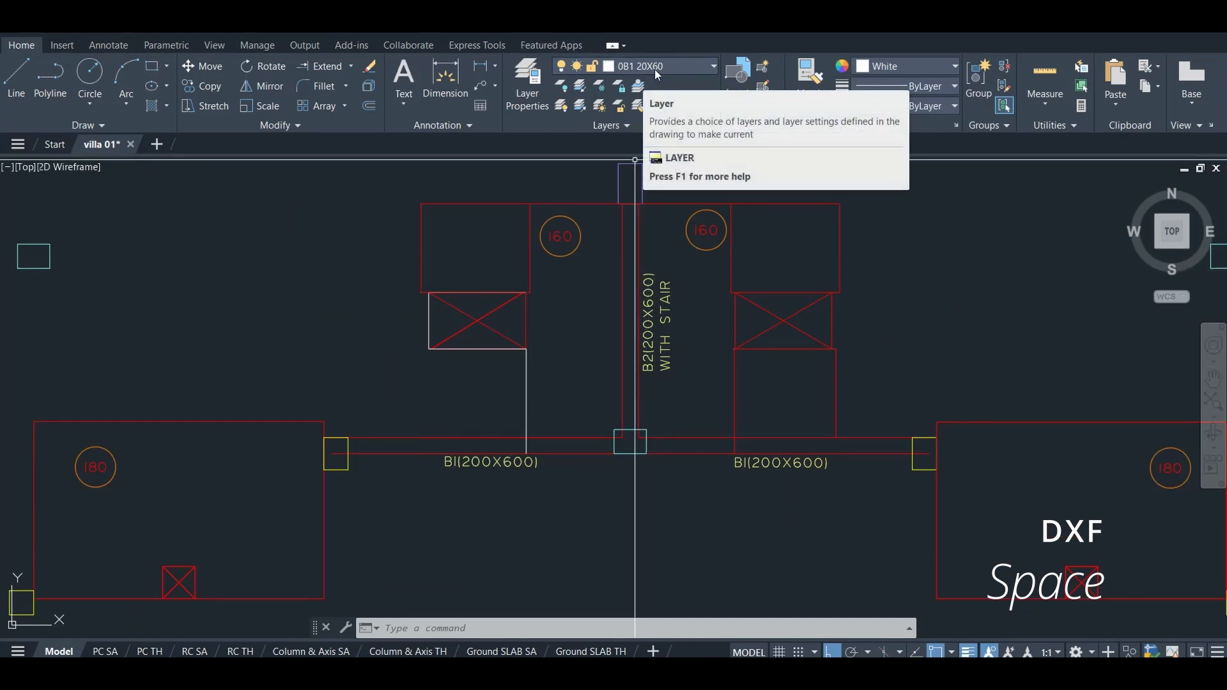
left_click(25, 91)
right_click(579, 373, "shift")
left_click(639, 323)
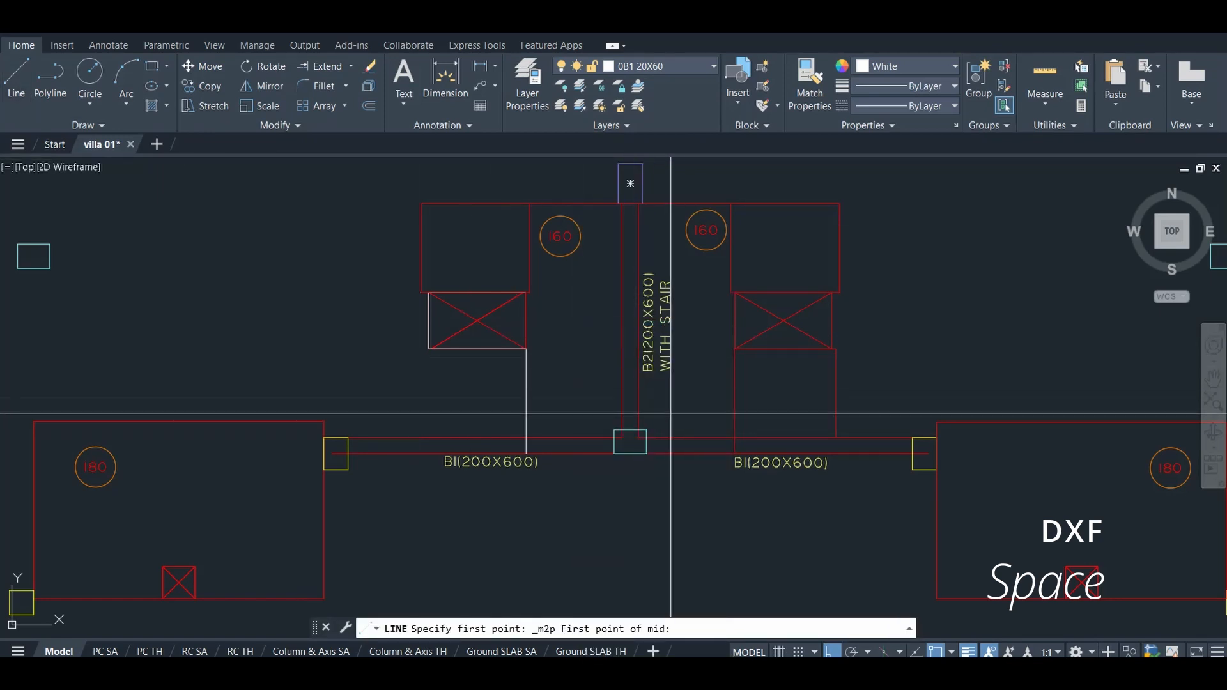
scroll(696, 455, "up", 3)
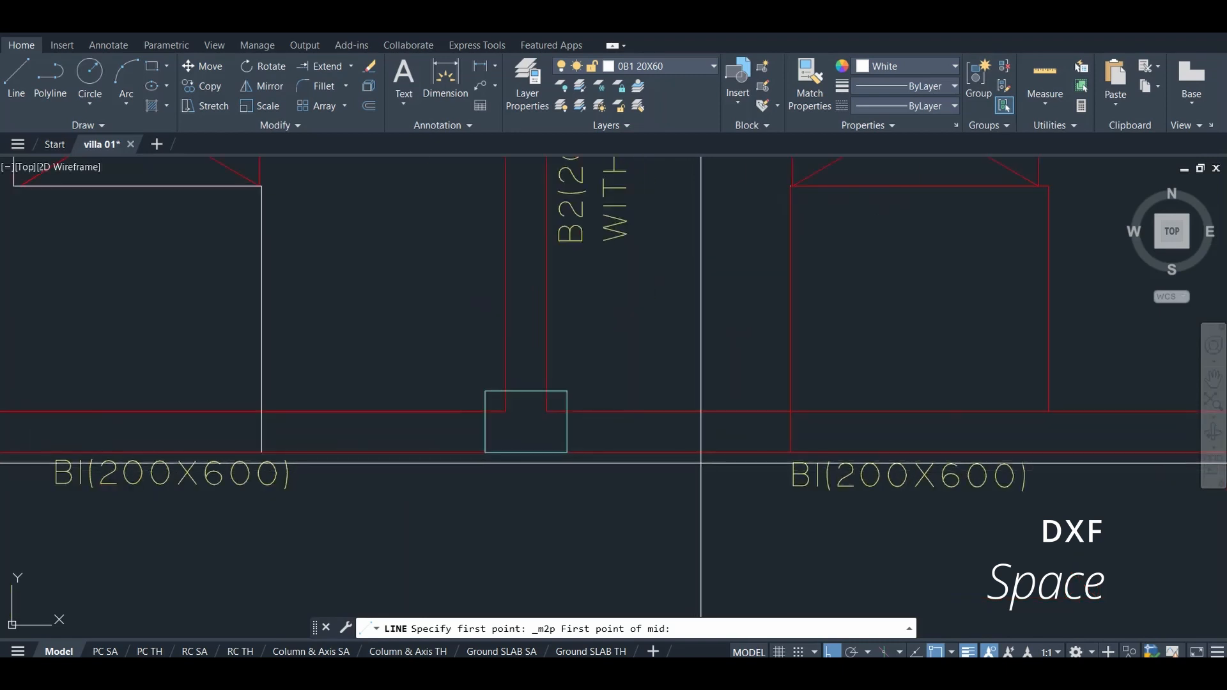
left_click(702, 411)
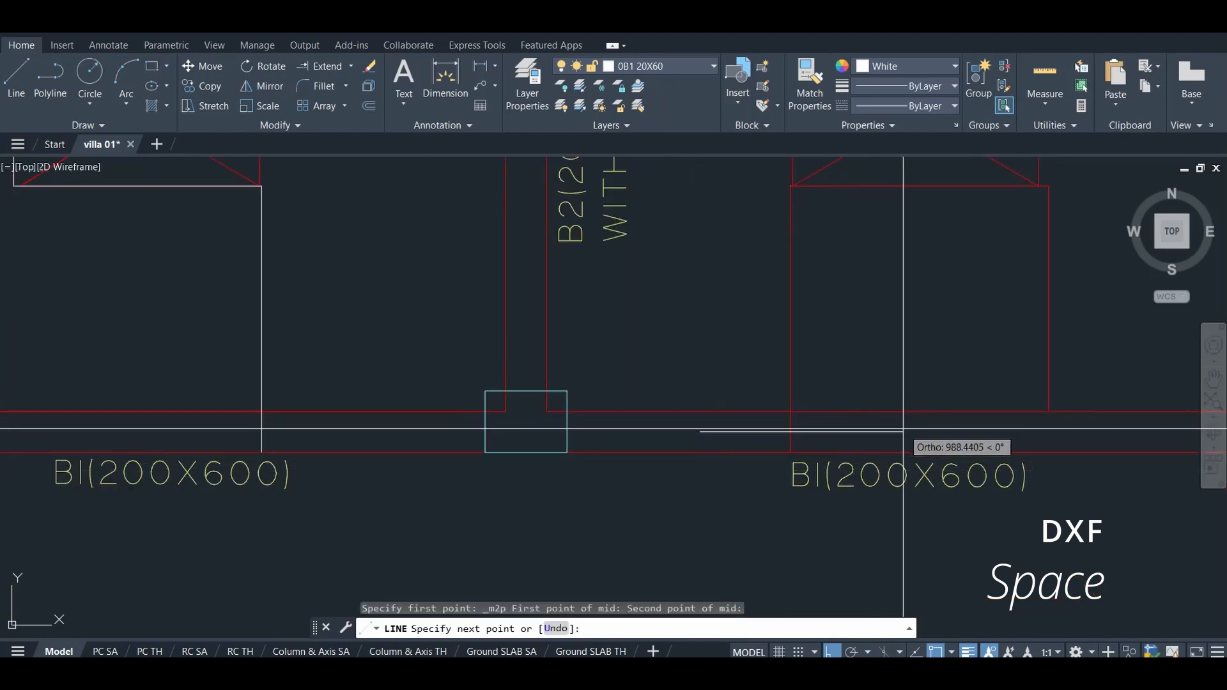
left_click(903, 432)
key("Escape")
Trim the stair outline lines where they run across the B1 beams.
key("Return")
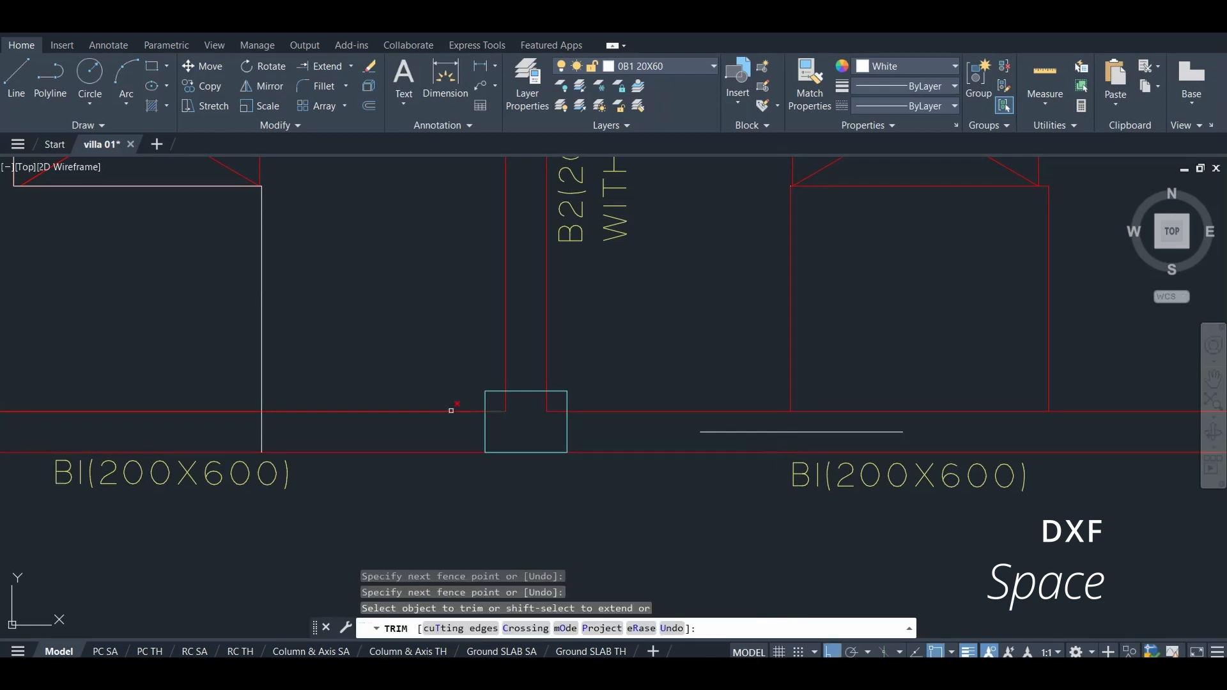
scroll(748, 416, "down", 2)
scroll(455, 417, "up", 4)
scroll(447, 422, "down", 5)
scroll(718, 393, "up", 3)
key("Escape")
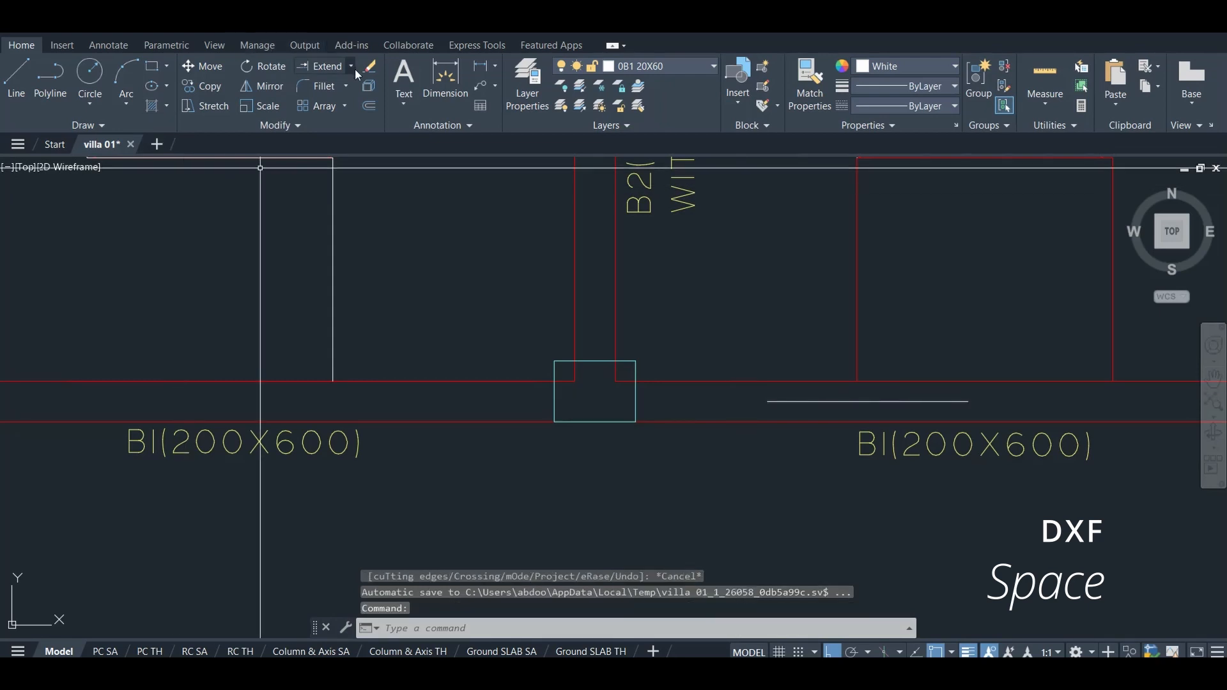
Extend the B1 centerline leftward through the middle column to its far face and try extending its right end.
left_click(328, 67)
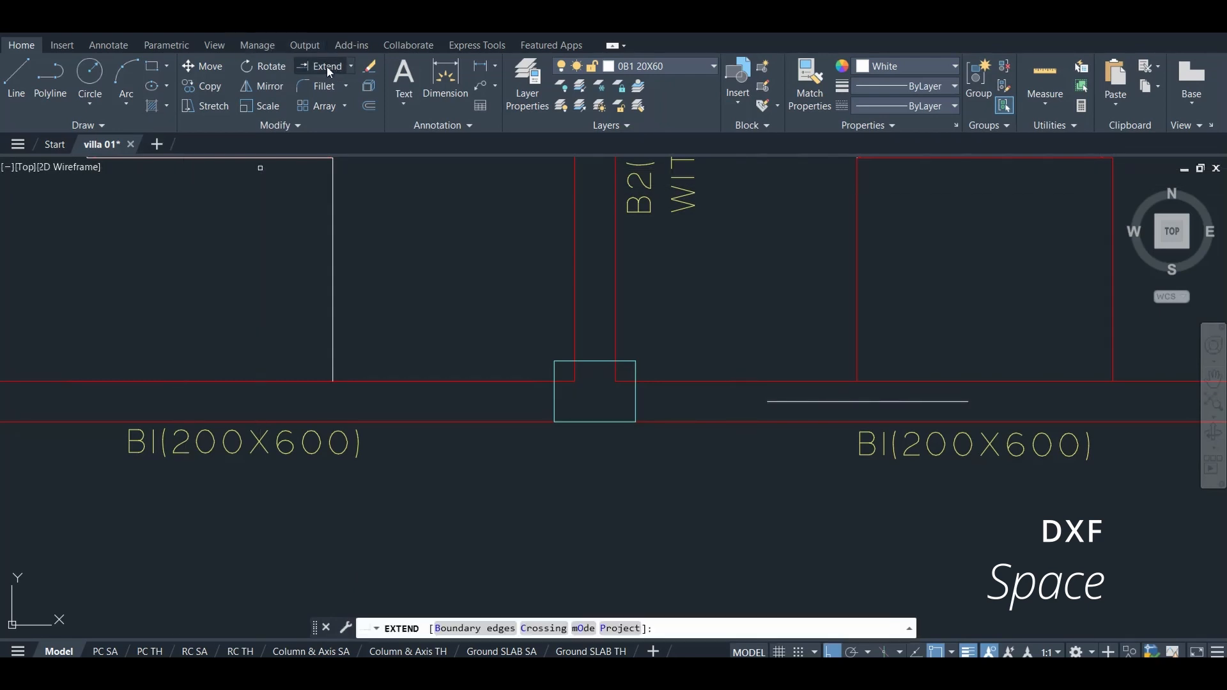
left_click(790, 401)
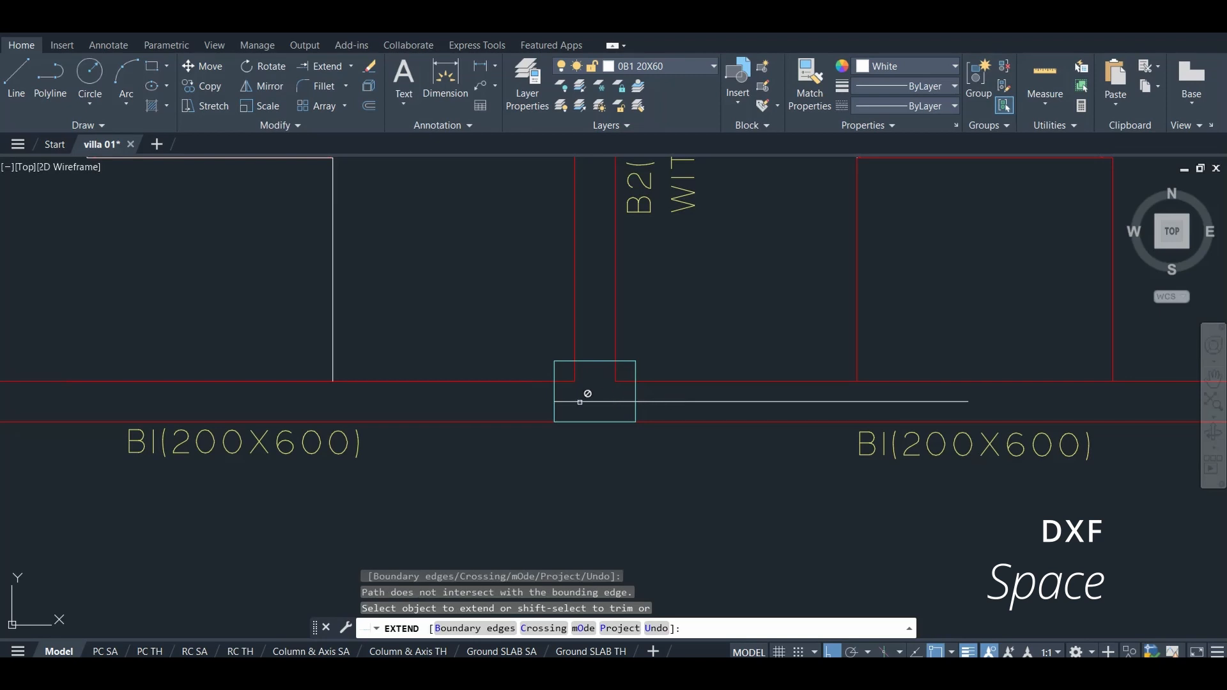
left_click(958, 405)
left_click(941, 402)
left_click_drag(915, 408, 816, 399)
key("Escape")
Stretch the right end of the B1 centerline into the yellow column at the right end of the beam.
scroll(734, 392, "down", 2)
scroll(864, 400, "up", 4)
key("Escape")
left_click(896, 383)
left_click(877, 388)
left_click(916, 387)
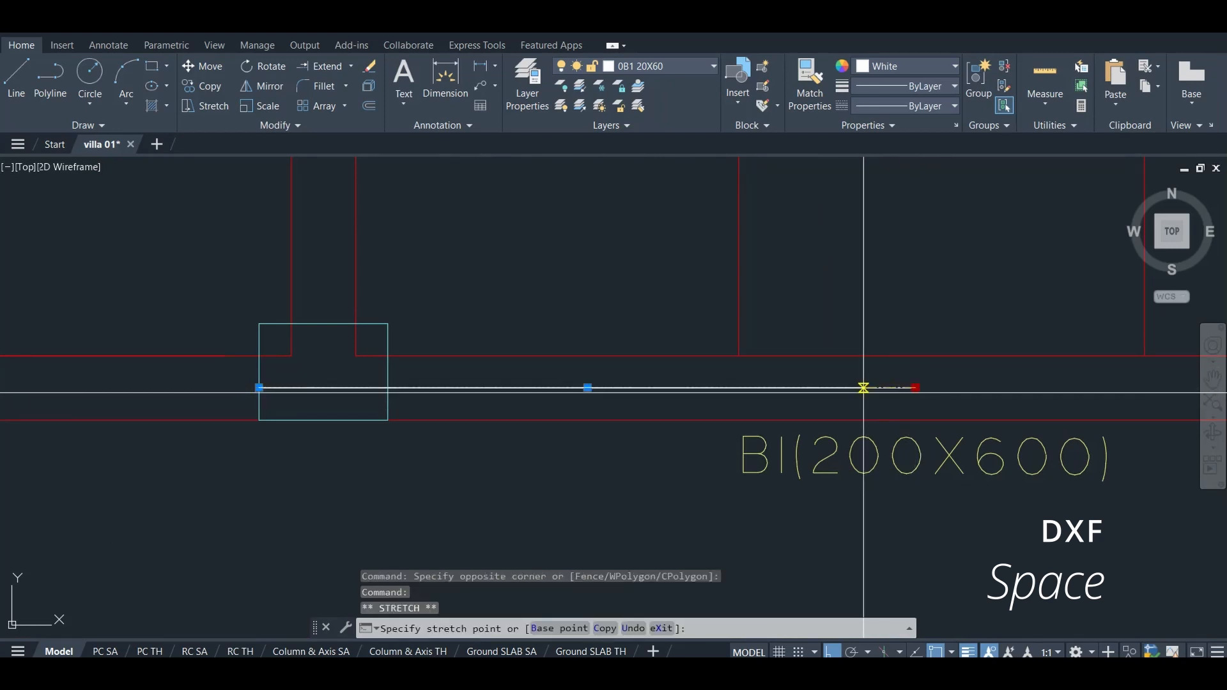
scroll(866, 386, "down", 3)
scroll(1019, 397, "up", 3)
left_click(1007, 377)
key("Escape")
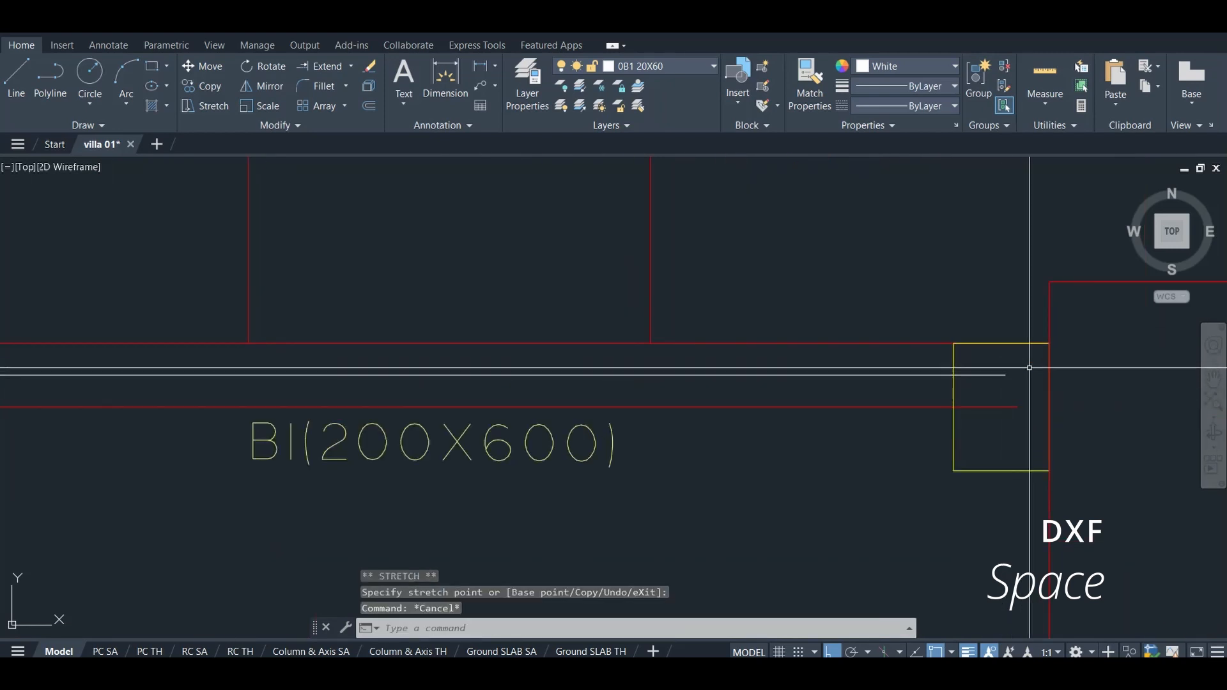
Stretch the left end of the B1 centerline along the left-hand beam B1 toward the column at its far end.
scroll(1027, 375, "down", 4)
left_click(553, 372)
left_click(551, 369)
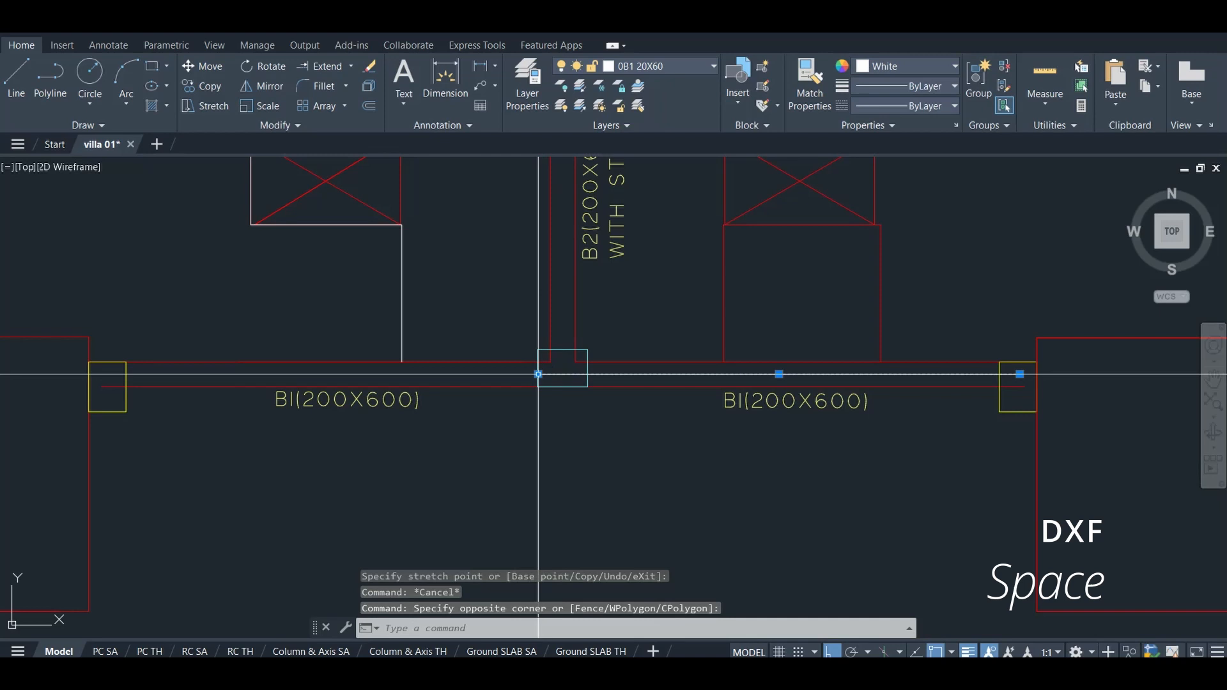
left_click(562, 373)
scroll(117, 370, "up", 4)
key("Escape")
scroll(140, 369, "down", 5)
scroll(384, 332, "up", 4)
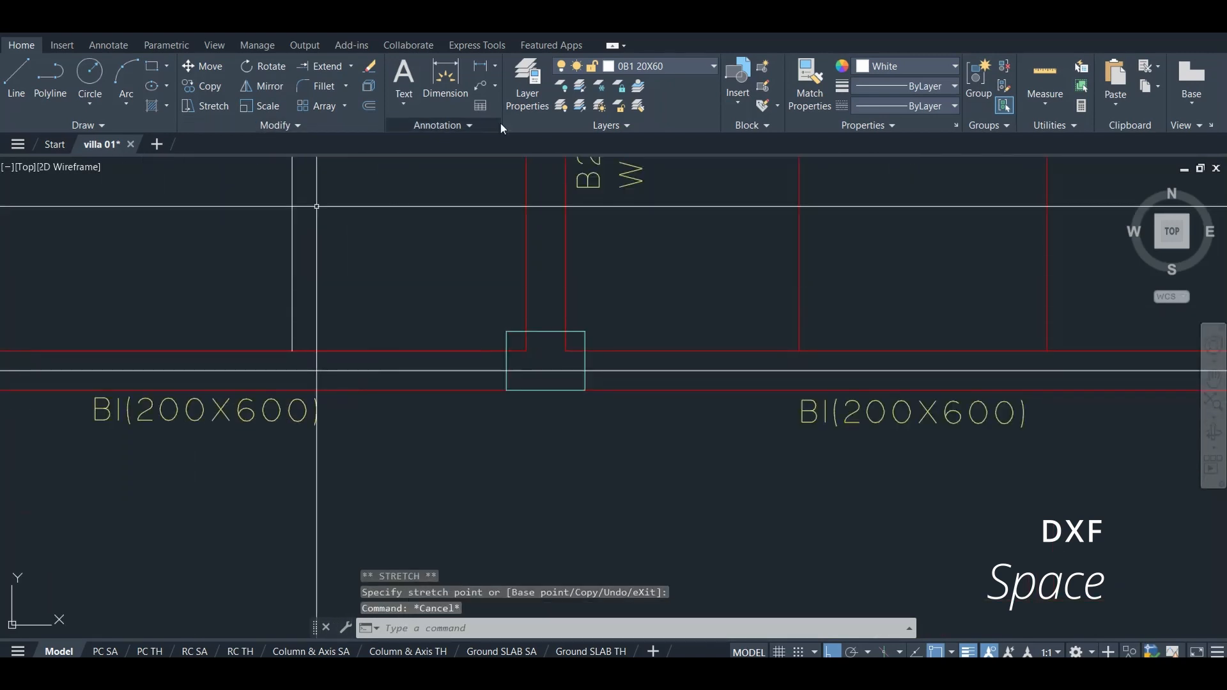
Make layer 0B2 20X60 current and draw a short vertical line midway between the two edges of the B2 stair beam.
left_click(650, 71)
left_click(654, 95)
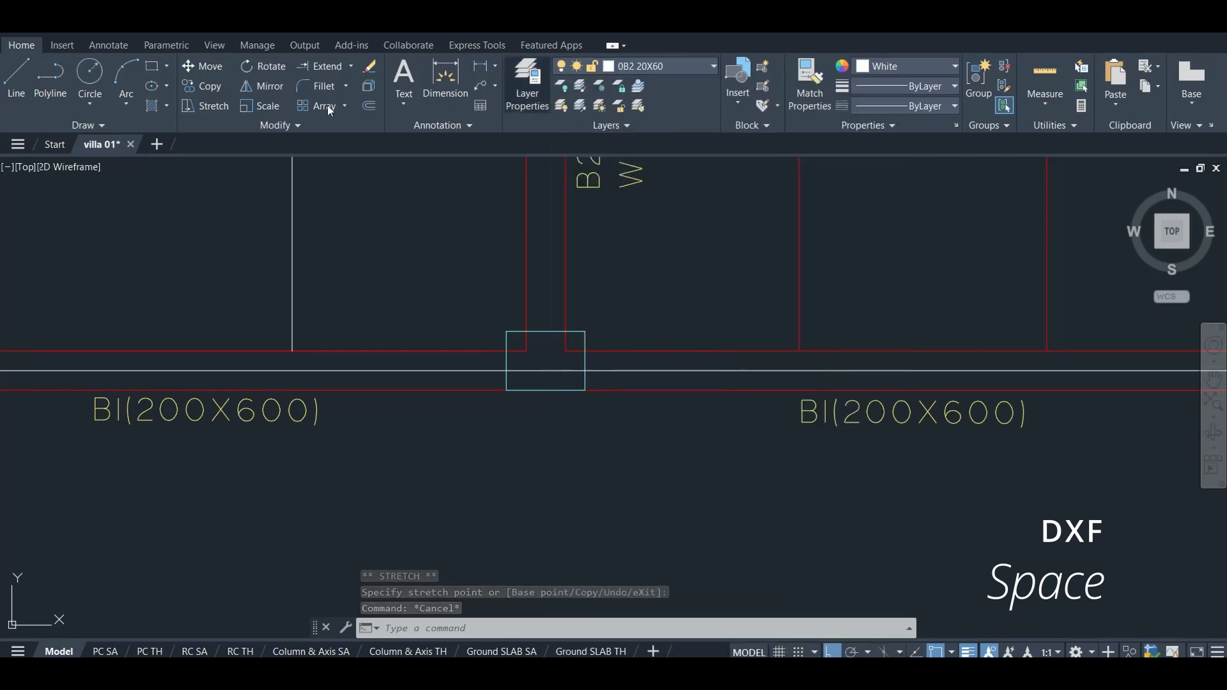
left_click(15, 83)
scroll(520, 293, "down", 4)
scroll(513, 272, "up", 4)
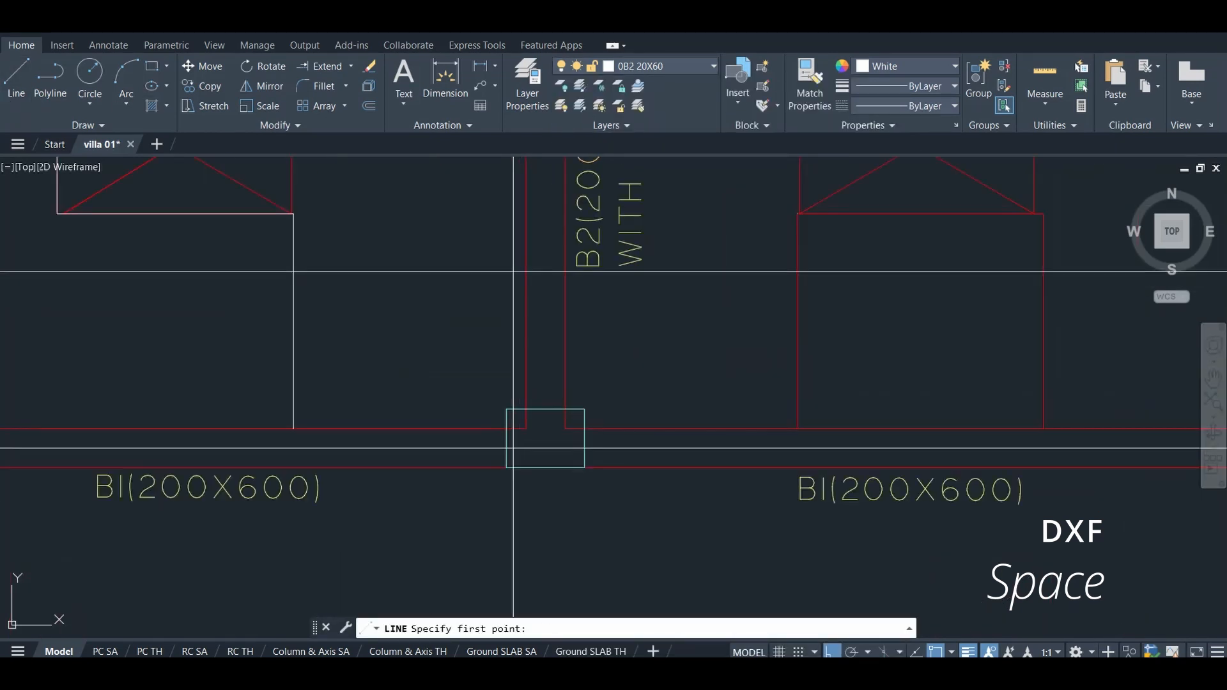
right_click(482, 262, "shift")
left_click(519, 302)
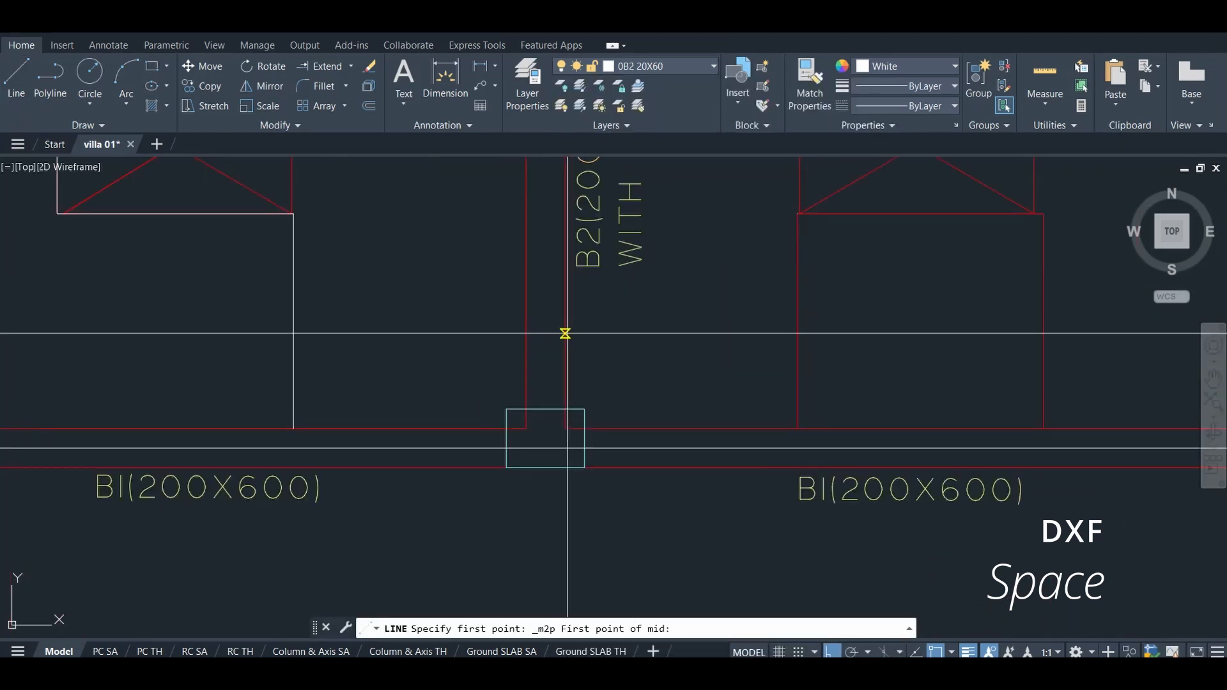
left_click(543, 441)
scroll(543, 441, "up", 4)
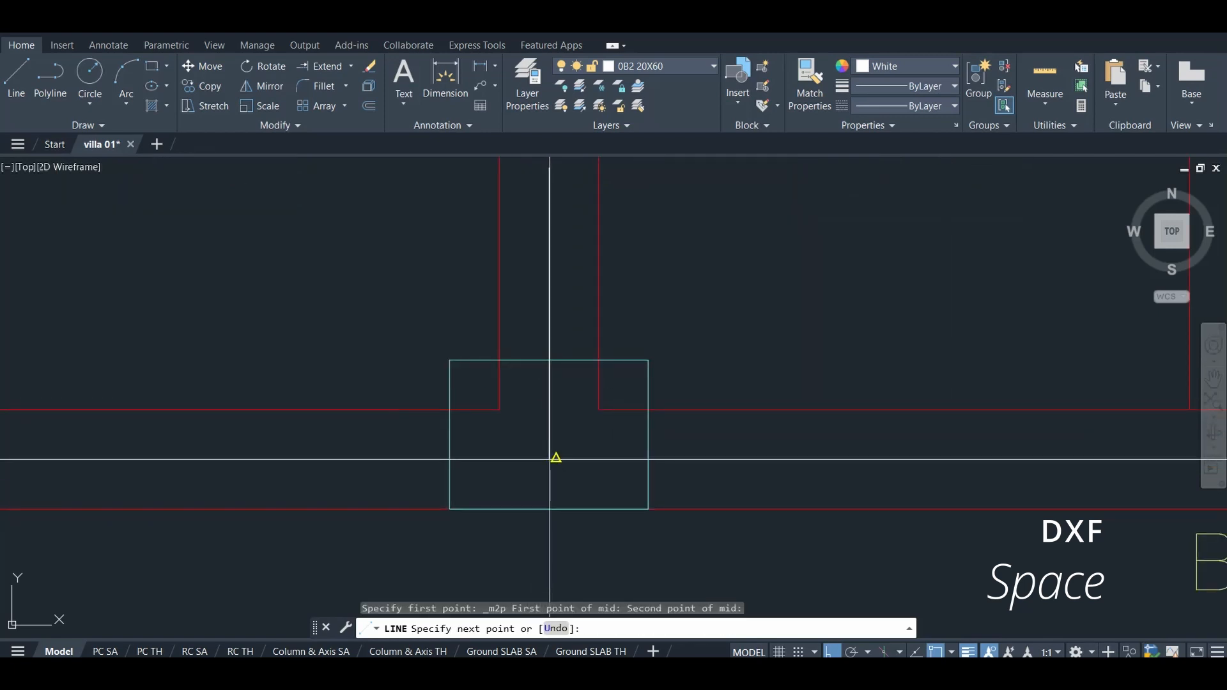
left_click(551, 344)
key("Escape")
scroll(555, 351, "down", 4)
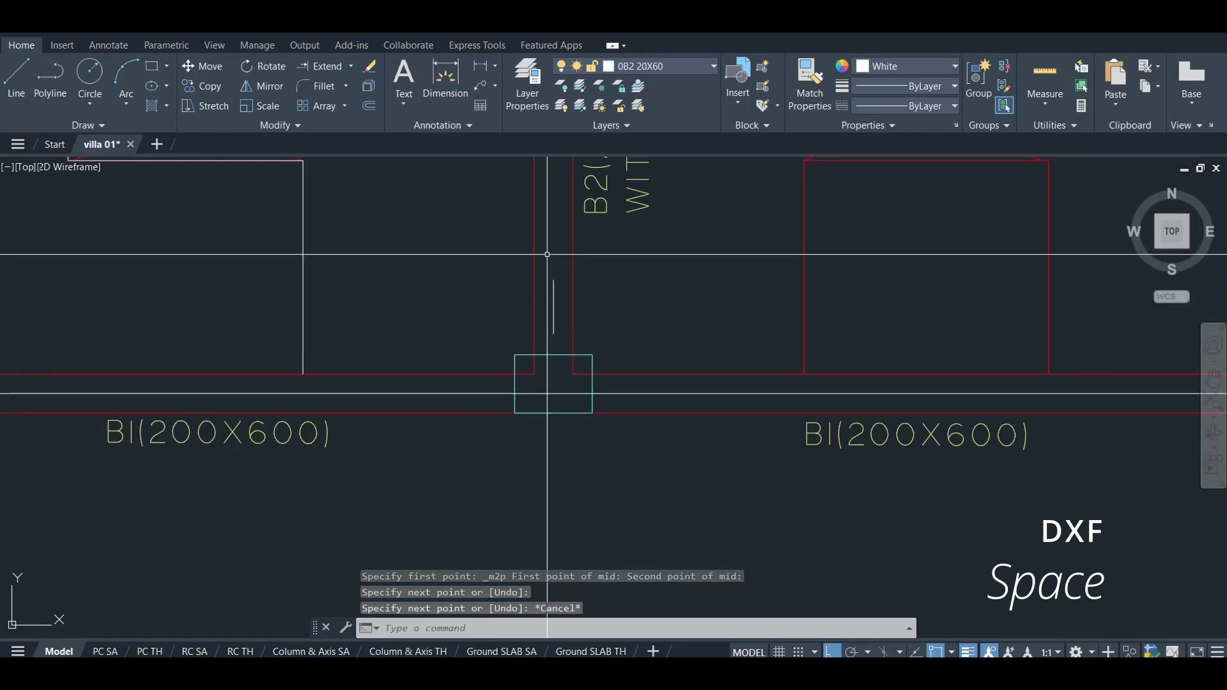
Extend the short B2 centerline down through the middle column to the B1 centerline and try extending its upper end.
left_click(319, 66)
left_click(556, 318)
left_click(559, 343)
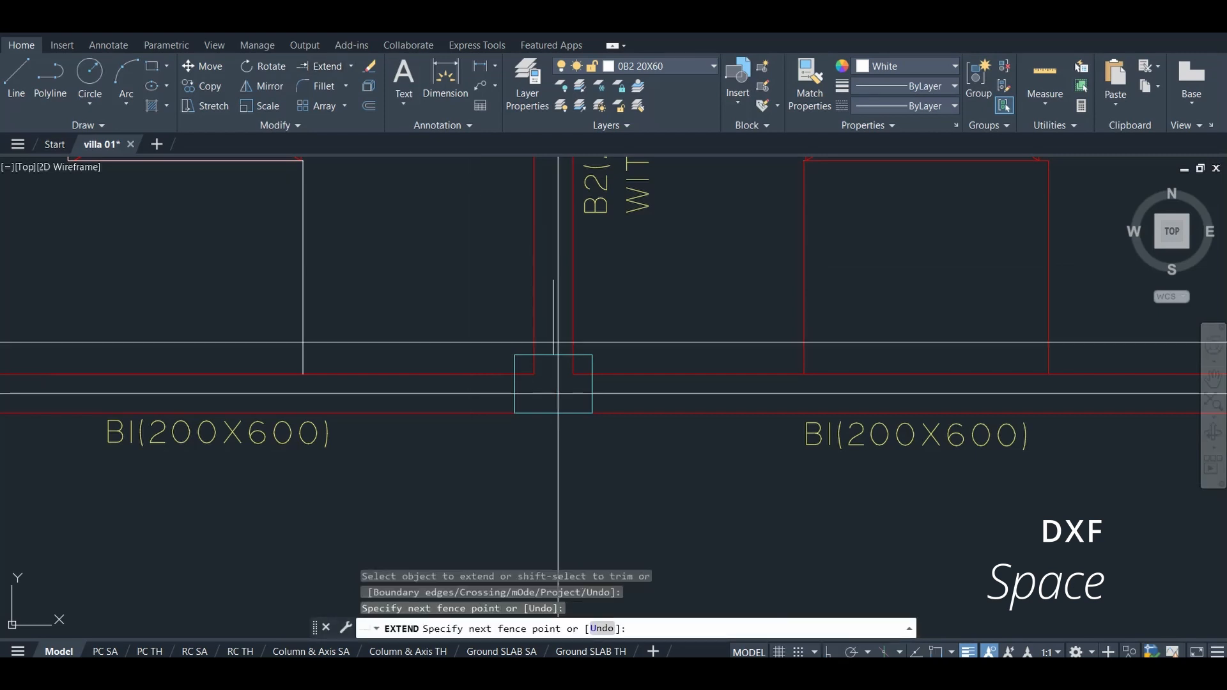
left_click(548, 343)
scroll(561, 379, "down", 6)
scroll(563, 367, "up", 6)
left_click_drag(548, 326, 547, 316)
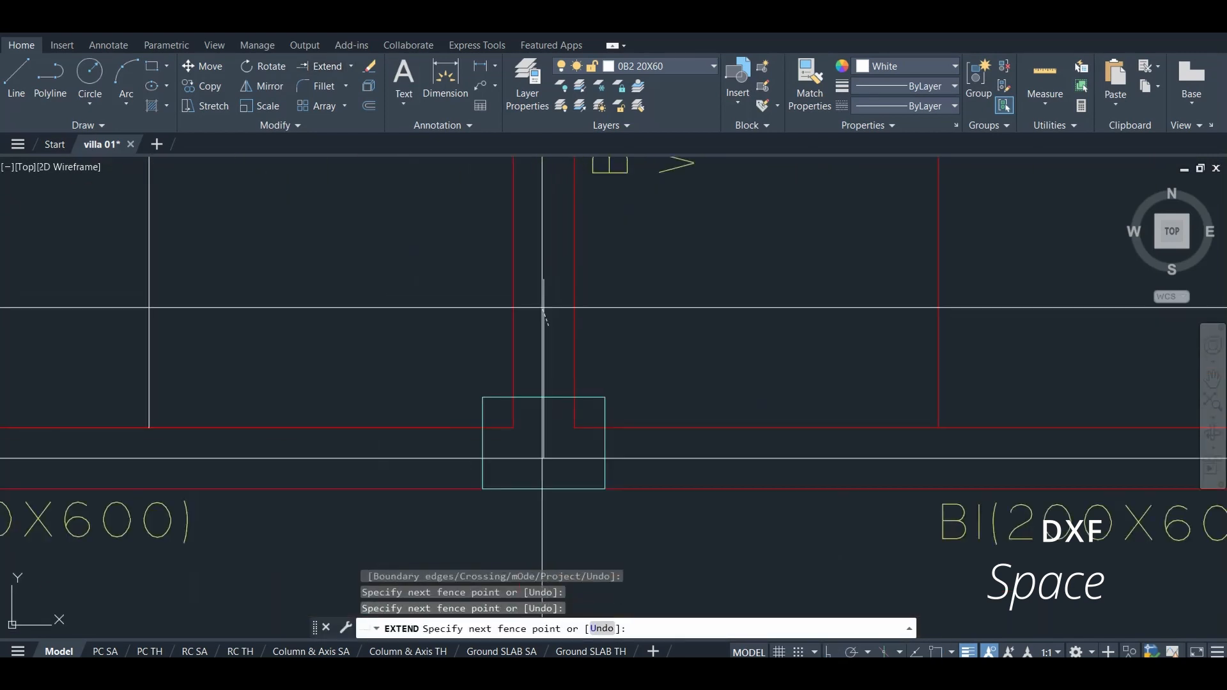
key("Return")
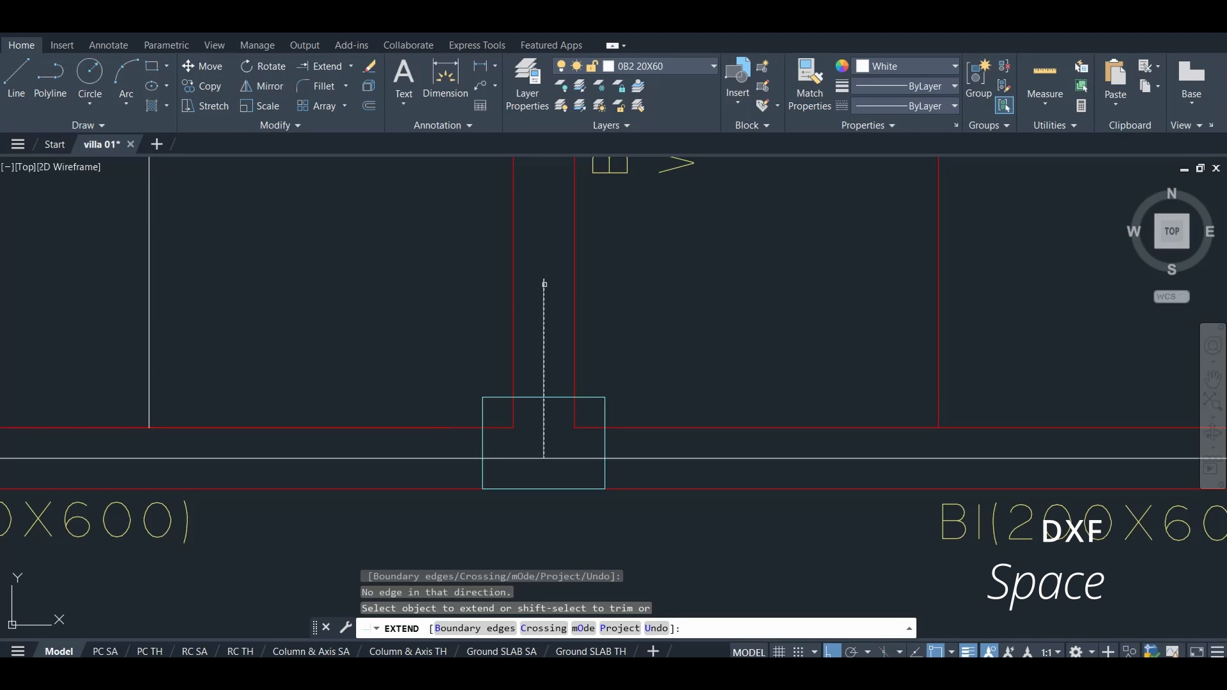
key("Escape")
Stretch the upper end of the B2 centerline up into the column at the far end of the stair beam.
left_click(548, 282)
left_click(542, 290)
left_click(544, 280)
scroll(540, 307, "down", 7)
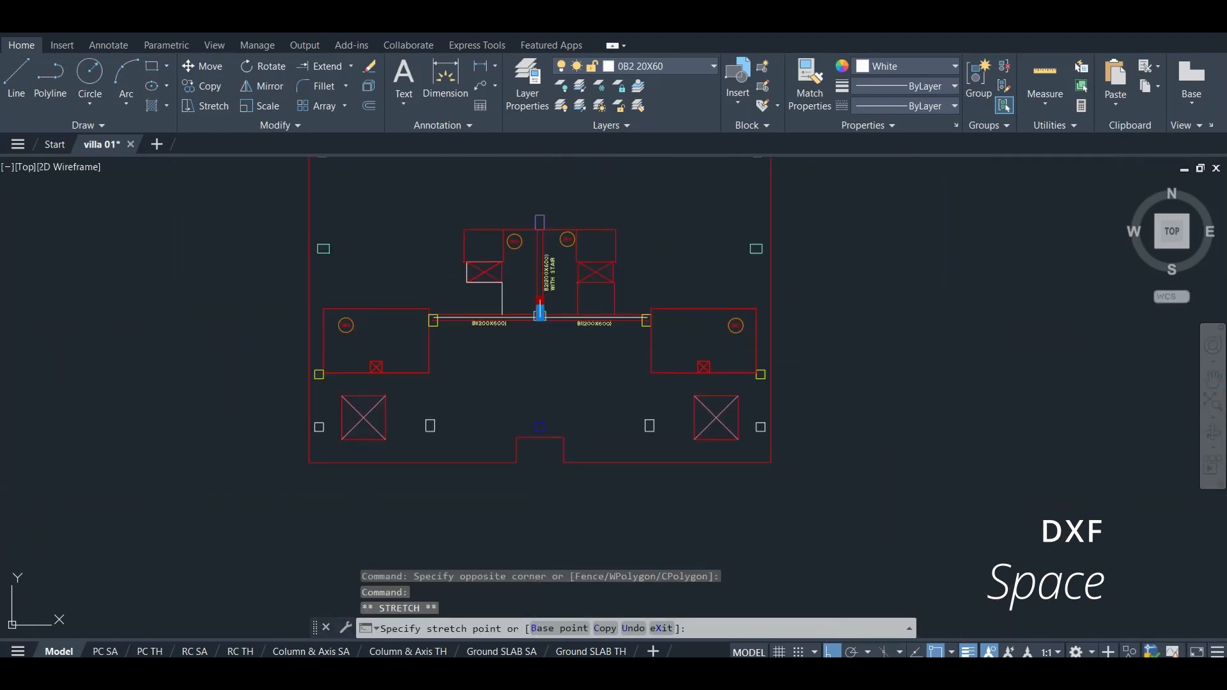
scroll(537, 224, "up", 5)
key("Escape")
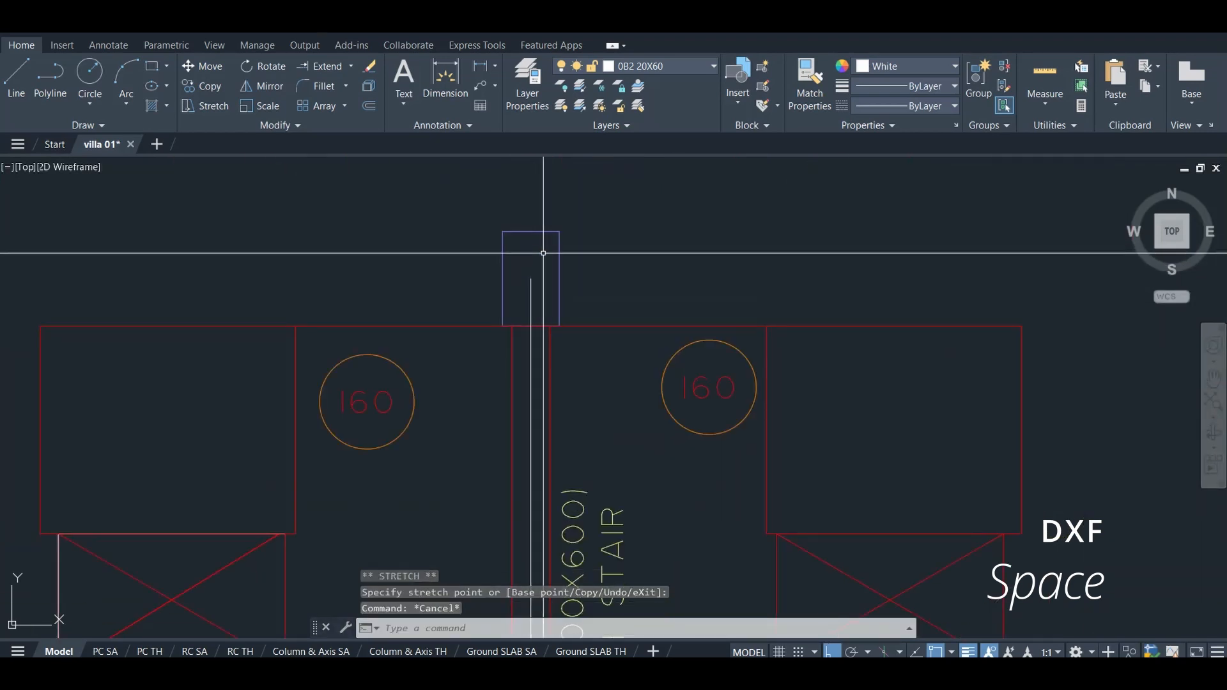
Delete the red outline lines of the left-hand B1 beam, keeping its centerline.
scroll(543, 256, "down", 5)
scroll(490, 403, "up", 3)
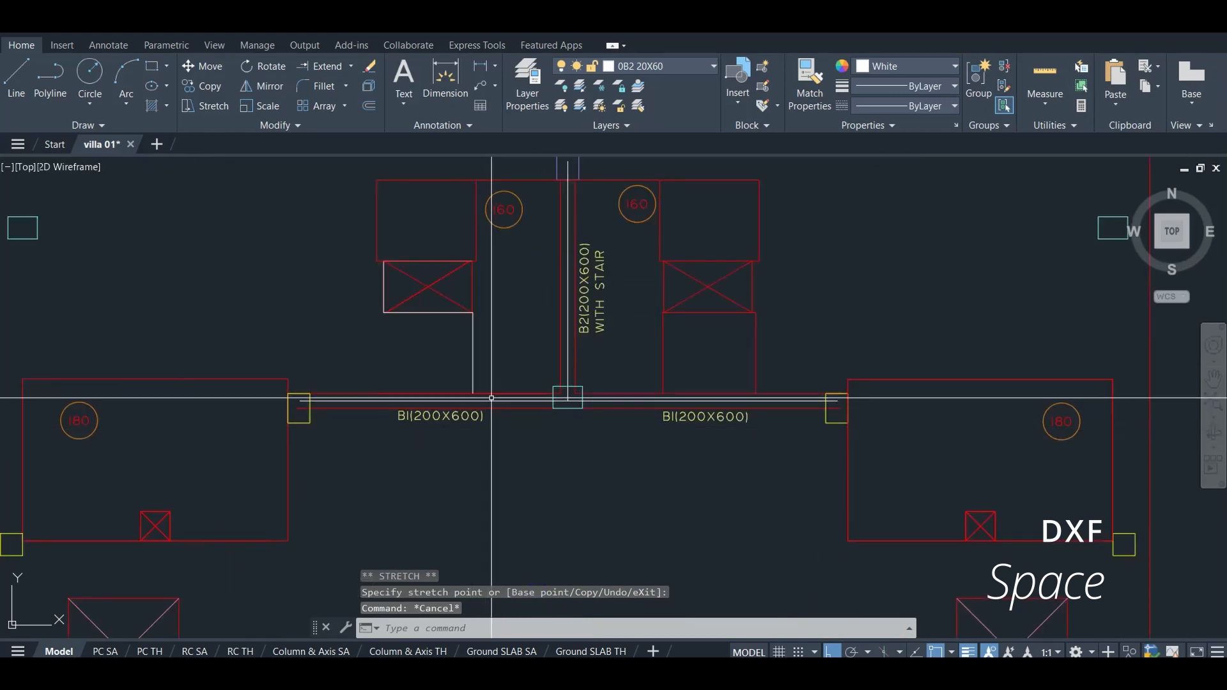
scroll(511, 401, "up", 4)
left_click(545, 397)
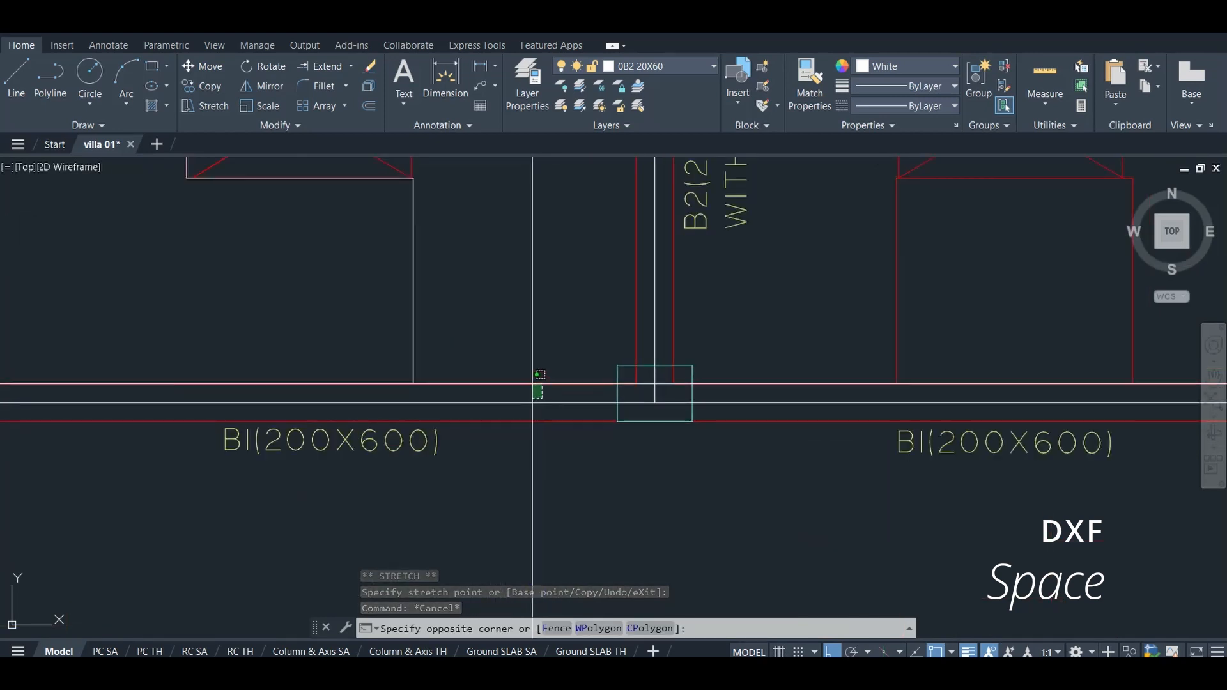
left_click(533, 382)
left_click(558, 415)
left_click(542, 435)
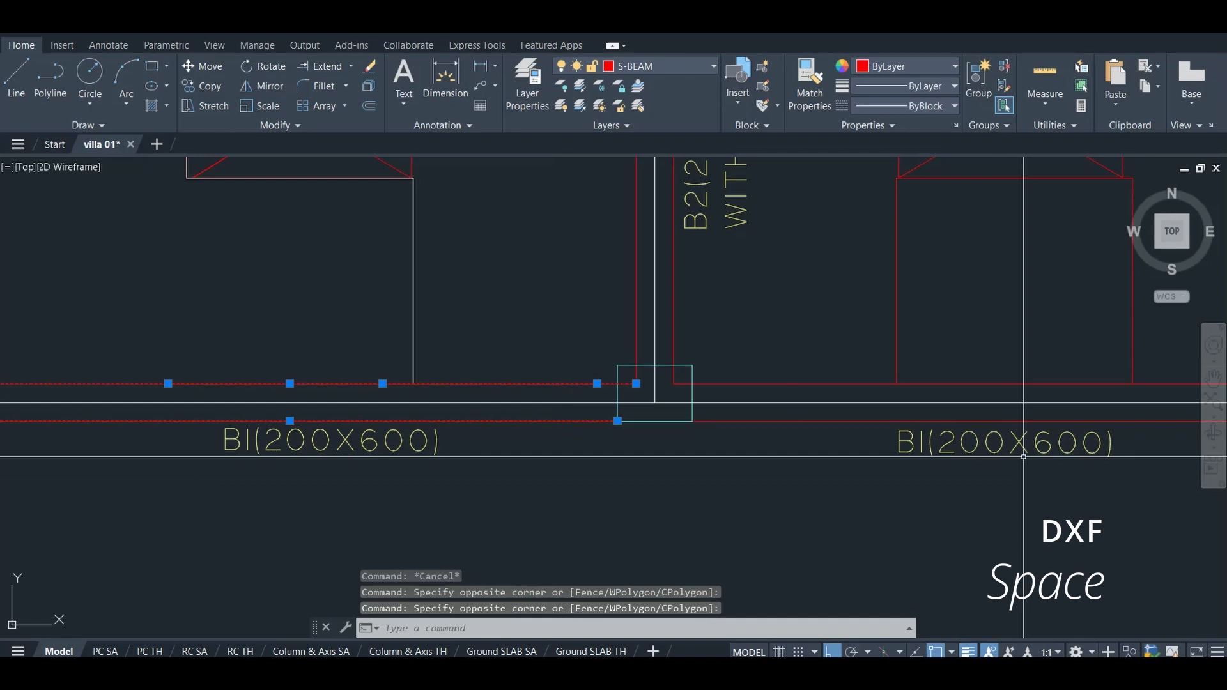
key("Delete")
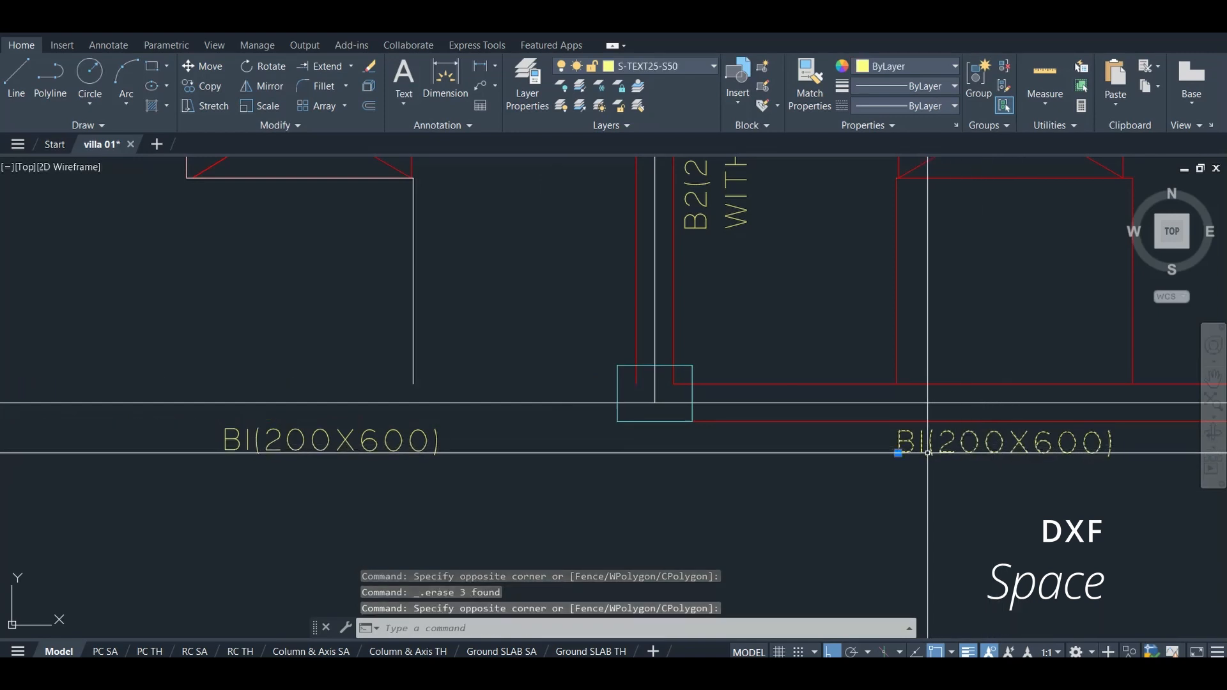
Delete the B1(200X600) labels and the red outline lines of the right-hand B1 beam.
left_click(471, 438)
left_click(391, 449)
key("Delete")
left_click(805, 409)
left_click(778, 430)
key("Delete")
left_click(782, 391)
left_click(766, 375)
key("Delete")
scroll(766, 376, "down", 4)
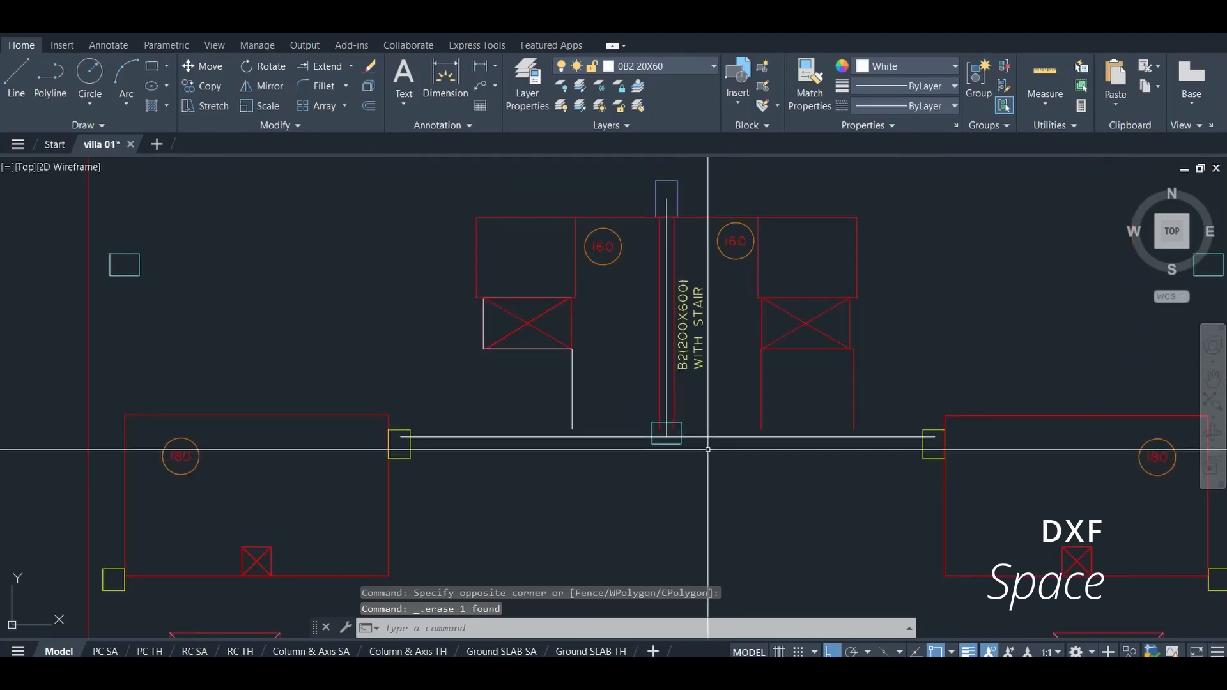
Delete the two red edge lines of the B2 beam on either side of its centerline.
scroll(814, 399, "up", 2)
scroll(752, 400, "down", 2)
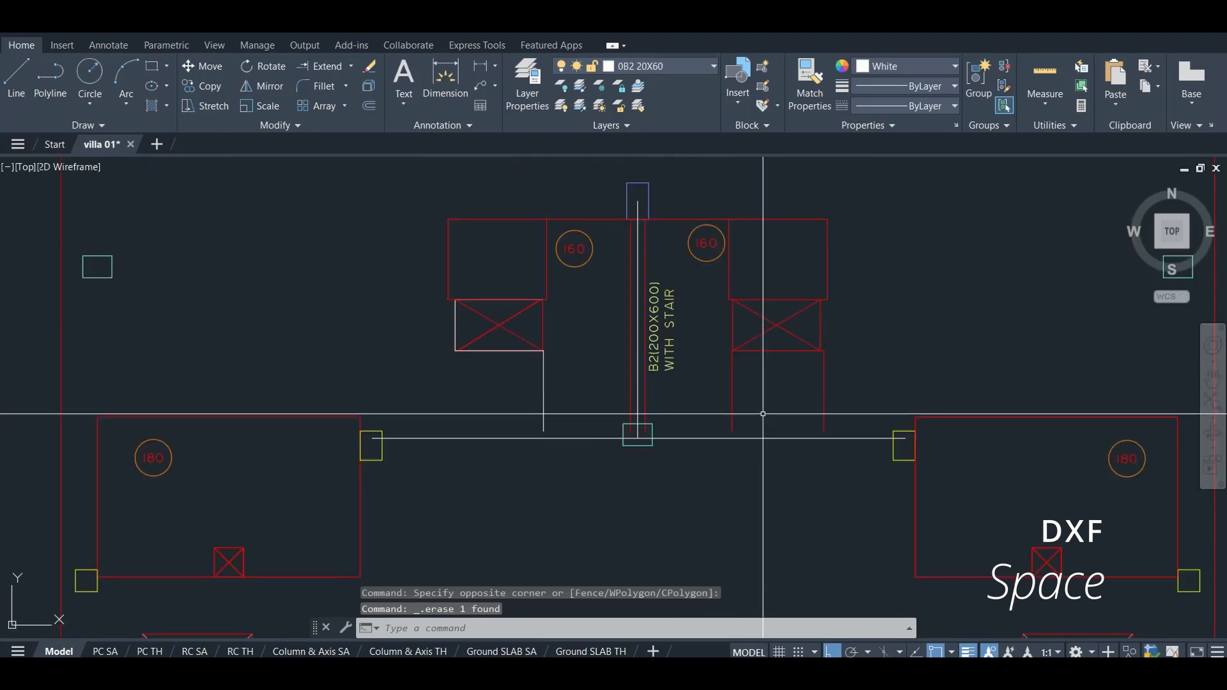
scroll(743, 395, "down", 2)
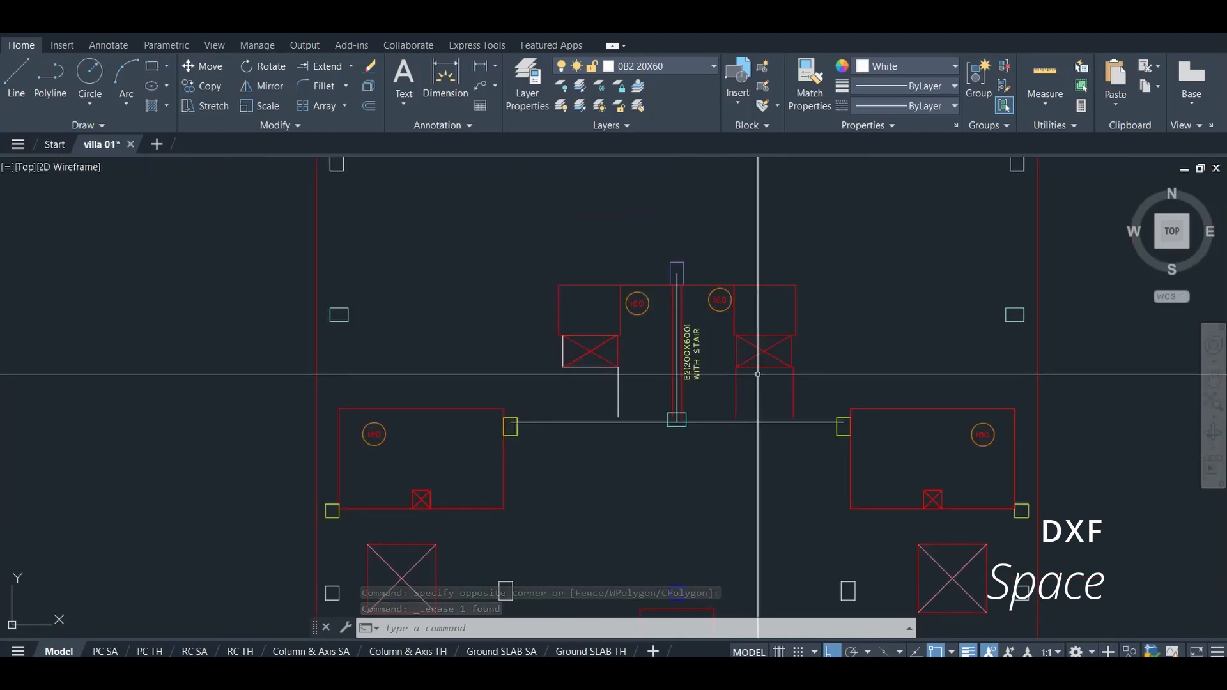
scroll(755, 364, "up", 6)
left_click(670, 300)
left_click(669, 300)
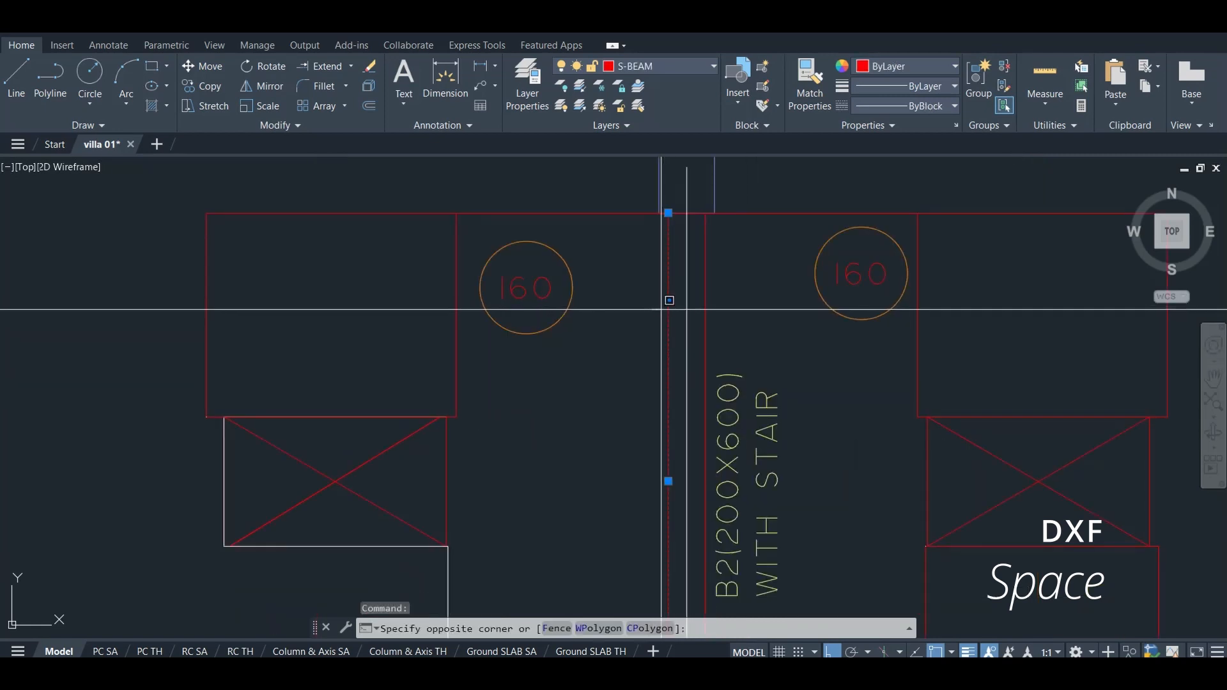
key("Delete")
left_click(718, 288)
left_click(702, 299)
key("Delete")
Move the middle 40X30 column by its center onto the intersection of the B1 and B2 centerlines.
scroll(719, 307, "down", 4)
scroll(716, 275, "up", 2)
scroll(718, 450, "down", 3)
scroll(685, 447, "up", 5)
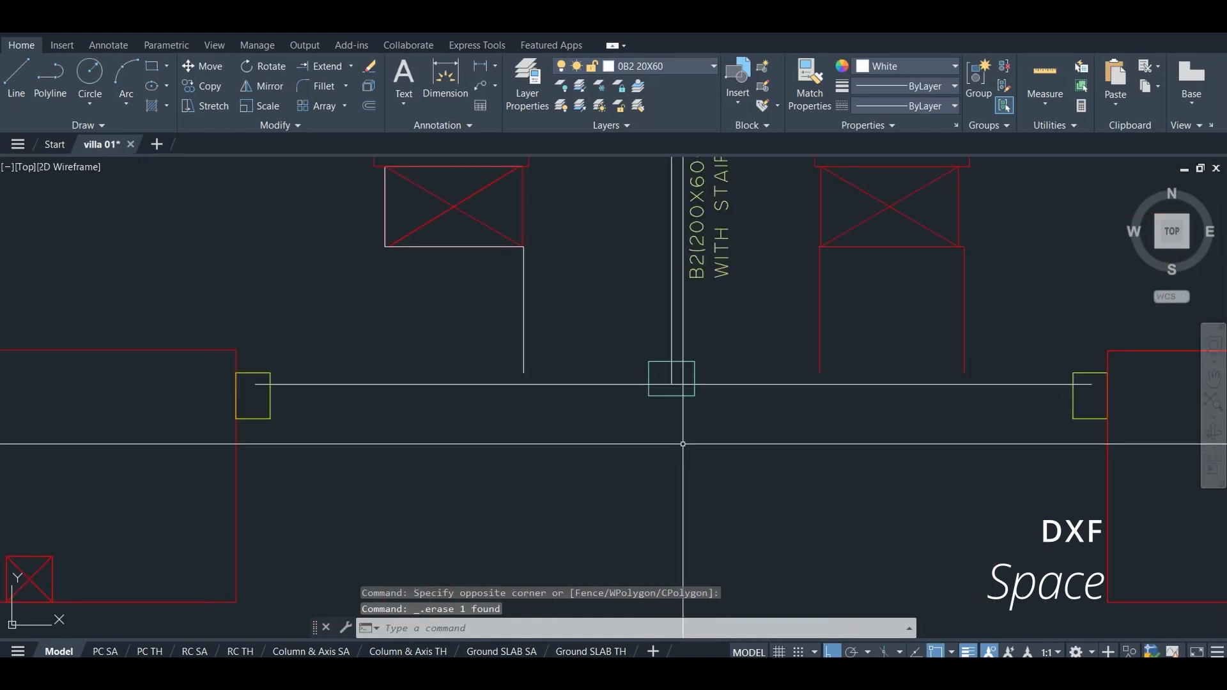
scroll(663, 352, "up", 4)
left_click(716, 256)
left_click(696, 309)
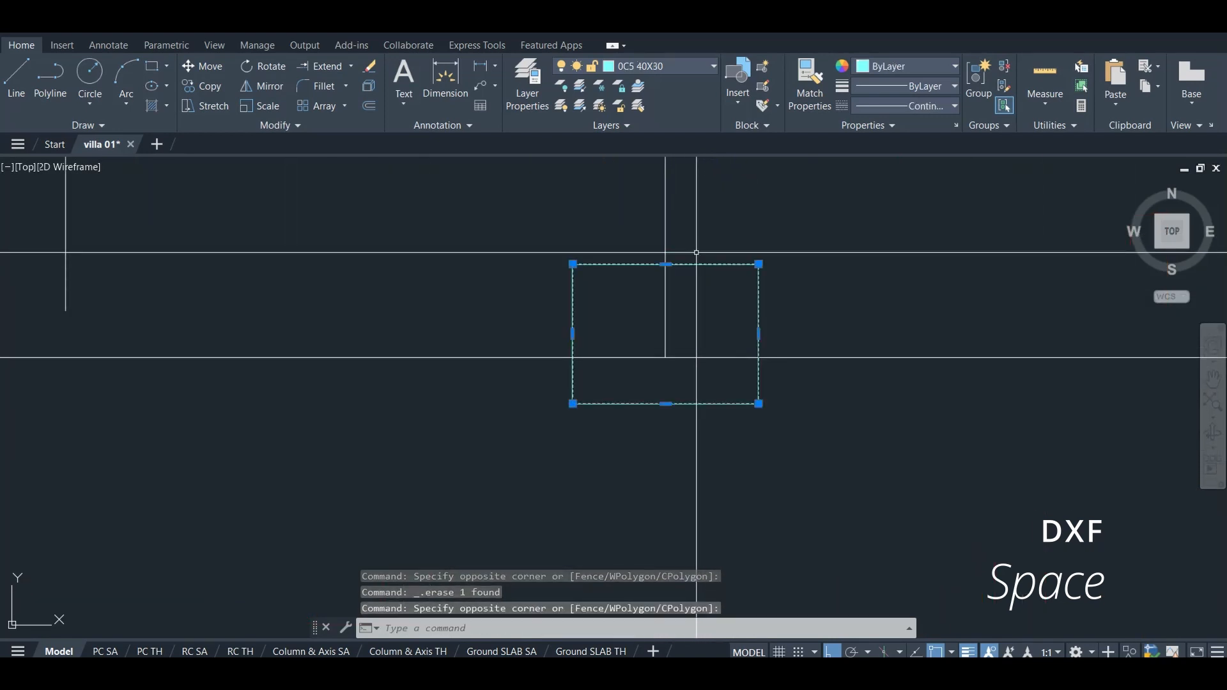
scroll(672, 289, "down", 3)
left_click(204, 66)
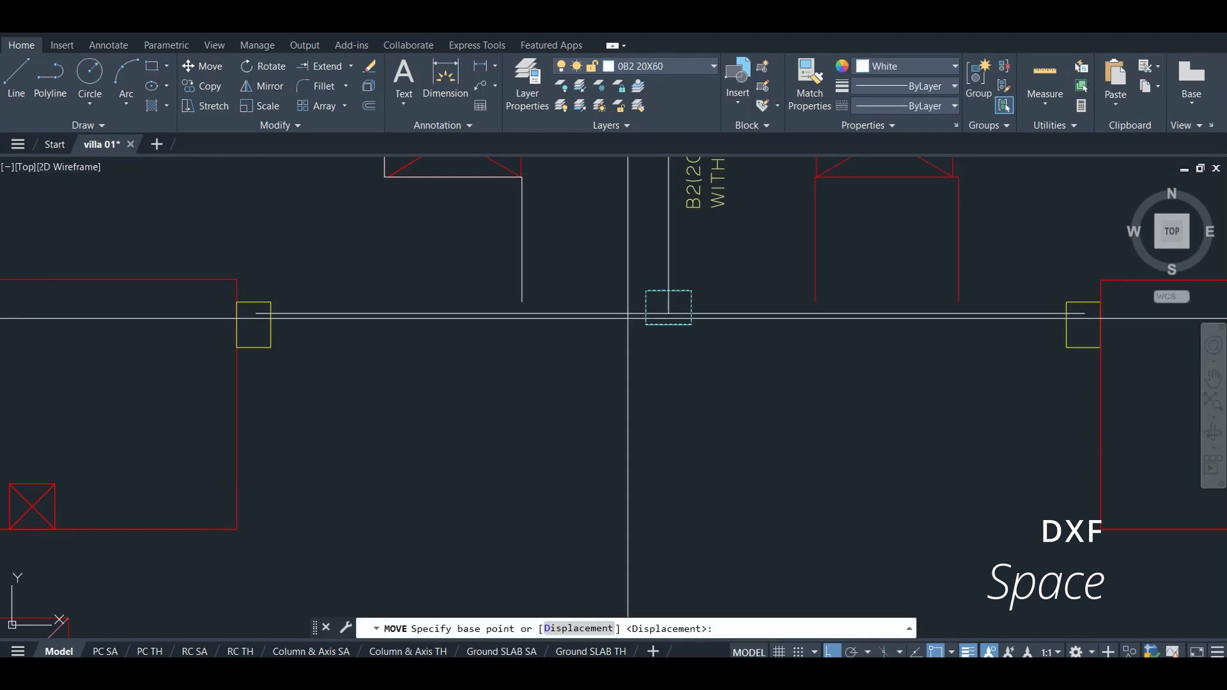
scroll(668, 307, "up", 2)
scroll(668, 313, "down", 2)
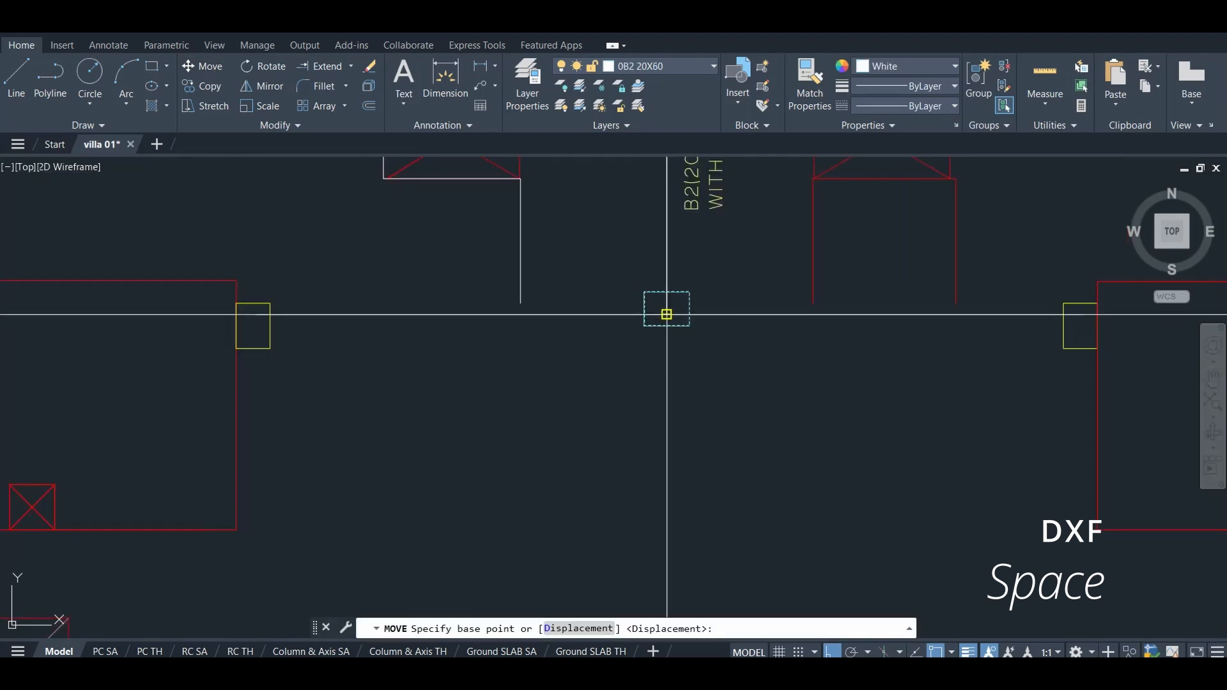
left_click(669, 312)
scroll(673, 312, "up", 3)
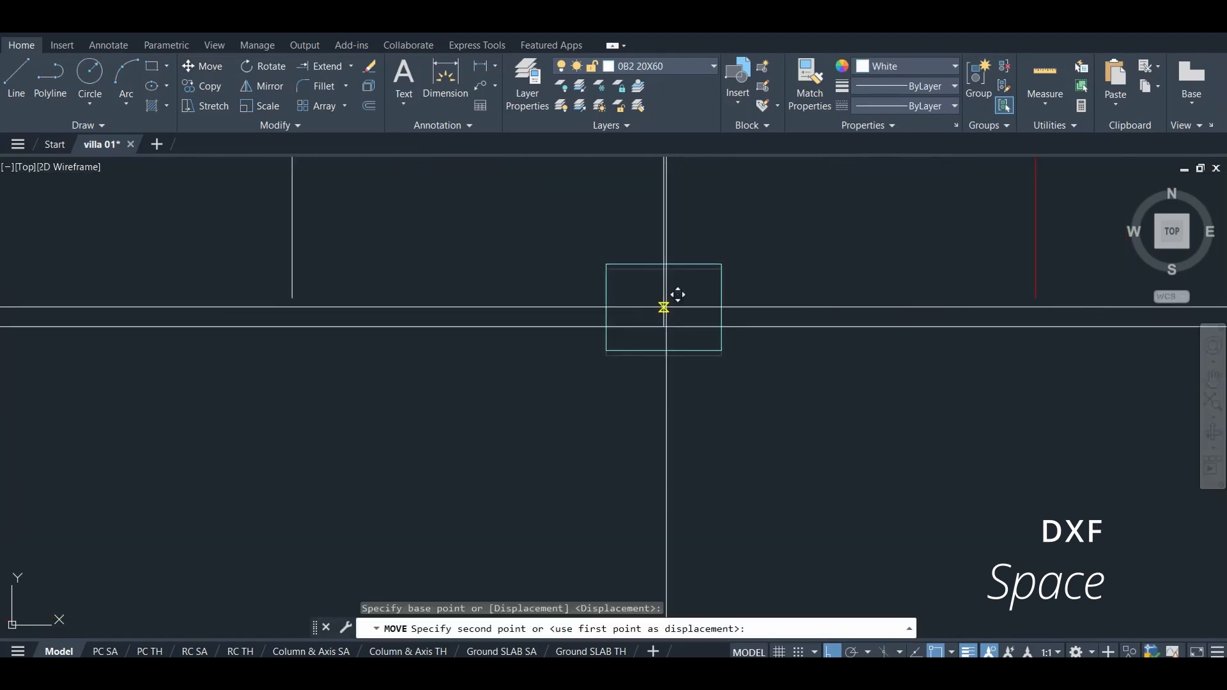
left_click(672, 316)
scroll(682, 303, "down", 3)
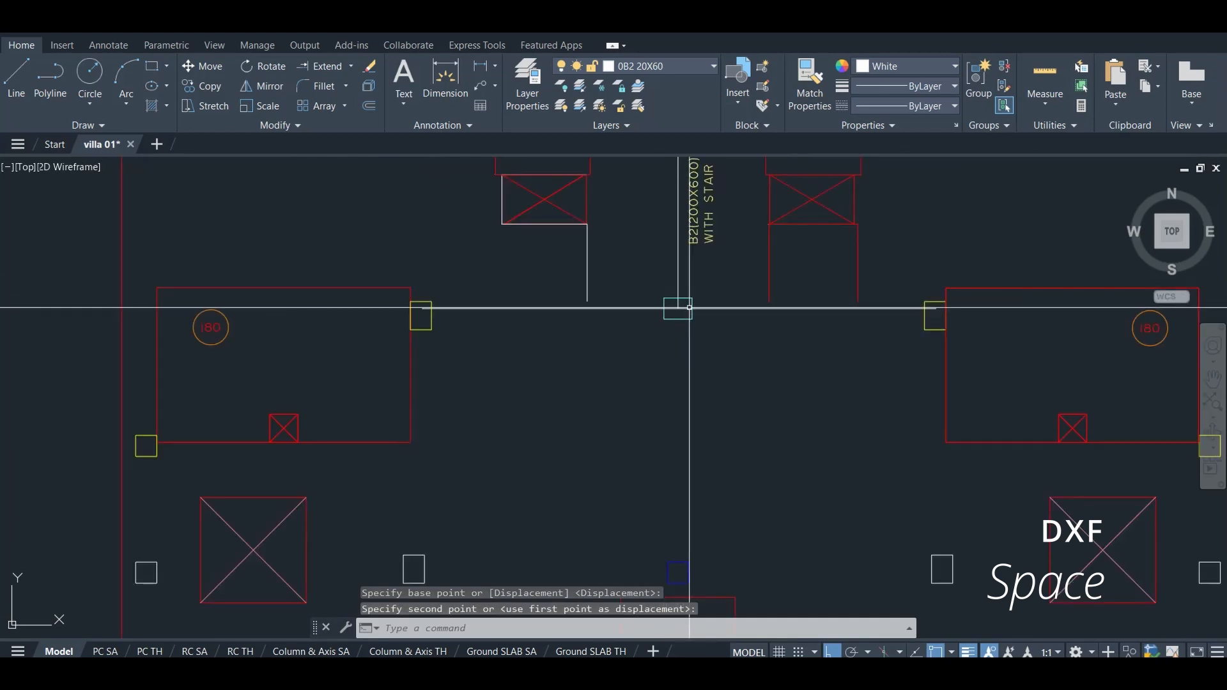
Move the left-hand 30X40 column by its center onto the left end of the B1 centerline.
scroll(689, 308, "up", 4)
left_click(521, 309)
left_click(477, 331)
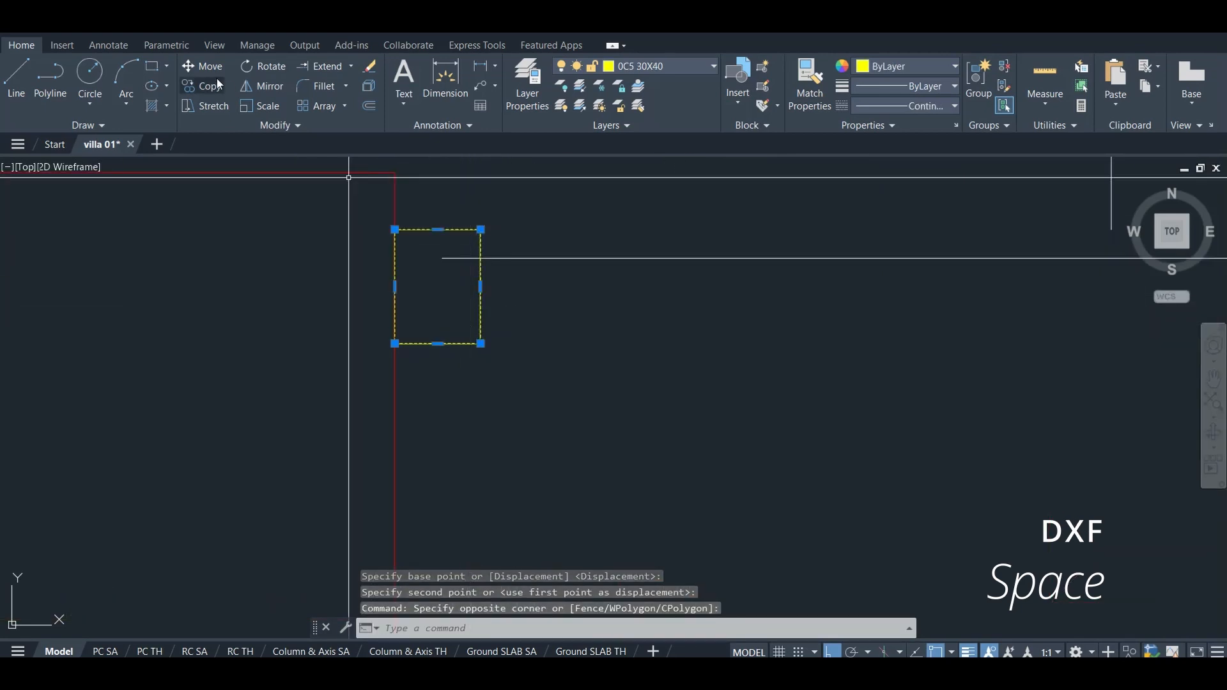
left_click(202, 66)
scroll(445, 297, "down", 5)
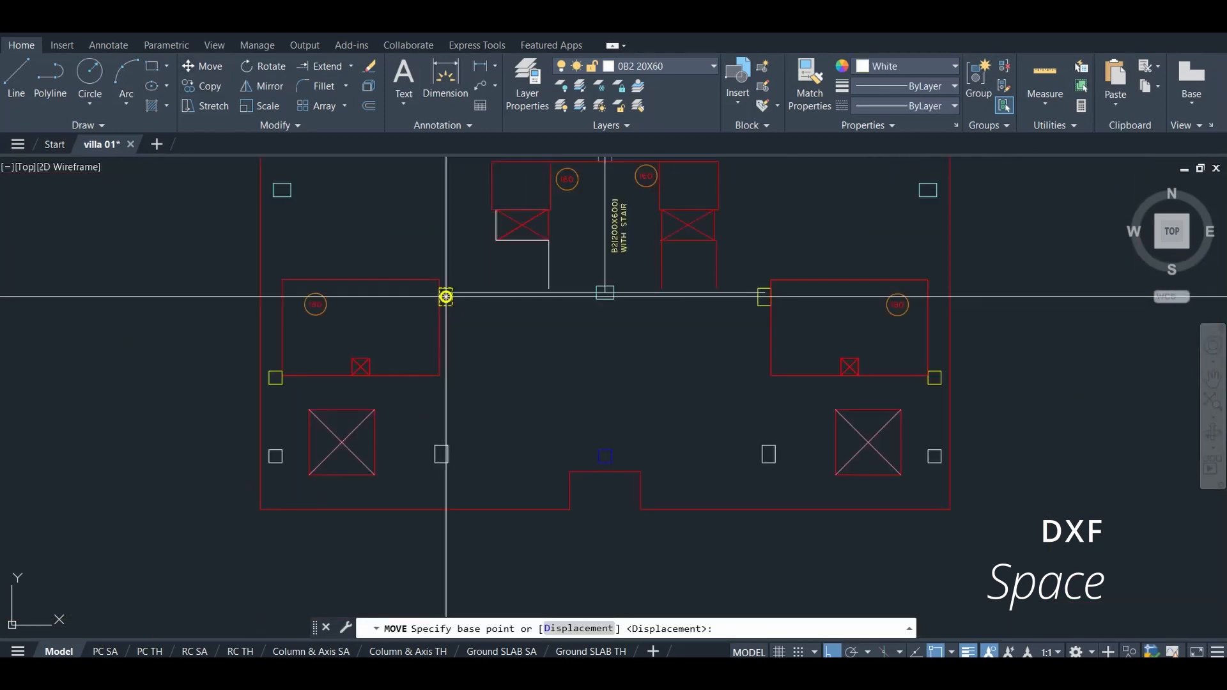
scroll(458, 283, "up", 5)
left_click(435, 272)
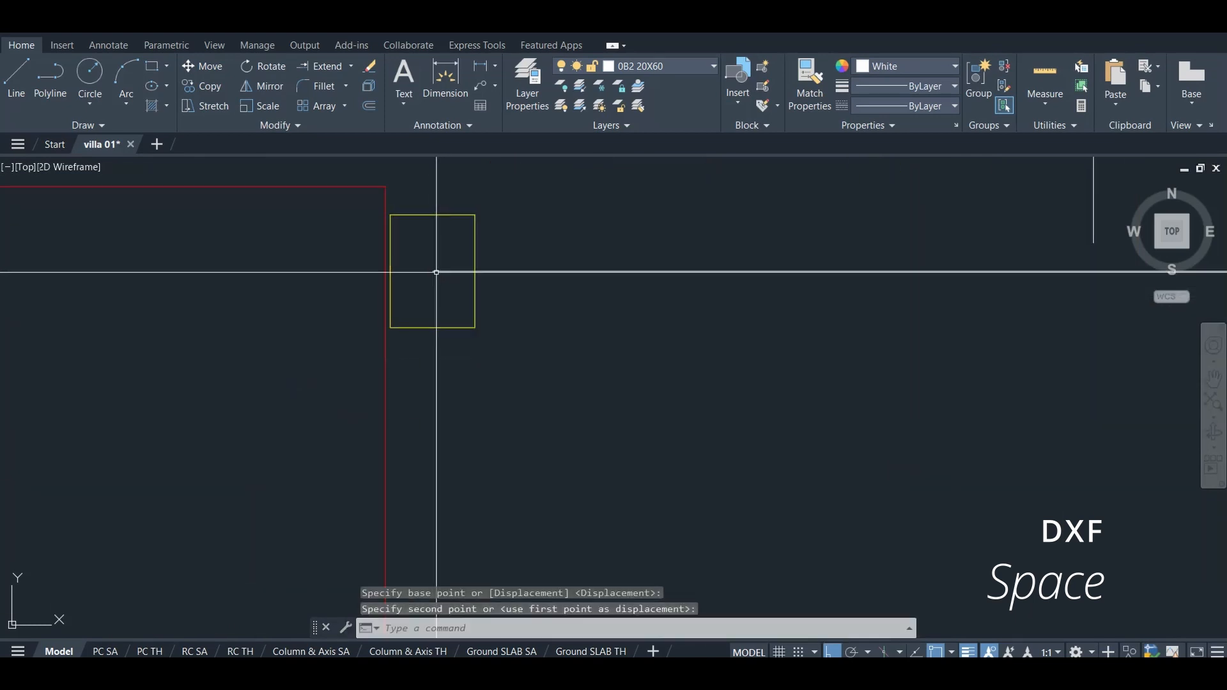
scroll(464, 265, "down", 5)
scroll(477, 299, "down", 2)
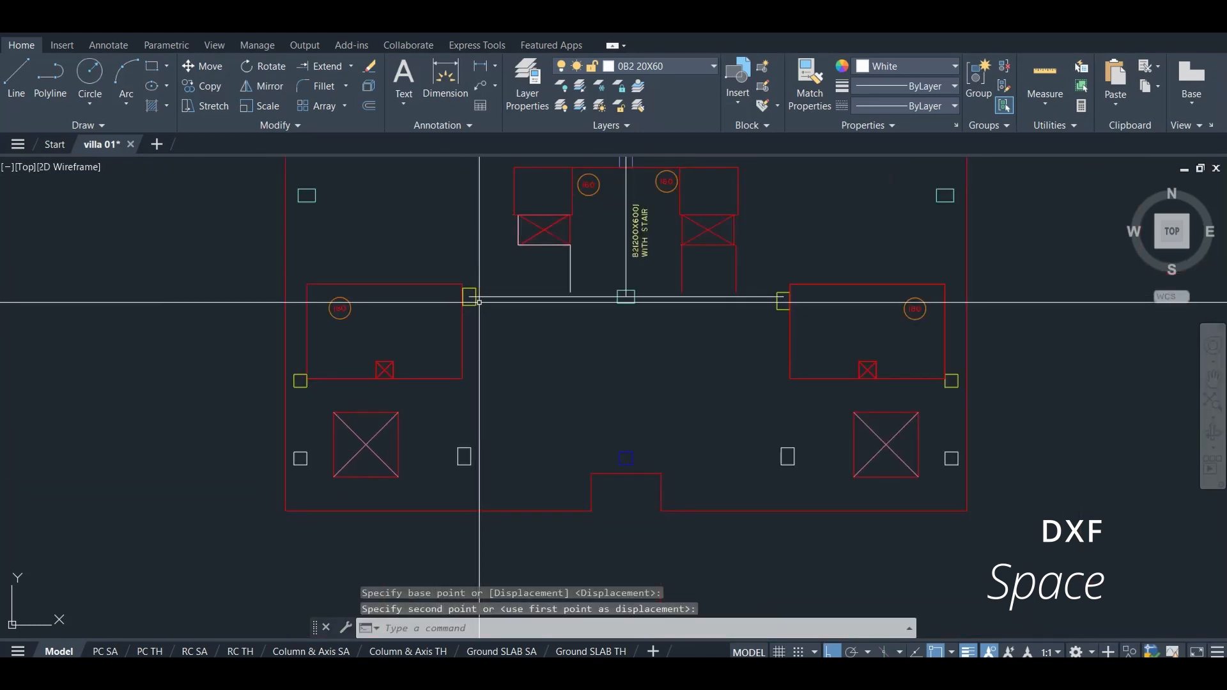
Move the right-hand yellow column vertically so that its center lies on the B1 centerline.
scroll(707, 328, "up", 4)
scroll(707, 337, "down", 6)
scroll(789, 320, "up", 2)
scroll(734, 321, "up", 4)
scroll(700, 308, "down", 4)
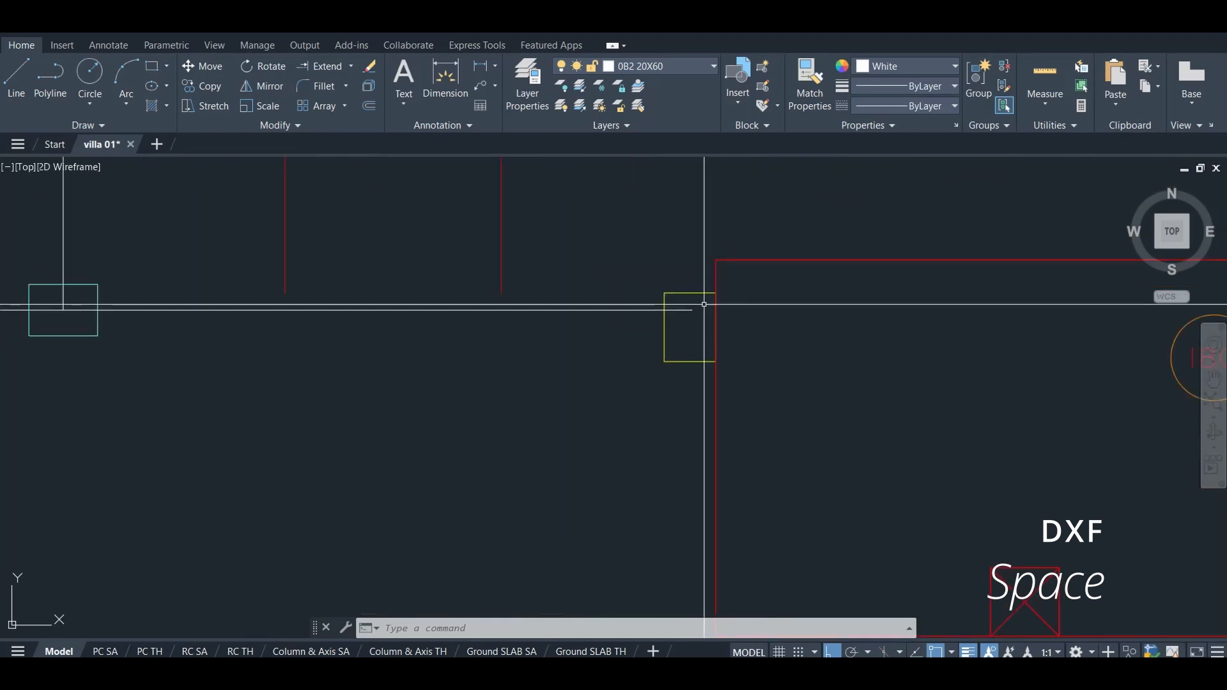
left_click(199, 67)
scroll(679, 315, "down", 3)
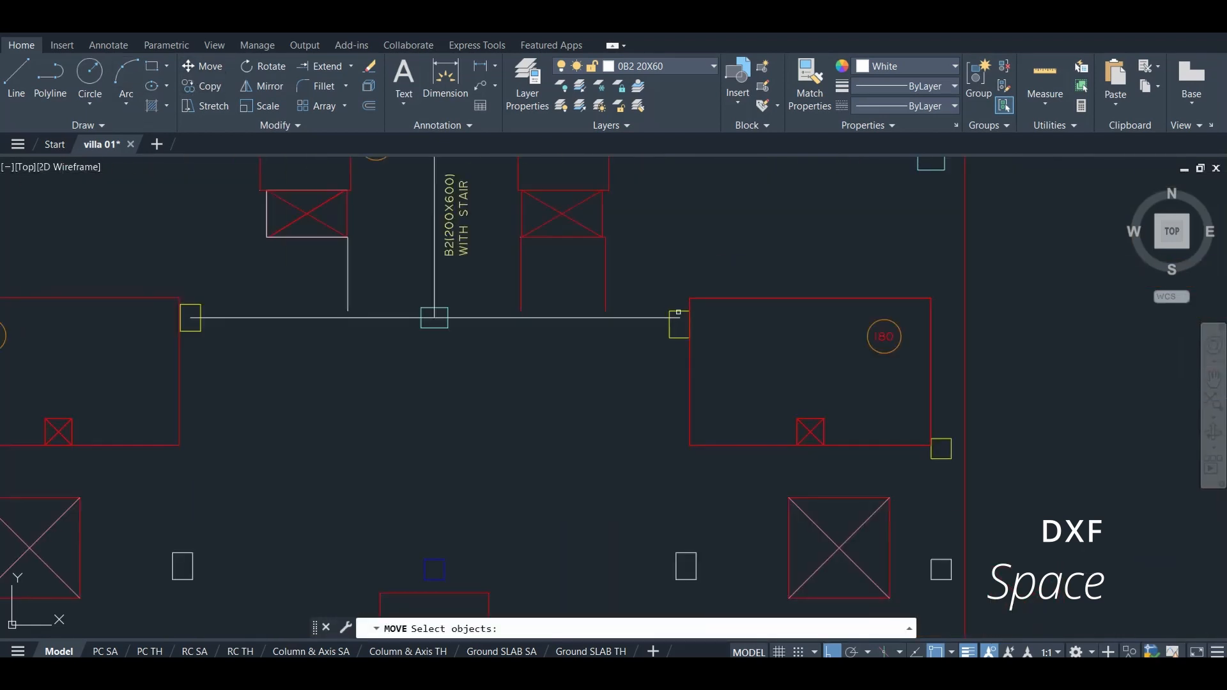
key("Return")
left_click(680, 324)
scroll(680, 324, "up", 6)
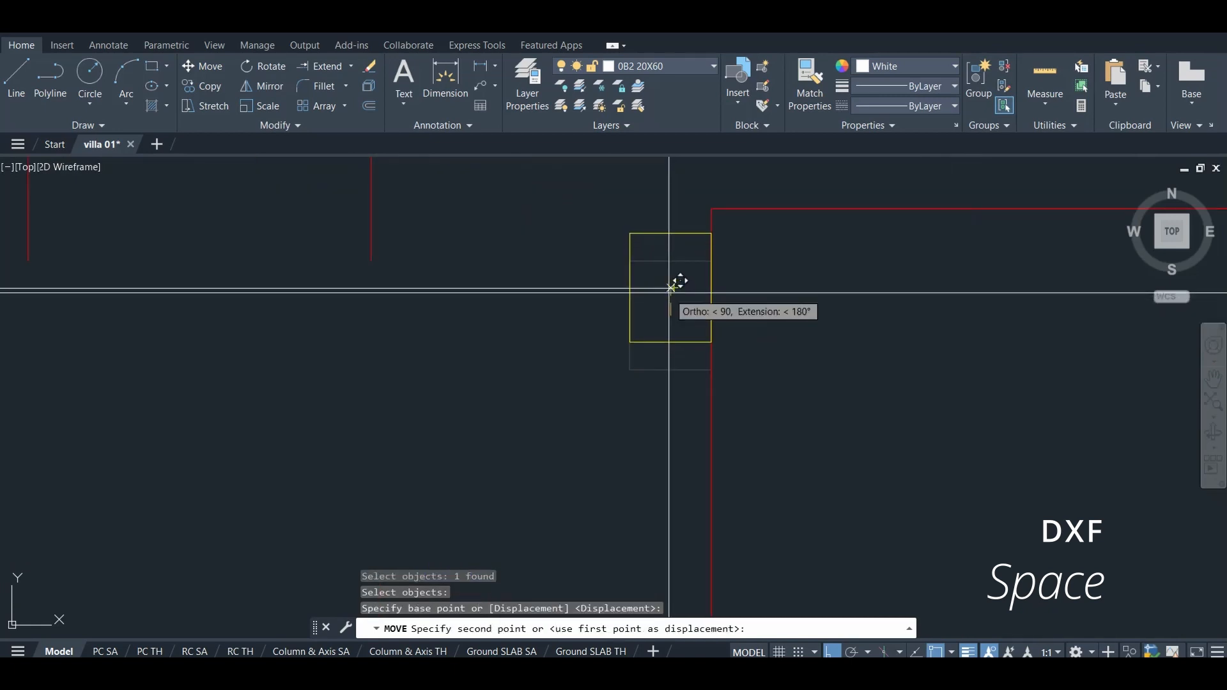
left_click(671, 288)
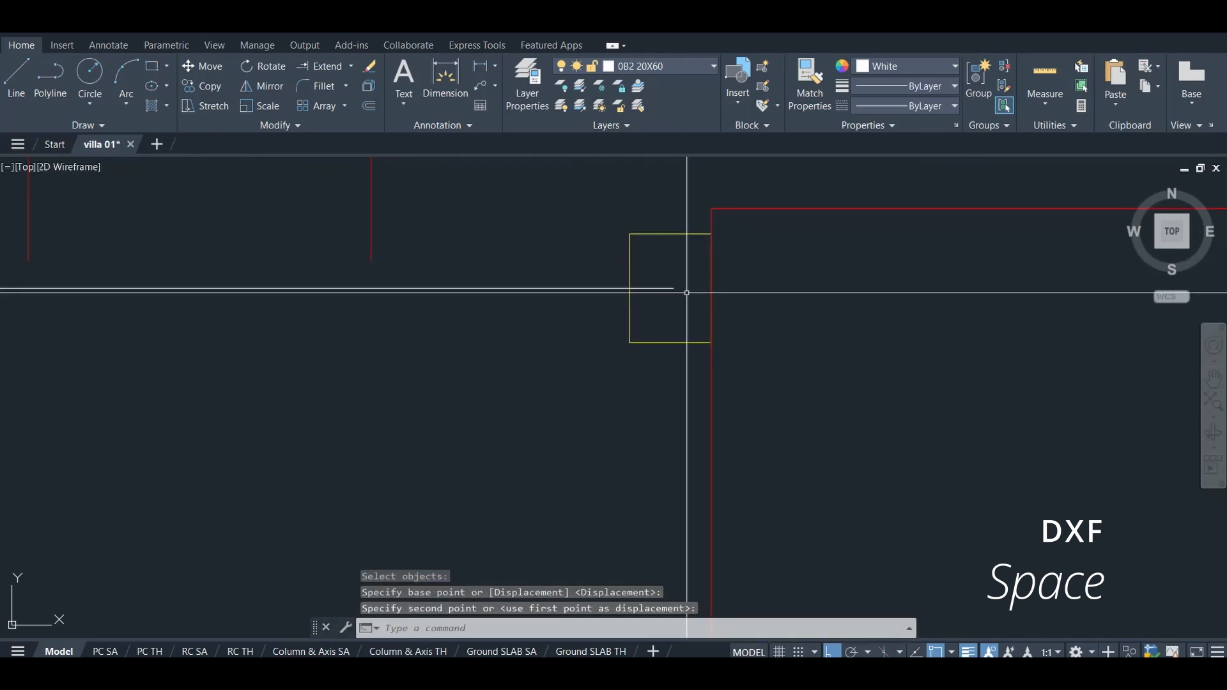
left_click(663, 284)
key("Escape")
Stretch the left end of the B1 centerline farther left inside the yellow column, past the column's center.
scroll(745, 293, "down", 6)
scroll(215, 297, "up", 2)
scroll(215, 297, "up", 4)
scroll(342, 285, "up", 4)
left_click(343, 290)
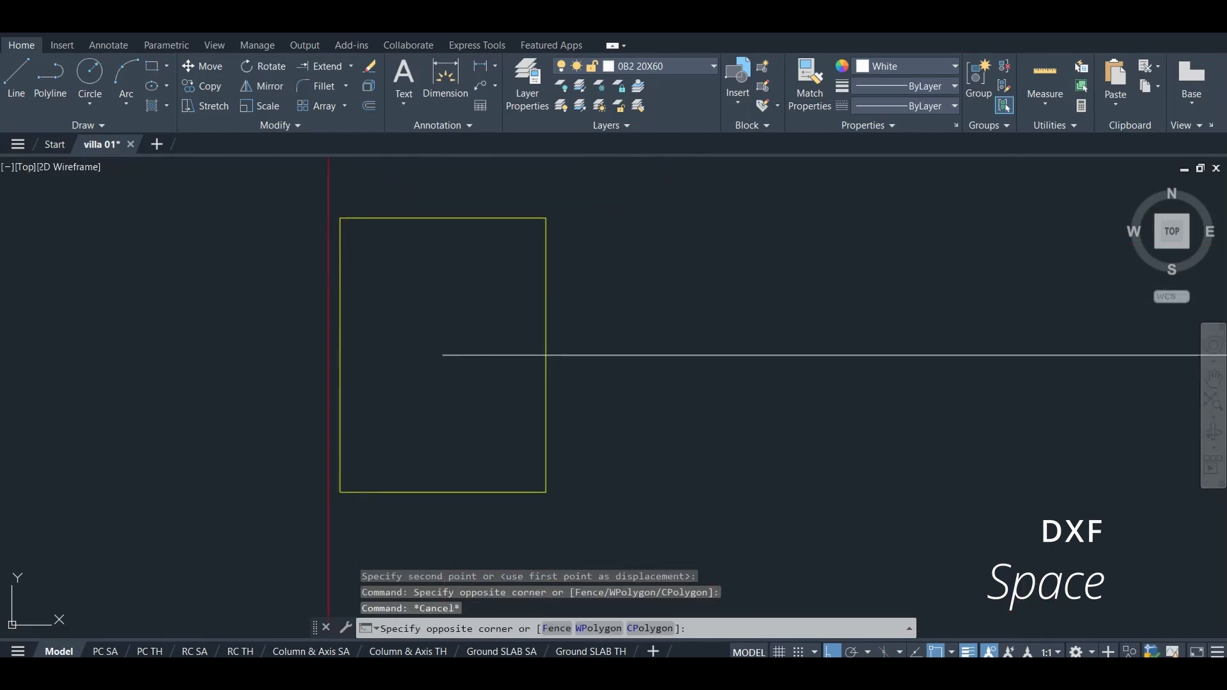
left_click(339, 298)
key("Escape")
key("Escape")
left_click(482, 326)
left_click(454, 367)
left_click(443, 355)
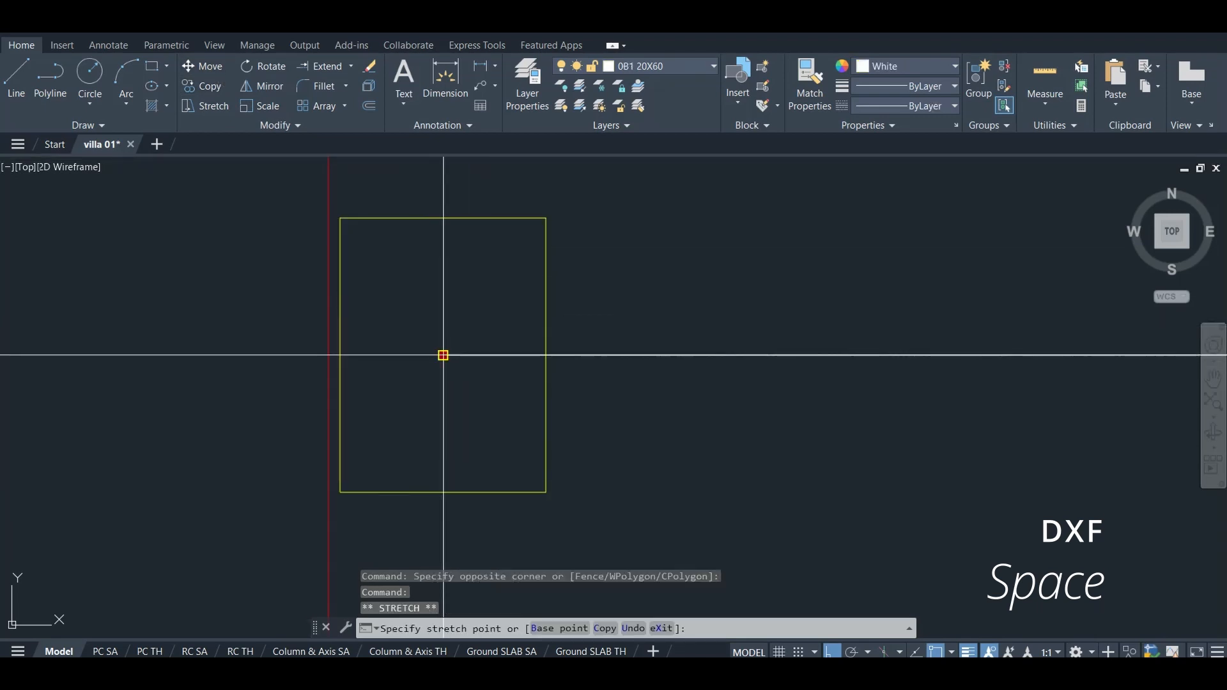
left_click(396, 356)
key("Escape")
Move the left-hand yellow 30X40 column horizontally until its left edge lies on the adjacent red slab outline.
left_click(460, 282)
left_click(422, 210)
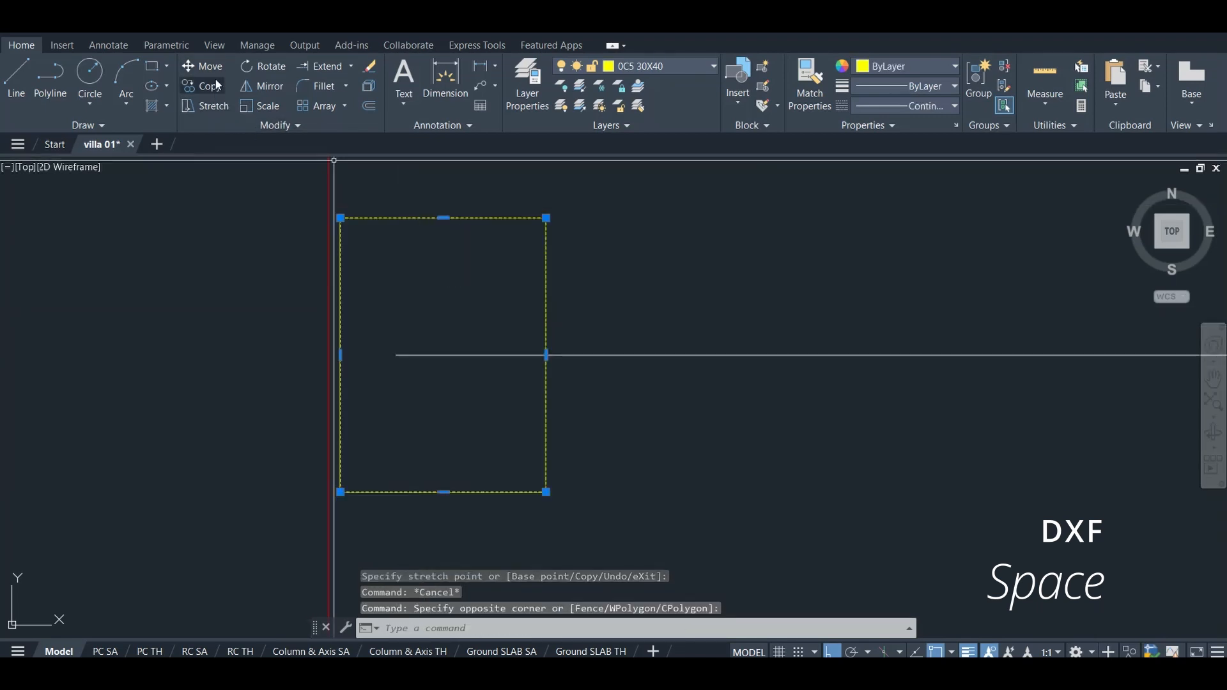
type("m")
key("Return")
scroll(442, 353, "down", 4)
scroll(447, 351, "up", 4)
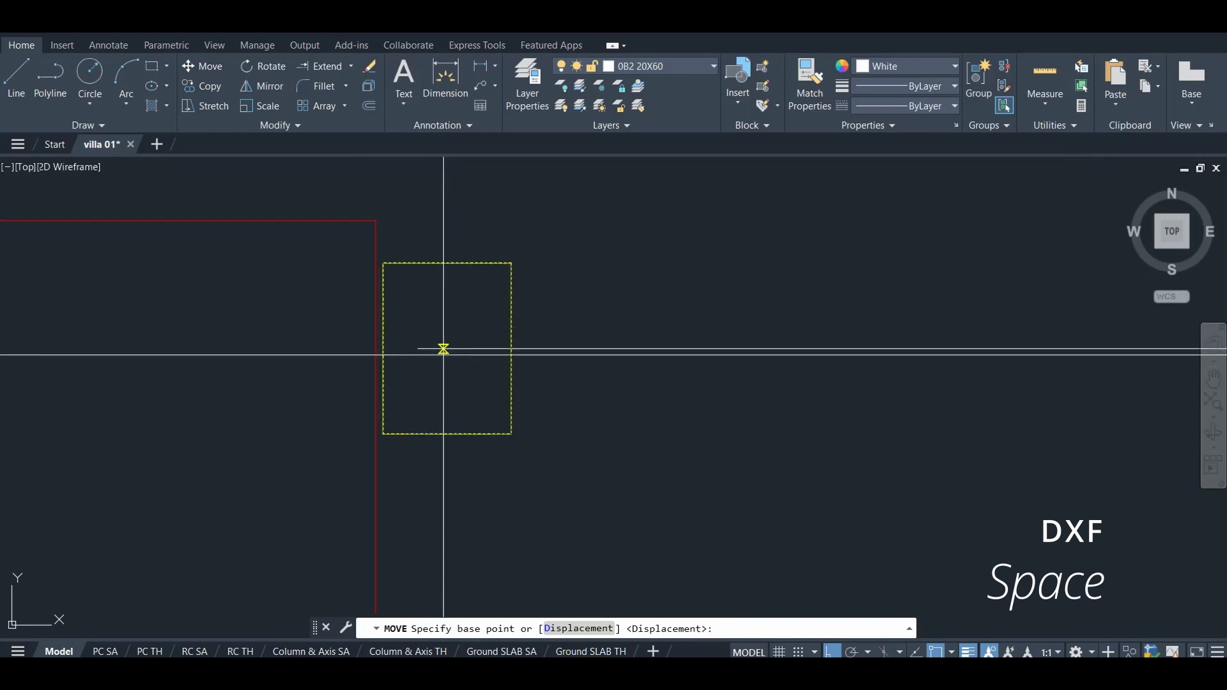
left_click(346, 344)
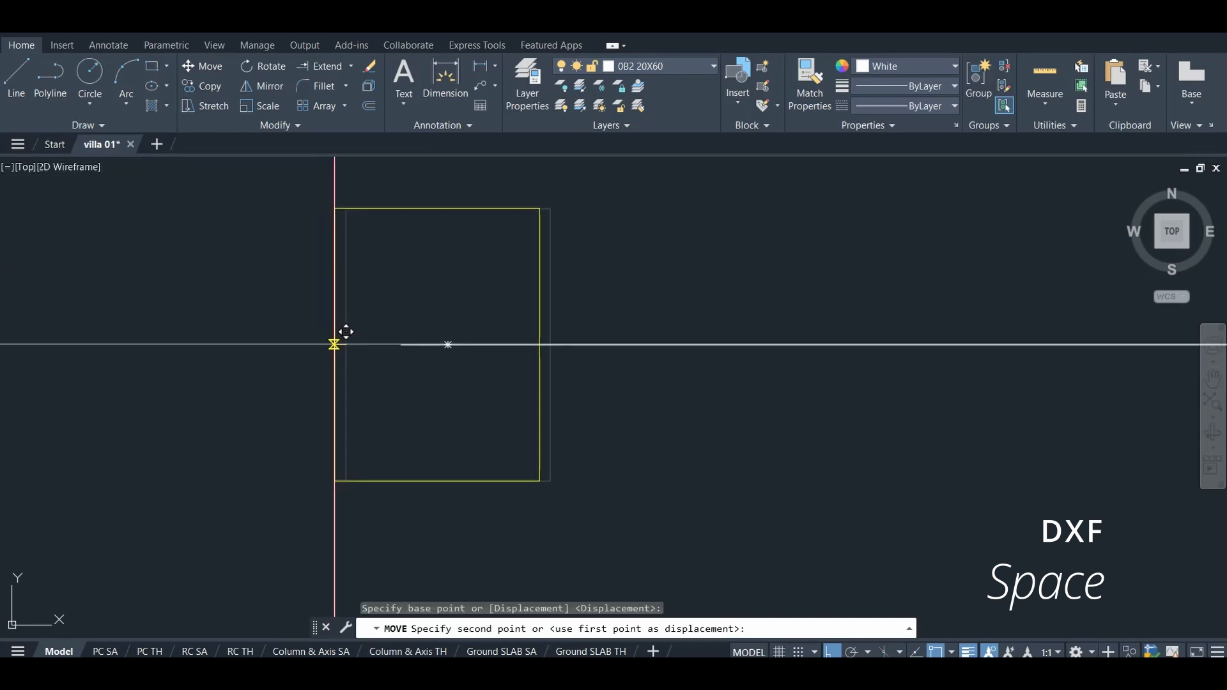
left_click(334, 342)
scroll(511, 314, "down", 5)
scroll(652, 301, "down", 2)
scroll(700, 289, "up", 2)
key("Escape")
Stretch the lower end of the polyline below the left crossed opening down to the B1 centerline.
left_click(683, 277)
left_click(653, 294)
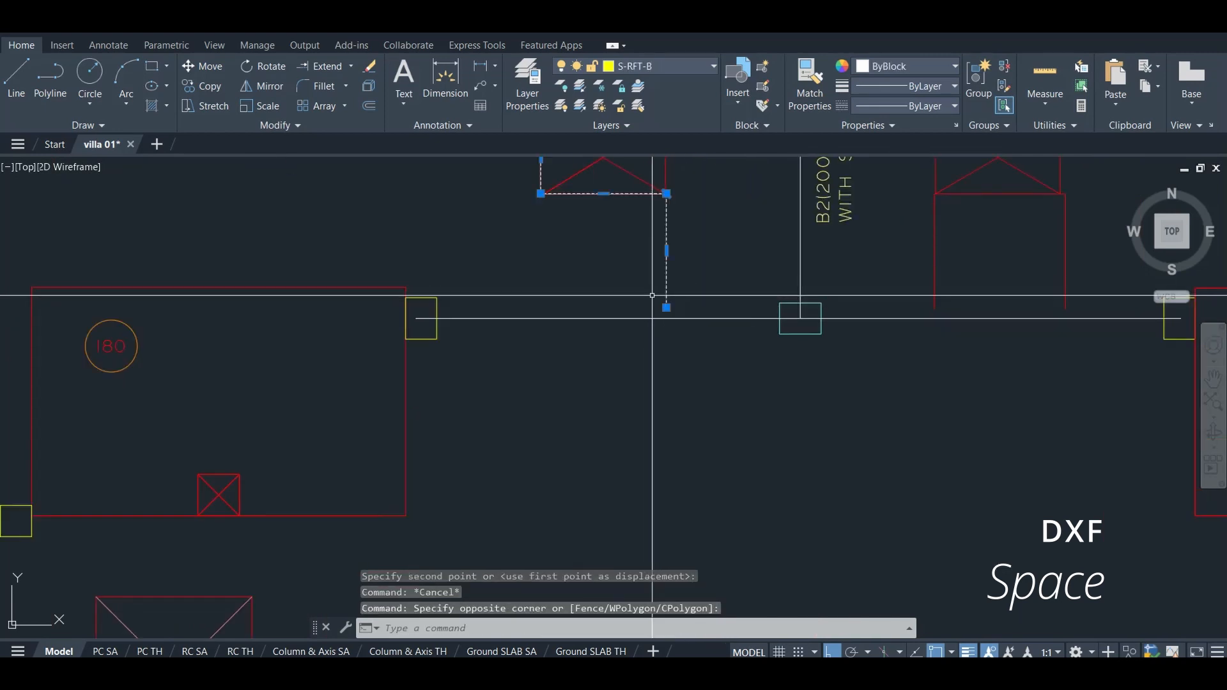
left_click(666, 307)
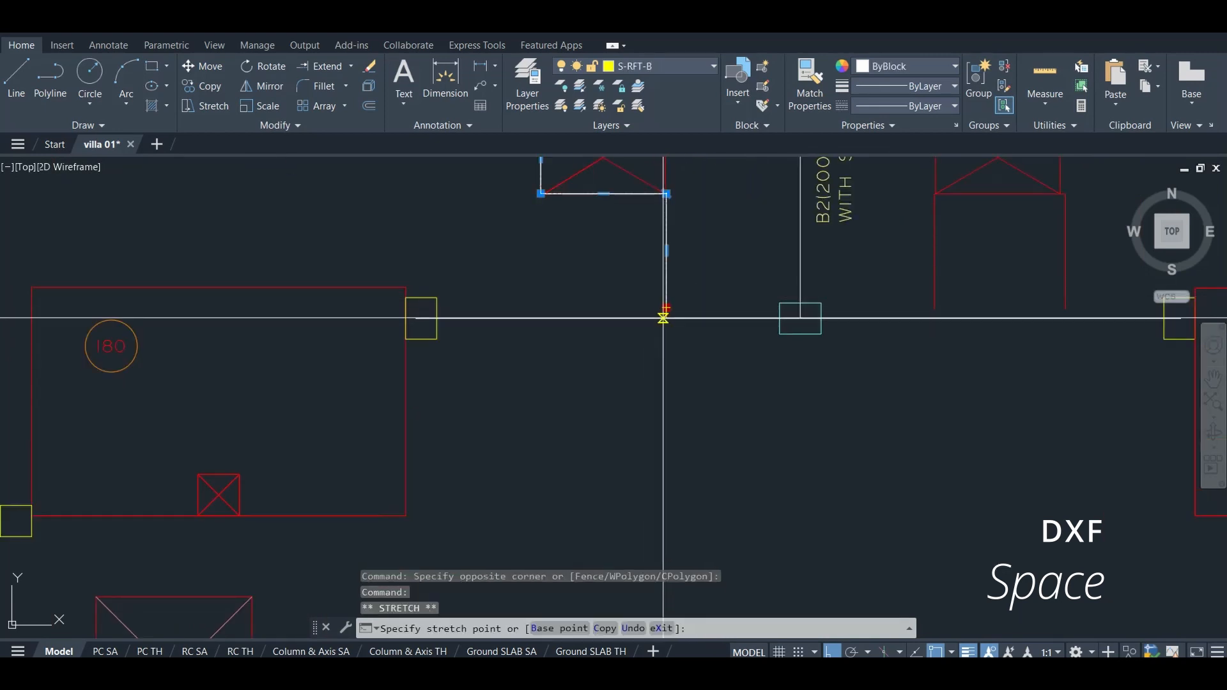
key("Escape")
scroll(679, 285, "down", 4)
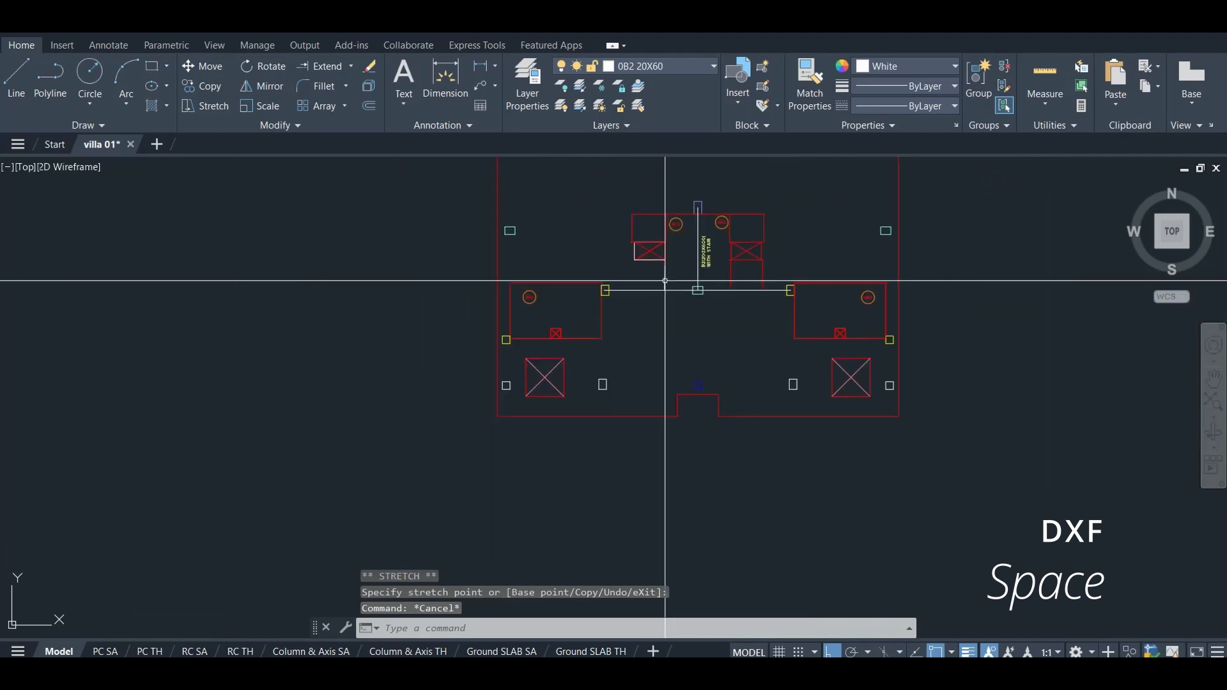
Extend the two vertical red lines below the right crossed opening down to the B1 centerline.
scroll(685, 228, "up", 3)
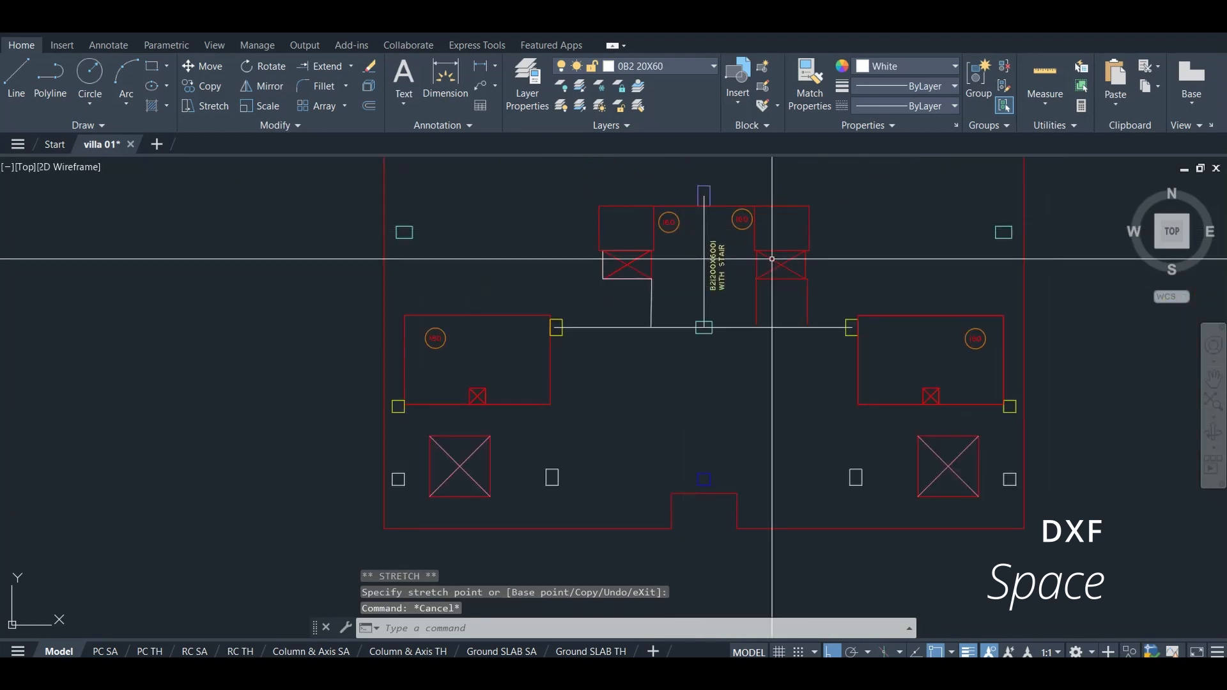
scroll(674, 213, "up", 4)
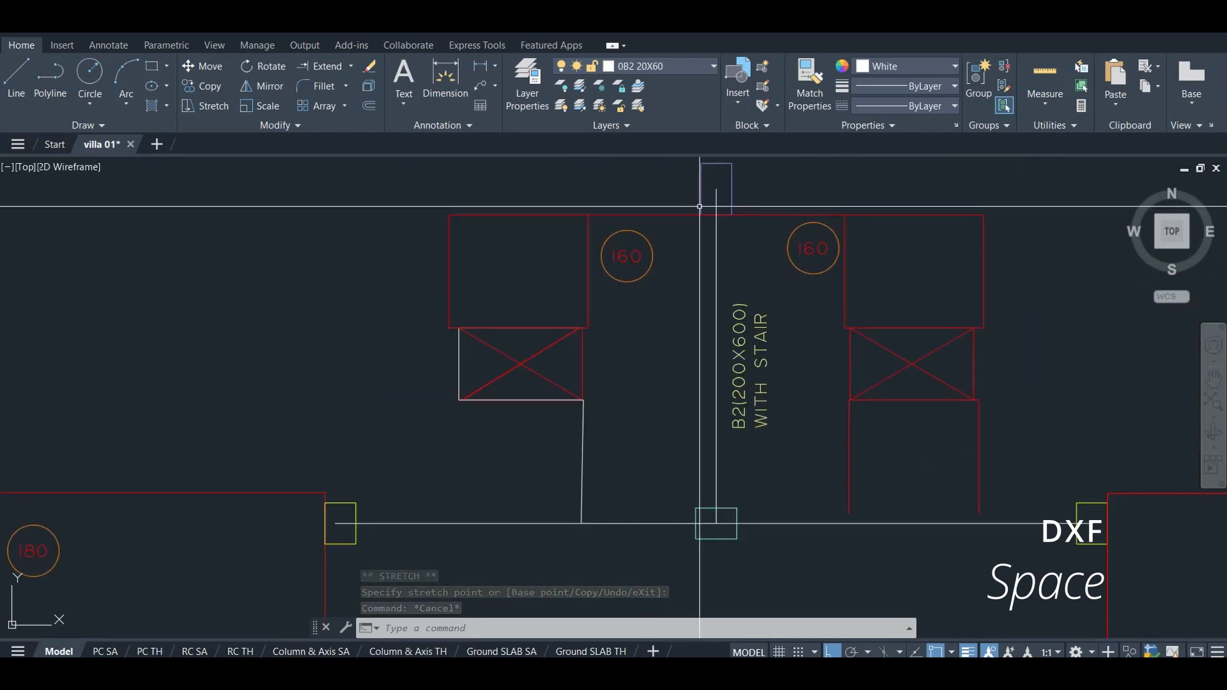
scroll(676, 283, "down", 2)
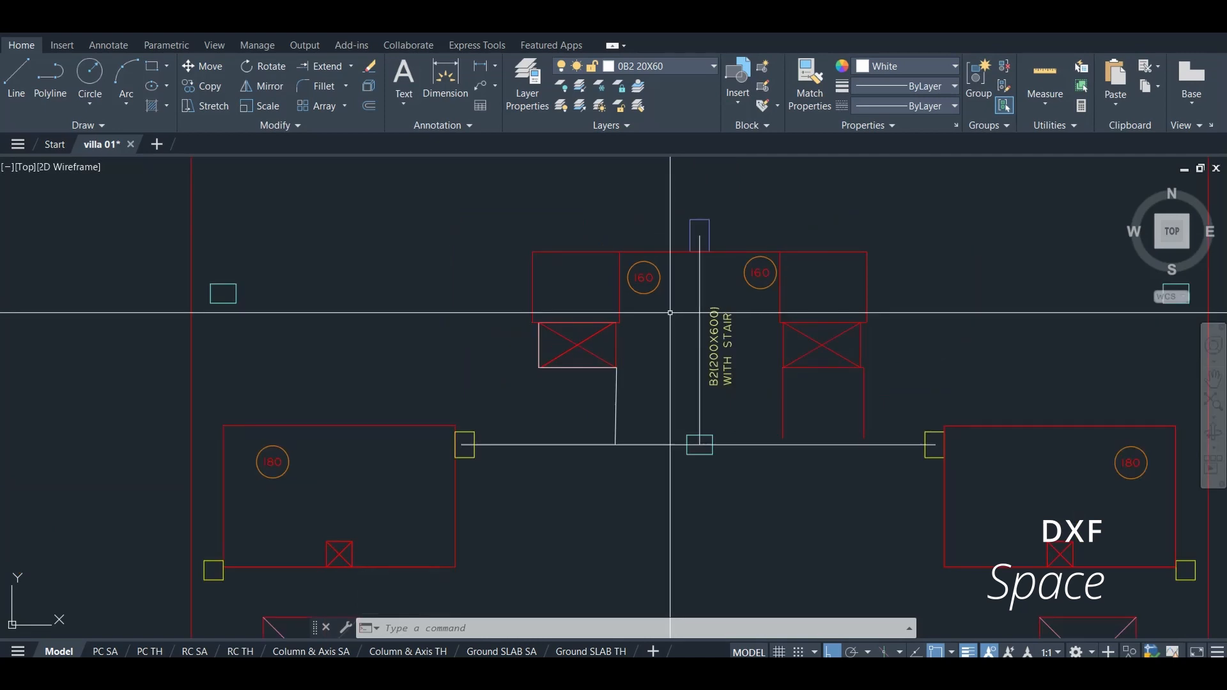
left_click(326, 66)
left_click(808, 412)
left_click(817, 427)
left_click(885, 417)
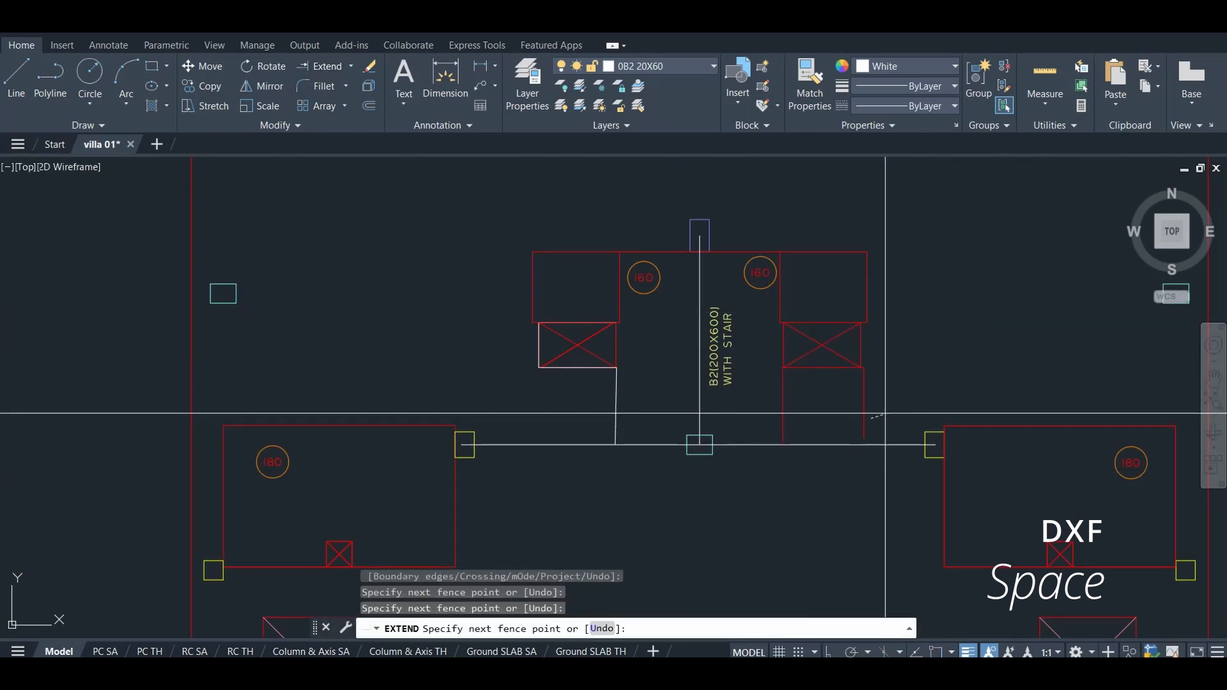
left_click(835, 422)
key("Escape")
Delete the diagonal cross lines inside the two rectangular openings on either side of the B2 centerline.
scroll(657, 375, "down", 2)
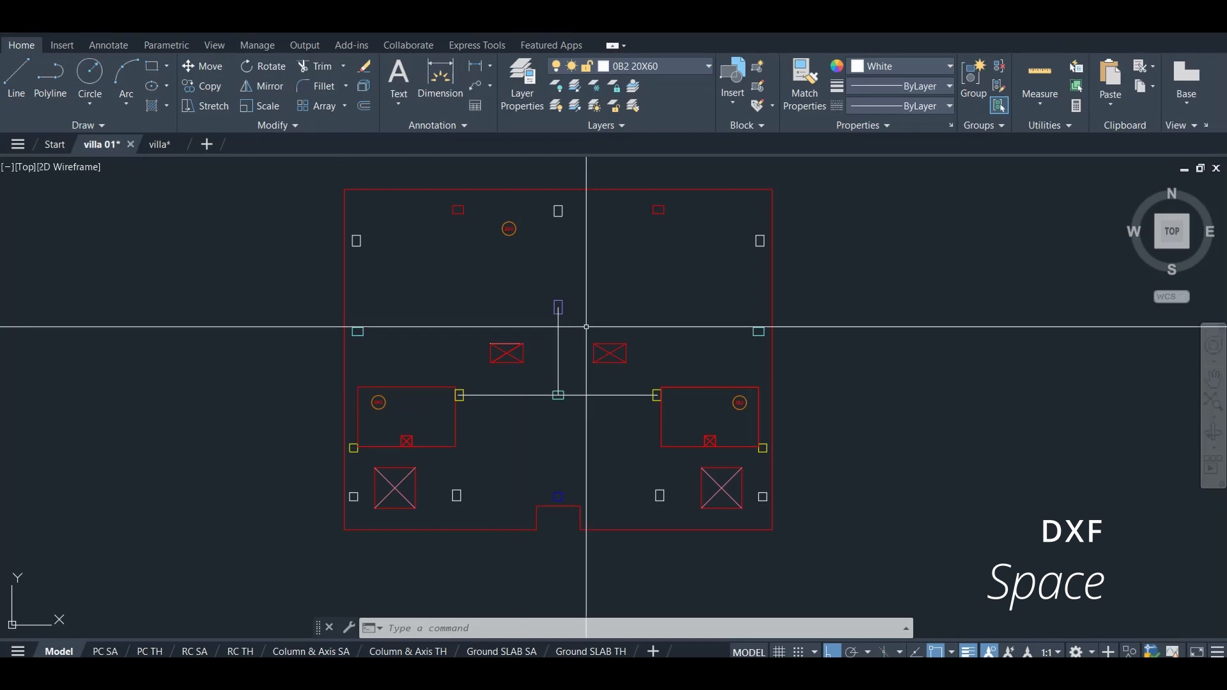
scroll(585, 328, "up", 2)
scroll(548, 324, "up", 2)
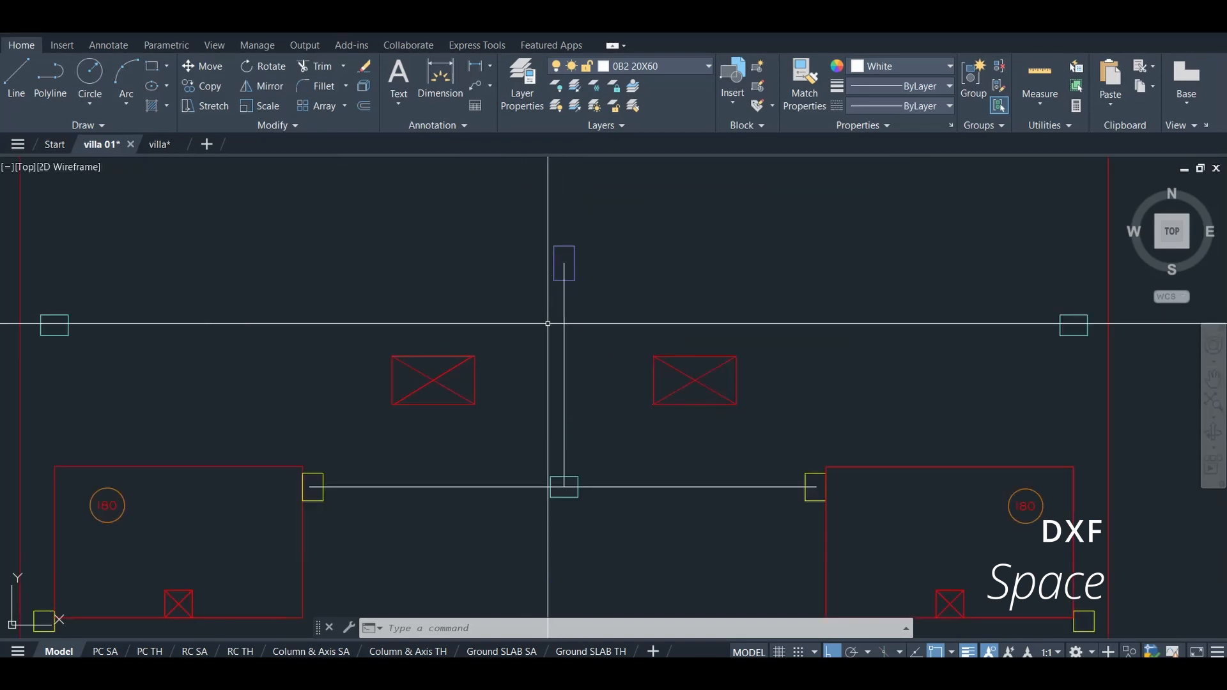
scroll(540, 326, "down", 2)
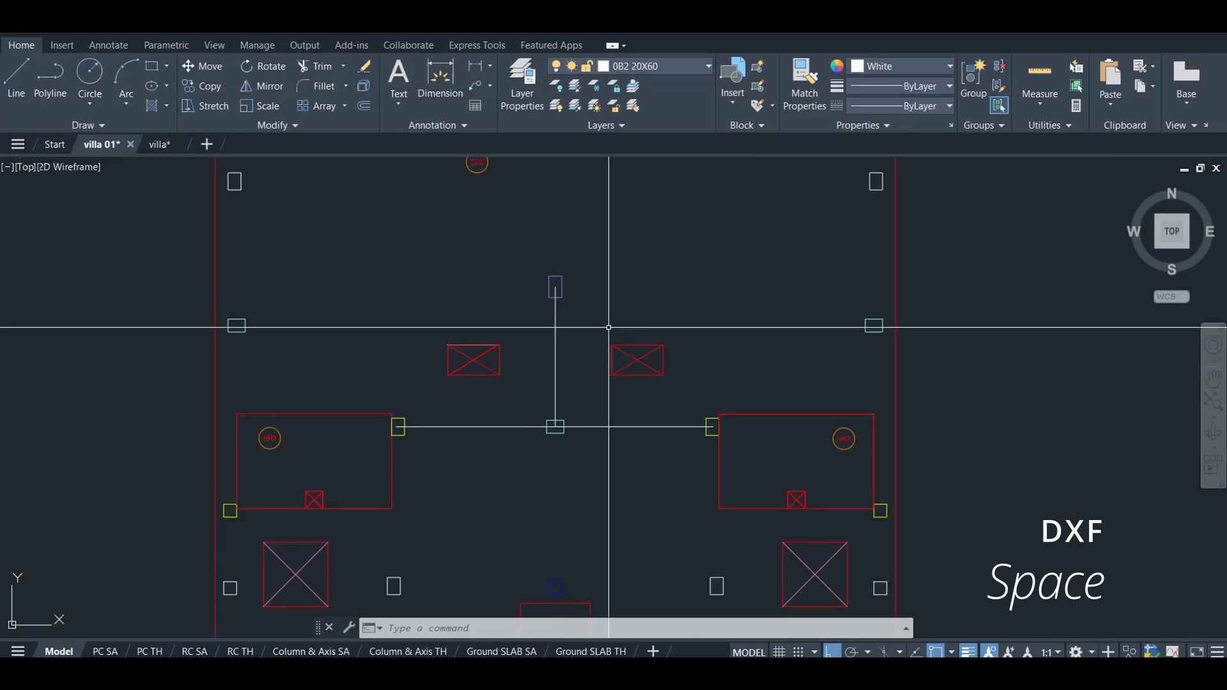
scroll(477, 356, "up", 3)
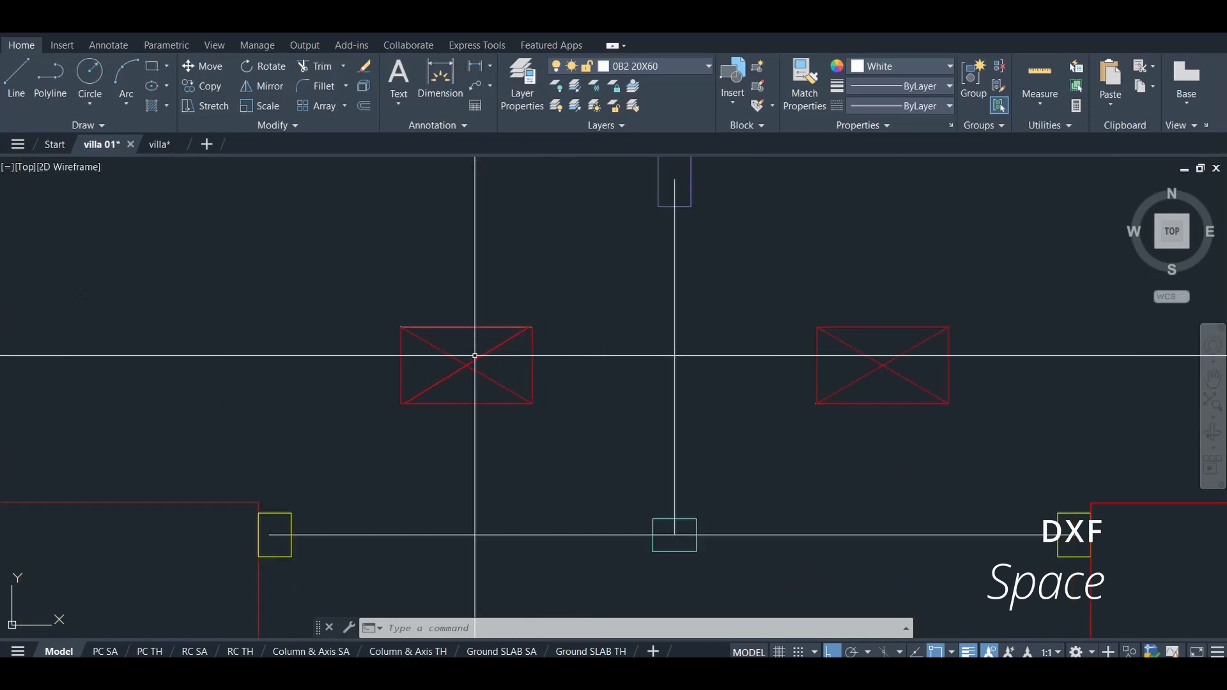
left_click(478, 351)
left_click(448, 384)
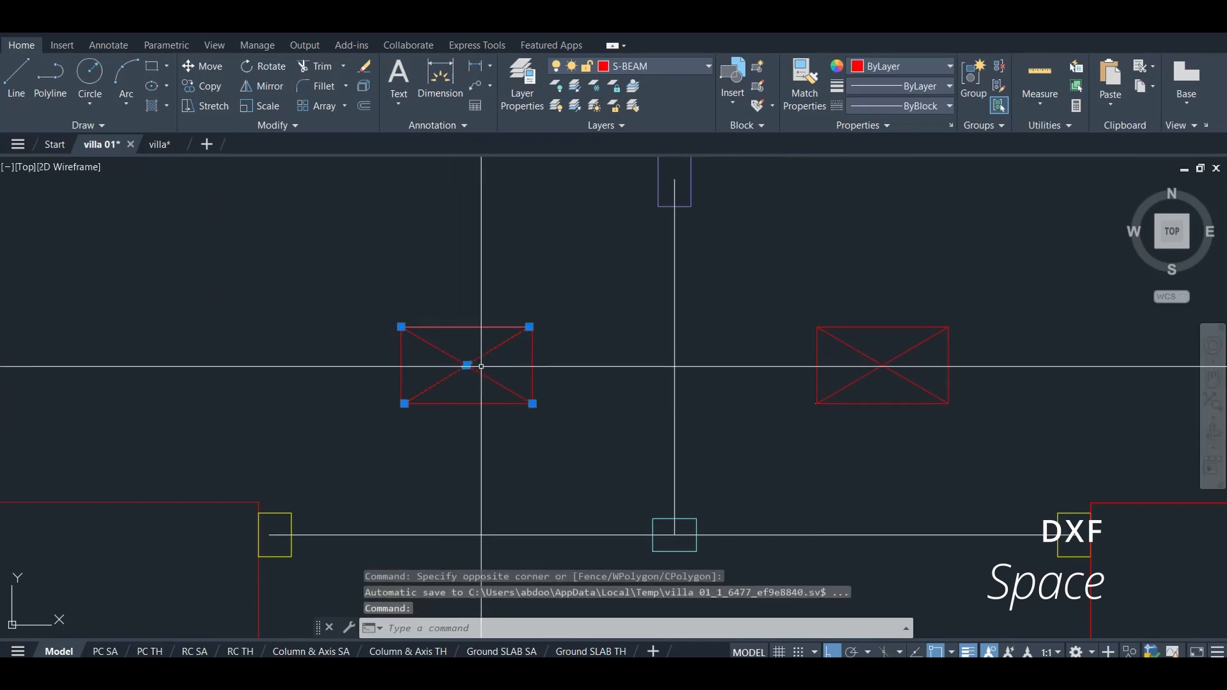
key("Delete")
left_click(865, 351)
left_click(850, 381)
key("Delete")
Delete the diagonal cross lines inside the two large square openings near the plan's lower corners.
scroll(706, 358, "down", 5)
scroll(510, 472, "up", 5)
left_click(593, 456)
key("Delete")
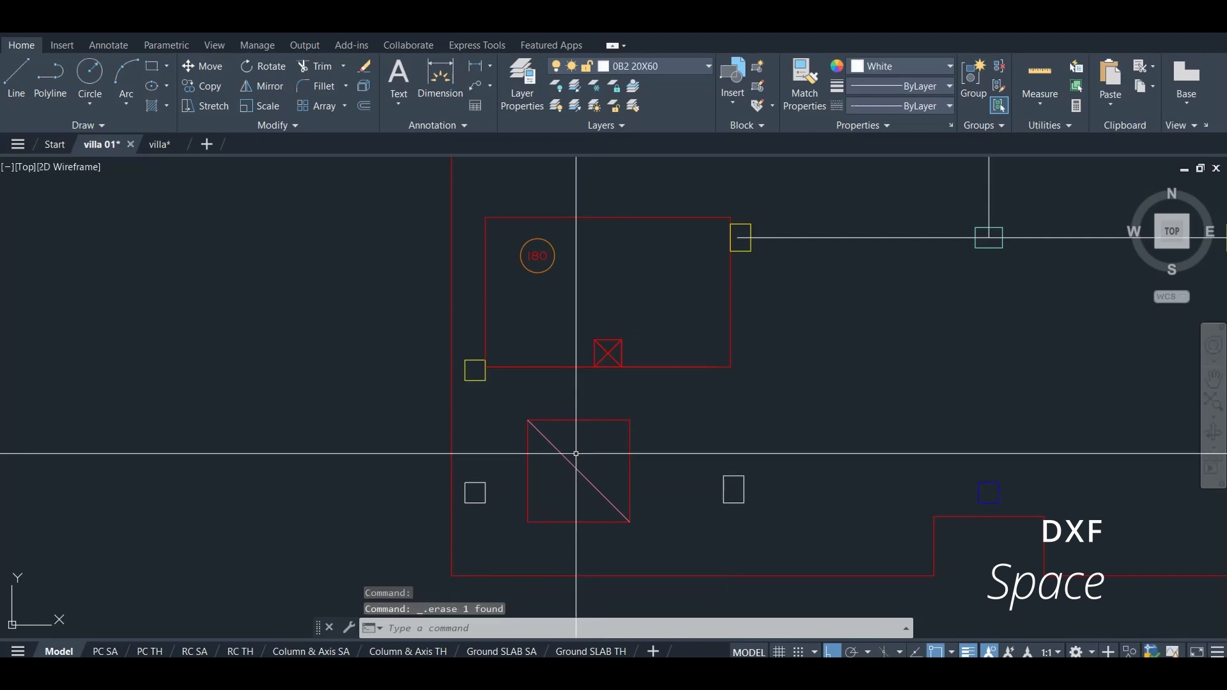
left_click(576, 452)
left_click(553, 468)
key("Delete")
scroll(553, 468, "down", 5)
scroll(763, 493, "up", 6)
left_click(792, 463)
left_click(762, 493)
key("Delete")
Delete the diagonal cross lines inside the small square openings at the lower edges of the two 180 slab areas.
scroll(751, 430, "down", 5)
scroll(747, 419, "up", 5)
scroll(750, 408, "up", 4)
left_click(748, 390)
left_click(706, 448)
key("Delete")
scroll(784, 386, "down", 3)
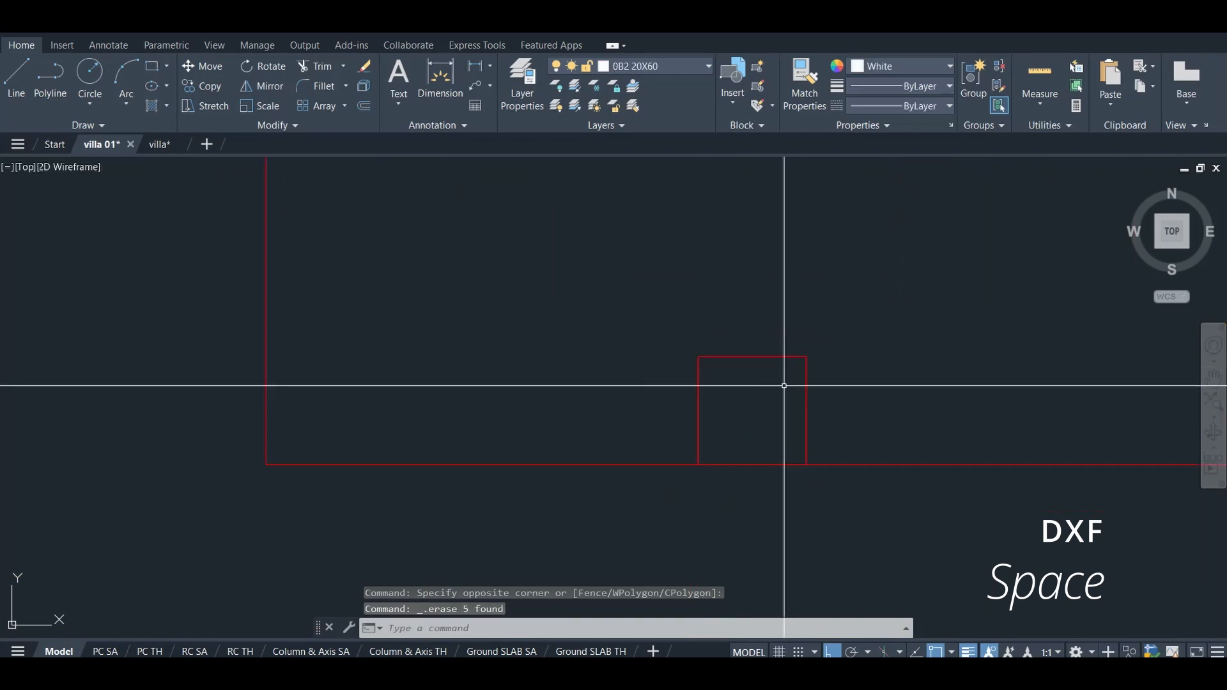
scroll(688, 405, "down", 4)
scroll(482, 399, "up", 6)
left_click(411, 411)
left_click(350, 429)
key("Delete")
Make 0VOID the current layer and set the object color to ByLayer.
left_click(675, 67)
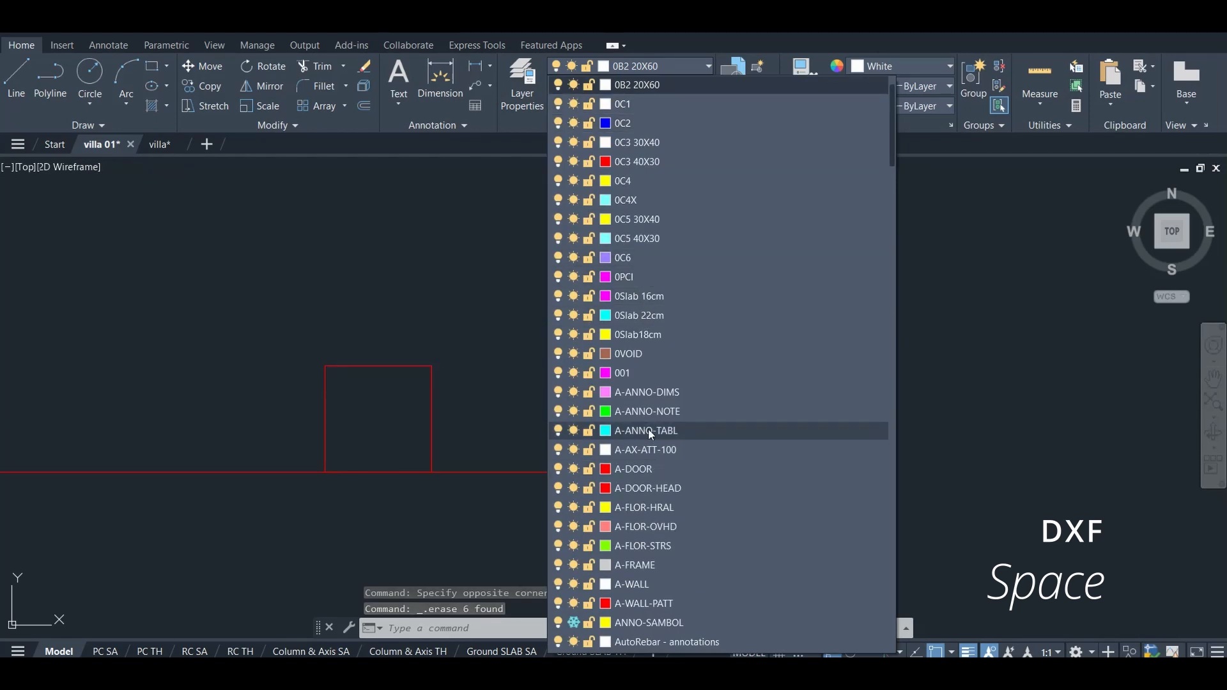
left_click(644, 354)
left_click(925, 65)
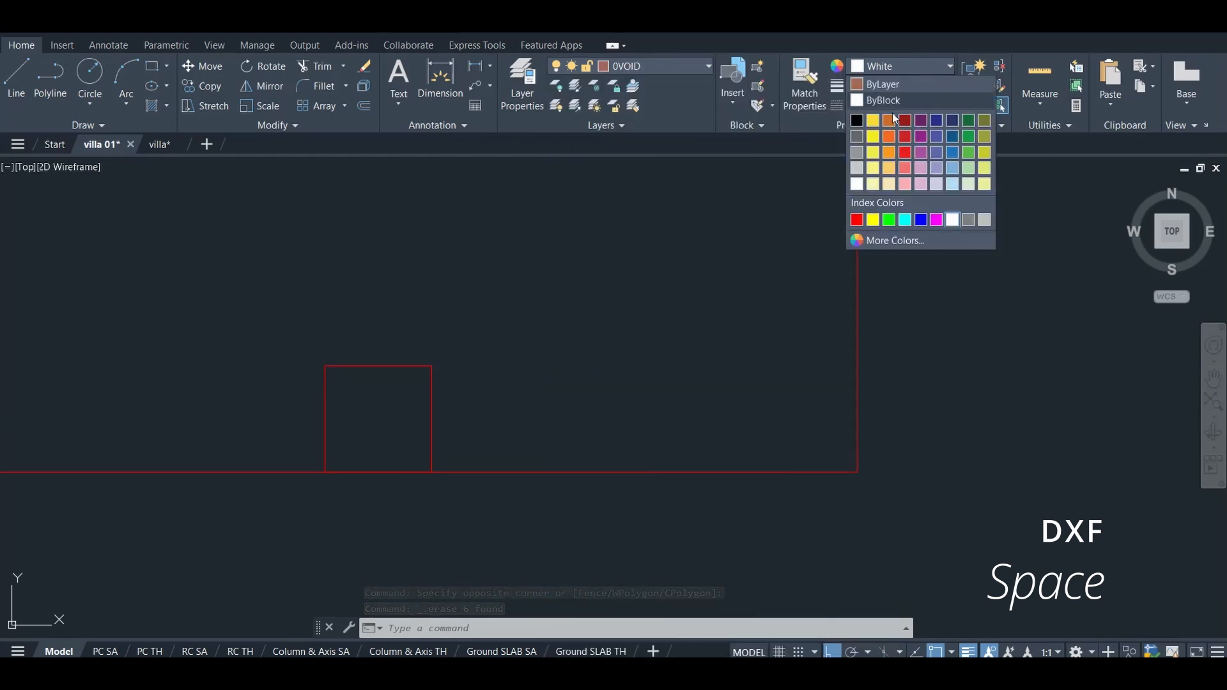
left_click(881, 90)
scroll(758, 358, "down", 6)
type("bo")
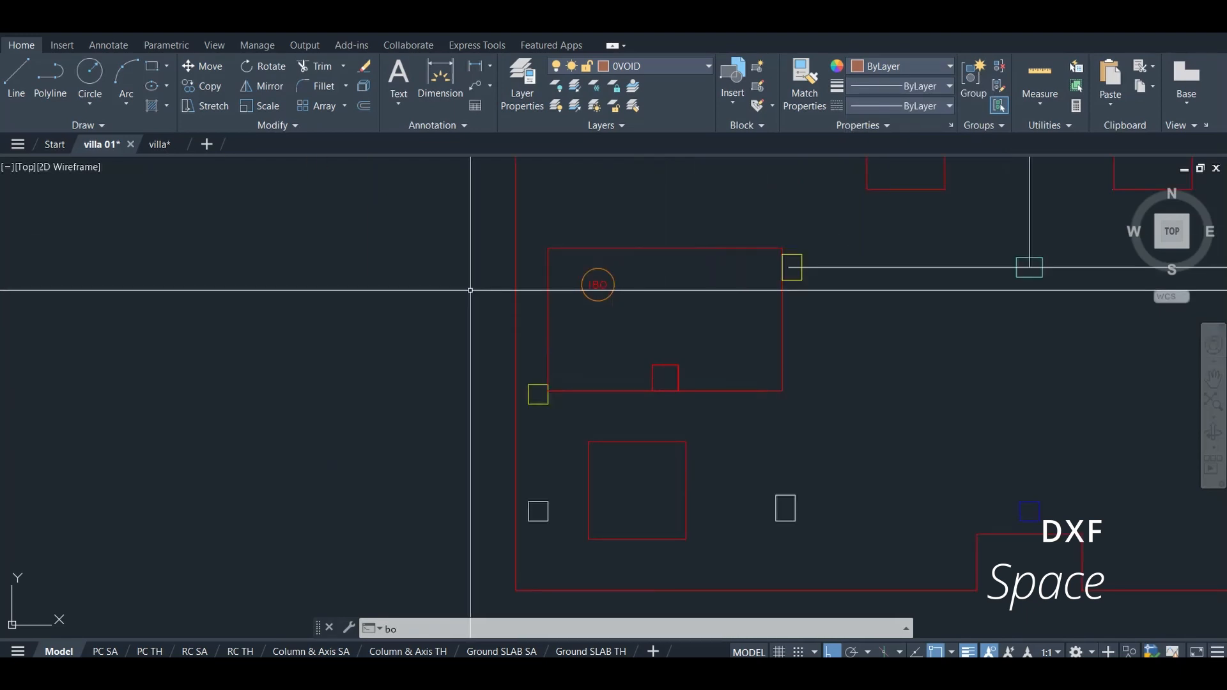
key("Return")
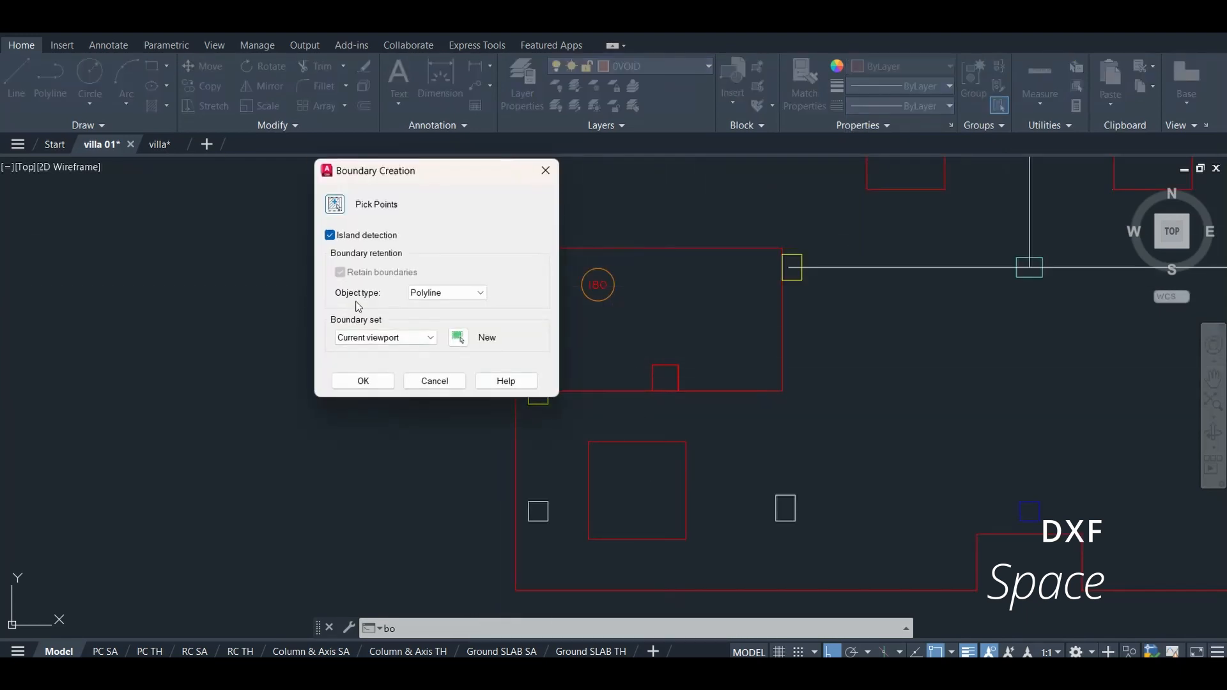
left_click(335, 204)
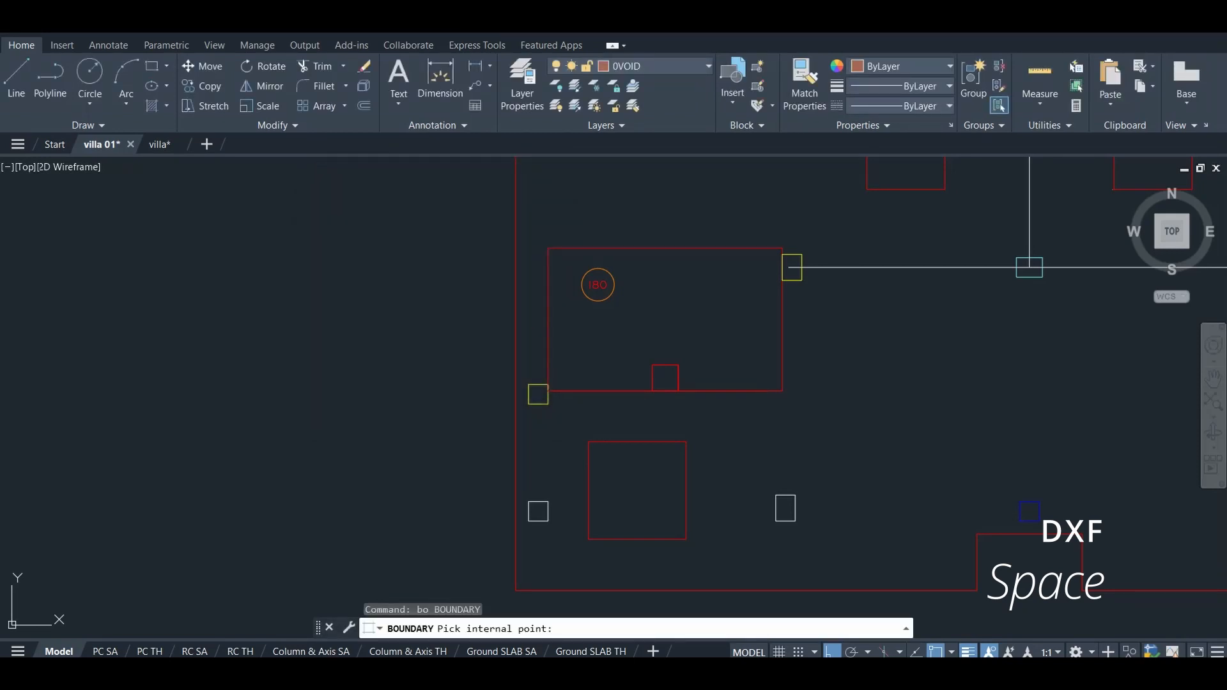
left_click(326, 367)
left_click(450, 239)
type("bo")
key("Return")
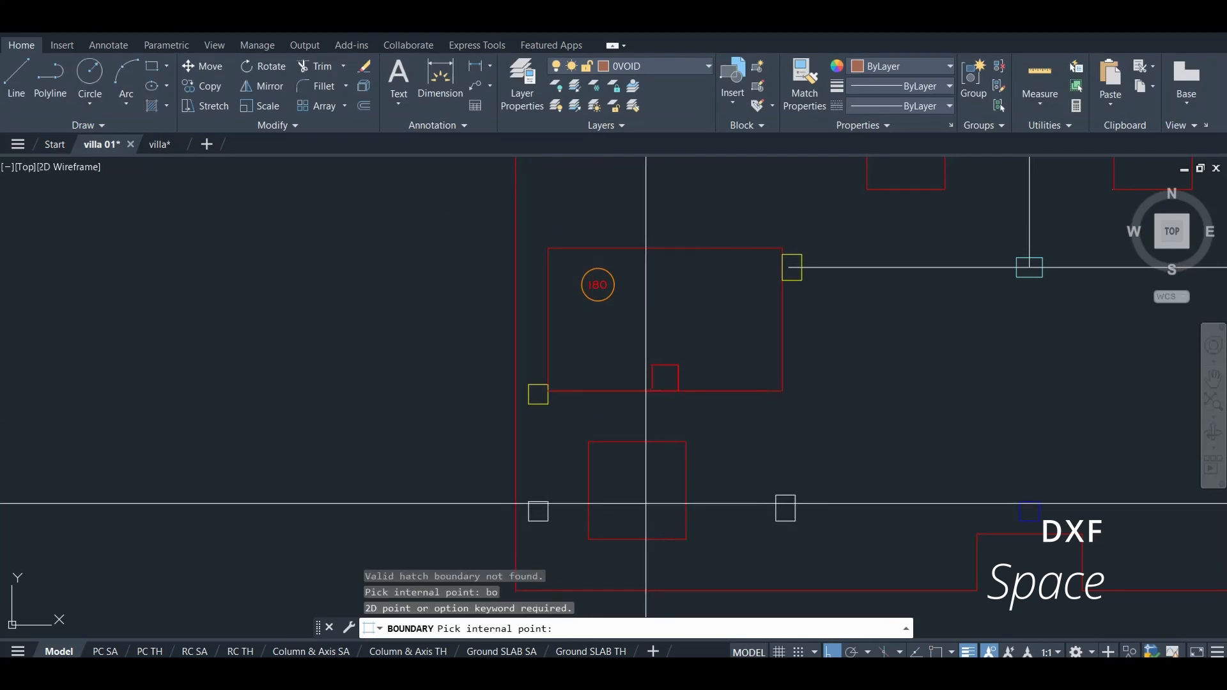
key("Escape")
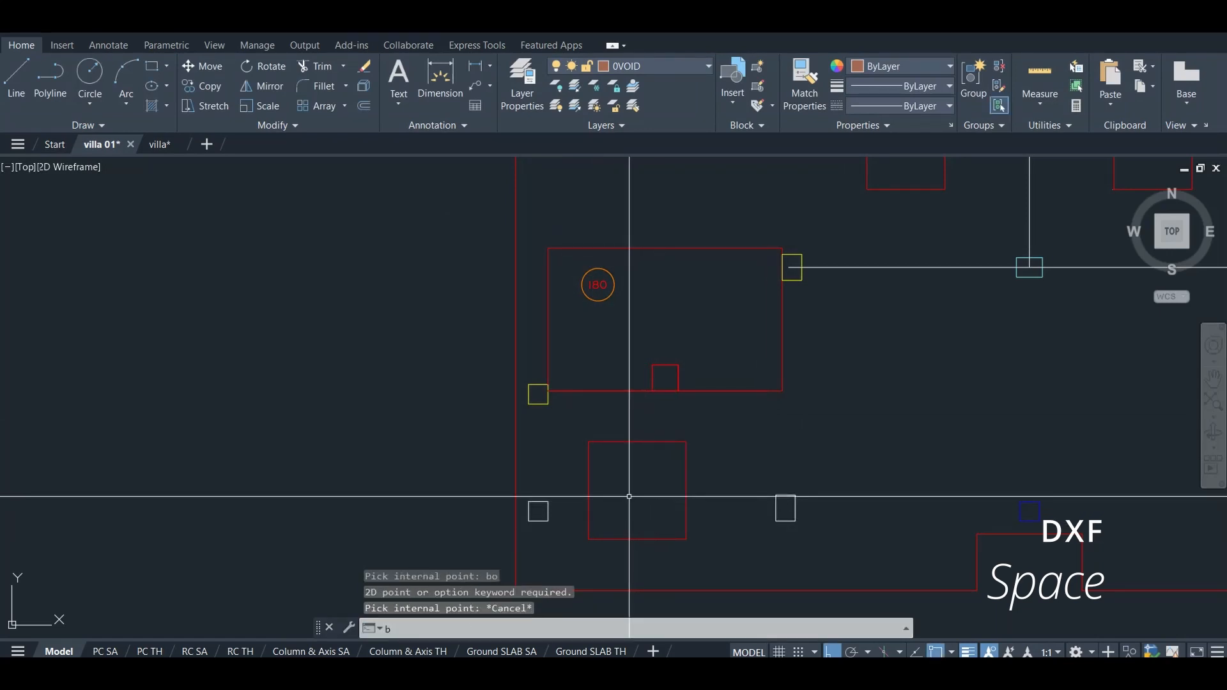
Create a boundary polyline on the 0VOID layer from inside the large square opening in the plan's lower-left corner.
type("bo")
key("Return")
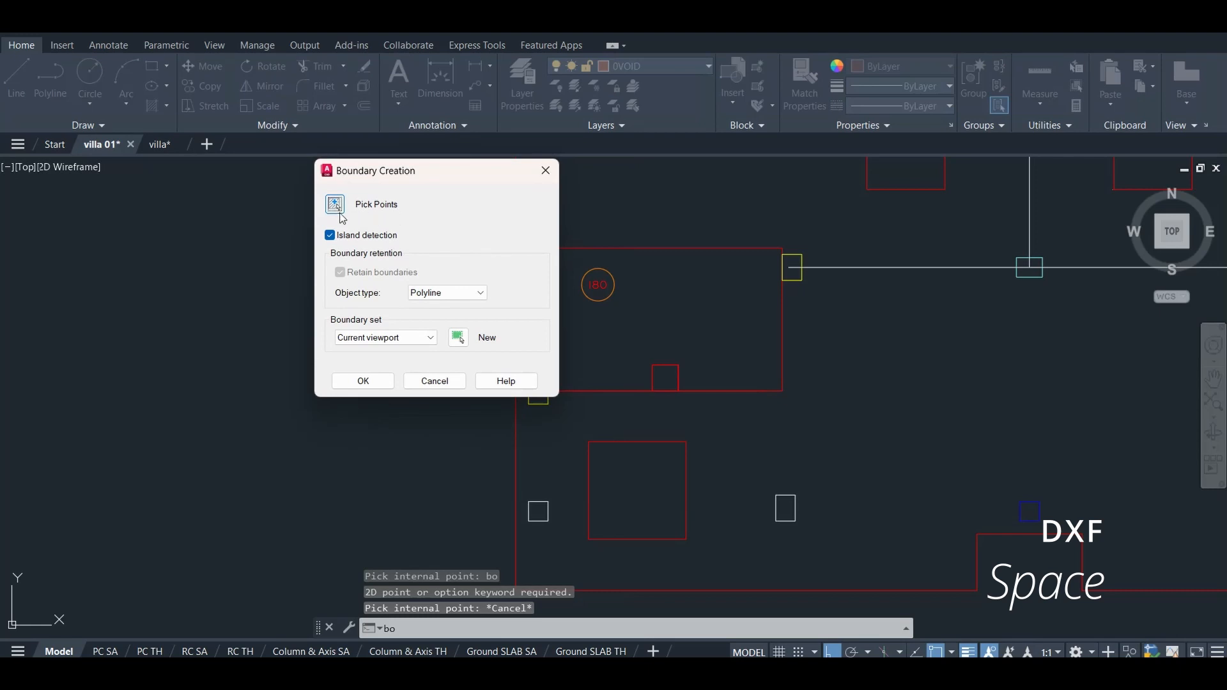
left_click(339, 214)
left_click(658, 492)
key("Return")
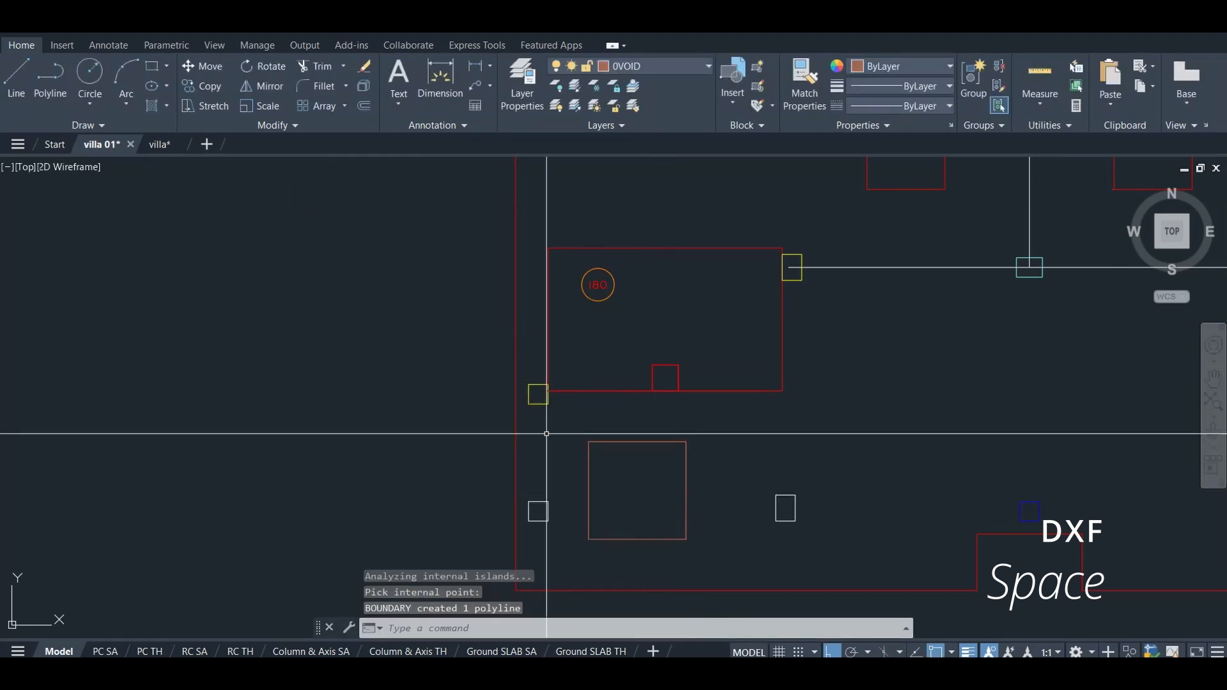
Create a boundary polyline on the 0VOID layer for the large square opening in the plan's lower-right corner.
scroll(547, 434, "down", 5)
scroll(933, 466, "up", 5)
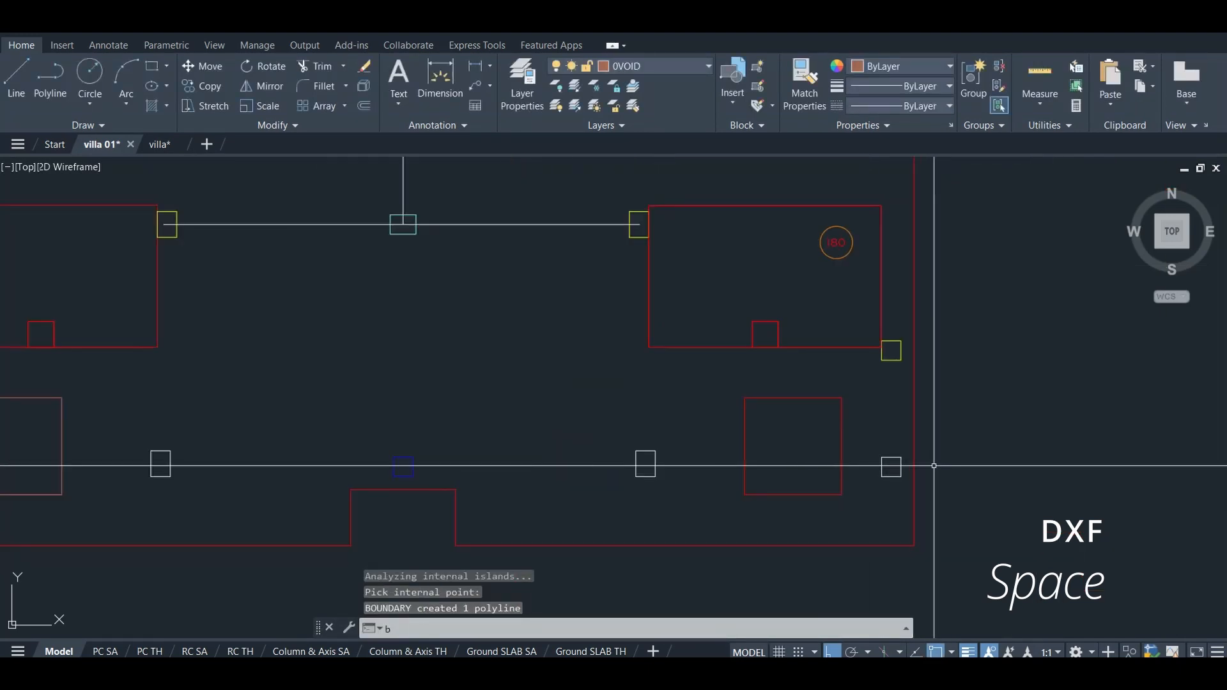
key("Return")
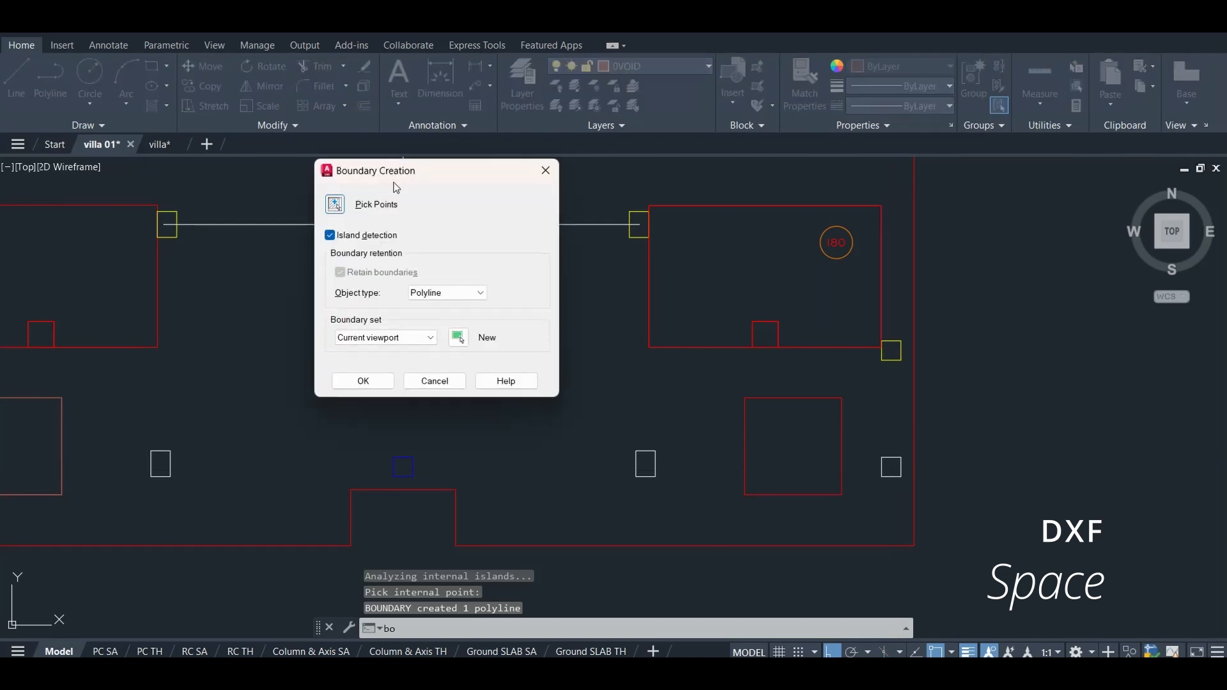
left_click(334, 205)
key("Return")
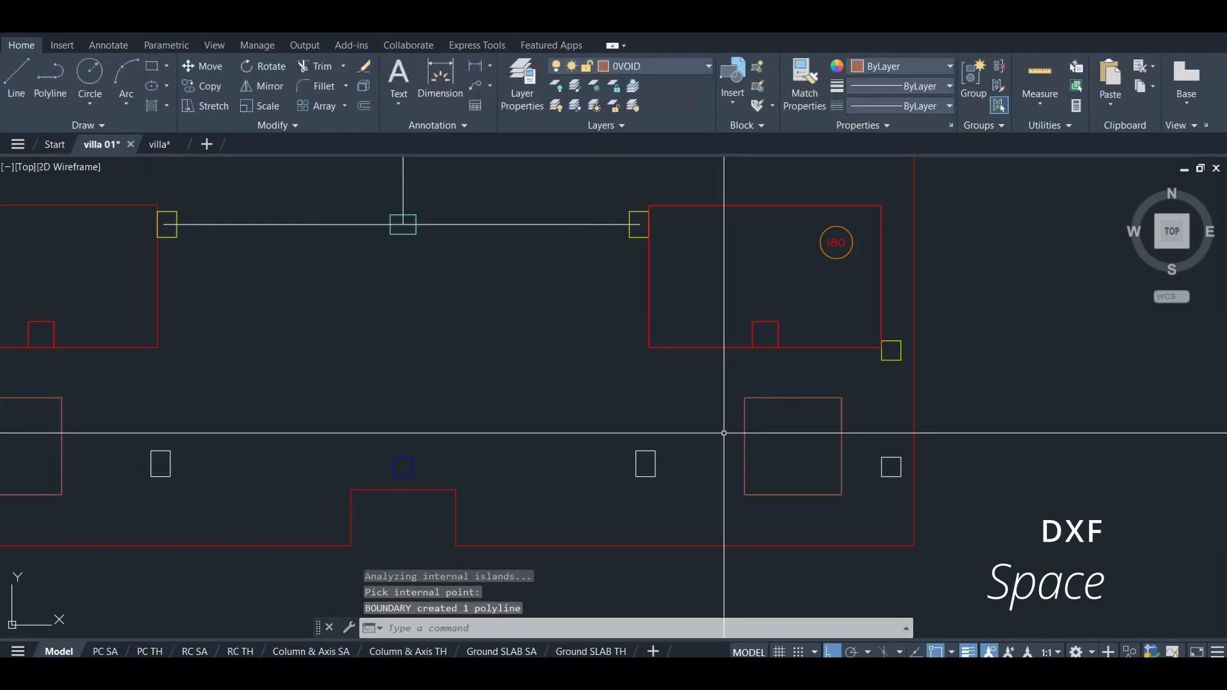
Create a boundary polyline on the 0VOID layer for the rectangular opening left of the B2 centerline.
scroll(628, 463, "down", 4)
scroll(514, 339, "up", 5)
type("bo")
key("Return")
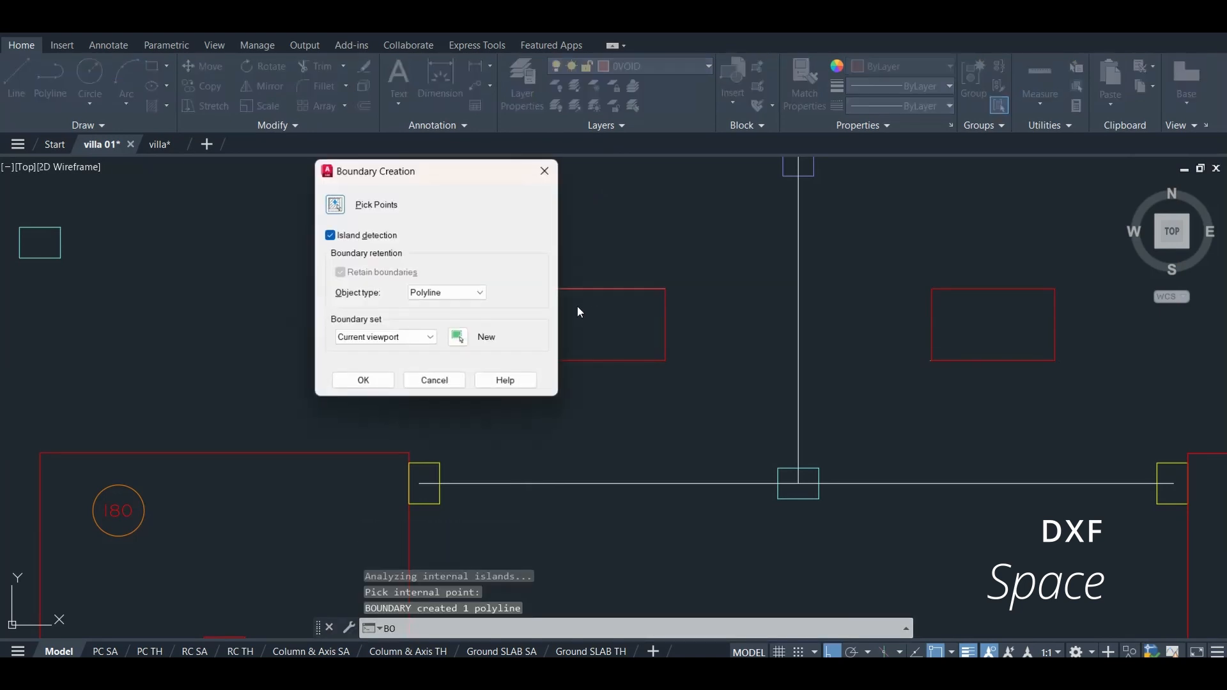
left_click(333, 205)
key("Return")
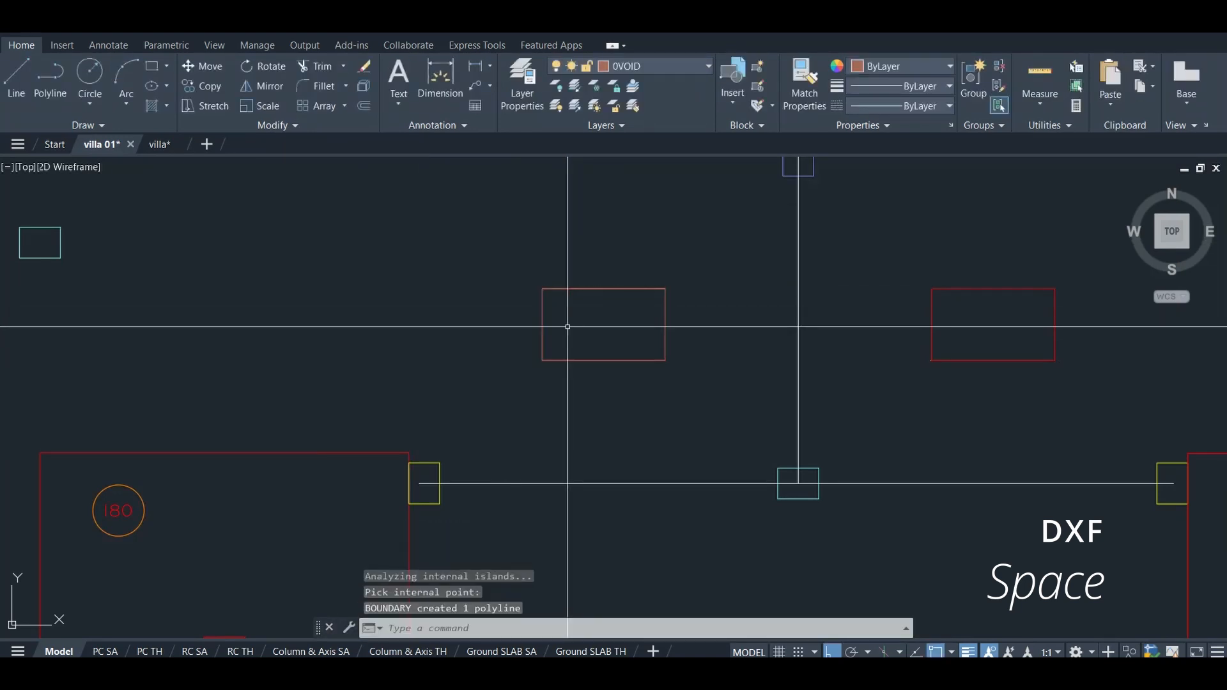
Create a boundary polyline on the 0VOID layer for the rectangular opening right of the B2 centerline.
scroll(550, 329, "down", 5)
type("bo")
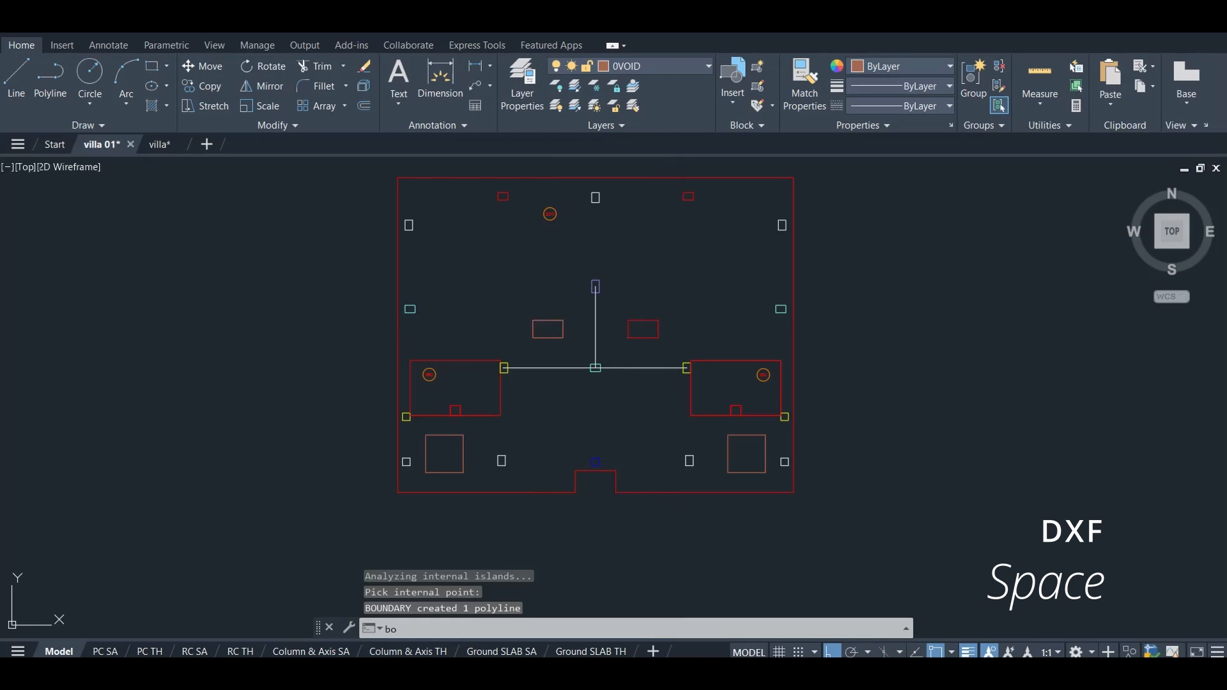
key("Return")
left_click(334, 205)
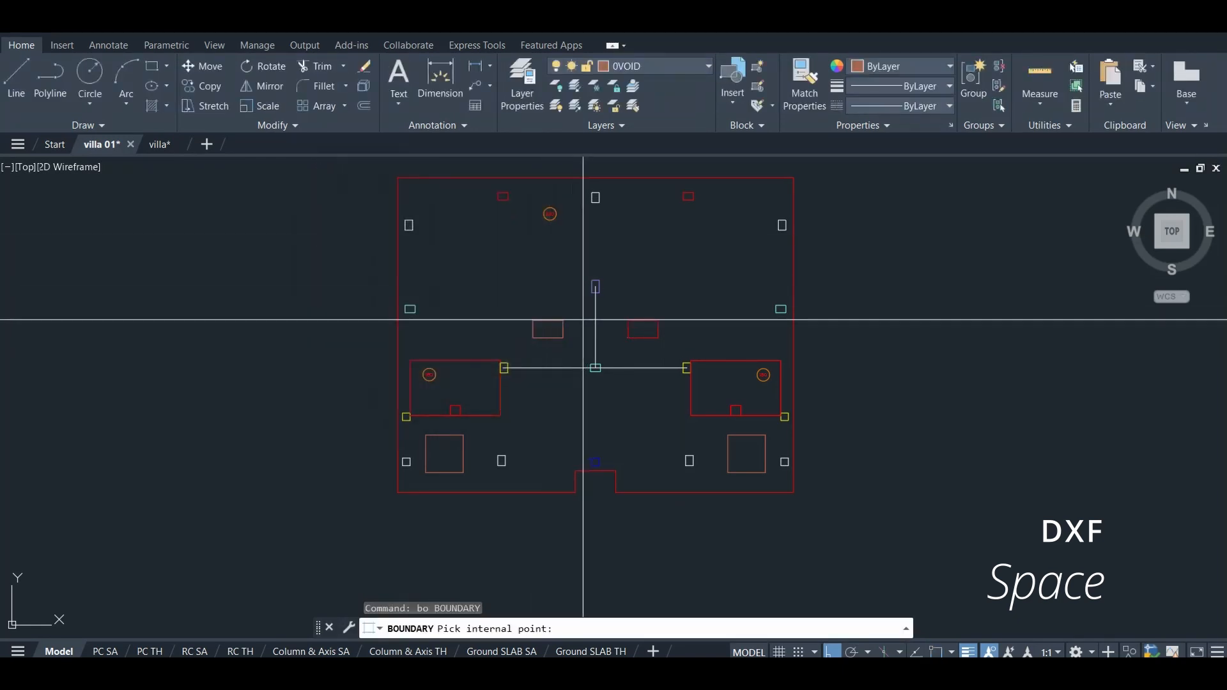
scroll(639, 329, "up", 5)
left_click(747, 324)
key("Return")
scroll(747, 324, "down", 5)
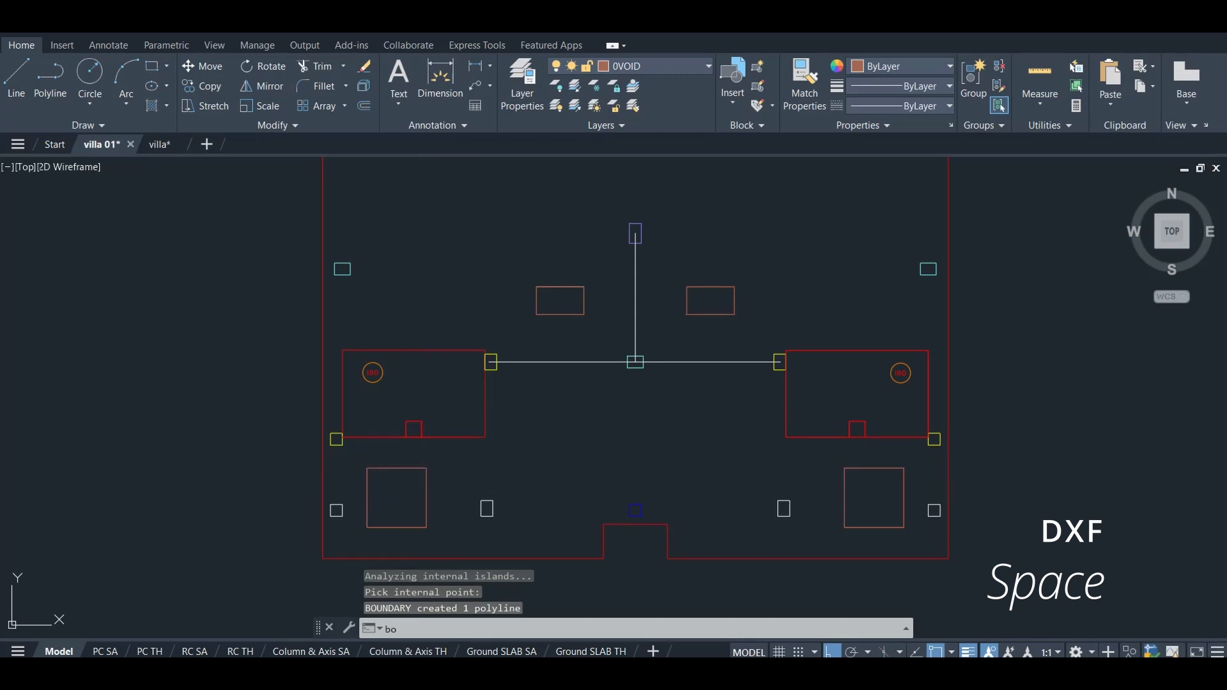
Create a boundary polyline on the 0VOID layer for the small square opening at the lower edge of the left red slab panel.
type("bo")
key("Return")
left_click(335, 204)
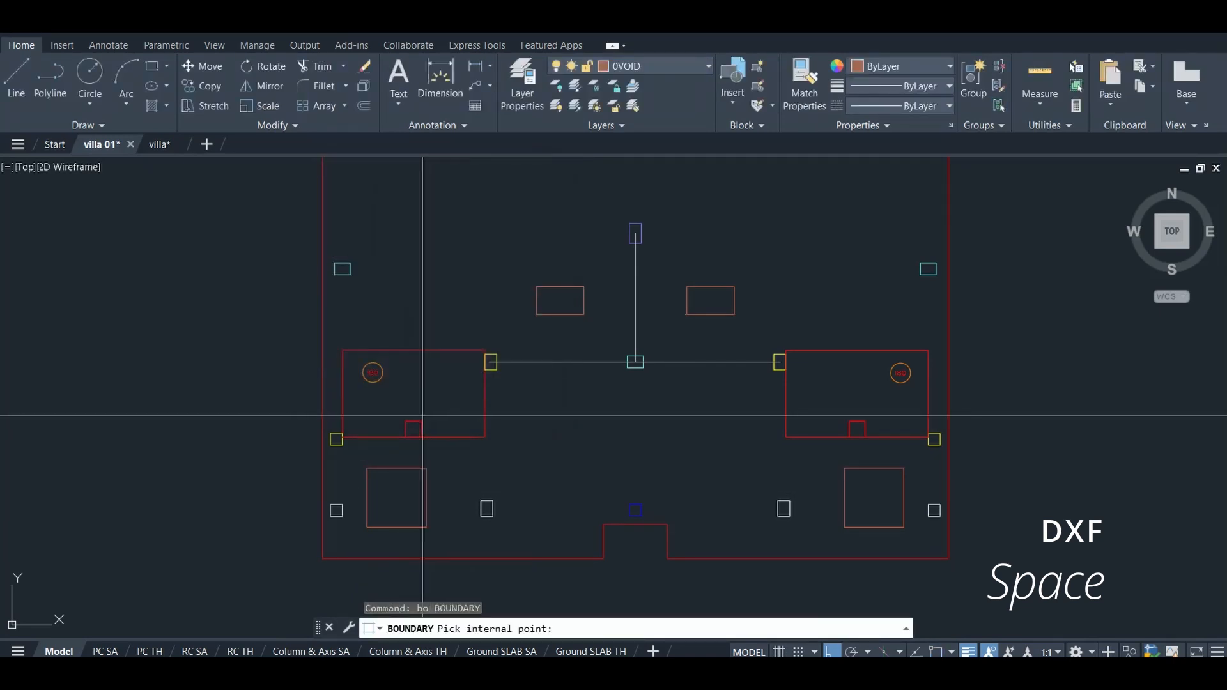
scroll(406, 425, "up", 5)
left_click(389, 406)
key("Return")
scroll(329, 410, "down", 3)
scroll(329, 409, "down", 2)
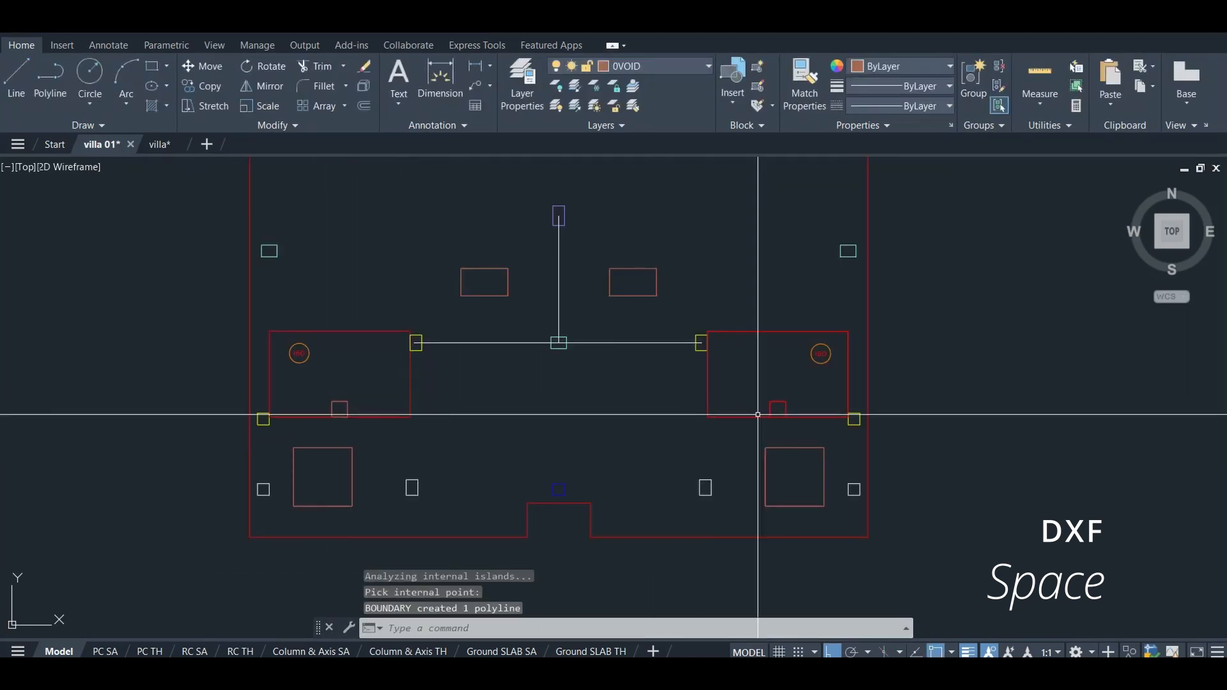
Create a boundary polyline on the 0VOID layer for the small square opening at the lower edge of the right red slab panel.
scroll(808, 398, "up", 5)
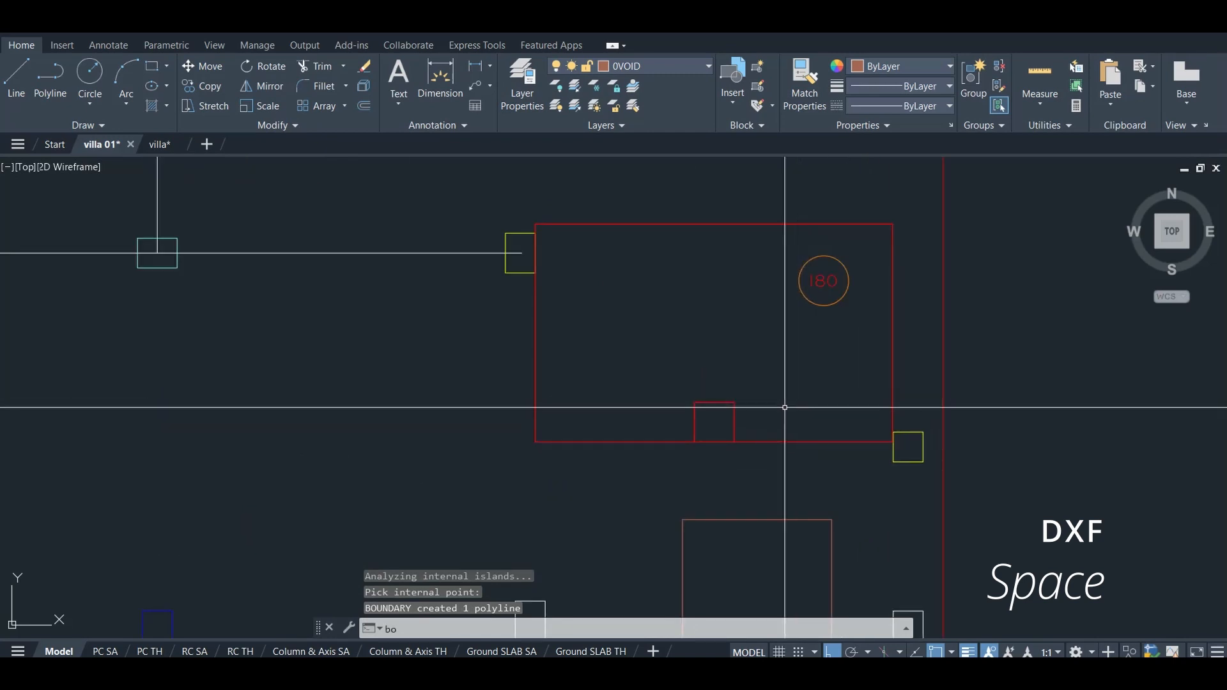
key("Return")
left_click(335, 204)
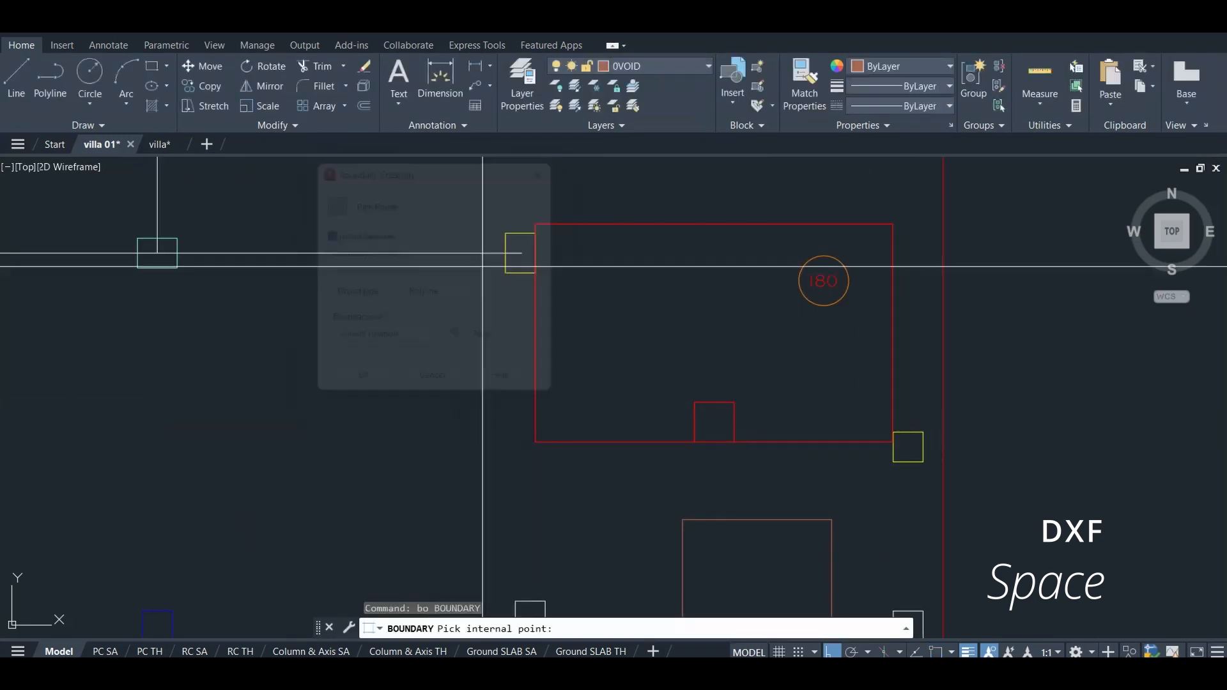
left_click(685, 370)
key("Return")
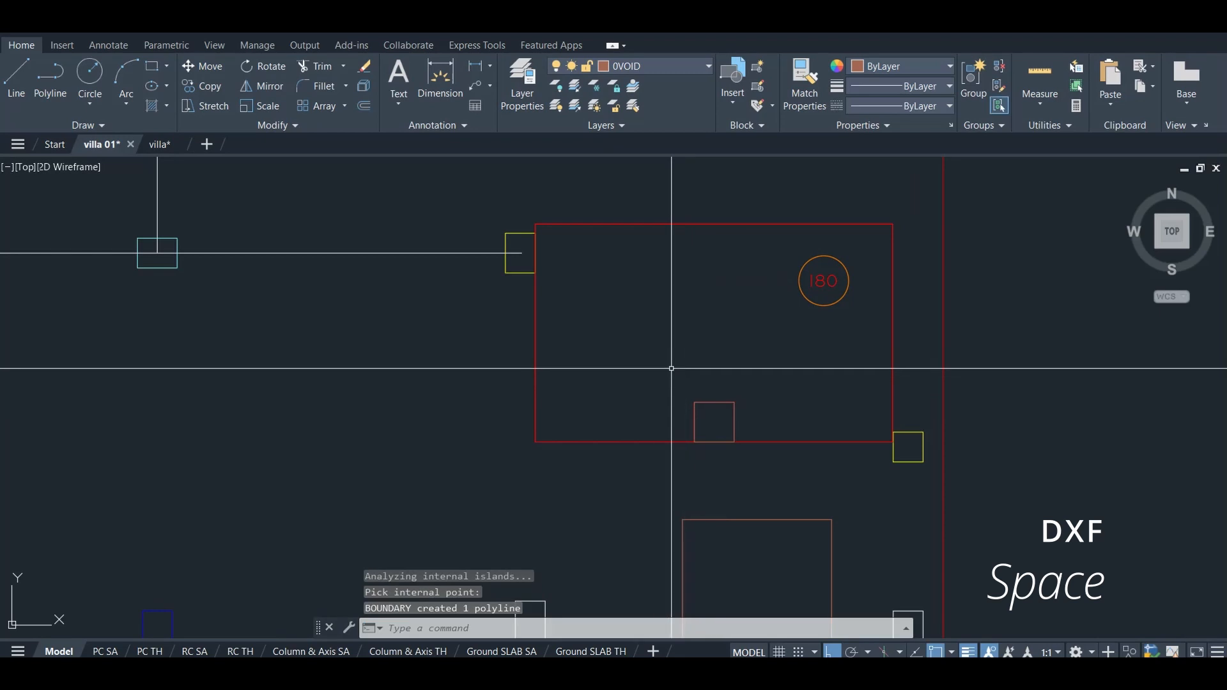
scroll(685, 370, "down", 4)
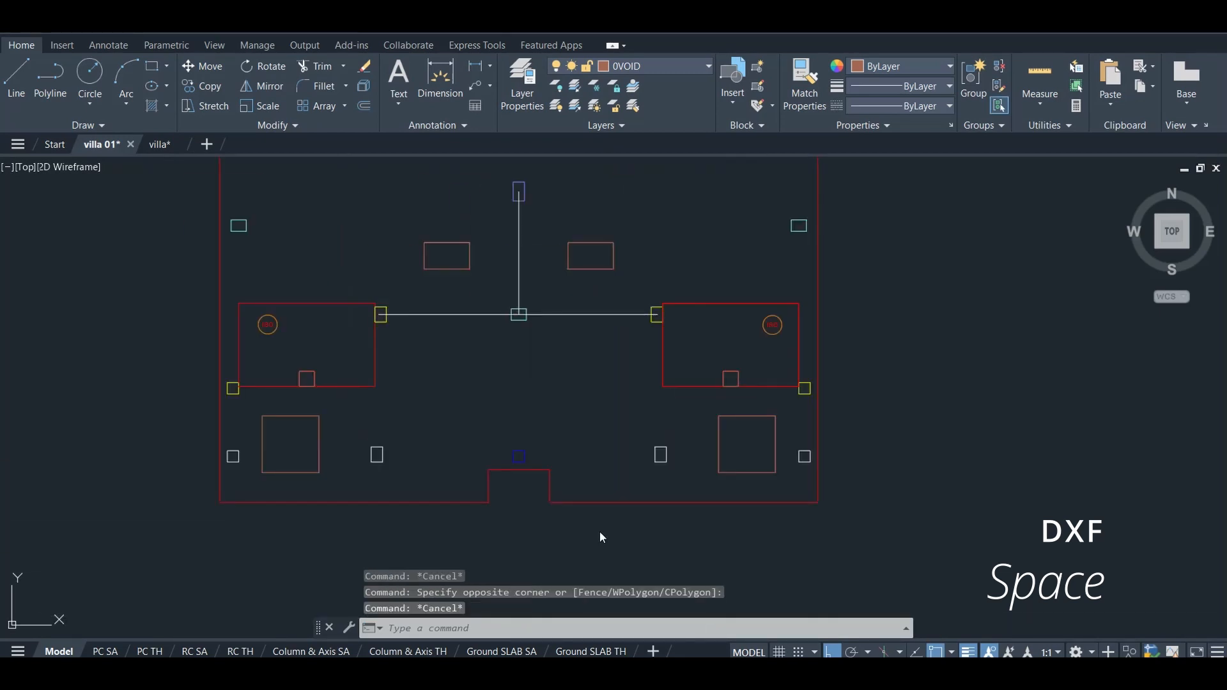
Make 0Slab18cm the current layer and create boundary polylines from inside the left slab panel.
left_click(653, 64)
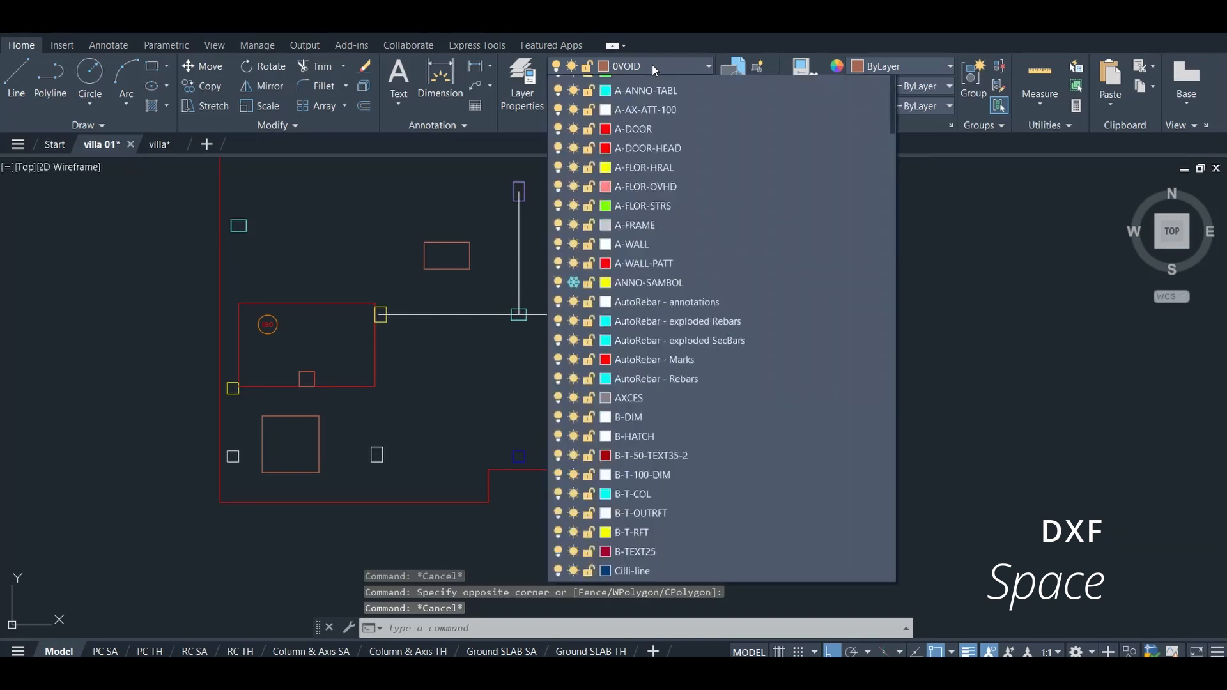
scroll(639, 155, "up", 1)
left_click(642, 128)
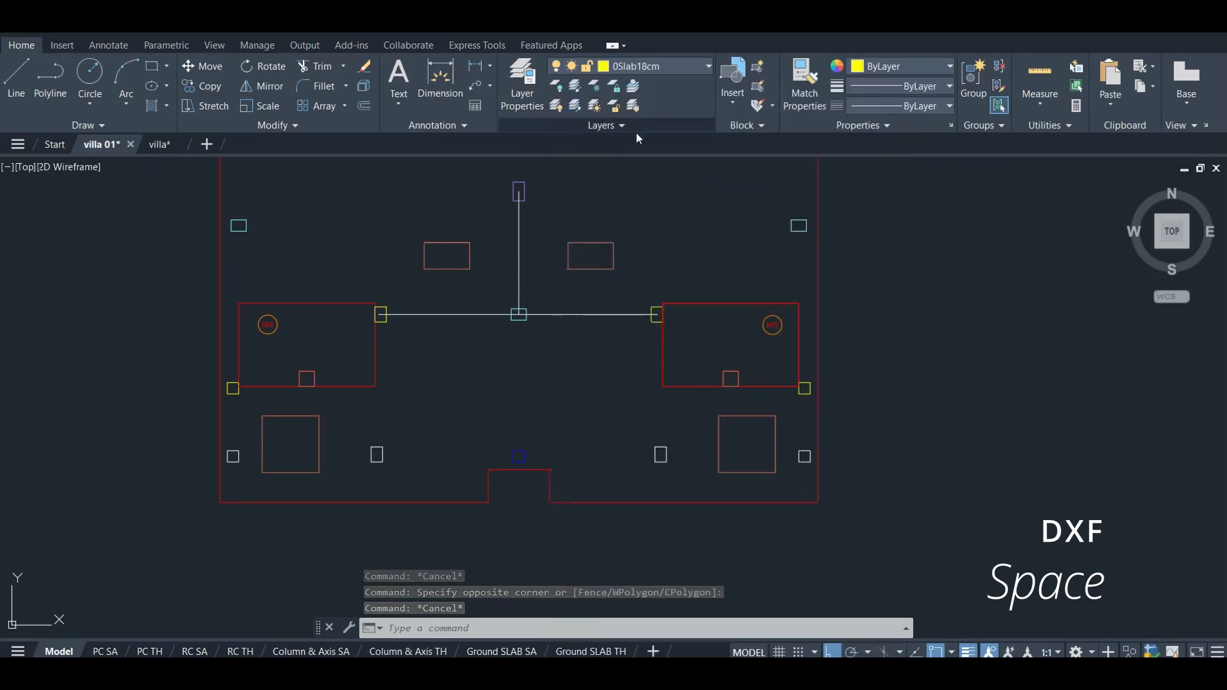
type("bo")
key("Return")
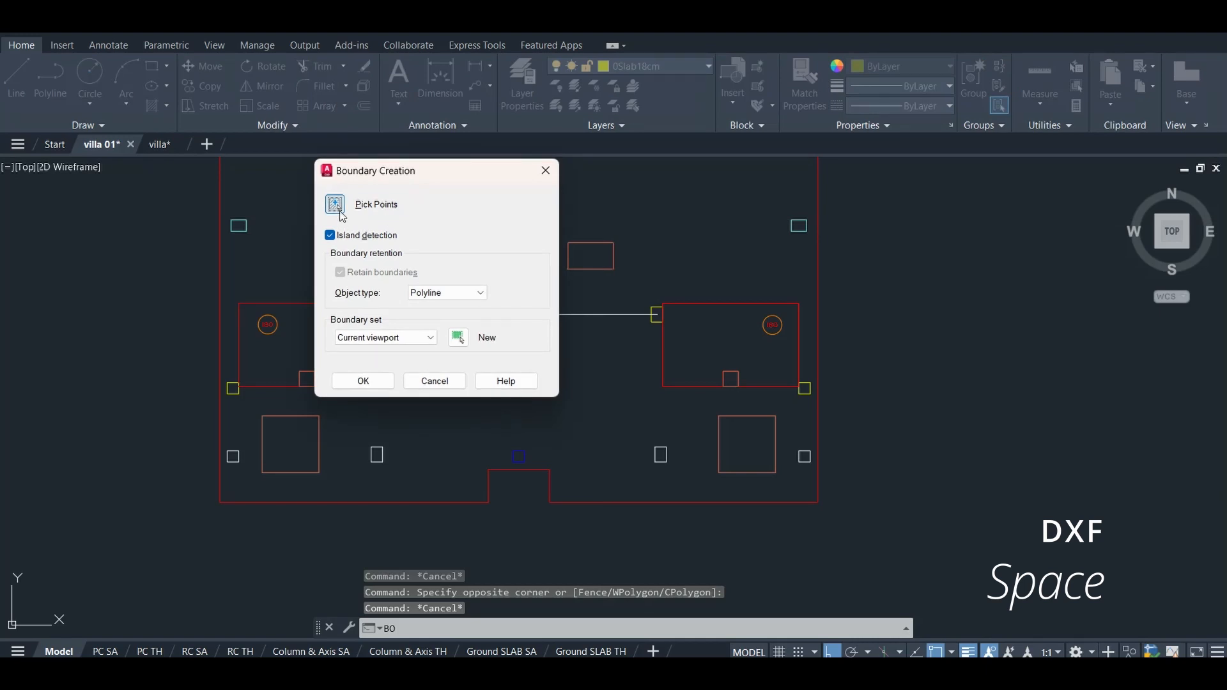
left_click(335, 204)
left_click(339, 330)
key("Return")
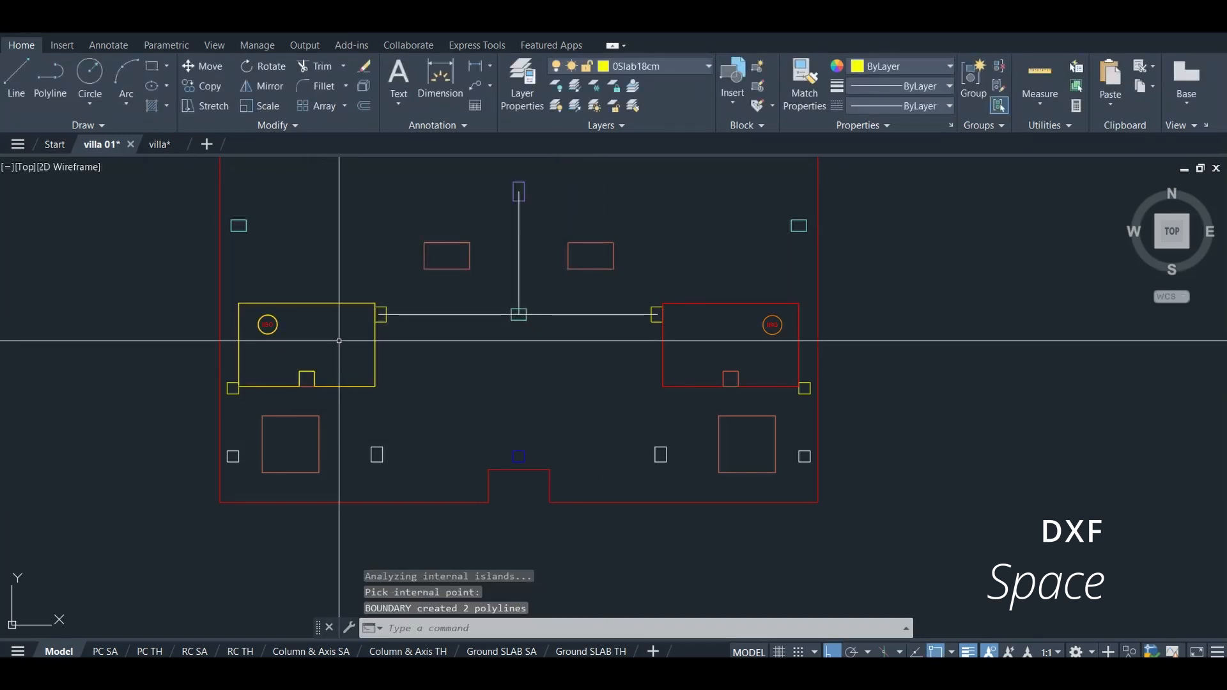
Trace the right slab panel with a polyline on the 0Slab18cm layer, following the panel corners and the small square opening's notch.
left_click(38, 78)
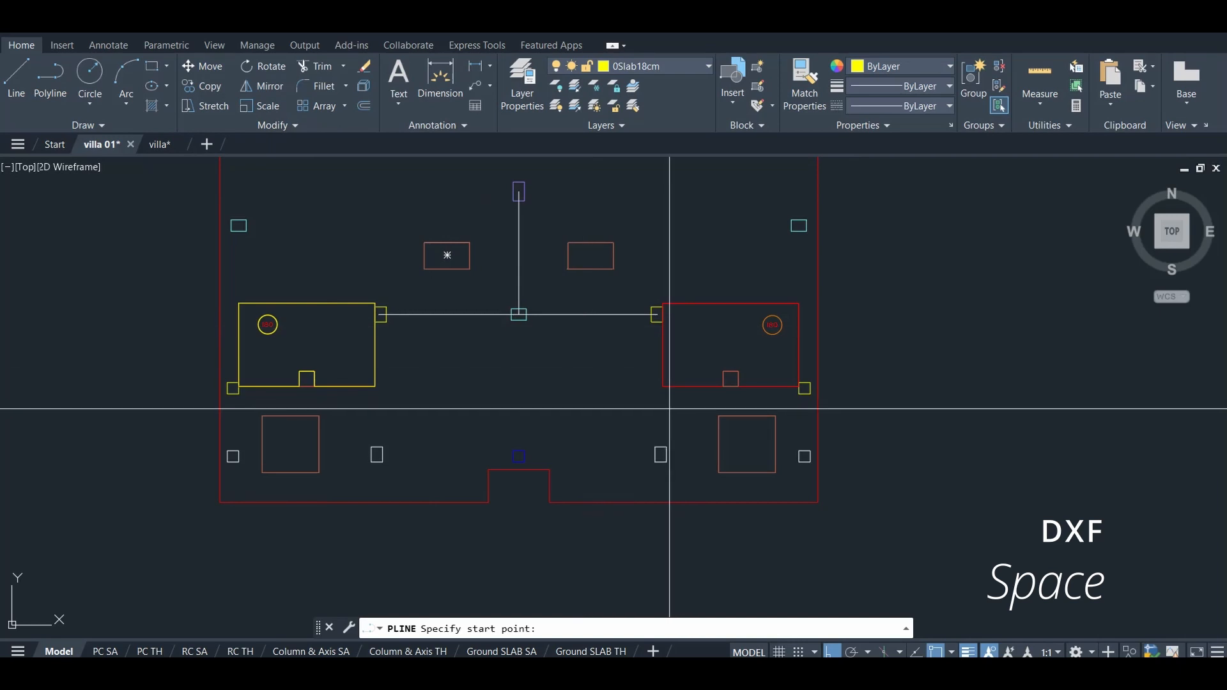
scroll(663, 303, "up", 6)
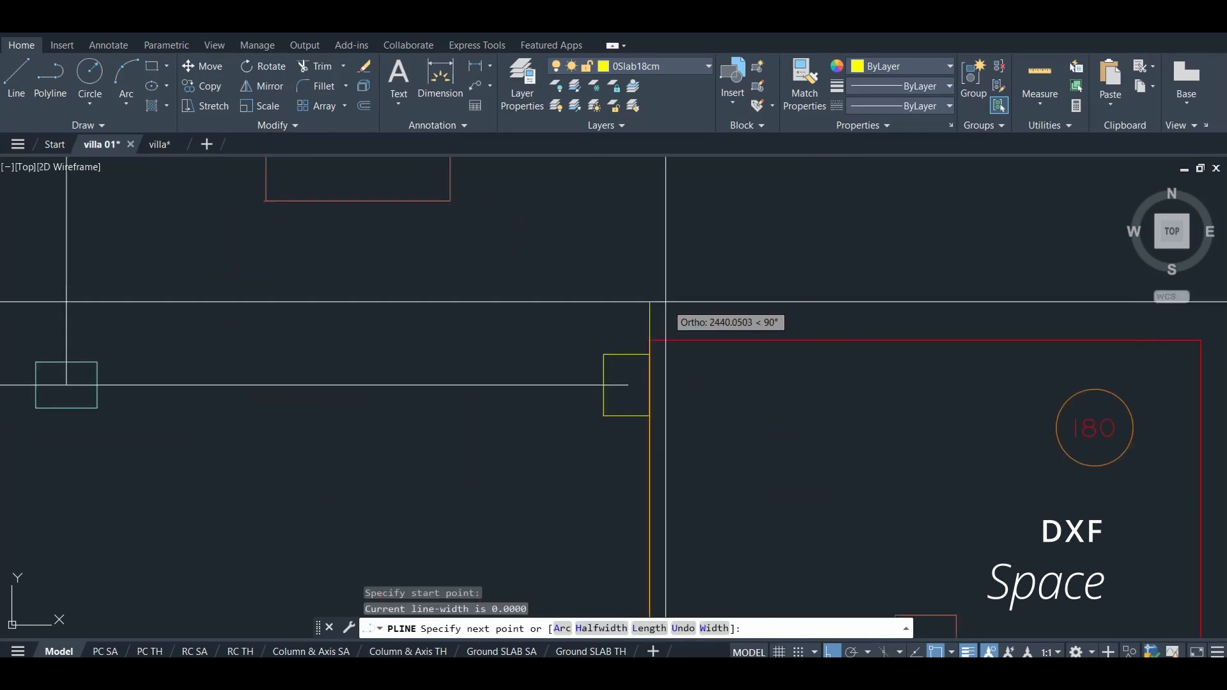
left_click(650, 339)
scroll(649, 339, "down", 4)
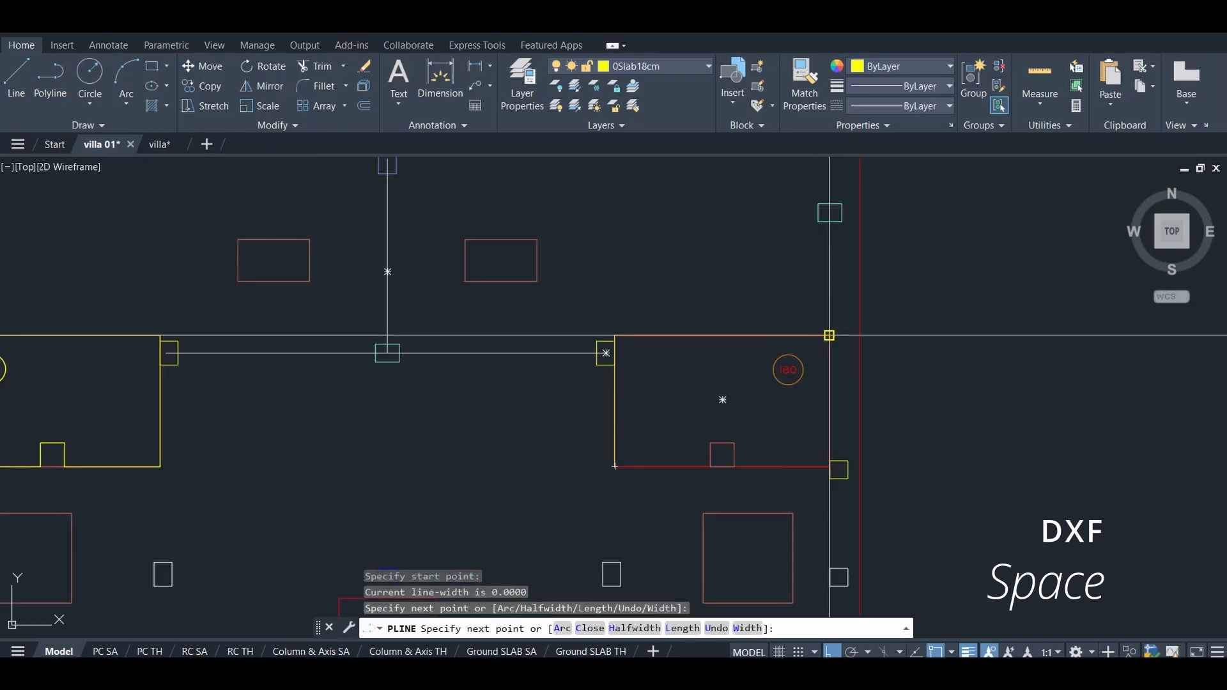
left_click(830, 466)
scroll(828, 466, "up", 4)
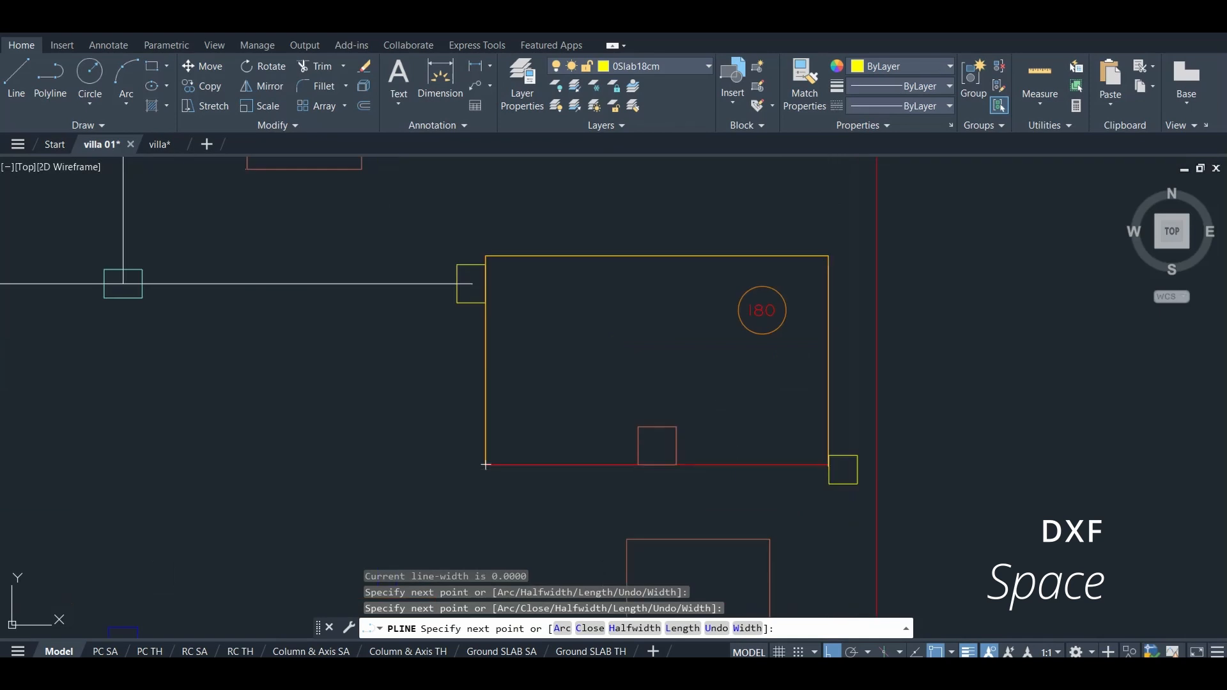
left_click(826, 461)
left_click(585, 461)
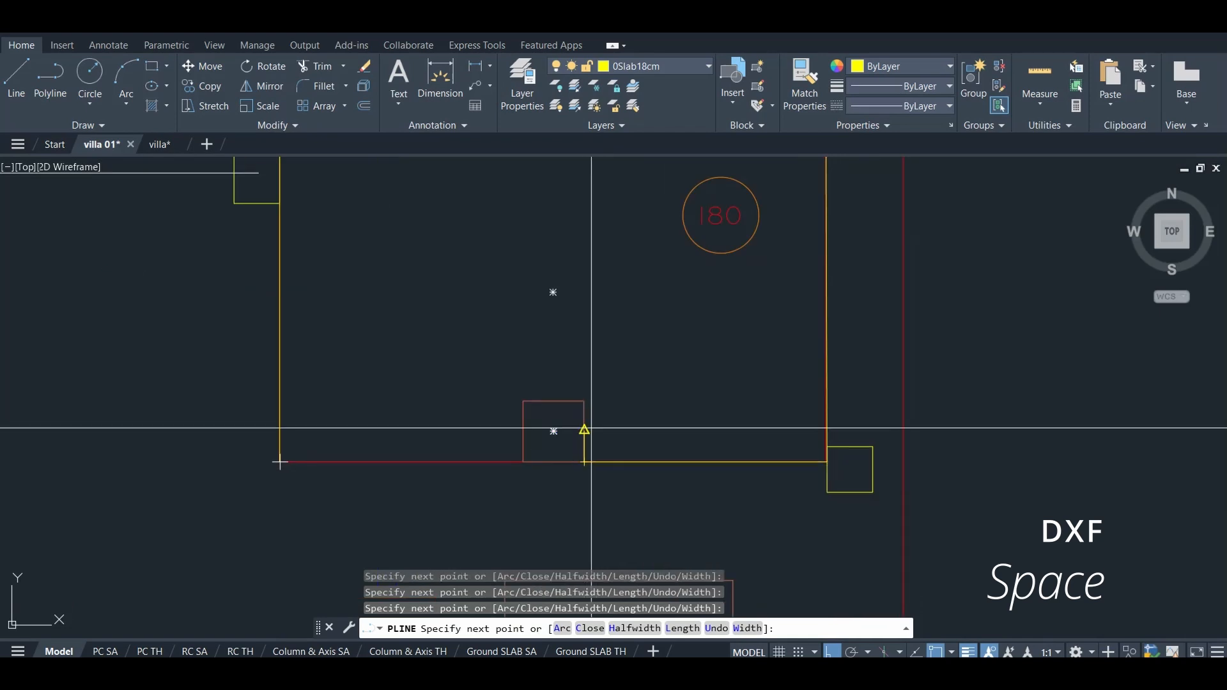
left_click(553, 400)
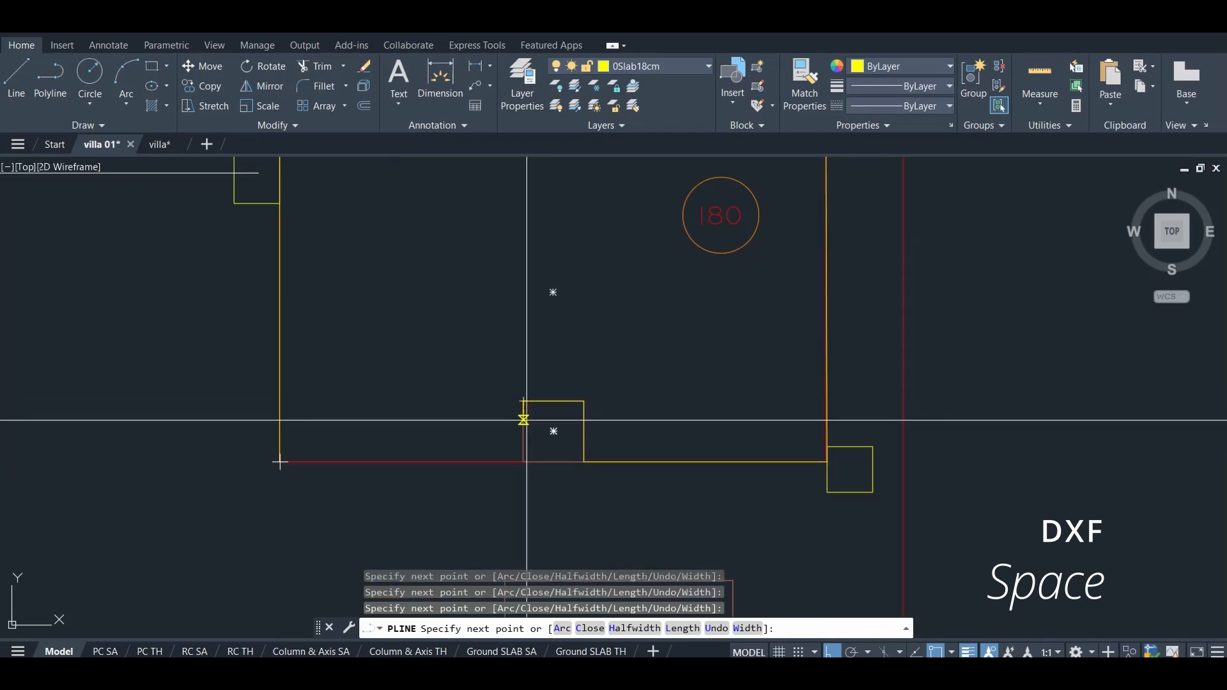
left_click(523, 462)
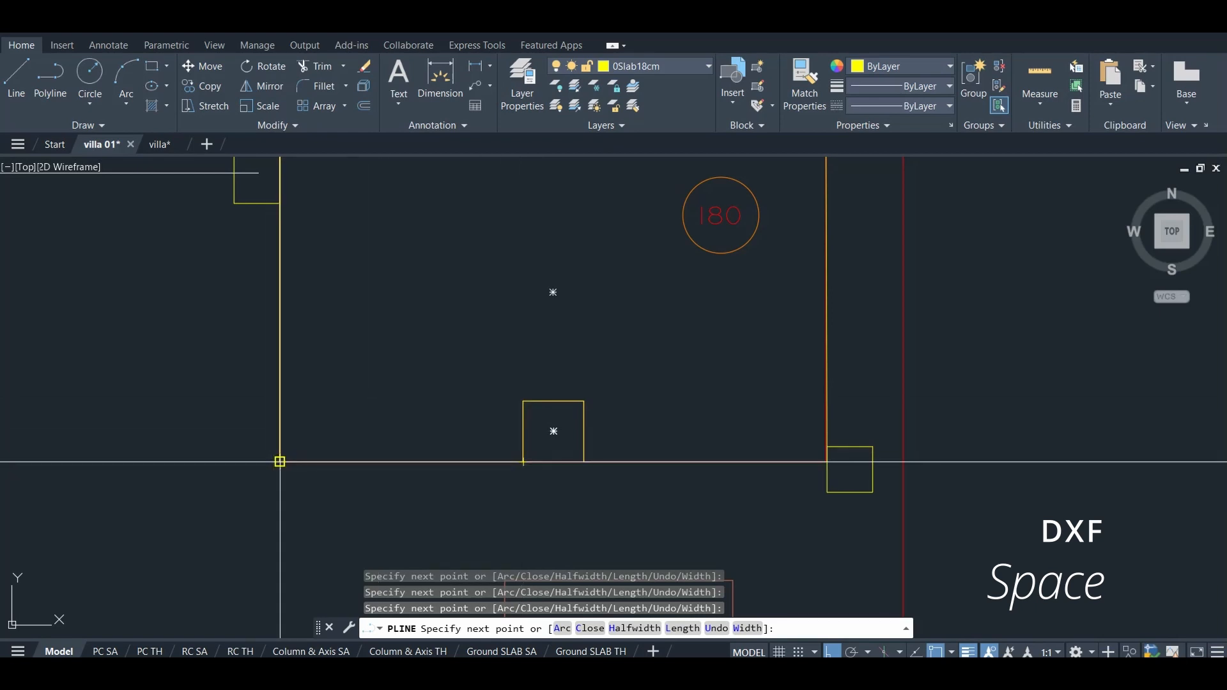
key("Escape")
scroll(384, 369, "down", 4)
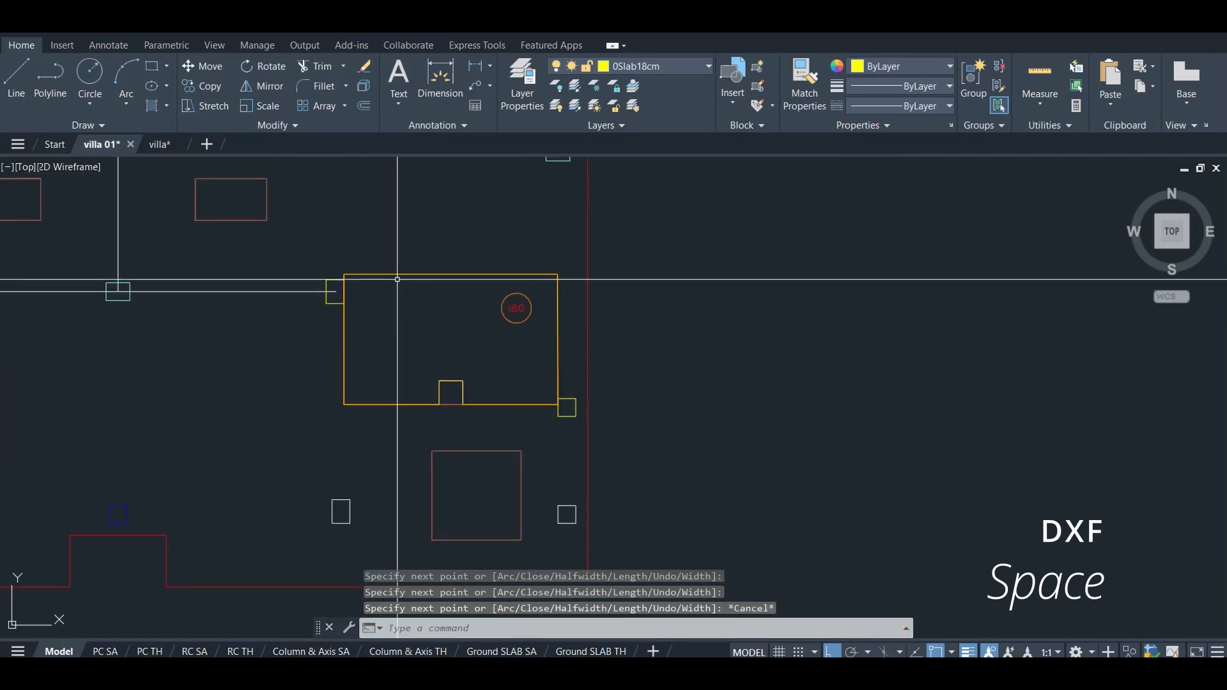
left_click(402, 276)
key("Escape")
scroll(403, 276, "down", 5)
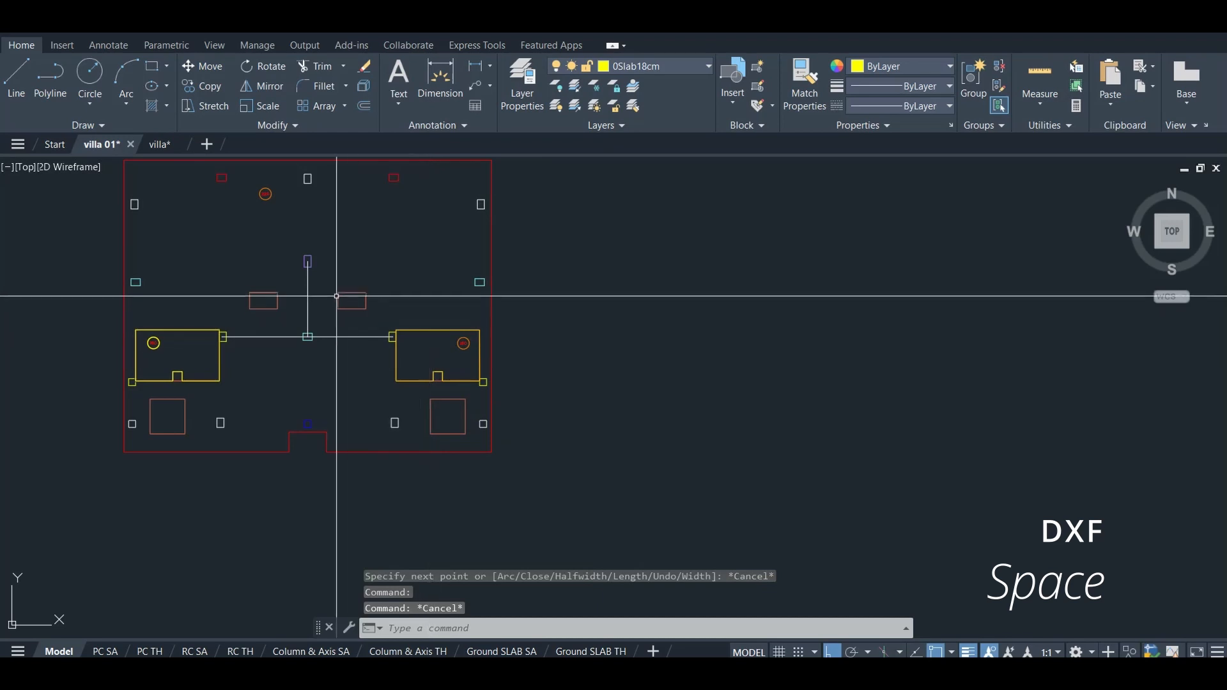
scroll(333, 307, "down", 2)
scroll(293, 249, "up", 2)
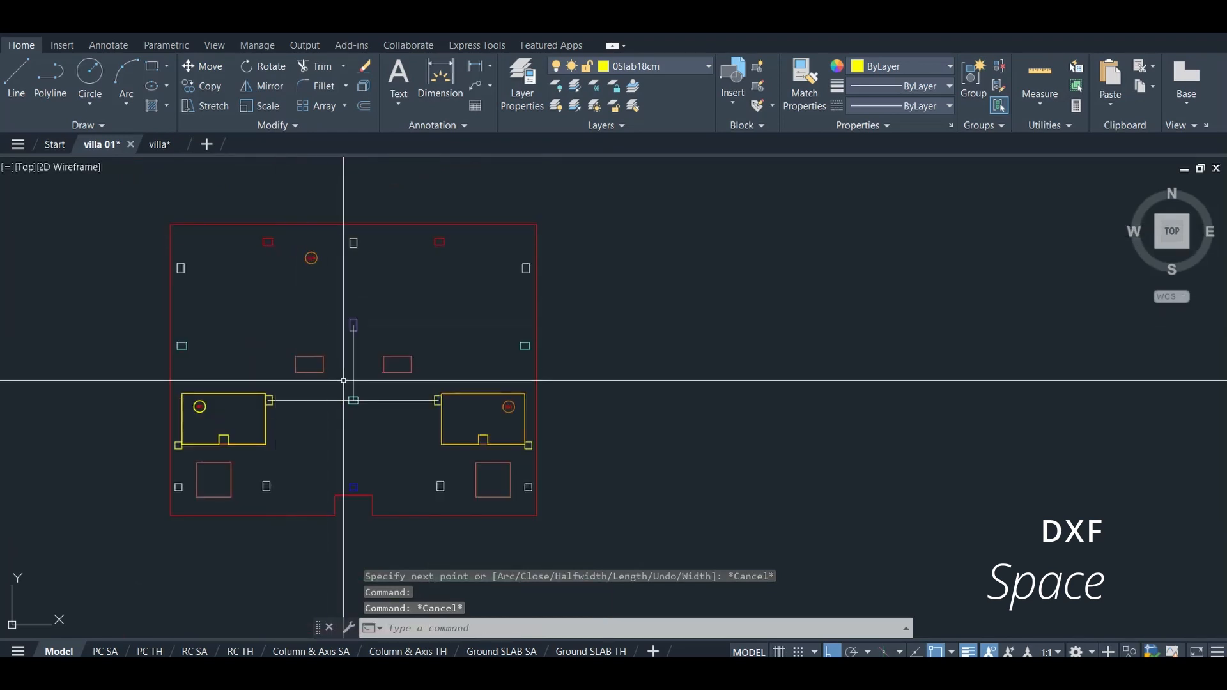
scroll(251, 505, "up", 2)
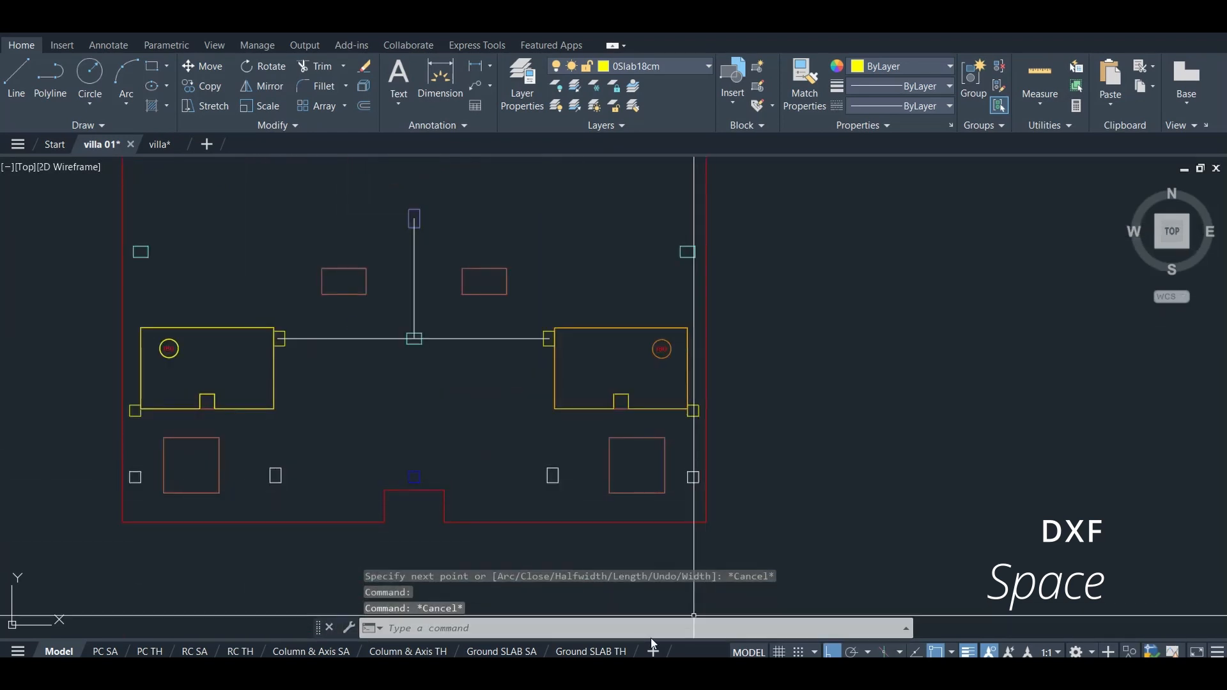
middle_click_drag(524, 495, 611, 580)
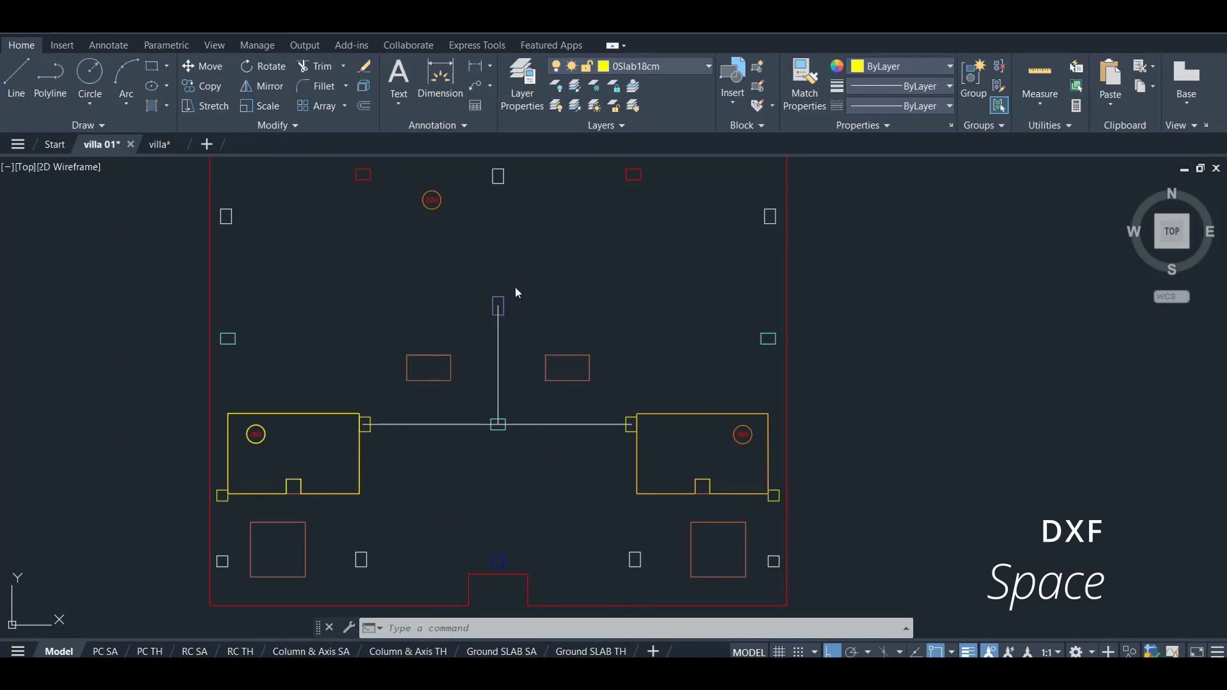
scroll(518, 332, "down", 2)
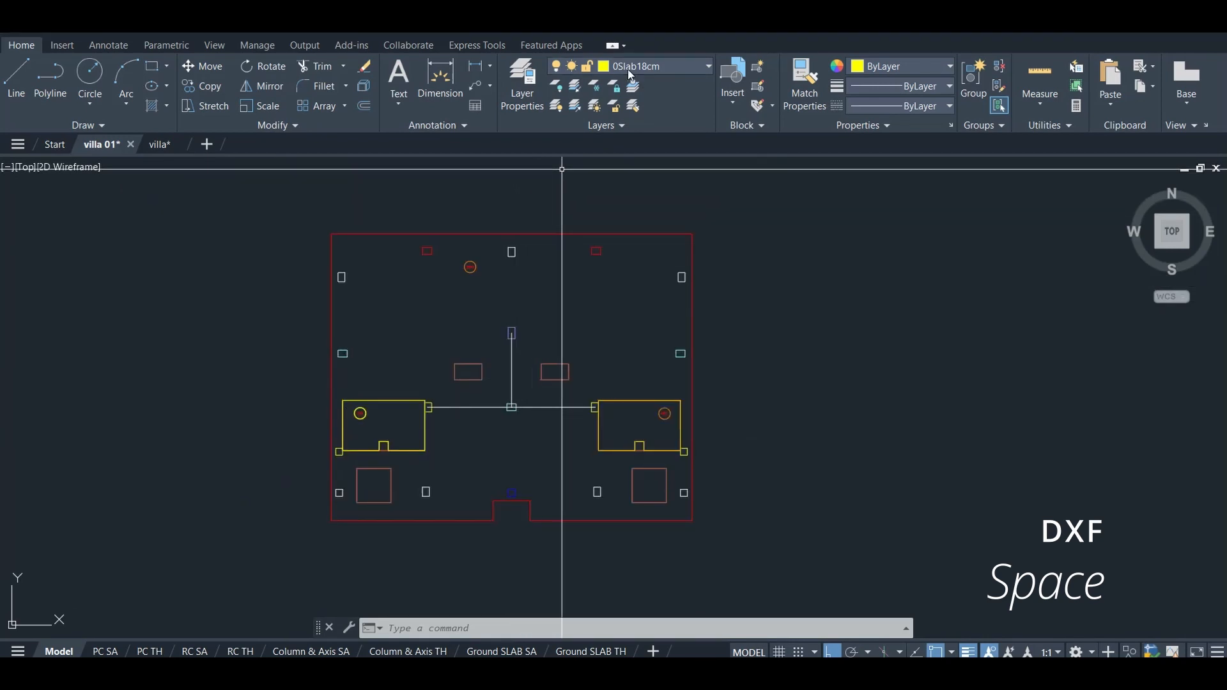
Turn off the layers 0C1, 0C2, 0C3 30X40, 0C3 40X30, 0C4, 0C4X, 0C5 30X40, 0C5 40X30, 0C6 and 0PCI.
left_click(521, 83)
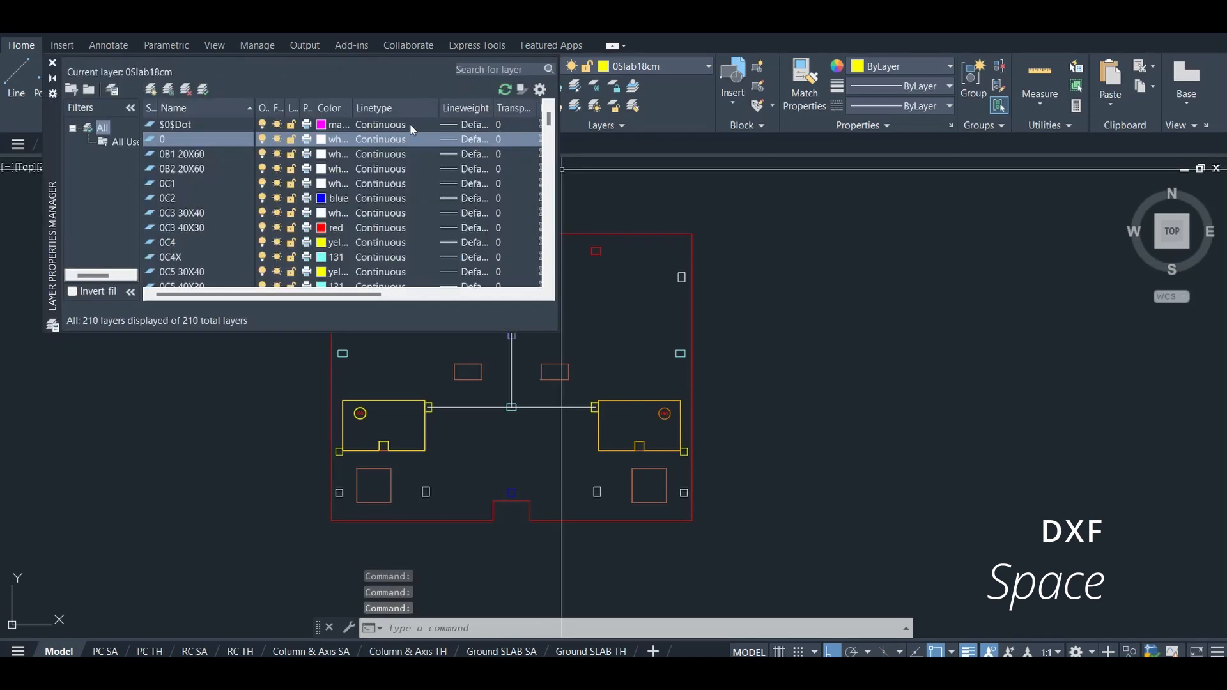
left_click(263, 184)
left_click(266, 199)
left_click(264, 214)
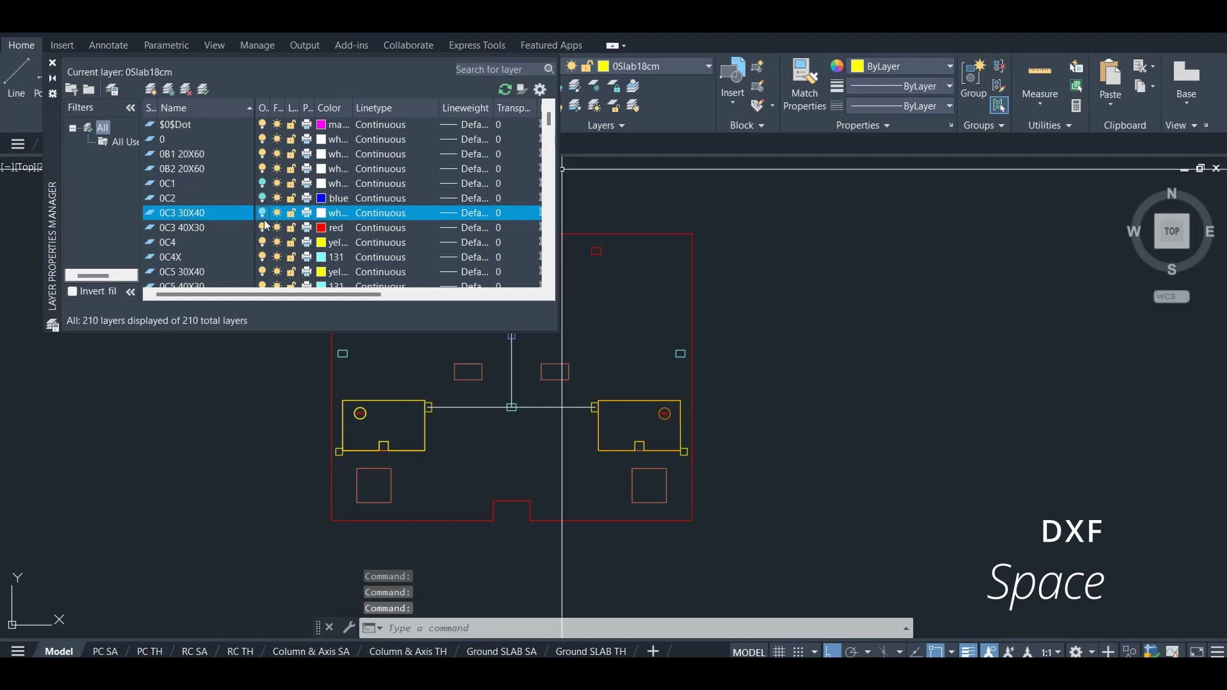
left_click(262, 228)
left_click(262, 243)
left_click(263, 258)
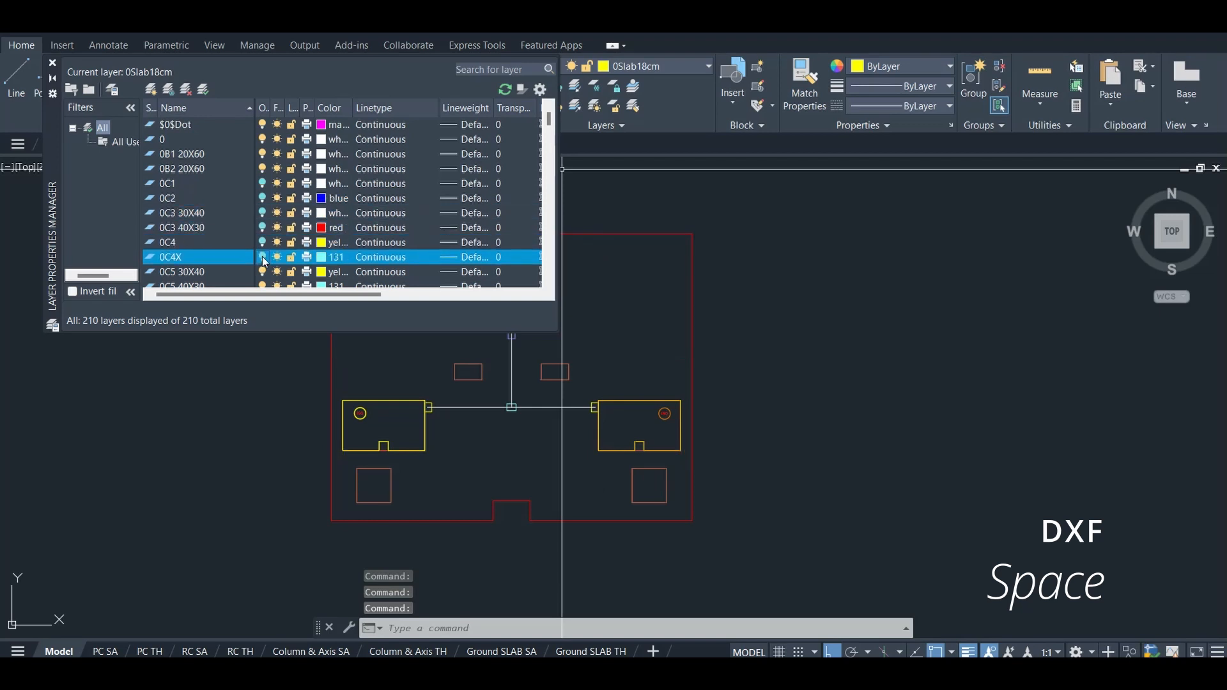
scroll(259, 254, "down", 1)
left_click(262, 229)
left_click(263, 243)
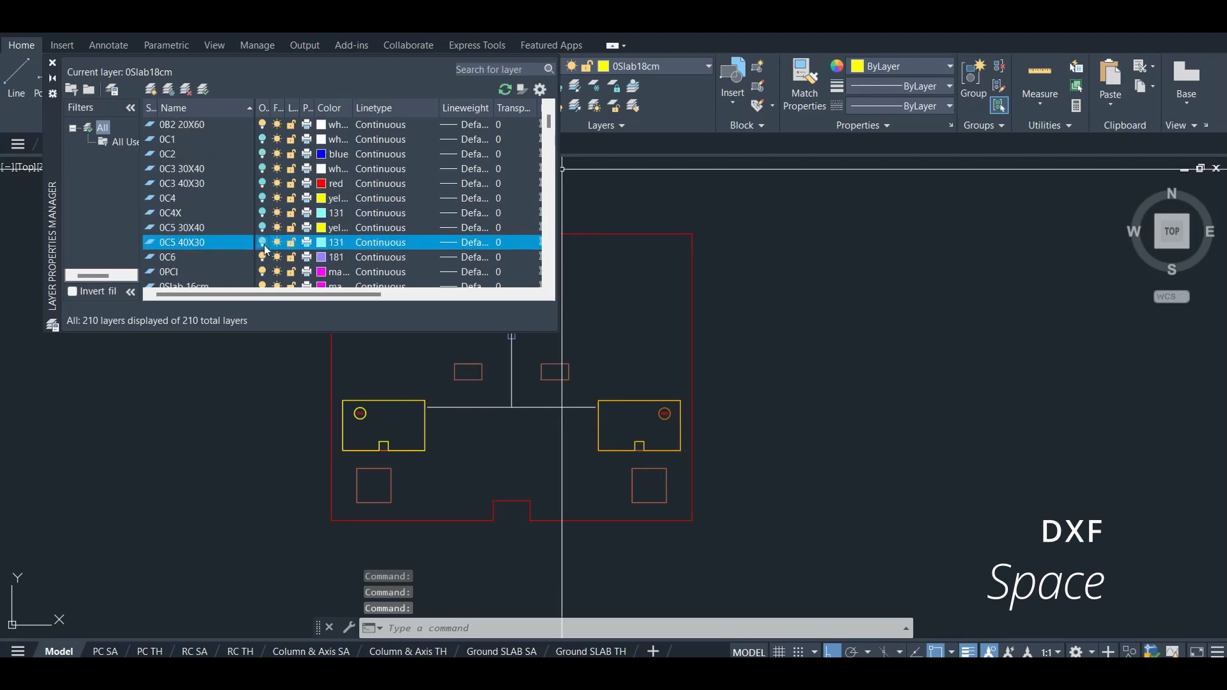
left_click(264, 257)
left_click(262, 272)
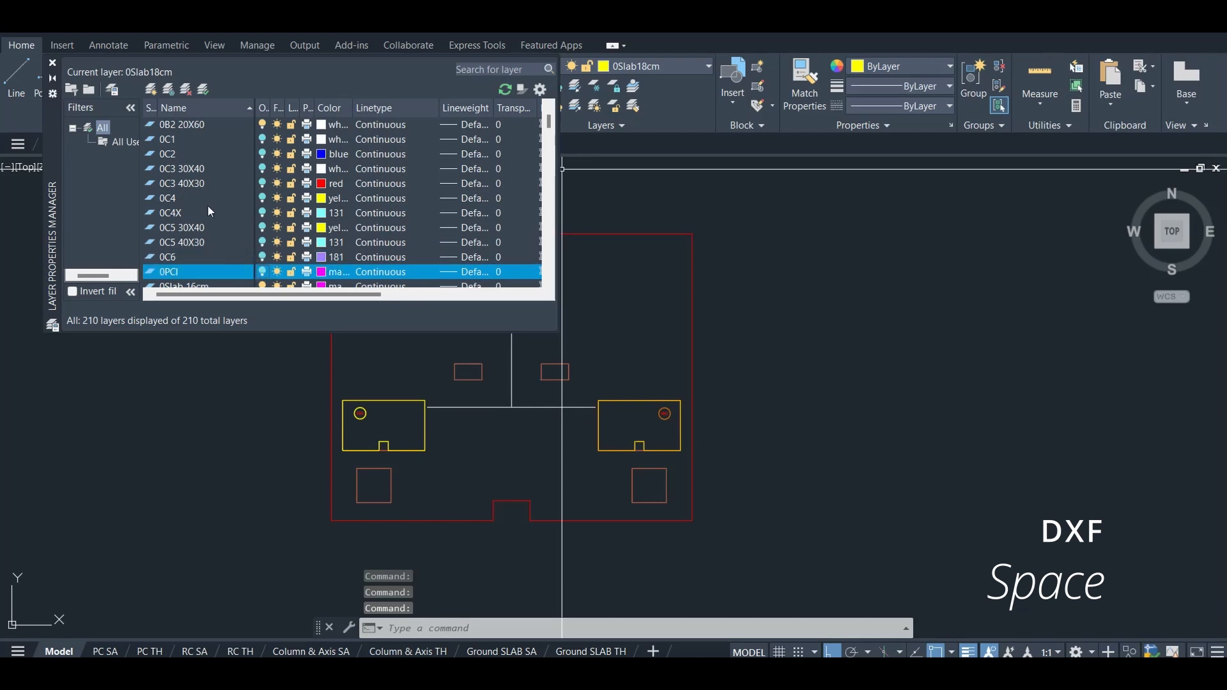
left_click(52, 63)
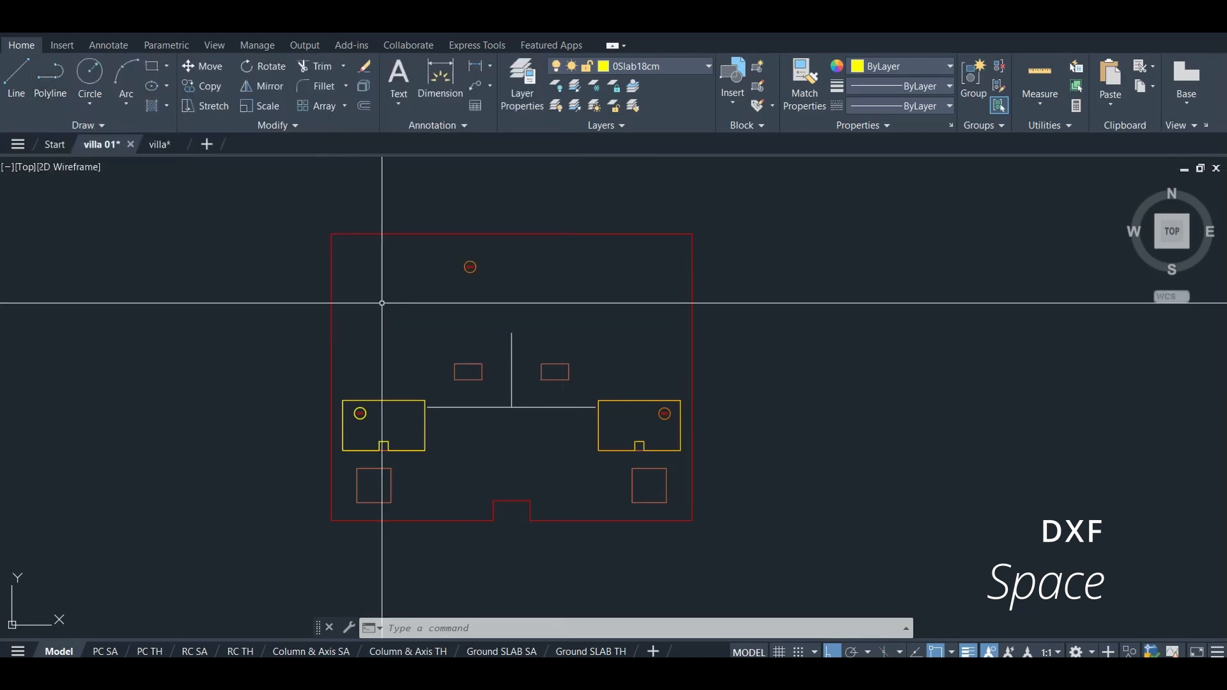
Delete the three circular slab thickness tags and the extra circular boundary polyline inside the left slab panel.
scroll(477, 269, "up", 2)
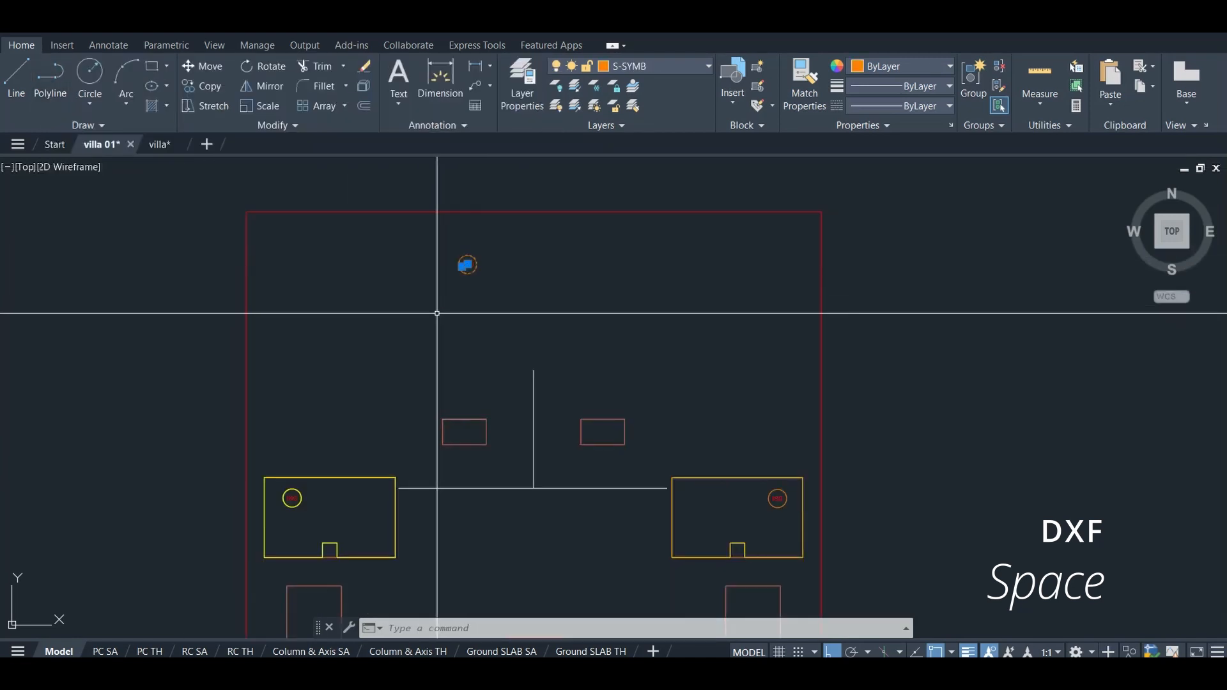
left_click(321, 492)
left_click(289, 503)
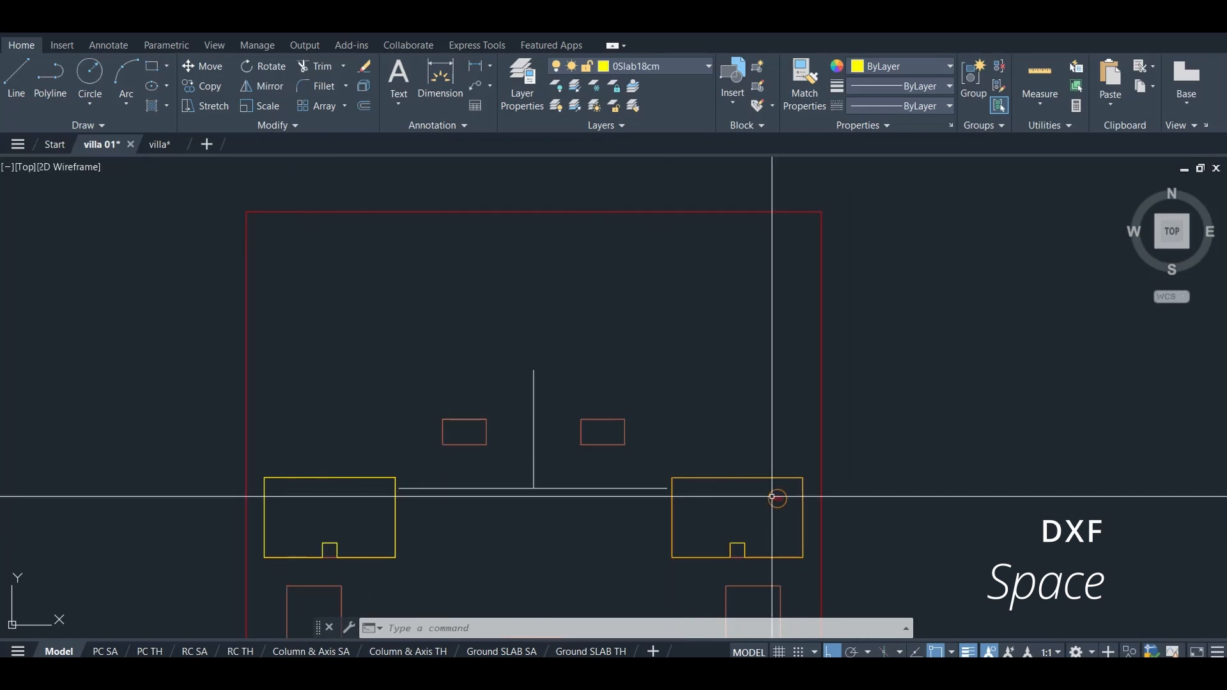
scroll(601, 415, "down", 4)
scroll(602, 428, "up", 2)
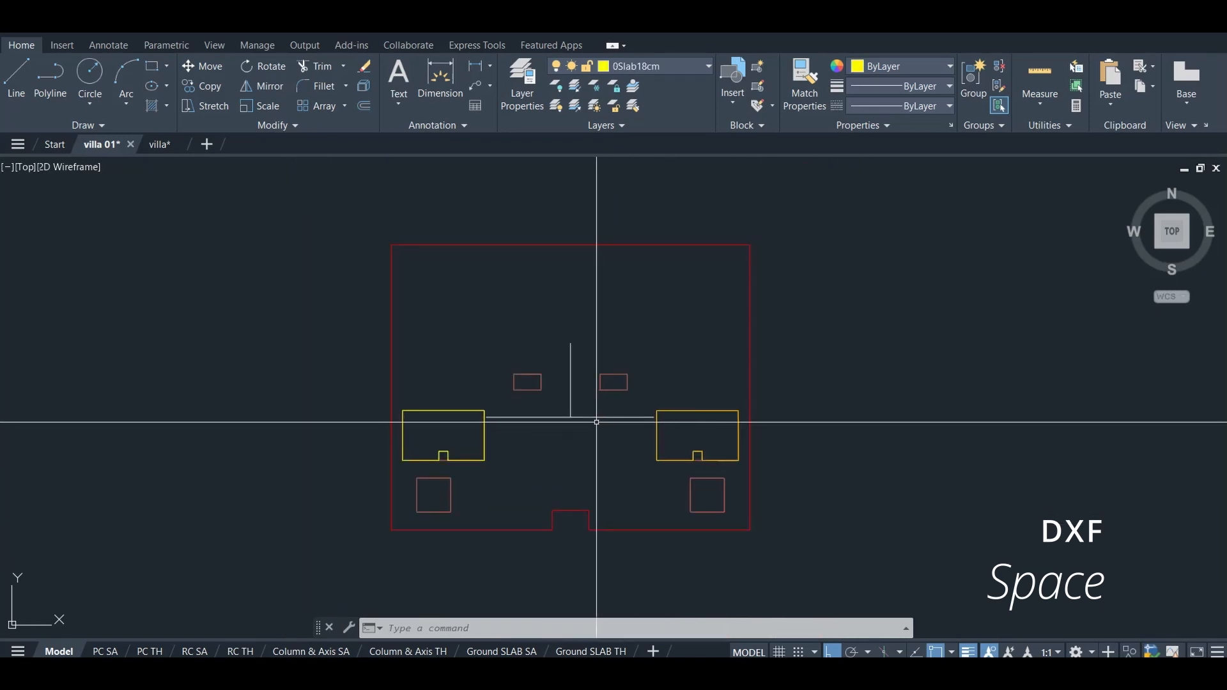
Make 0Slab 22cm the current layer and create boundary polylines from a point inside the main slab area, with island detection on.
left_click(654, 65)
left_click(646, 123)
type("bo")
key("Return")
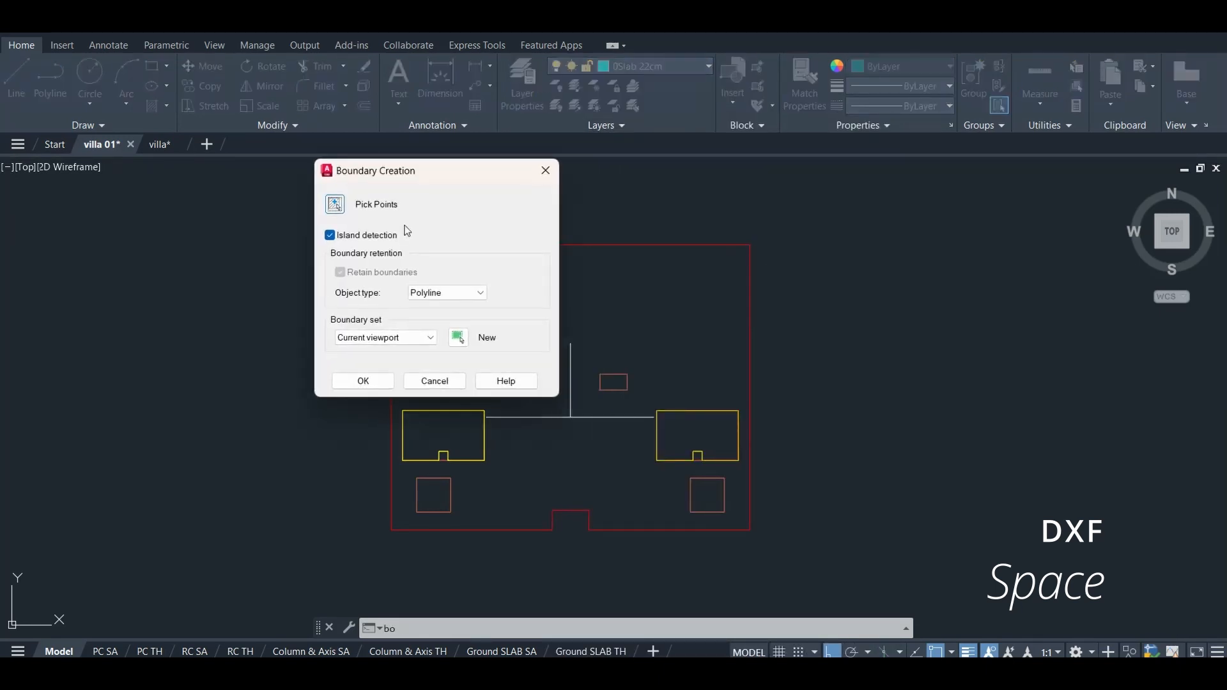
left_click(333, 206)
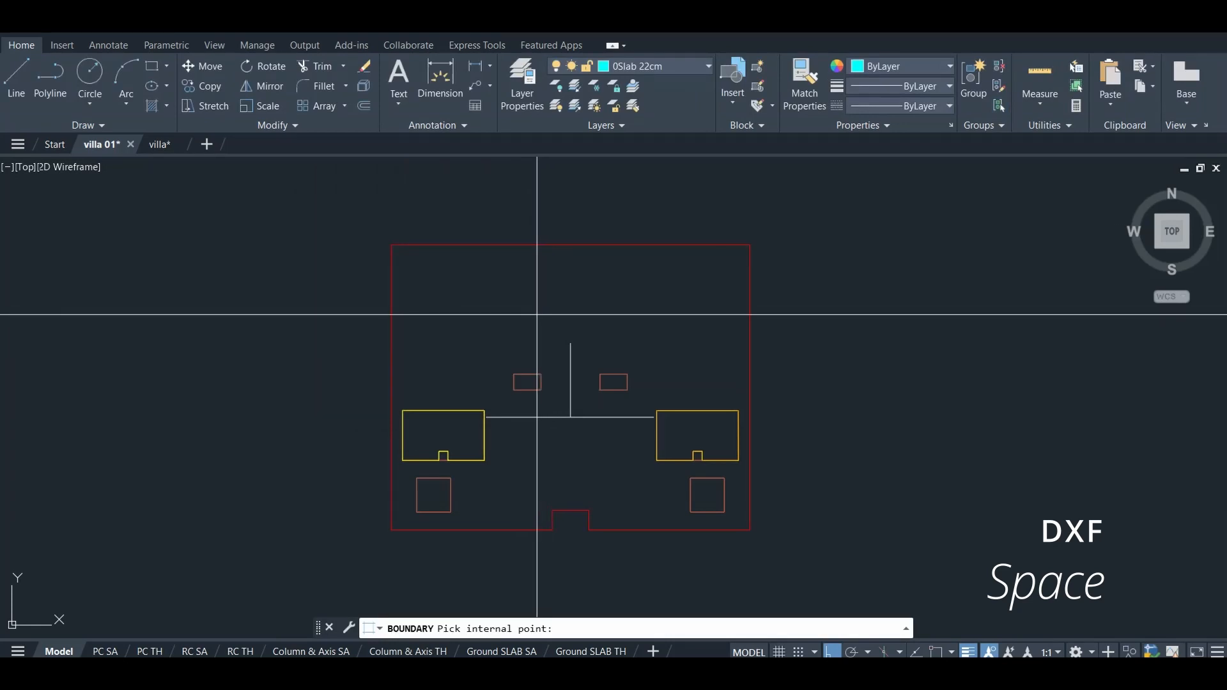
left_click(534, 291)
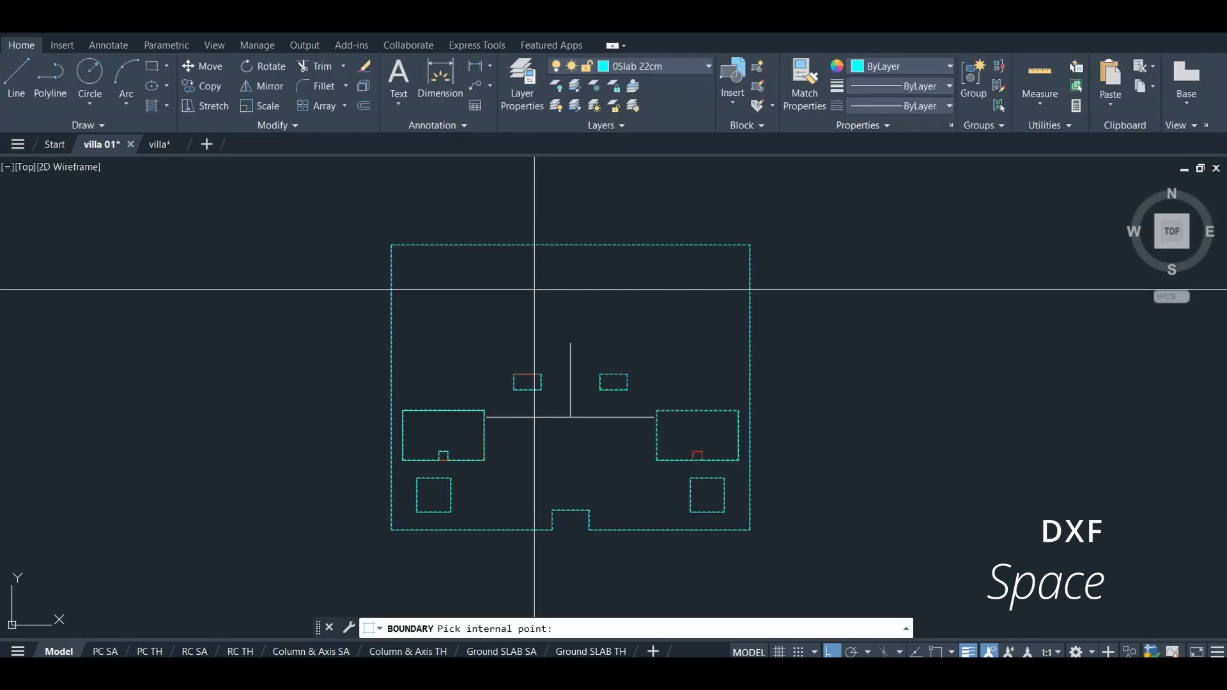
key("space")
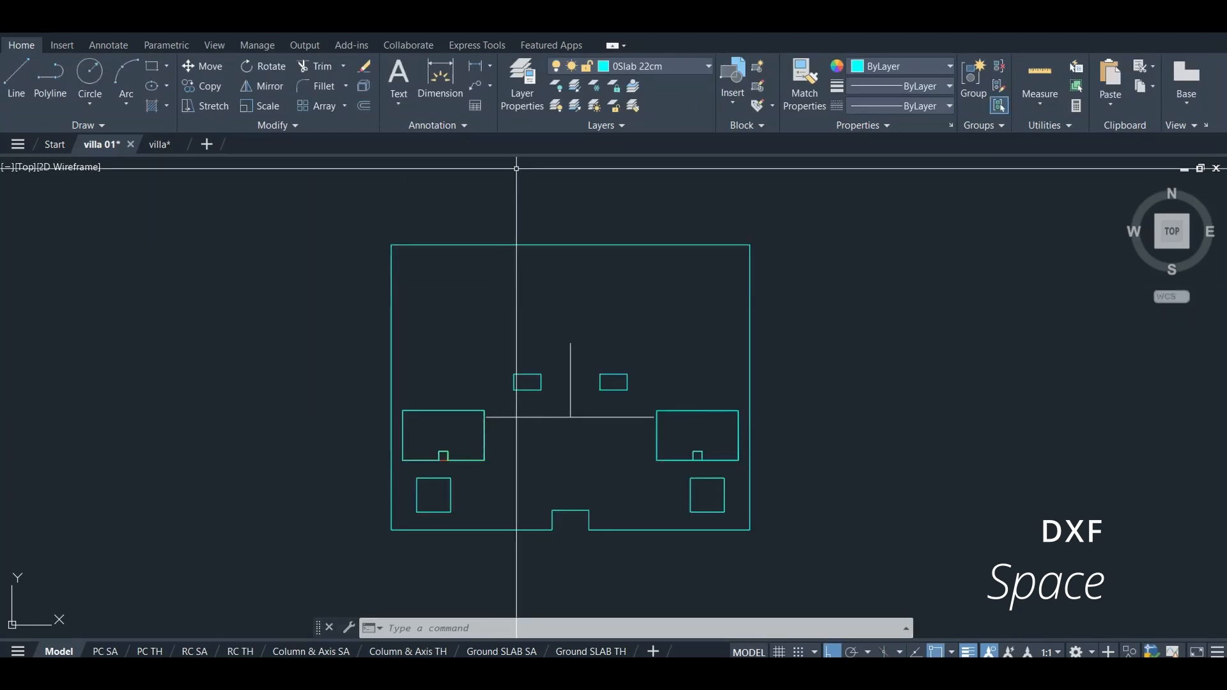
Turn on the layers 0C1, 0C2, 0C3 30X40, 0C3 40X30, 0C4, 0C4X, 0C5 30X40, 0C5 40X30, 0C6 and 0PCI.
left_click(519, 103)
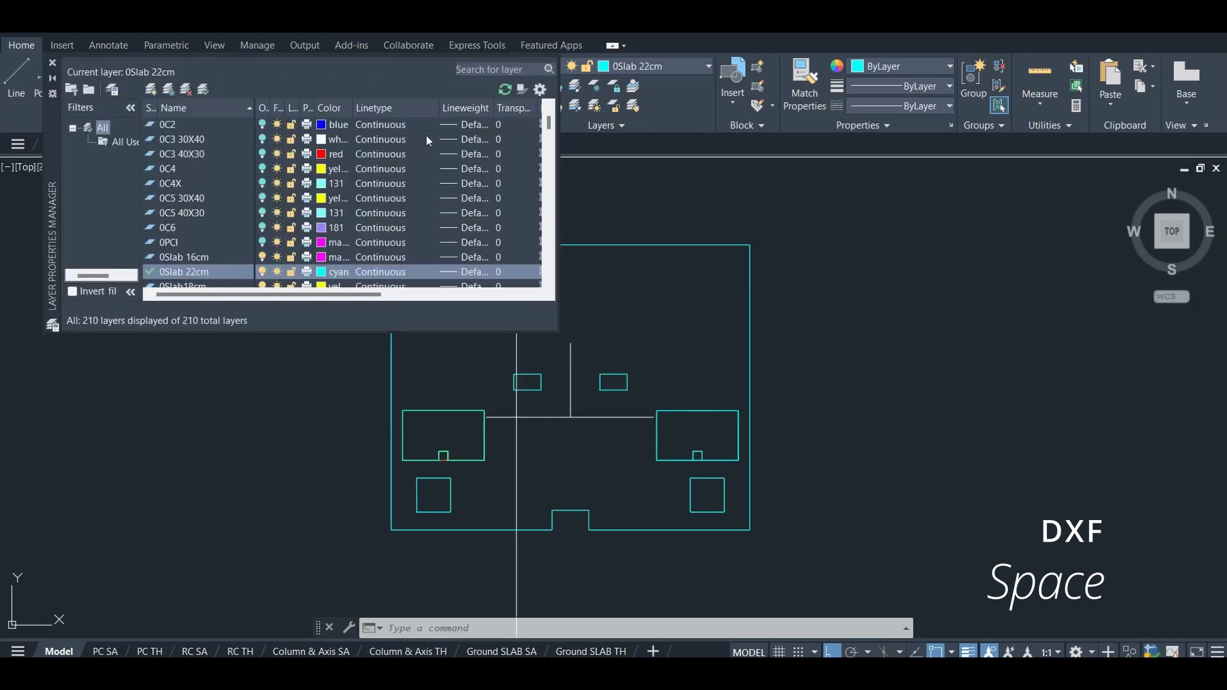
left_click(262, 243)
left_click(263, 228)
left_click(263, 213)
left_click(263, 198)
left_click(262, 183)
left_click(263, 168)
left_click(262, 154)
left_click(263, 139)
left_click(263, 125)
scroll(264, 142, "up", 2)
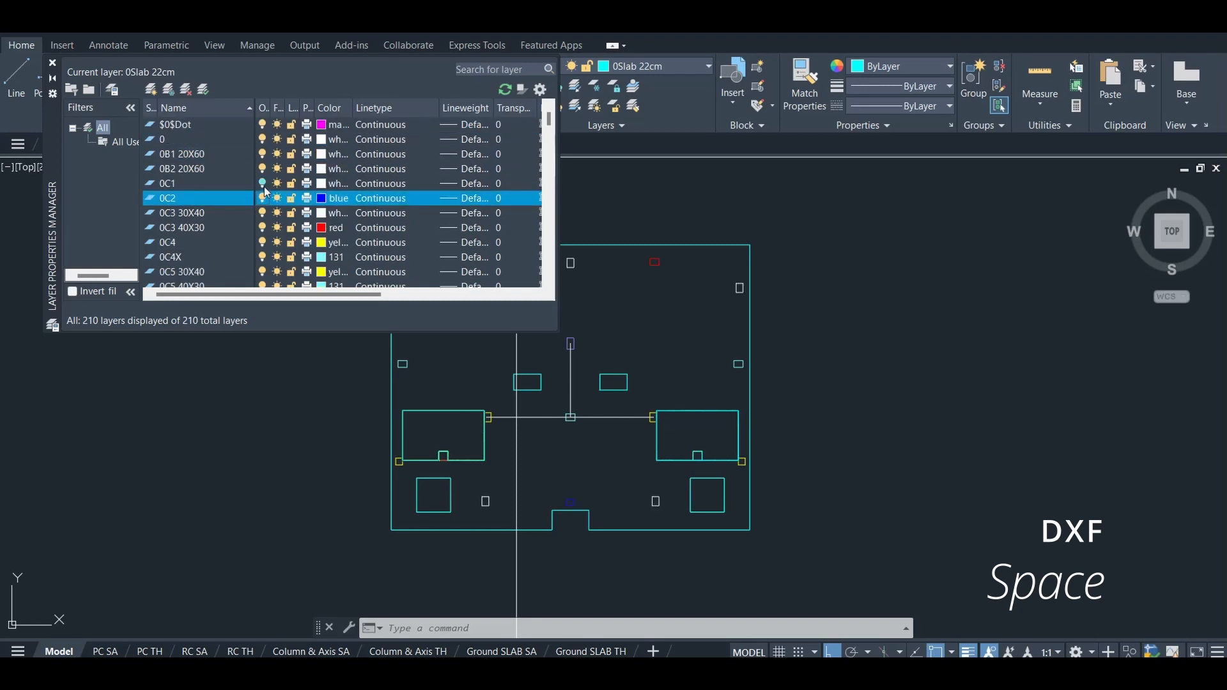
left_click(262, 184)
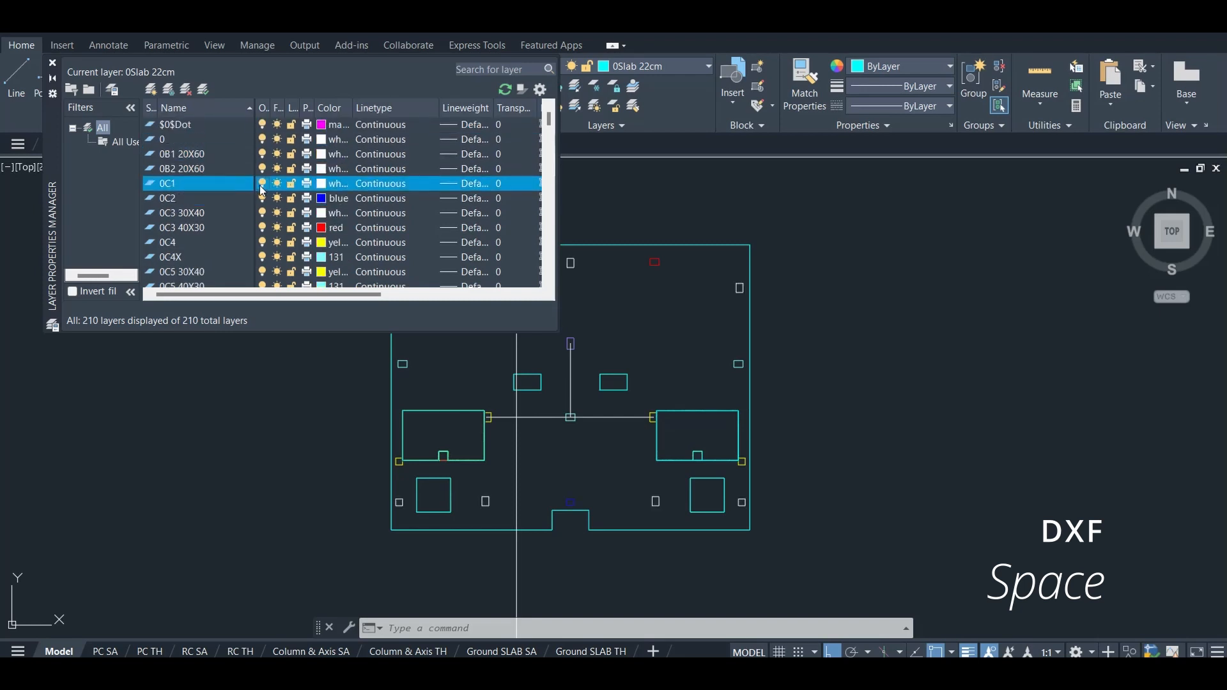
left_click(51, 67)
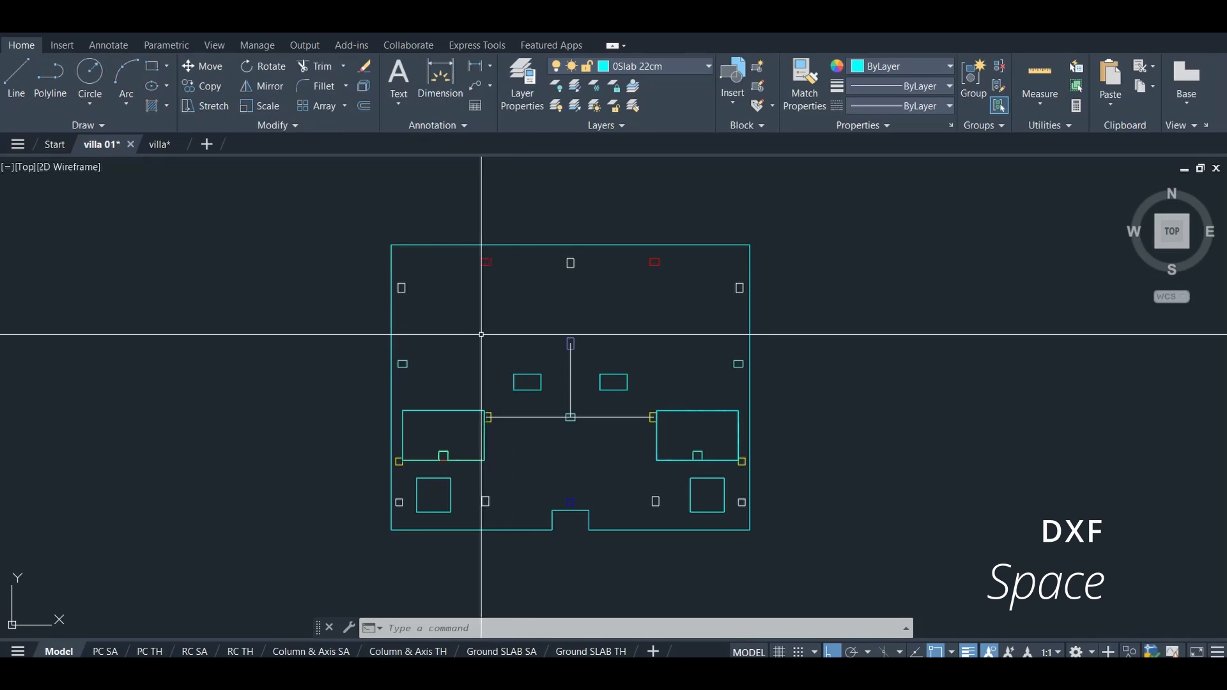
Move the entire slab plan from the center of its lower-left corner column to the origin at 0,0,0.
scroll(481, 334, "down", 2)
scroll(625, 425, "up", 2)
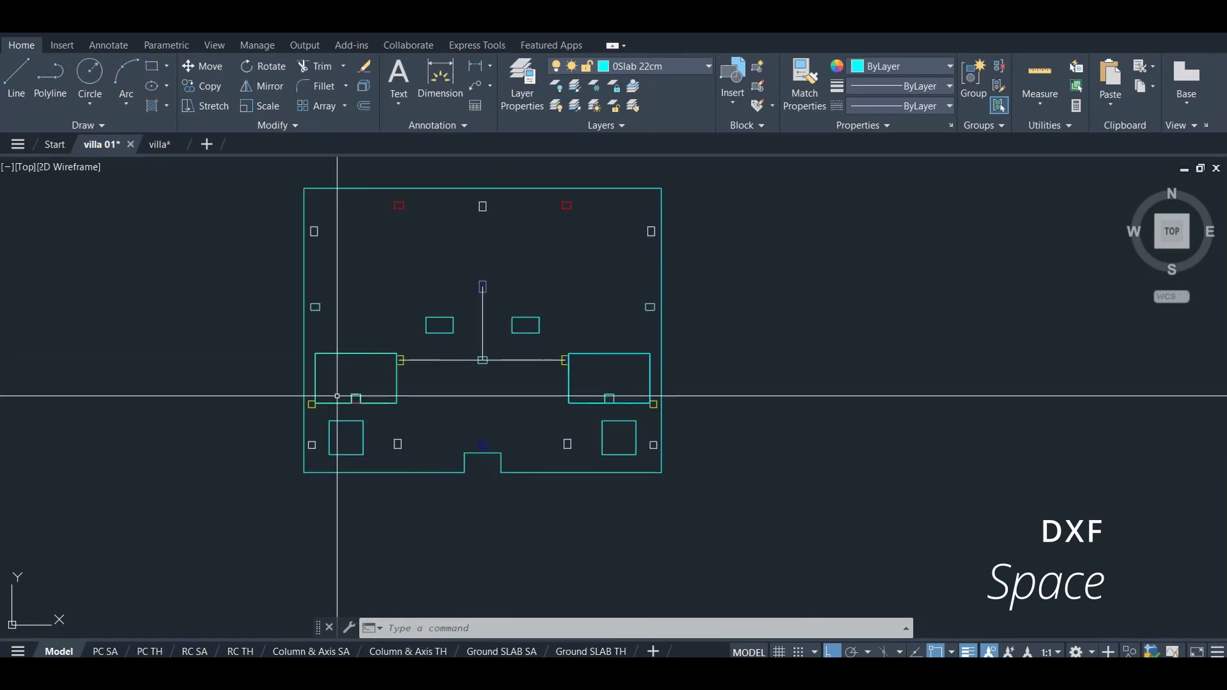
scroll(339, 399, "up", 2)
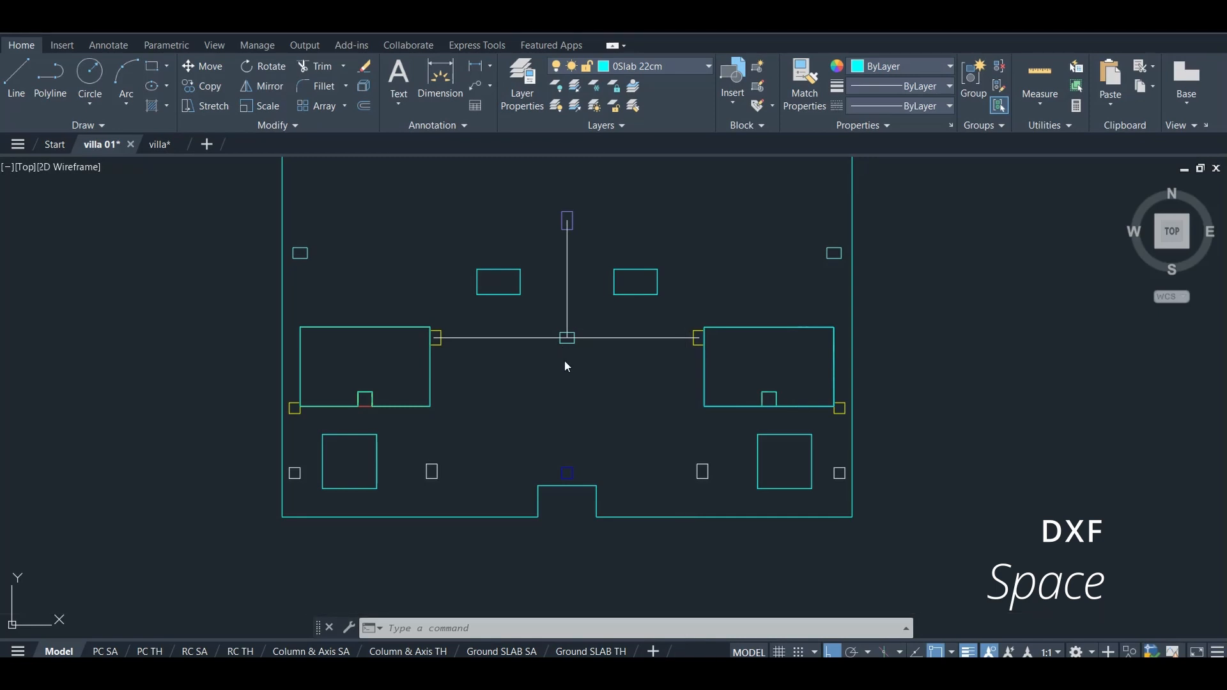
scroll(565, 350, "down", 4)
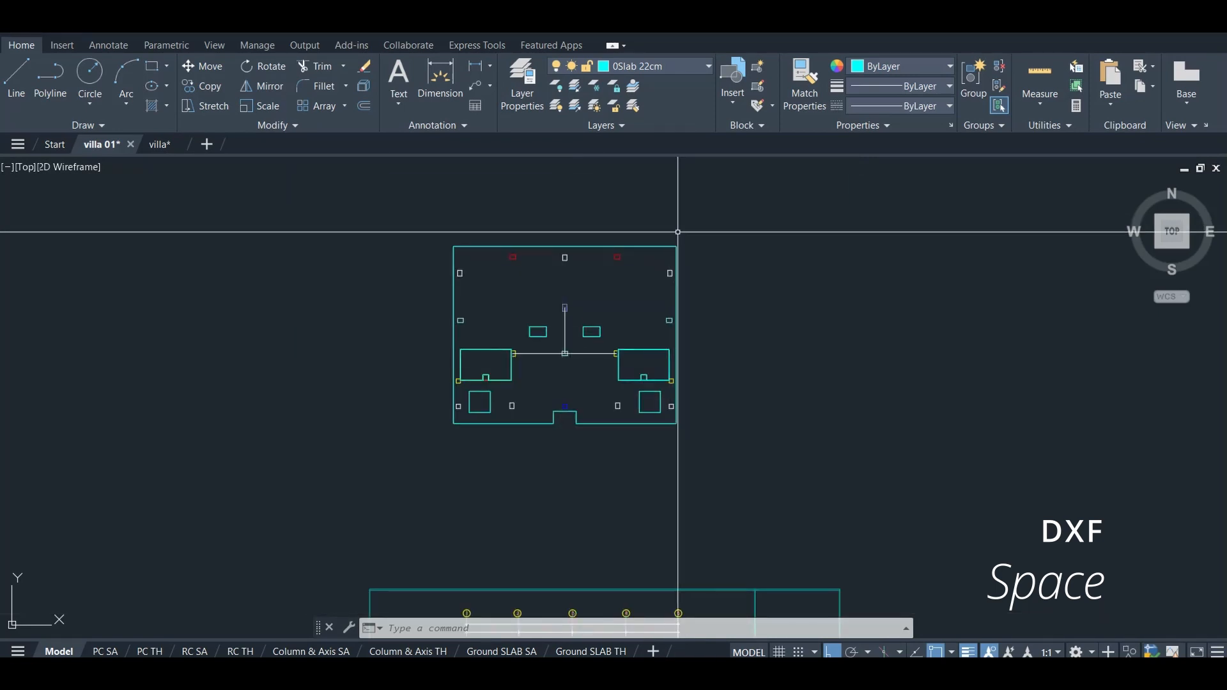
left_click(766, 222)
left_click(411, 452)
type("m")
key("Return")
scroll(459, 425, "up", 6)
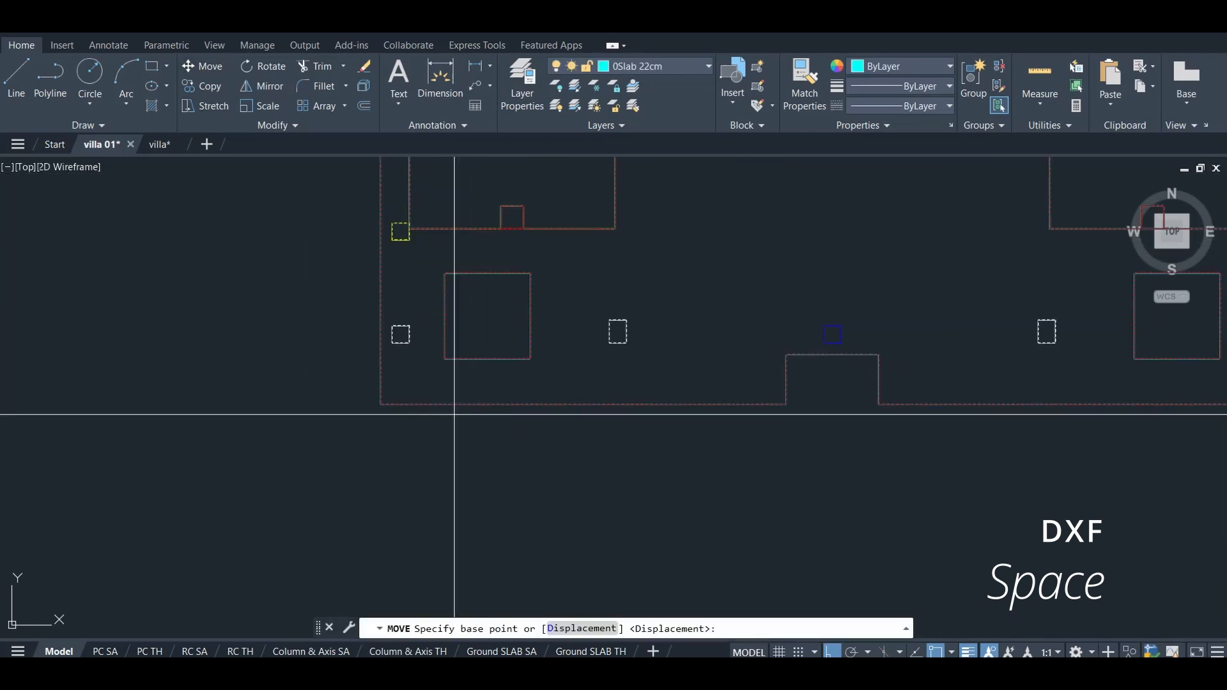
left_click(400, 334)
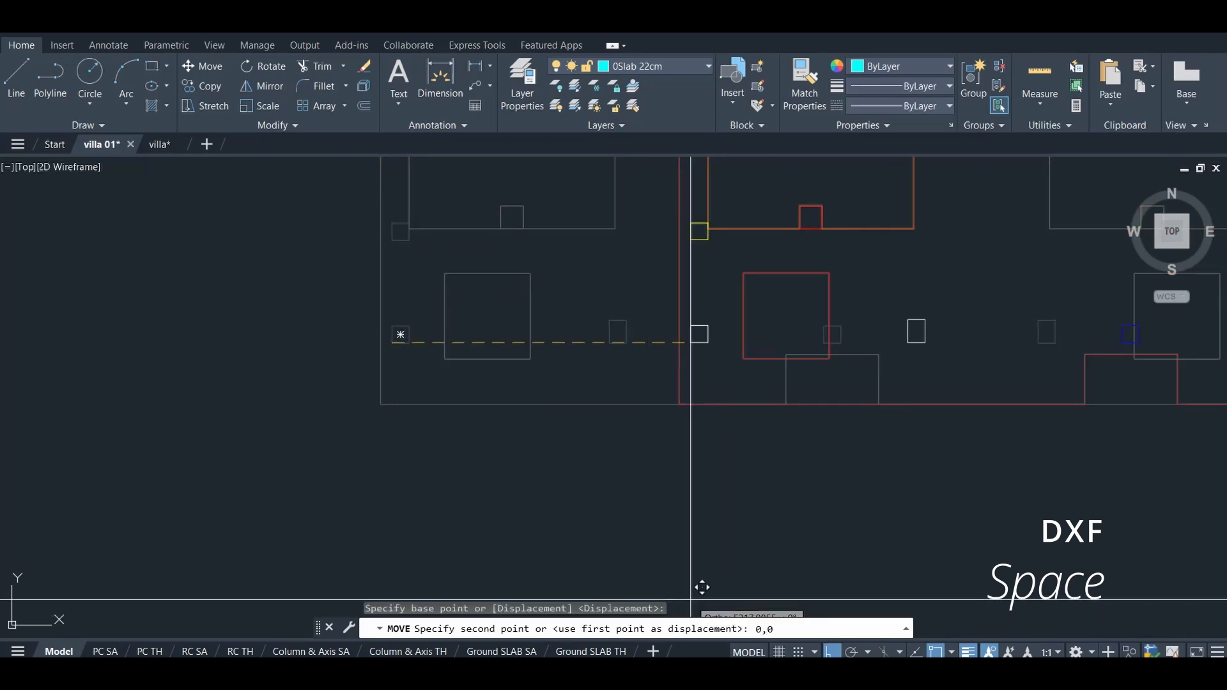
key("Return")
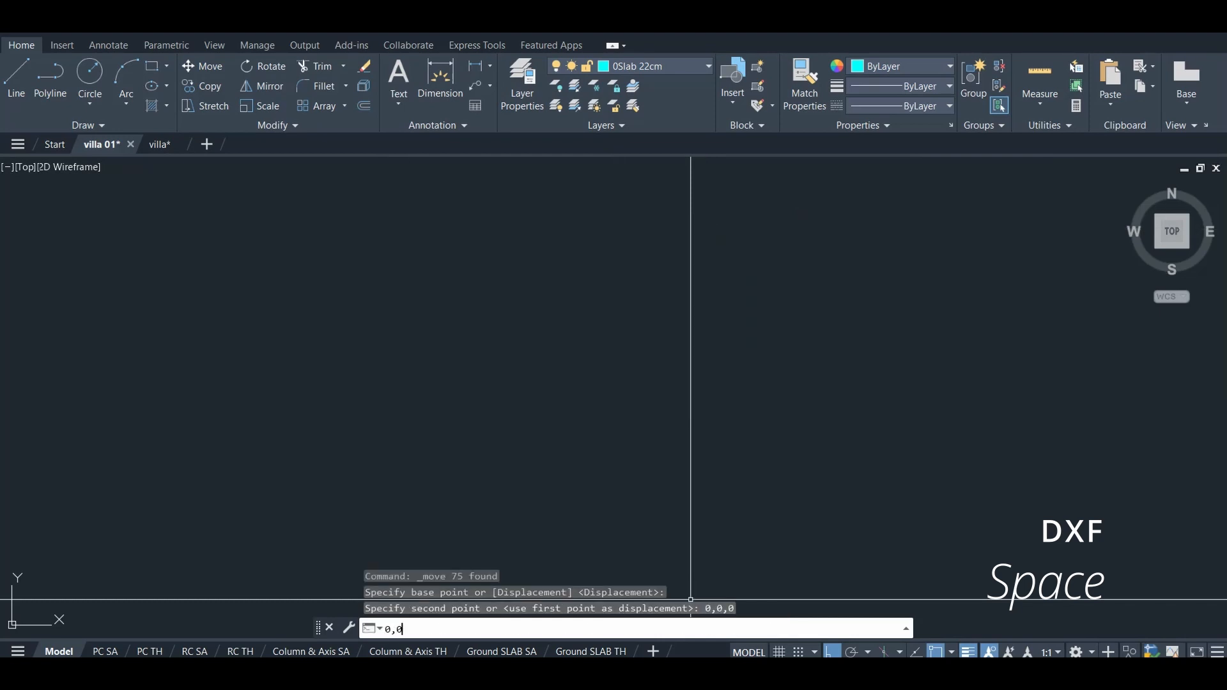
key("Return")
Examine the moved slab plan and the position of its lower-left corner column relative to the drawing origin.
middle_click(596, 383)
middle_click(595, 384)
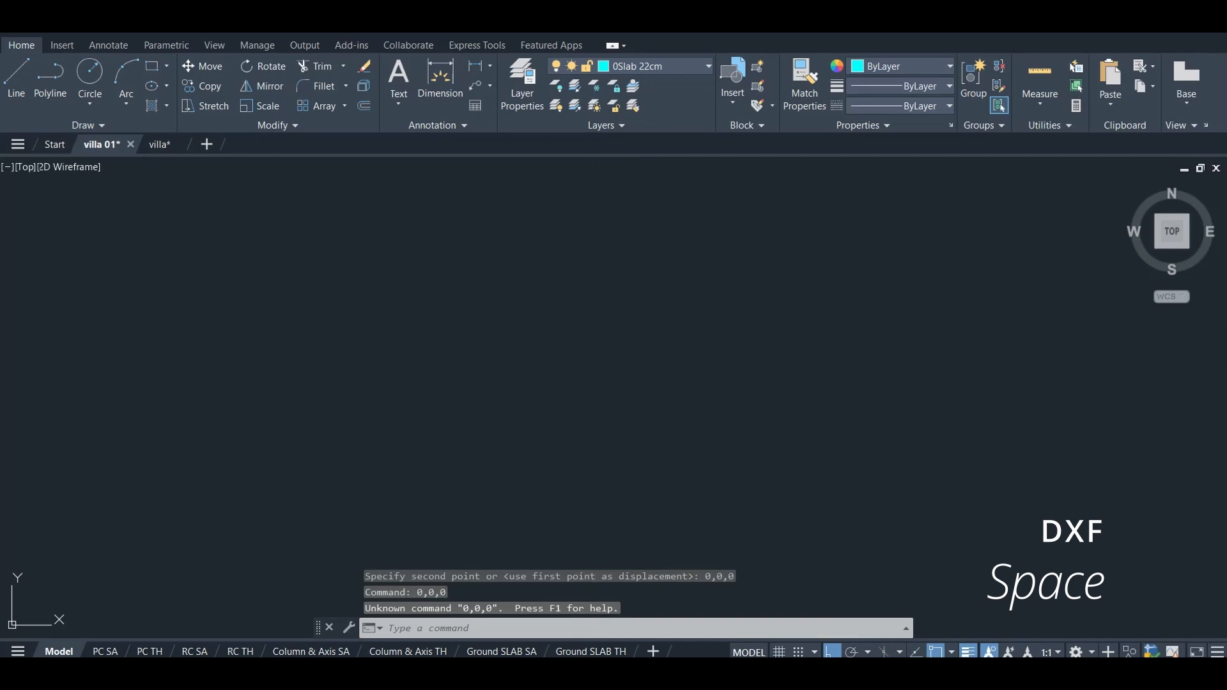
middle_click(580, 328)
middle_click(580, 329)
scroll(390, 372, "down", 5)
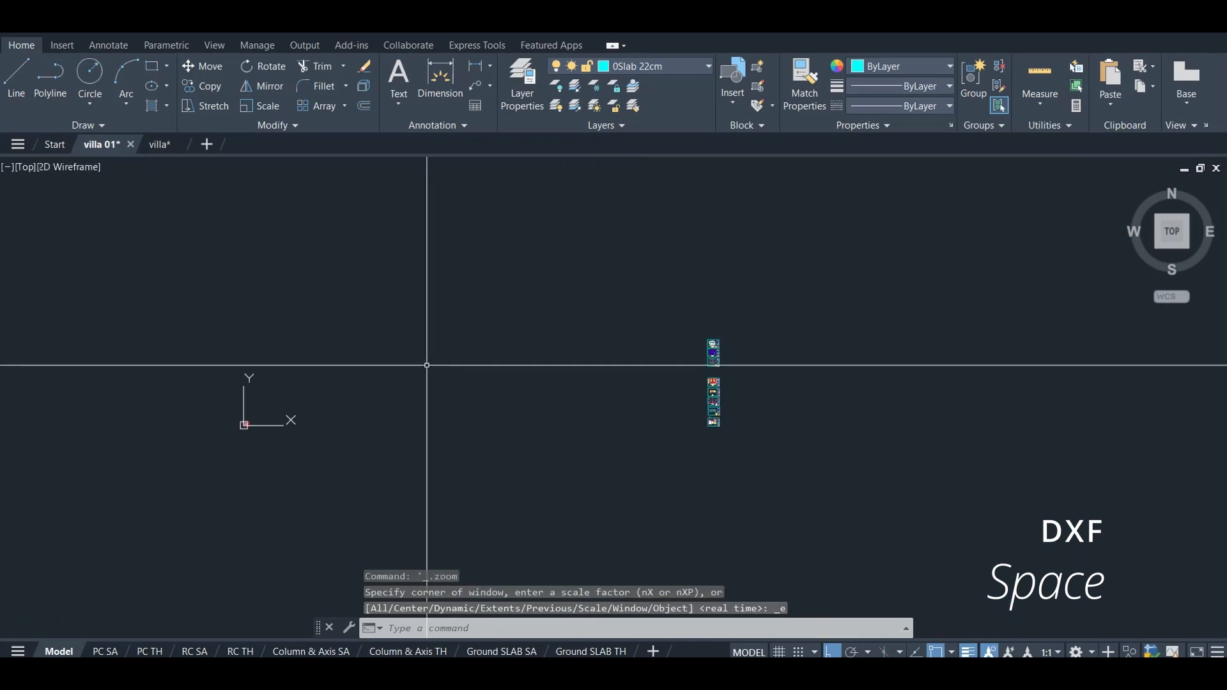
scroll(221, 427, "up", 5)
scroll(282, 411, "up", 4)
scroll(320, 414, "up", 6)
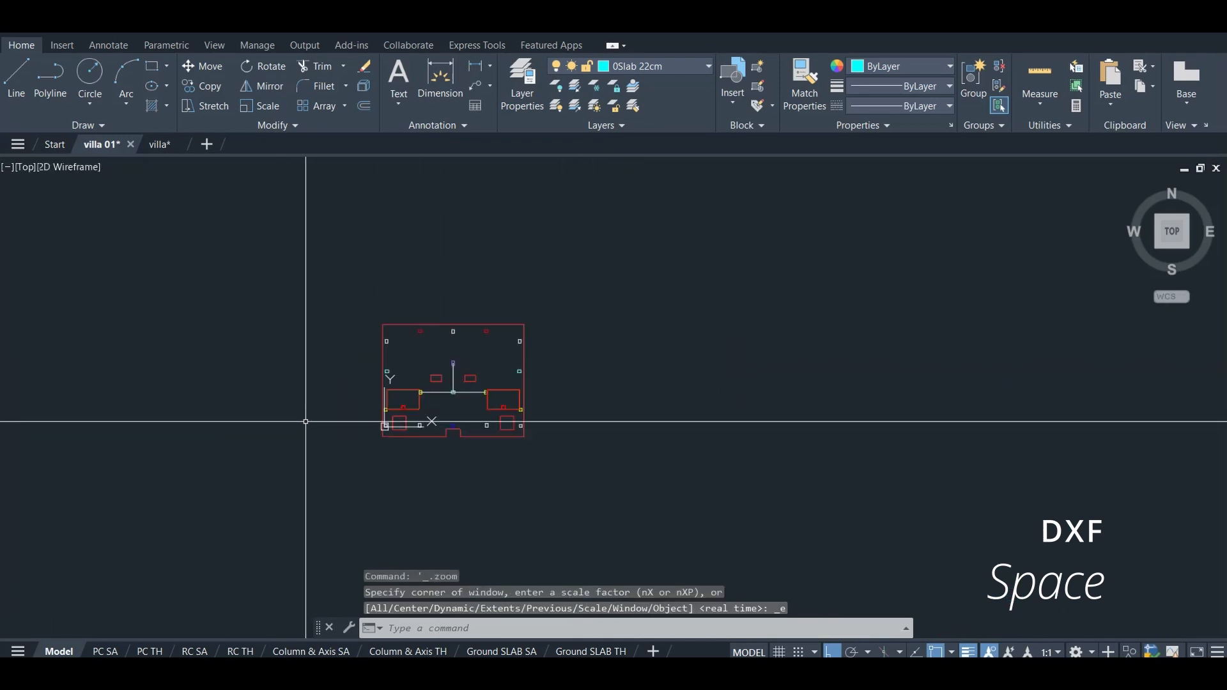
scroll(443, 456, "up", 6)
scroll(450, 444, "up", 2)
scroll(448, 442, "down", 8)
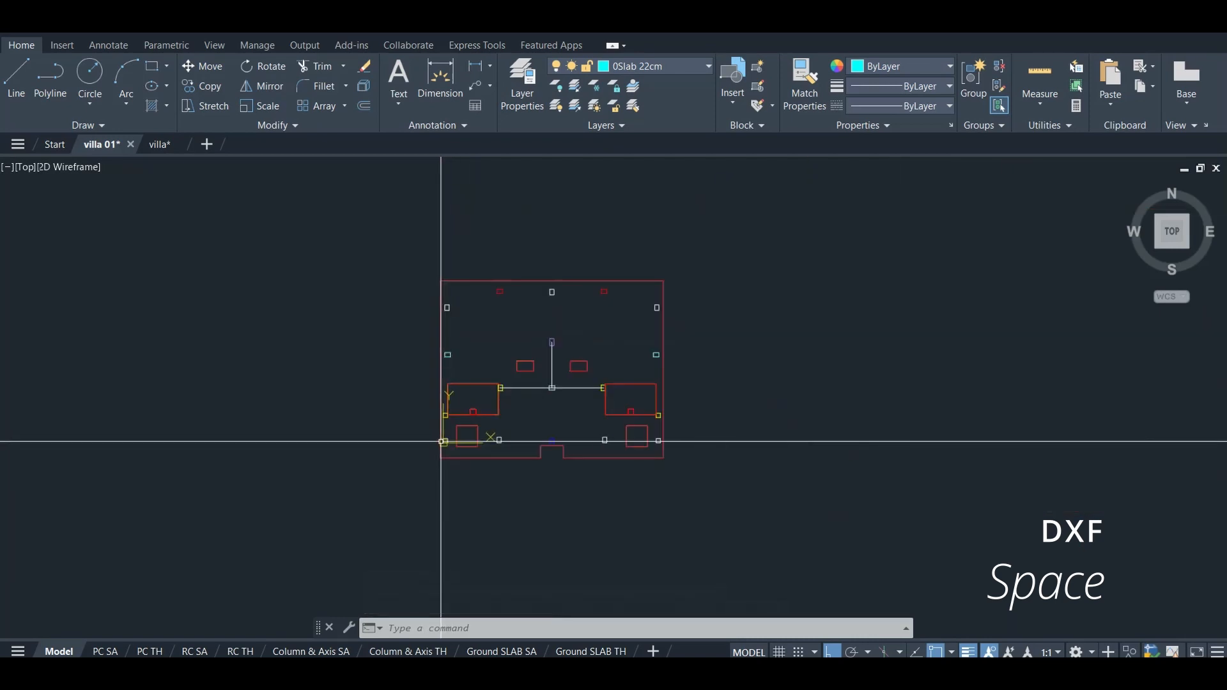
Select the whole slab plan for a Write Block export and set the insert units to Meters.
left_click(761, 262)
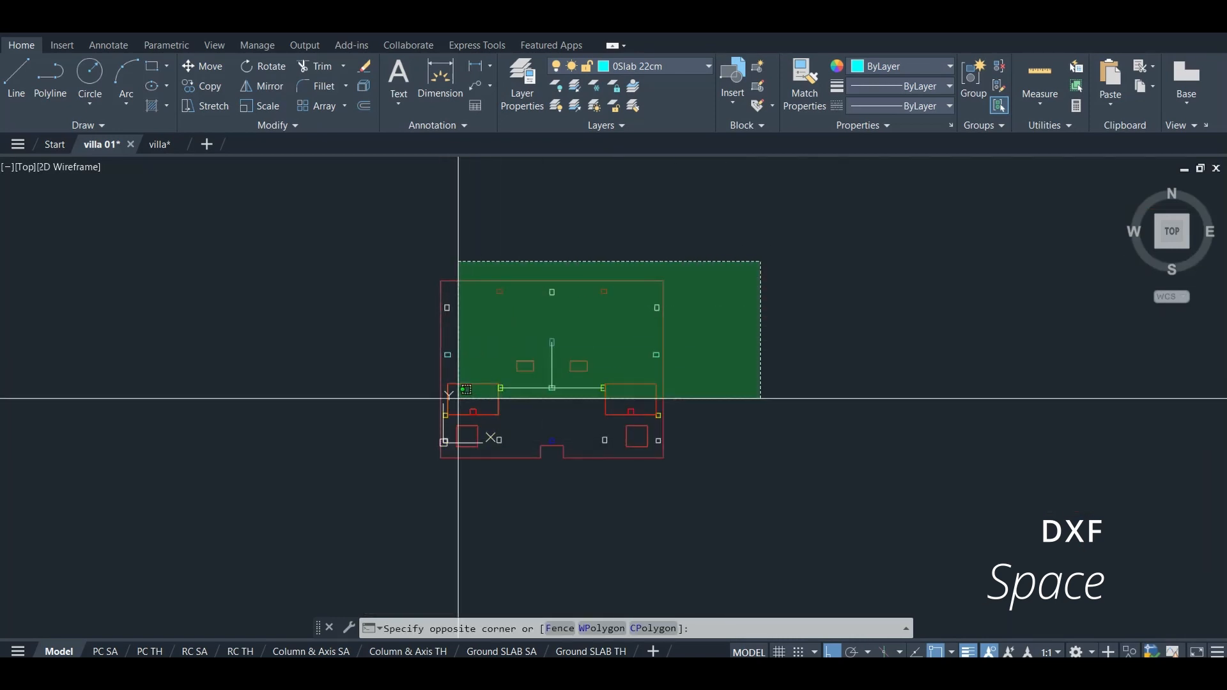
left_click(371, 514)
type("w")
key("Return")
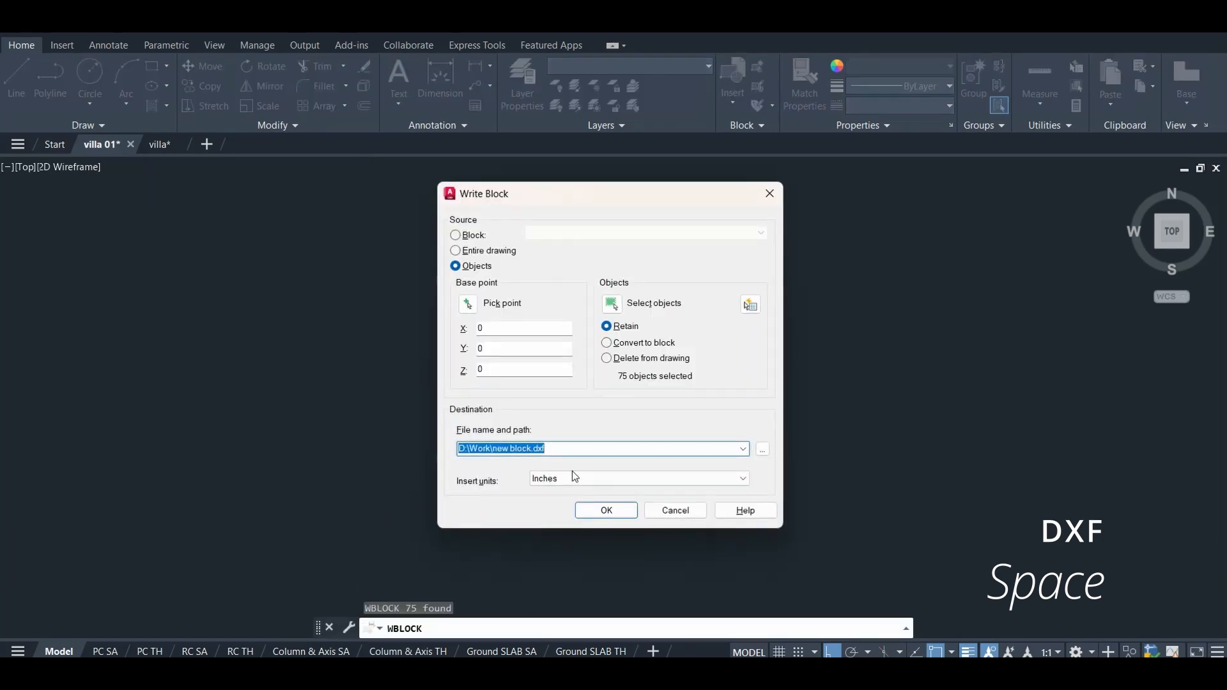
left_click(577, 480)
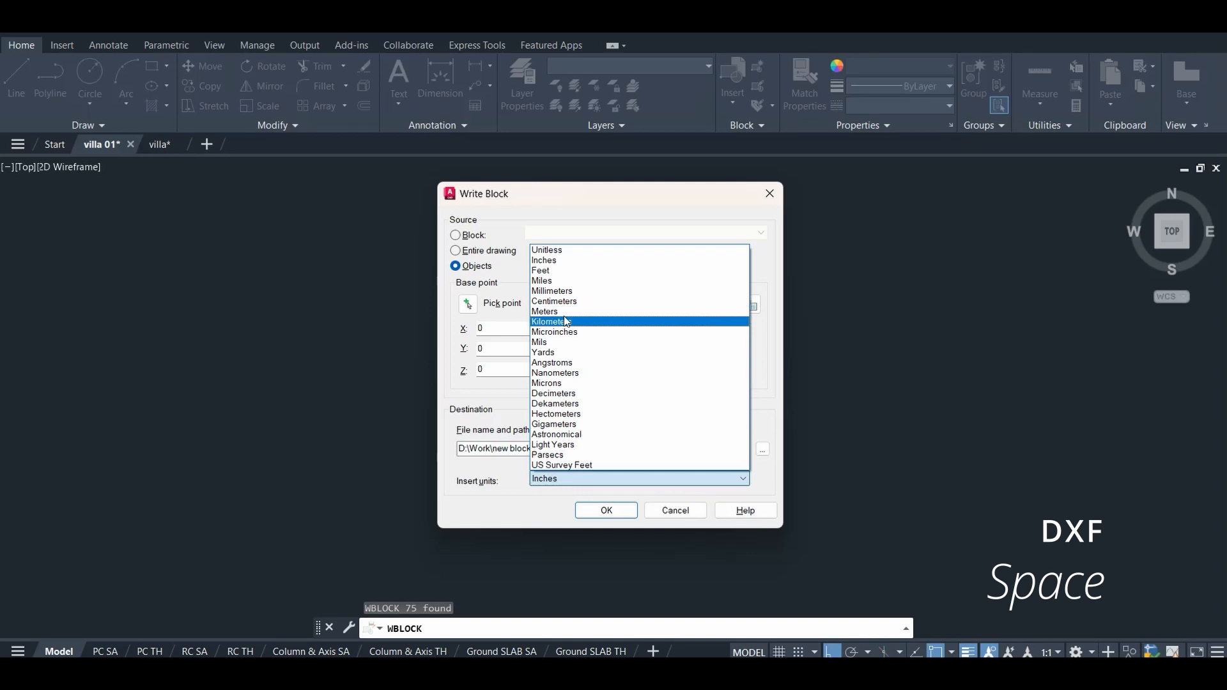
left_click(555, 313)
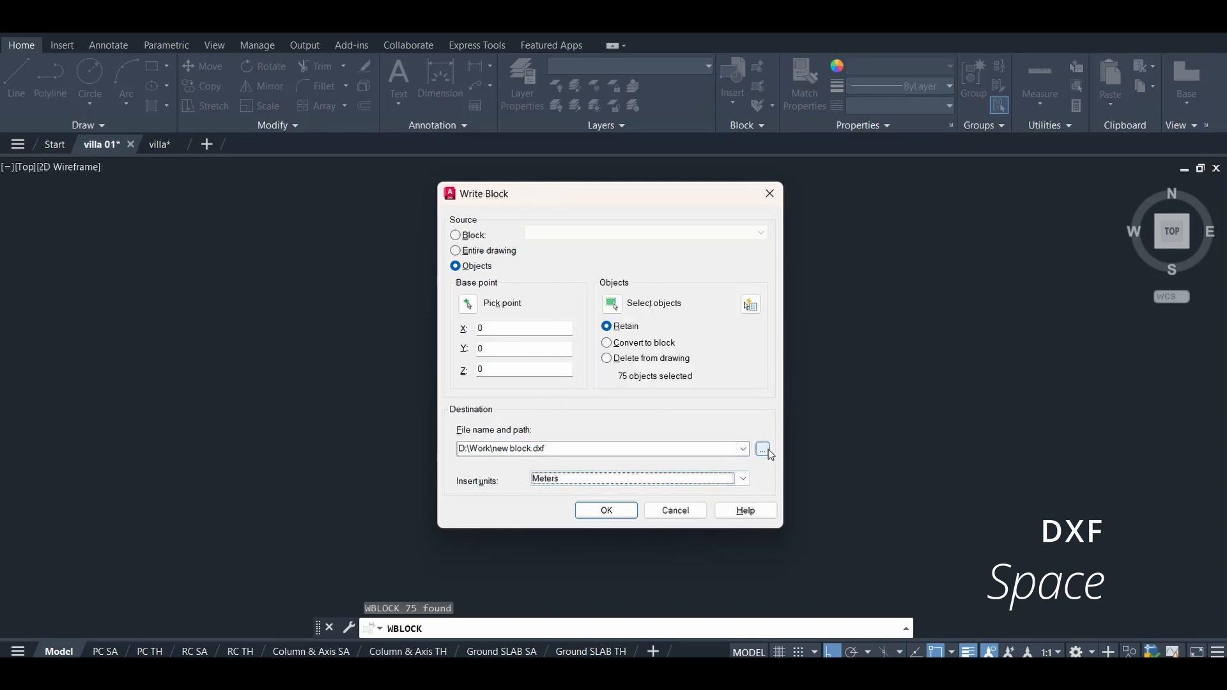